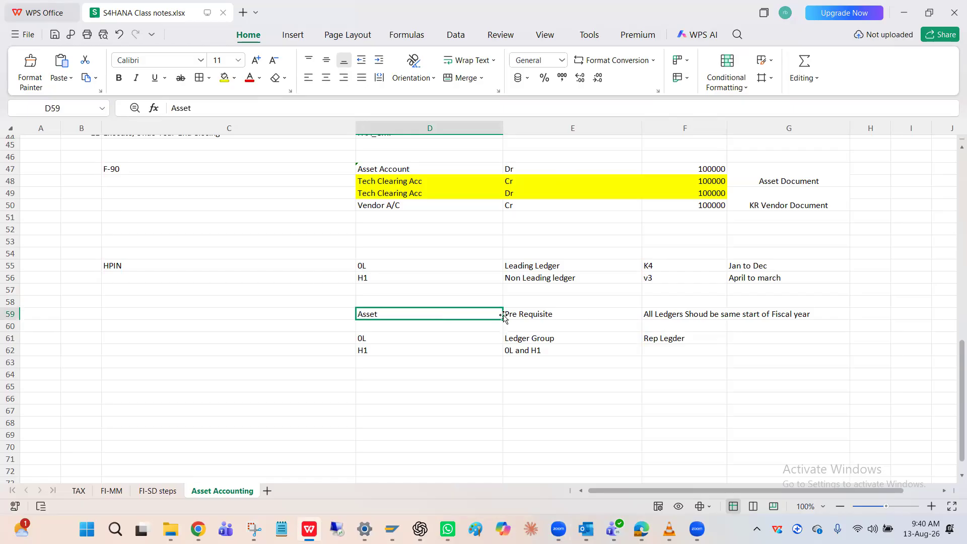
# Review the Asset prerequisite note in row 59 about all ledgers sharing the same fiscal year start.
pyautogui.click(526, 313)
pyautogui.click(485, 312)
pyautogui.click(518, 313)
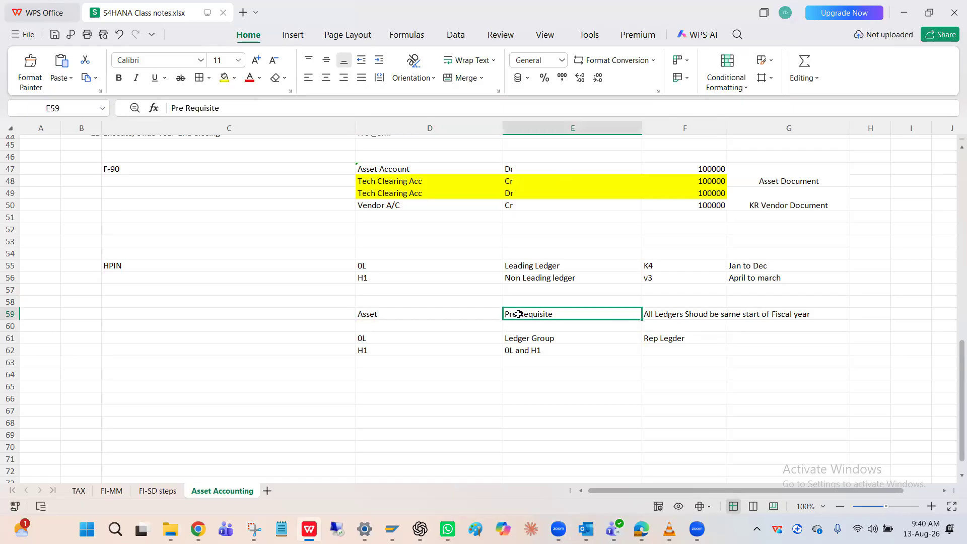
pyautogui.click(483, 315)
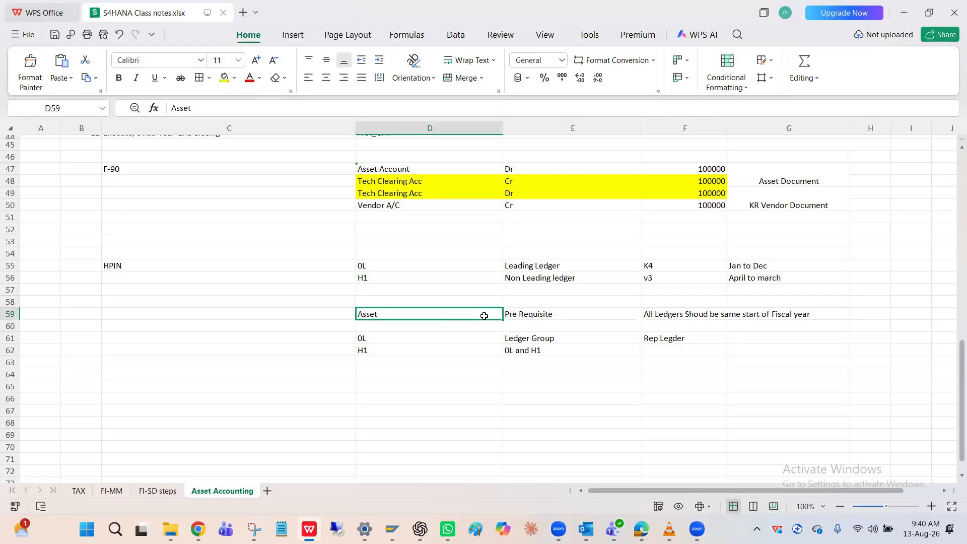
pyautogui.click(543, 310)
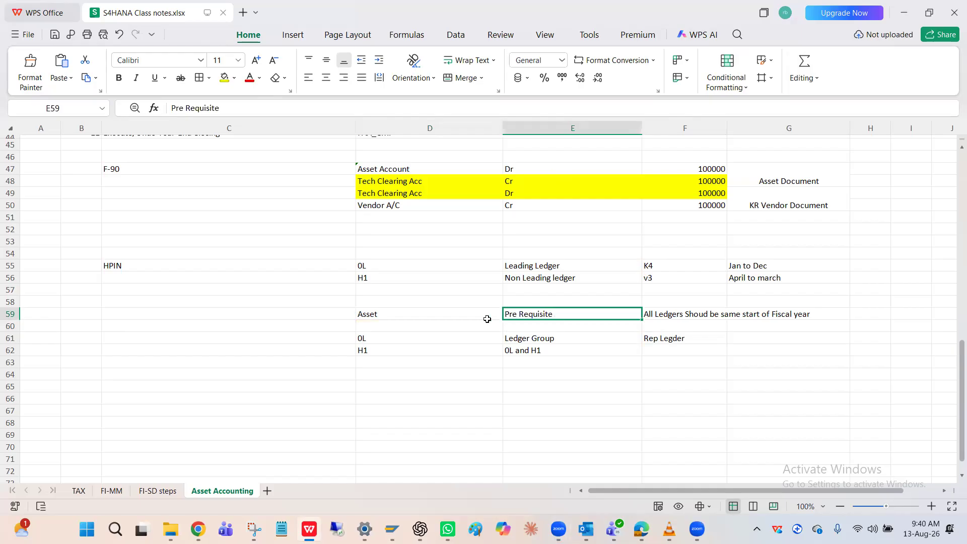
pyautogui.click(487, 319)
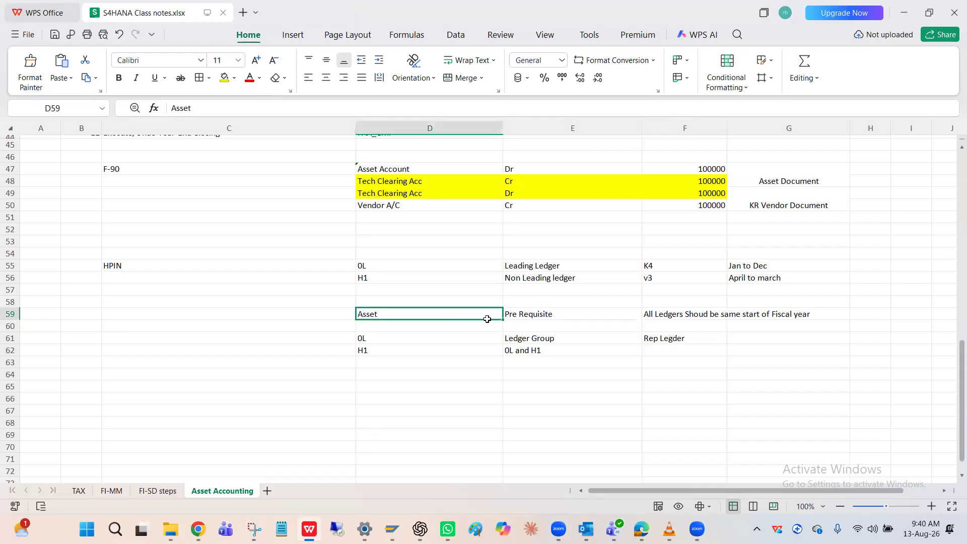
pyautogui.click(525, 317)
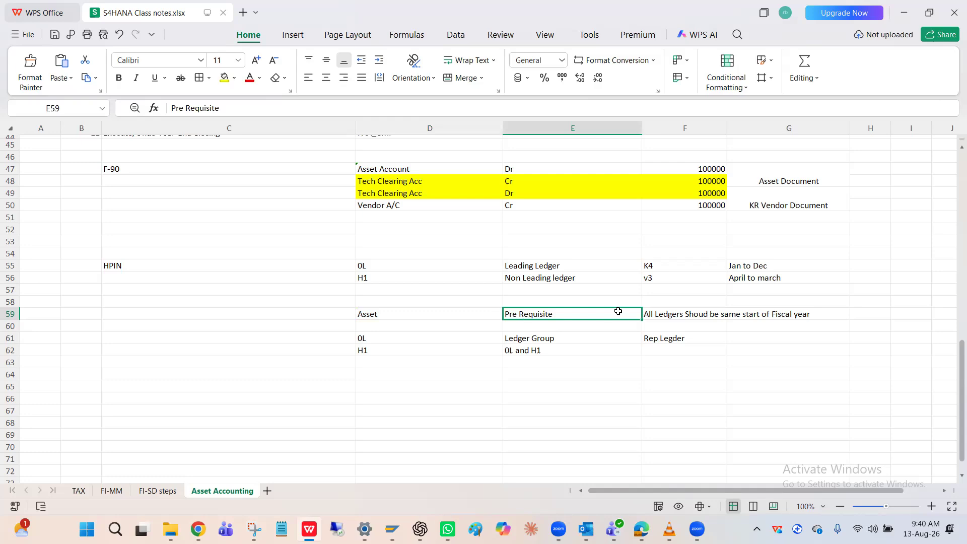
pyautogui.click(662, 317)
pyautogui.click(634, 318)
pyautogui.click(664, 314)
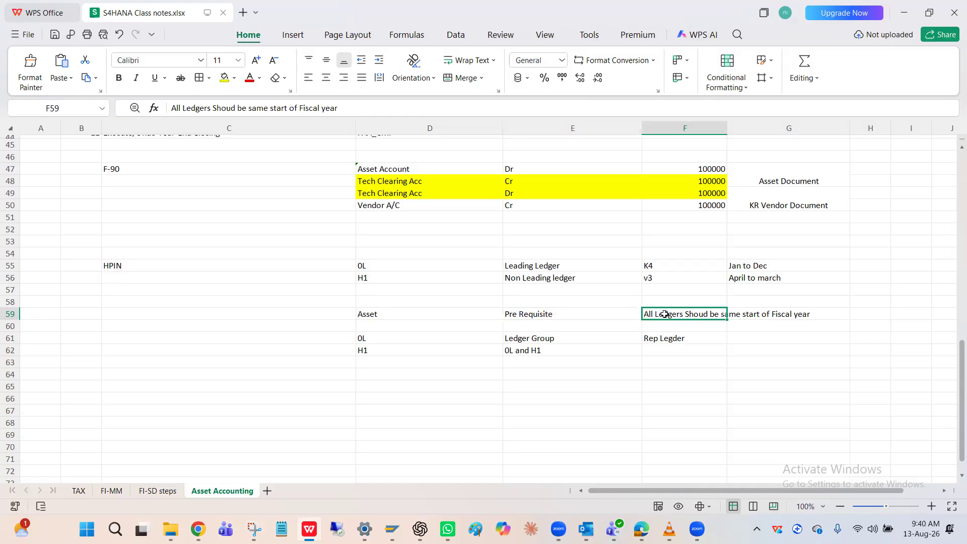
pyautogui.click(594, 313)
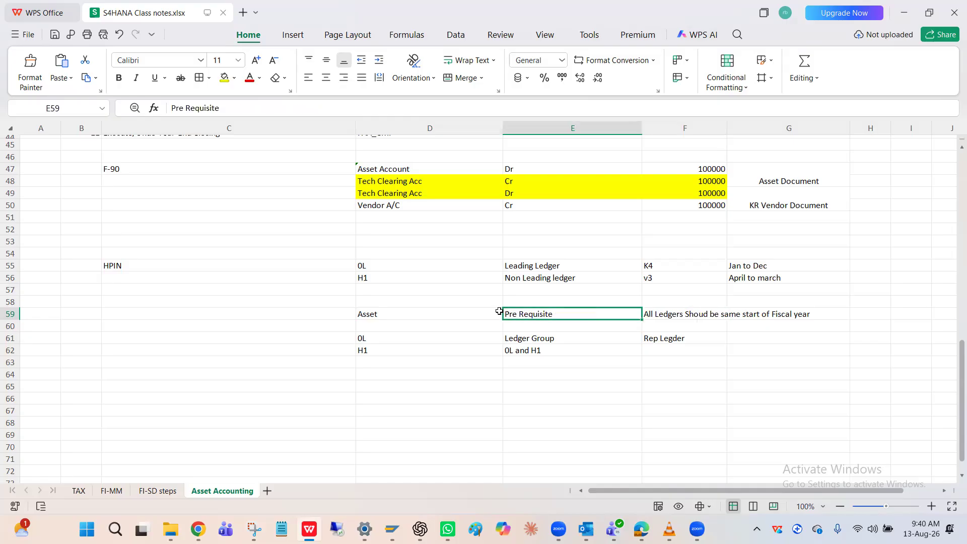
pyautogui.click(481, 311)
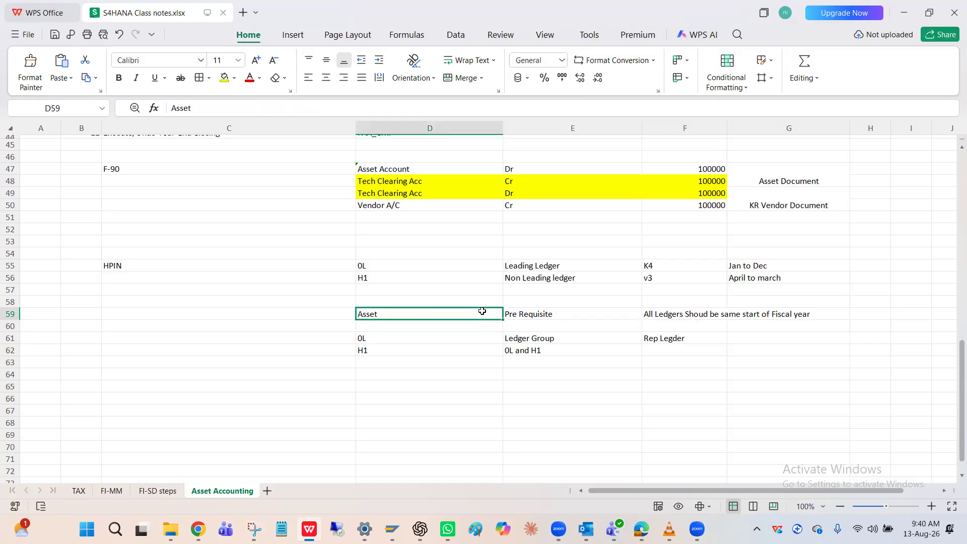
# Review the 0L and H1 ledger entries and their ledger group and representative ledger notes in rows 61 and 62.
pyautogui.click(473, 336)
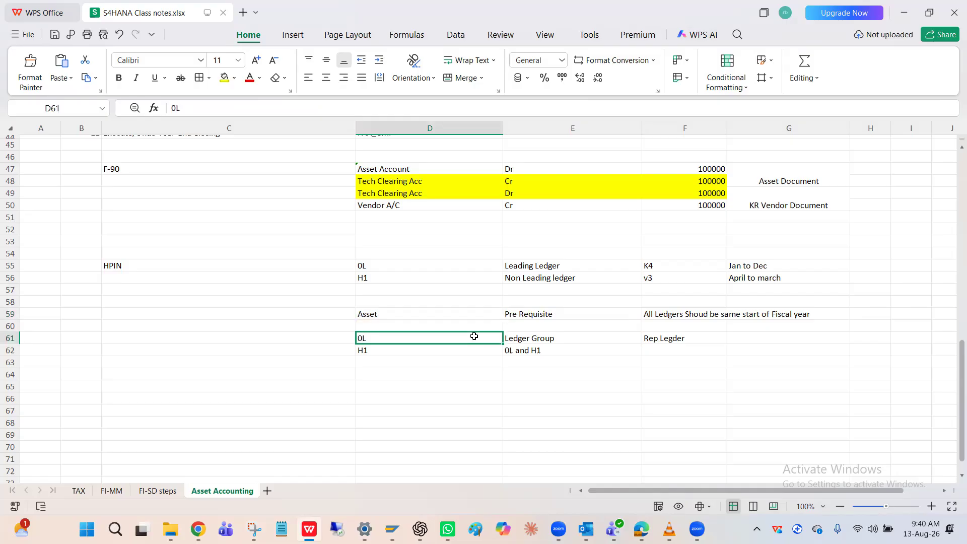
pyautogui.click(474, 355)
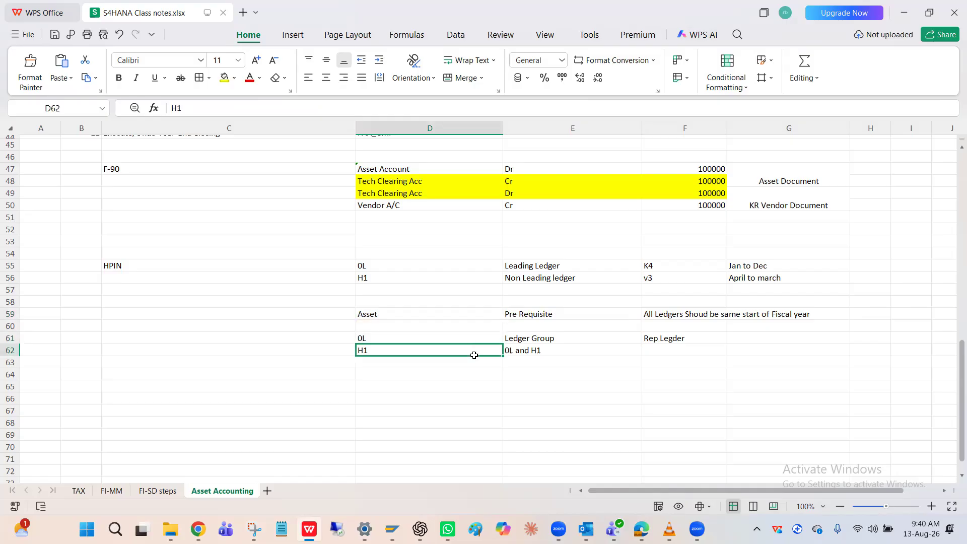
pyautogui.click(483, 341)
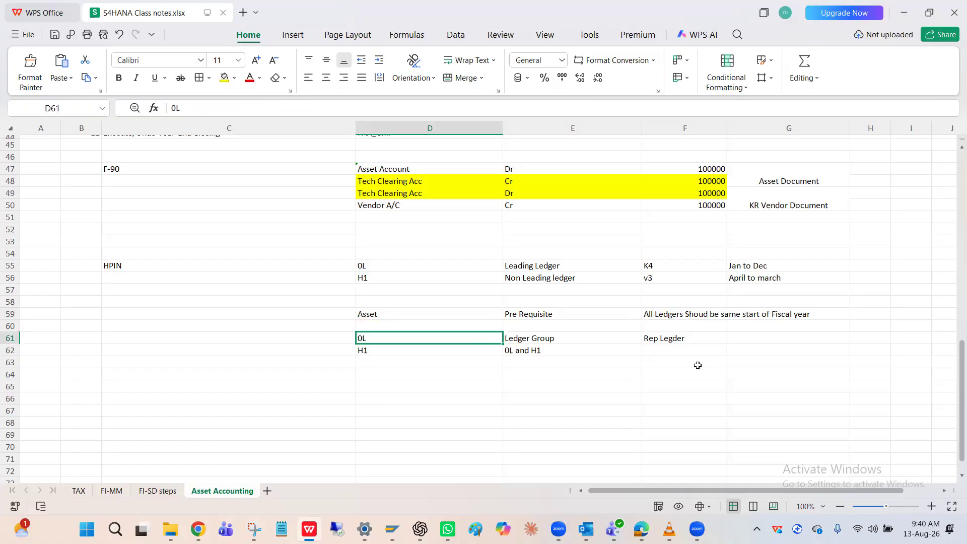
pyautogui.click(569, 350)
pyautogui.click(585, 336)
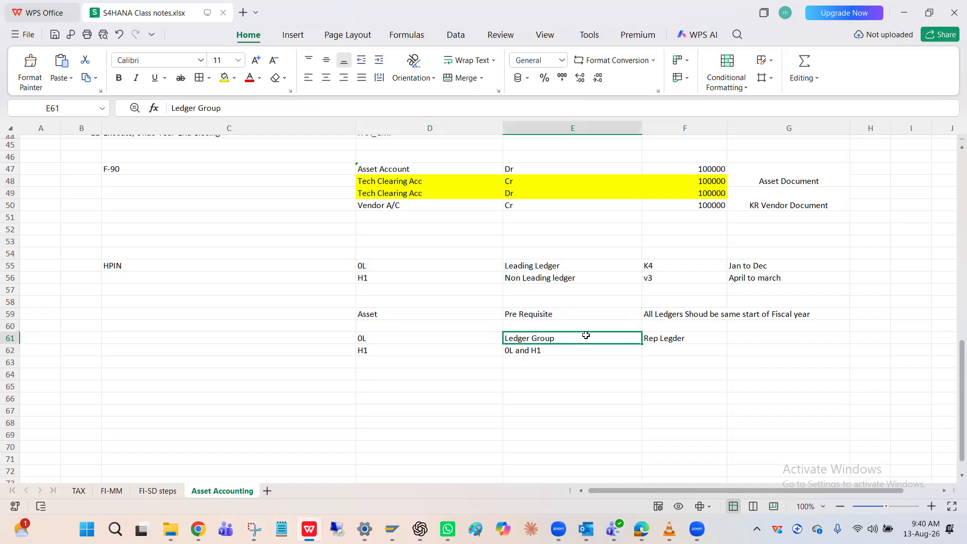
pyautogui.click(660, 334)
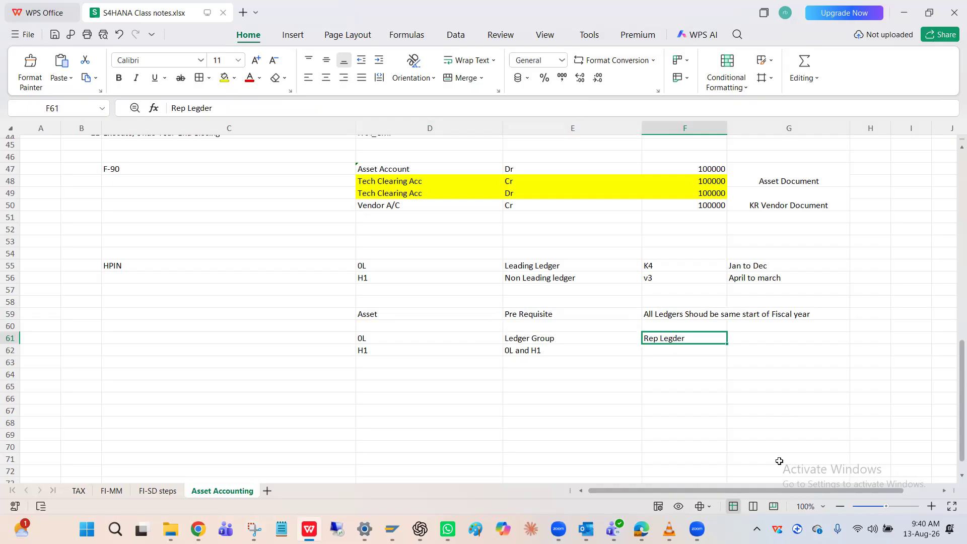
pyautogui.click(744, 337)
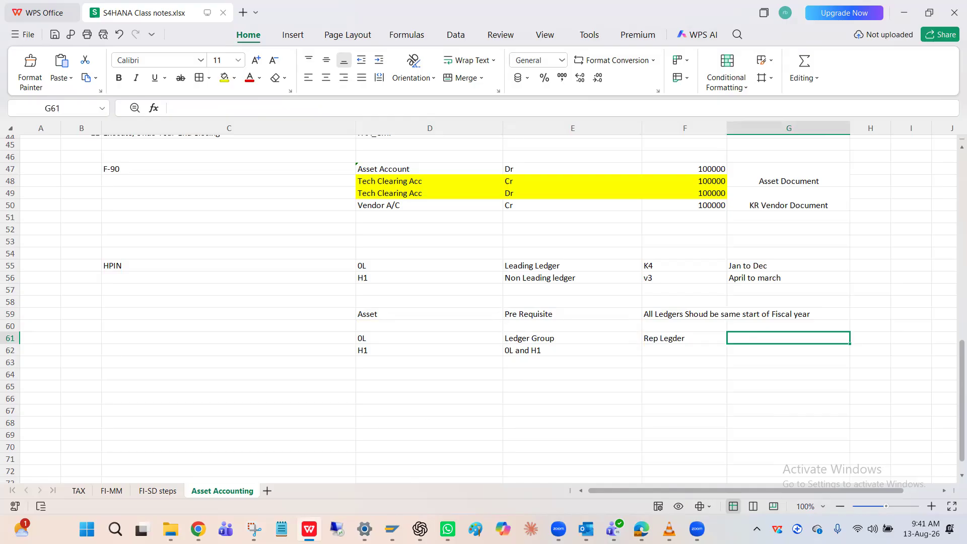
# Switch to SAP's Asset Explorer and compare asset 2000's posted values in depreciation areas 01 and 03, checking the area 03 currency and APC transactions.
pyautogui.moveTo(392, 529)
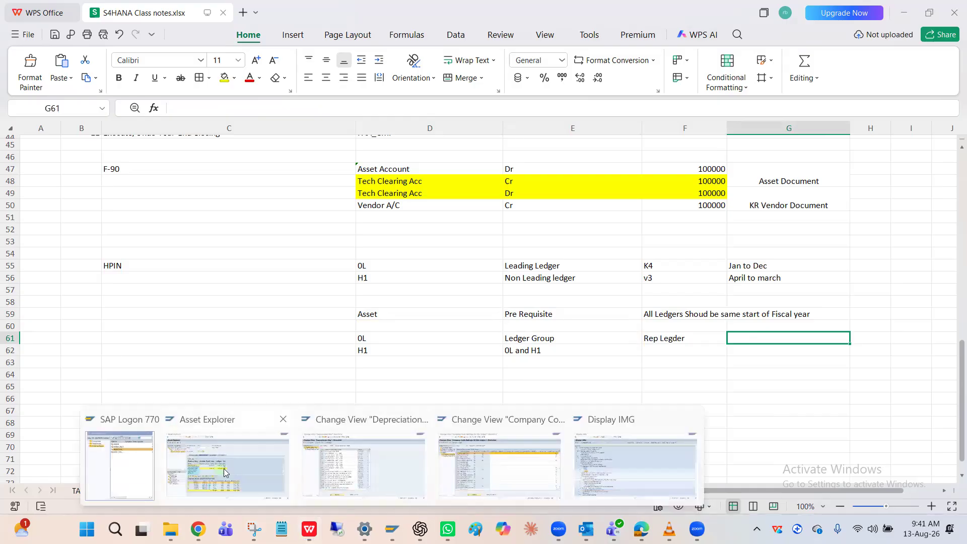
pyautogui.click(225, 471)
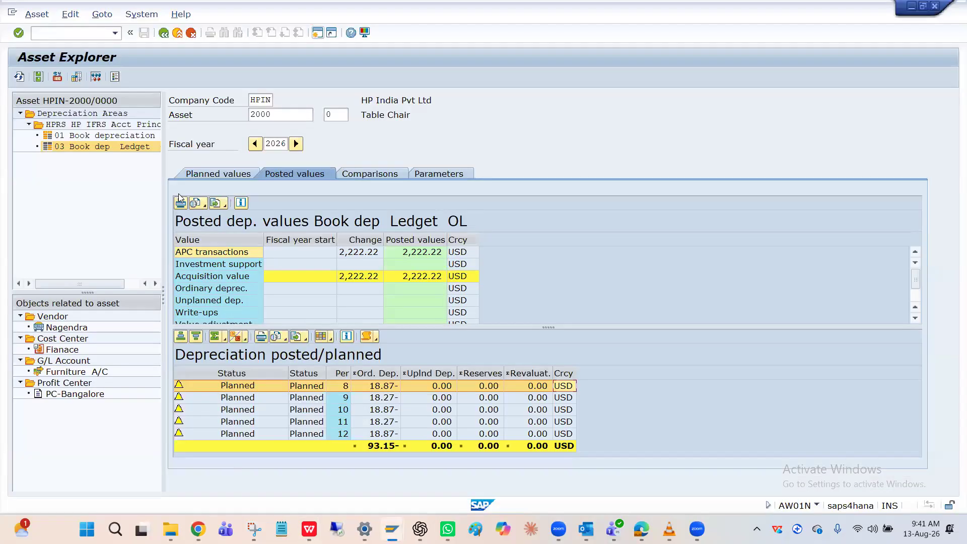
pyautogui.click(107, 136)
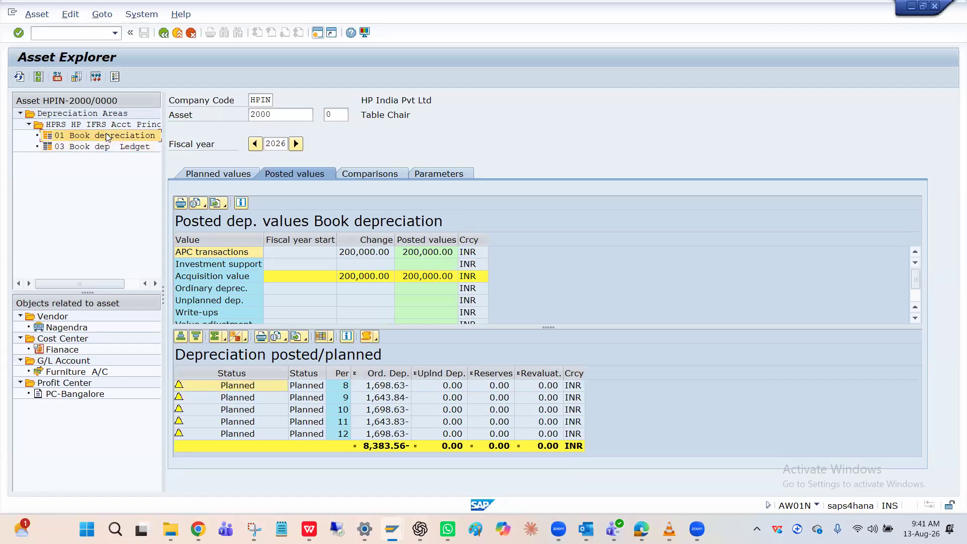
pyautogui.click(104, 149)
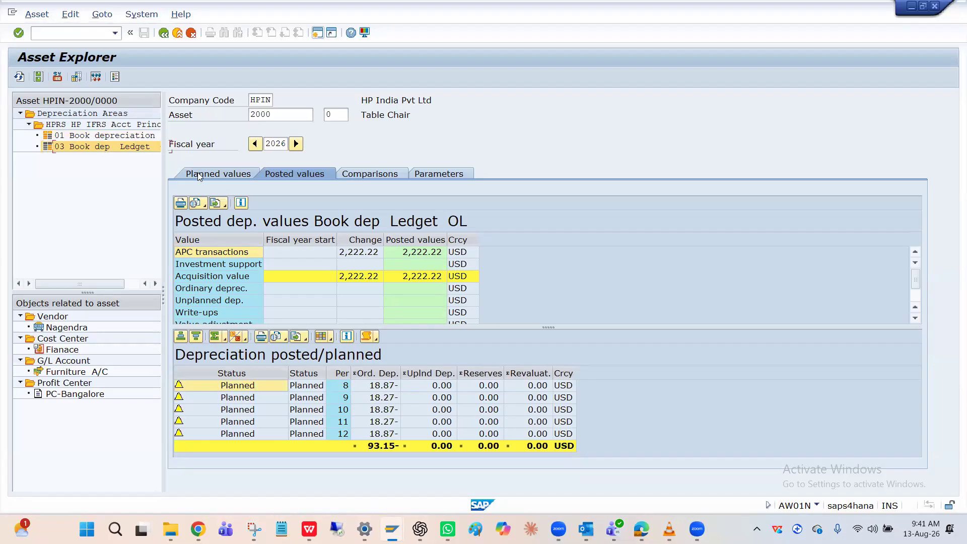
pyautogui.click(564, 386)
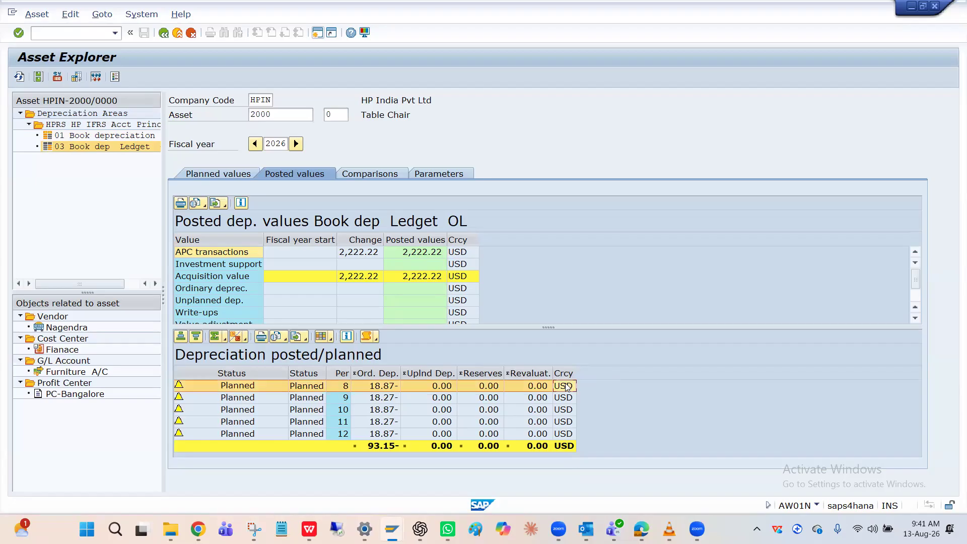
pyautogui.click(358, 253)
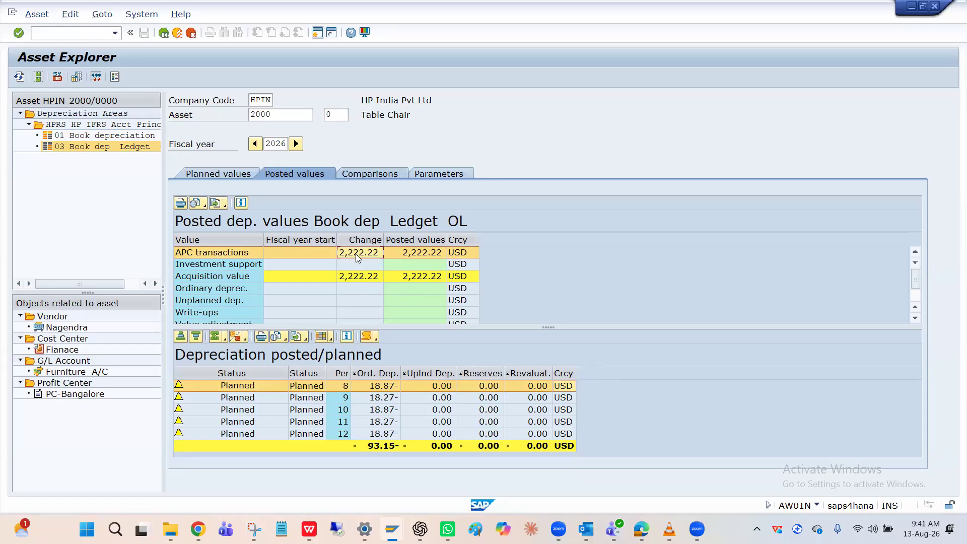
# Open transaction SE16N in a new session and load the exchange rates table TCURR.
pyautogui.click(318, 34)
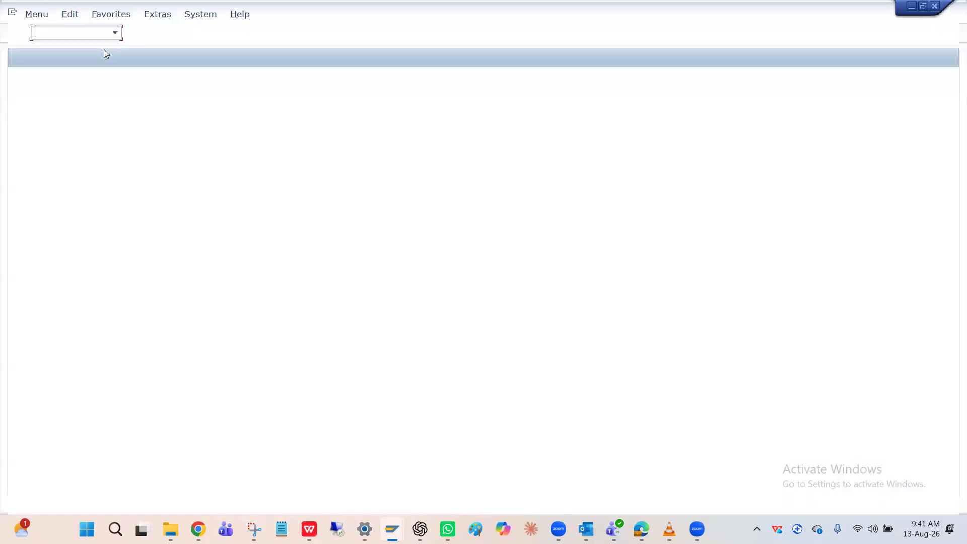
pyautogui.write('Se1')
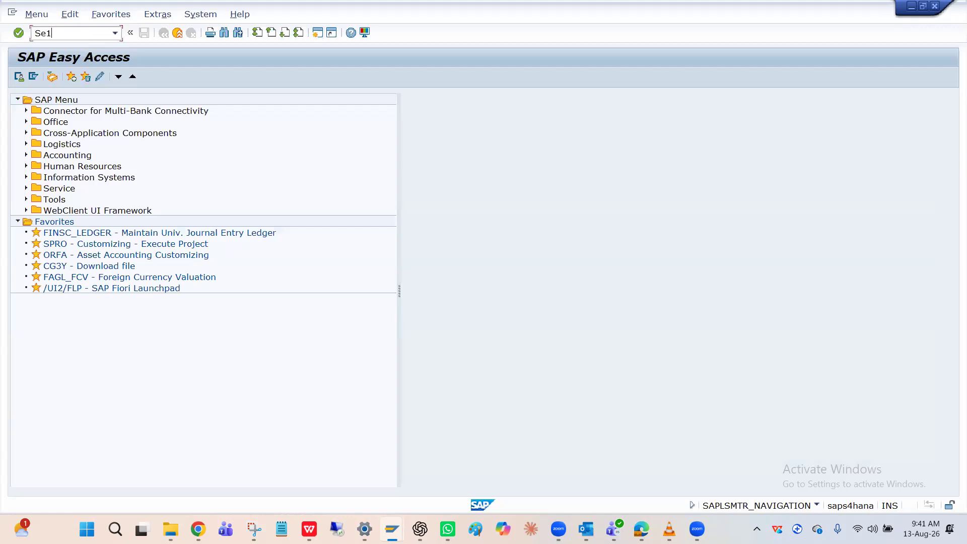
pyautogui.write('6n')
pyautogui.press('Return')
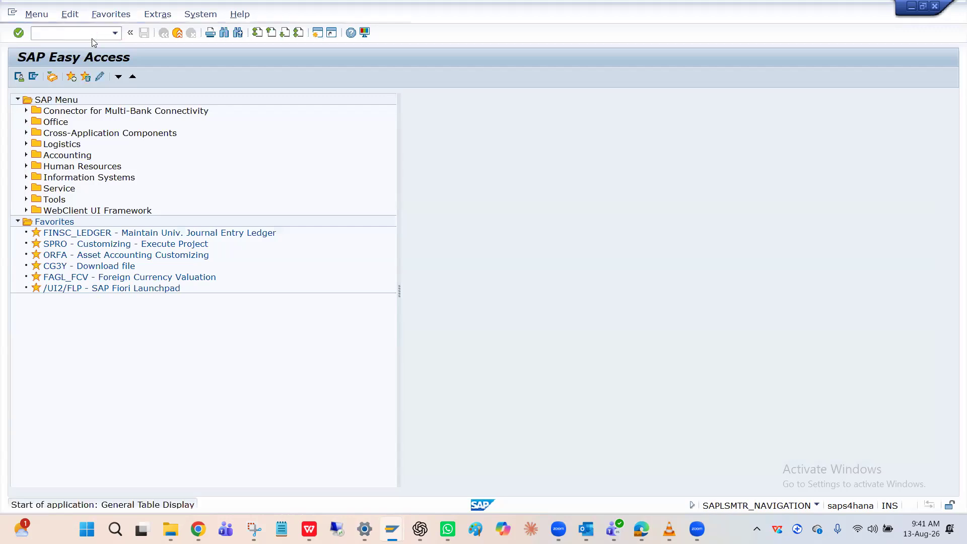
pyautogui.write('T')
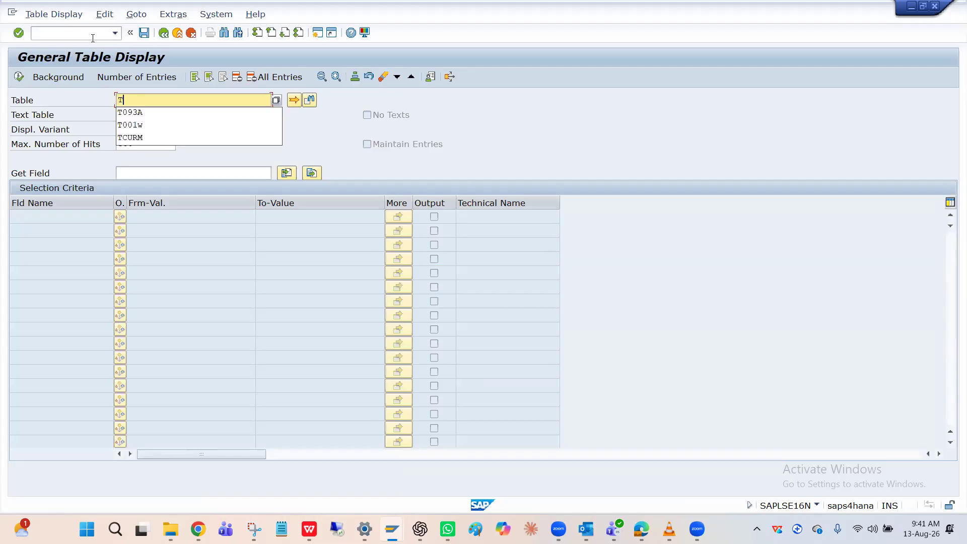
pyautogui.write('CURR')
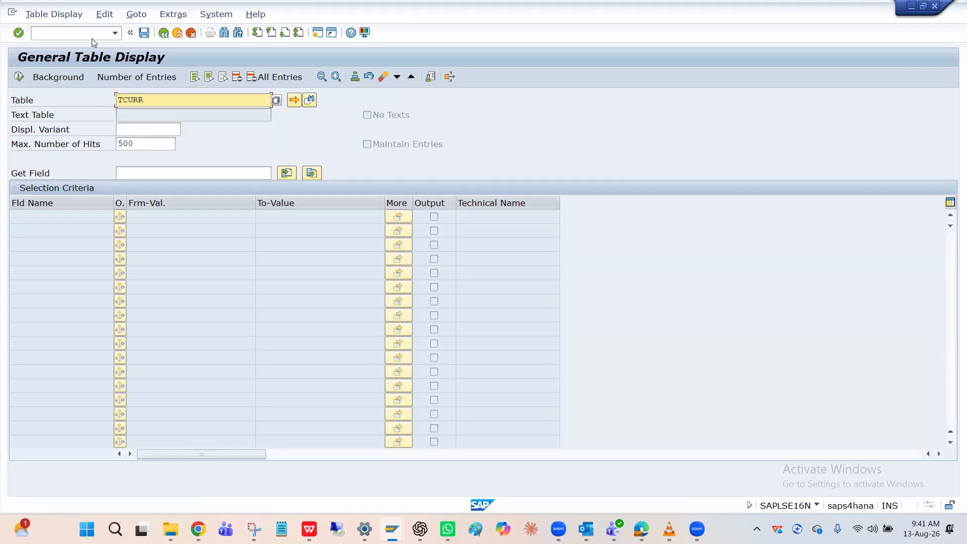
pyautogui.press('Return')
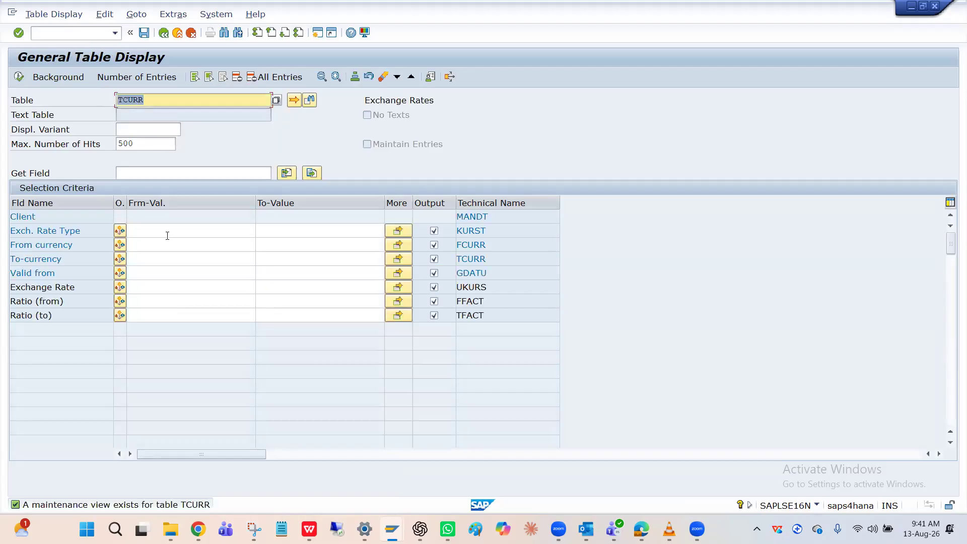
# List the TCURR entries for exchange rate type M from INR to USD and check the rate valid from 30.07.2026.
pyautogui.click(167, 235)
pyautogui.write('M')
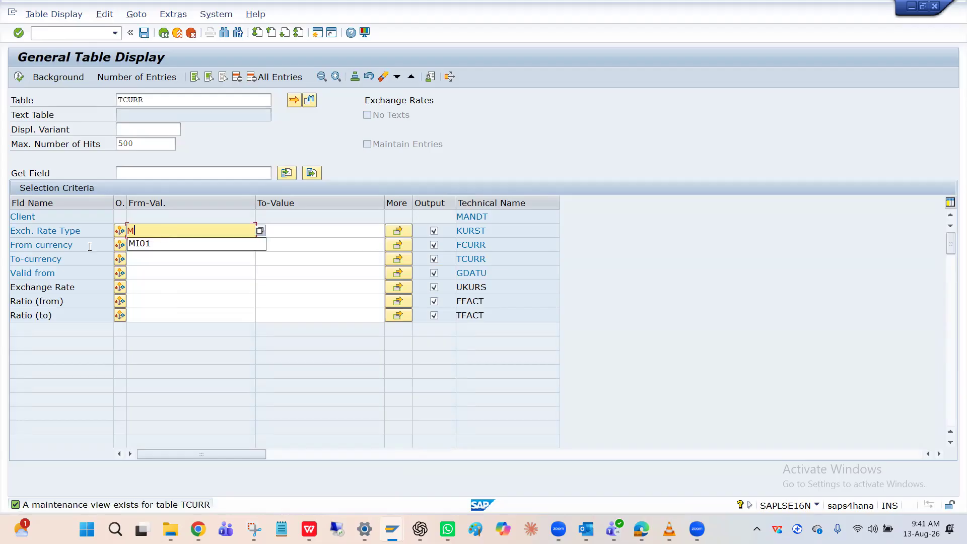
pyautogui.click(135, 246)
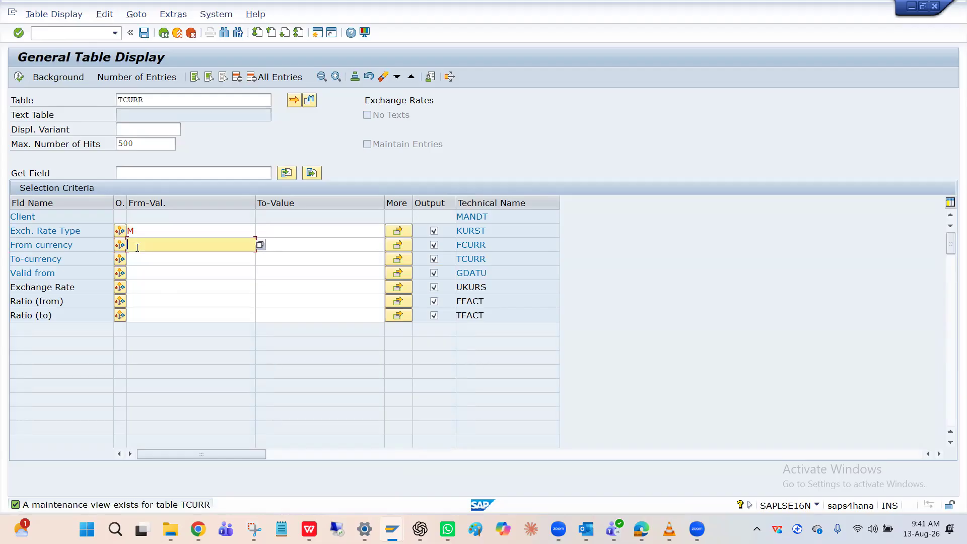
pyautogui.write('INR')
pyautogui.press('Tab')
pyautogui.click(143, 258)
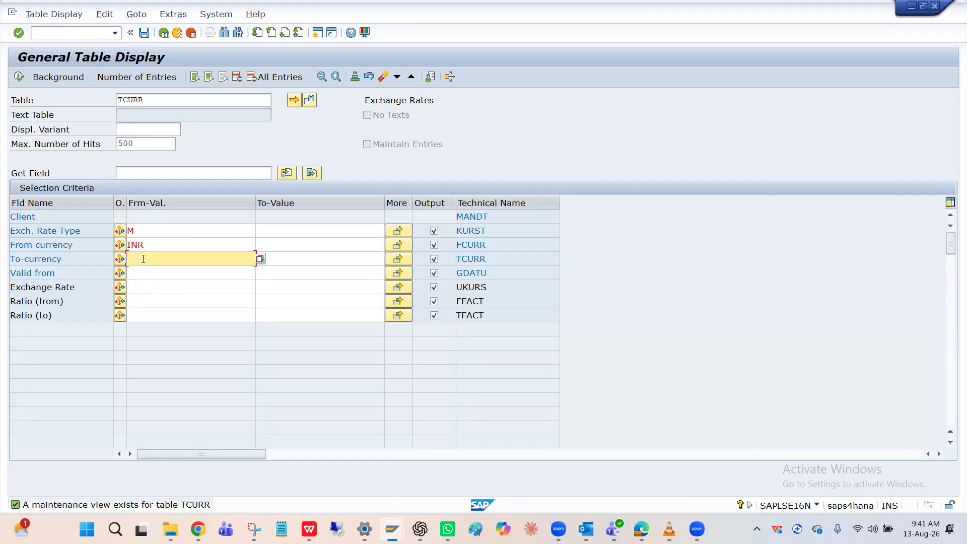
pyautogui.write('USD')
pyautogui.press('Return')
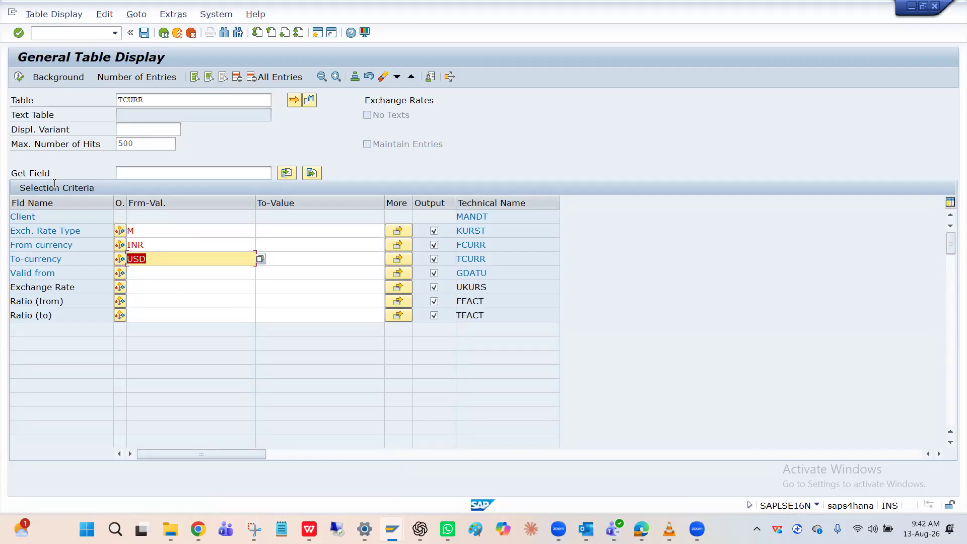
pyautogui.click(19, 79)
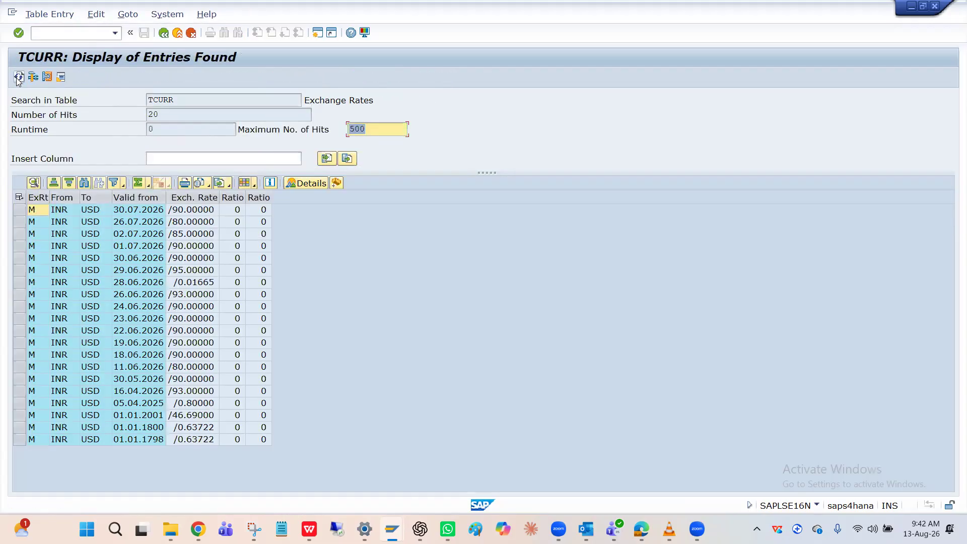
pyautogui.click(144, 212)
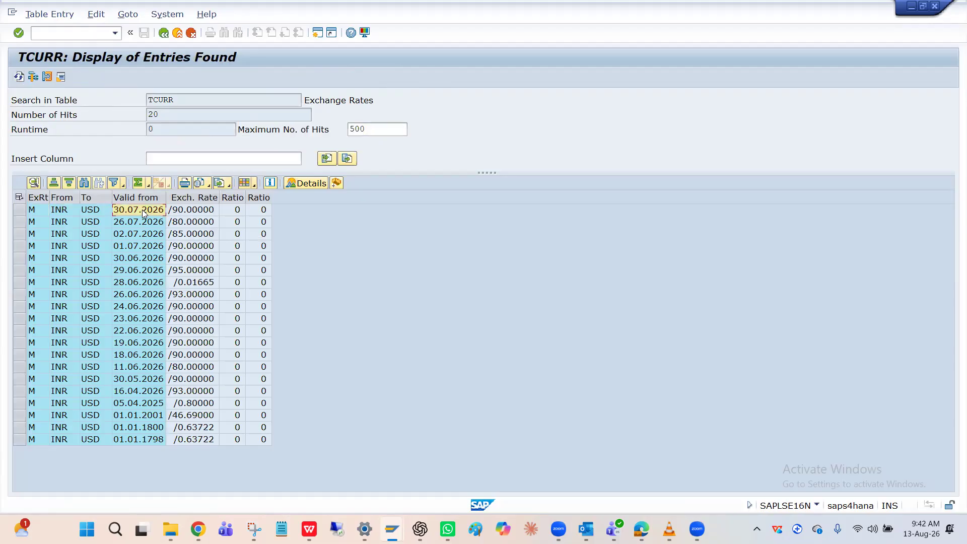
pyautogui.click(193, 214)
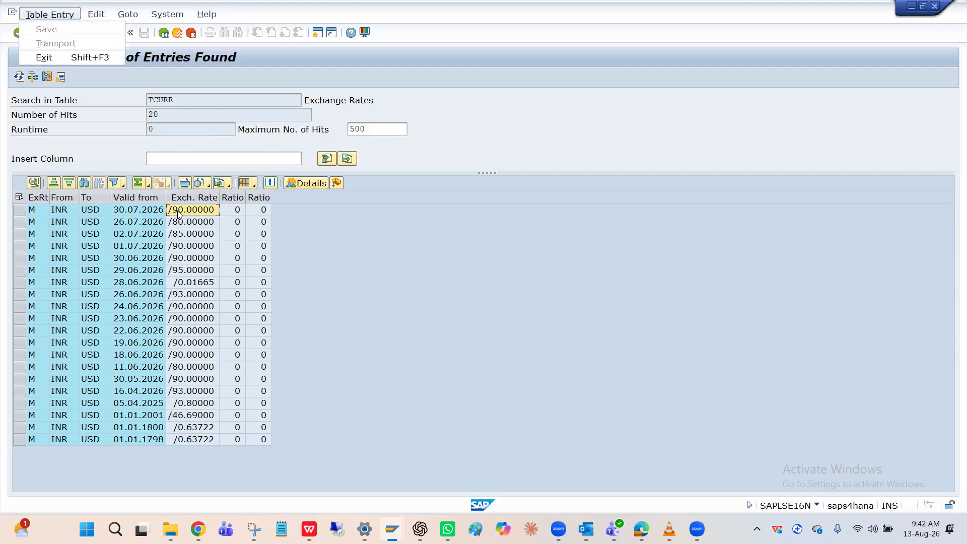
# Return to the Asset Explorer and check the planned ordinary depreciation for periods 8 and 9 in area 03.
pyautogui.hotkey('alt', 'Tab')
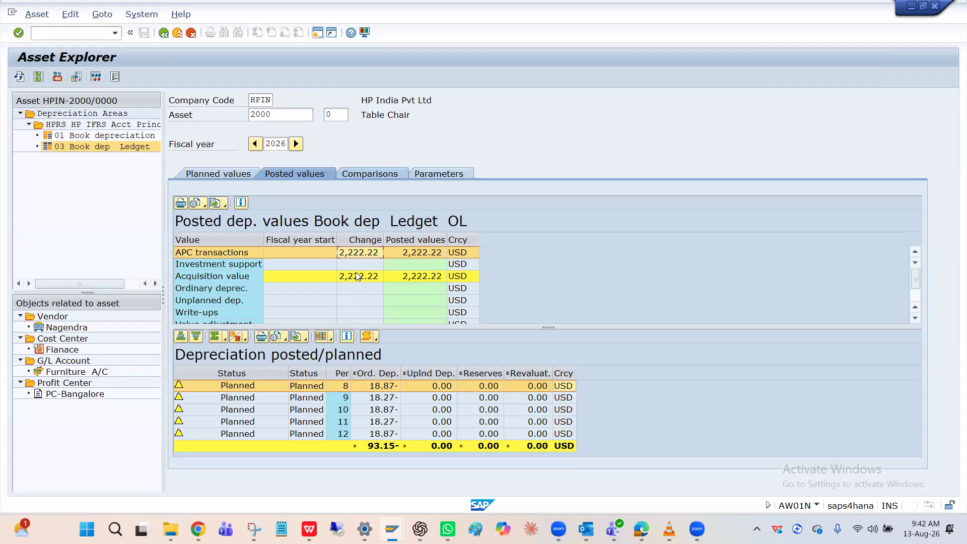
pyautogui.click(383, 389)
pyautogui.click(377, 400)
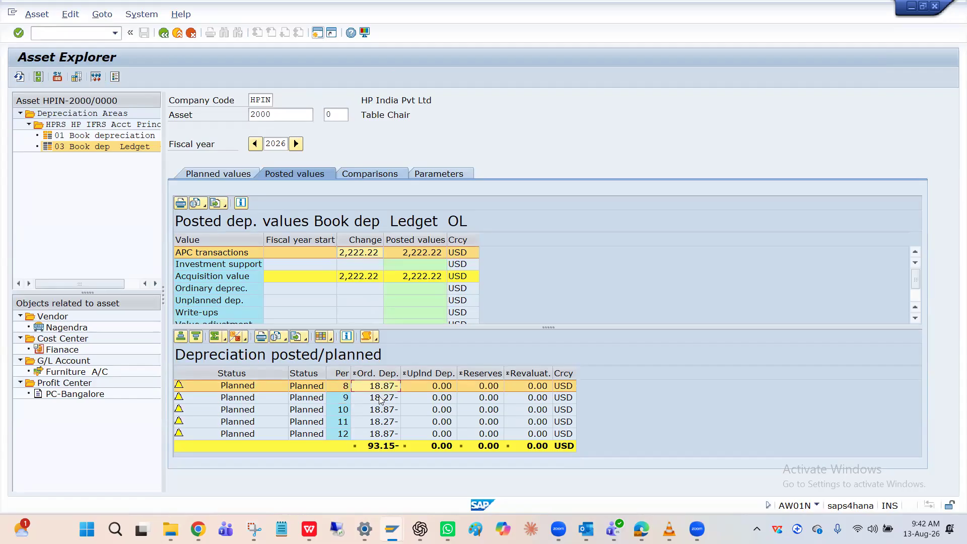
# Check the planned ordinary depreciation for period 10 in area 03 and display asset 2000's posted values in area 01.
pyautogui.click(379, 408)
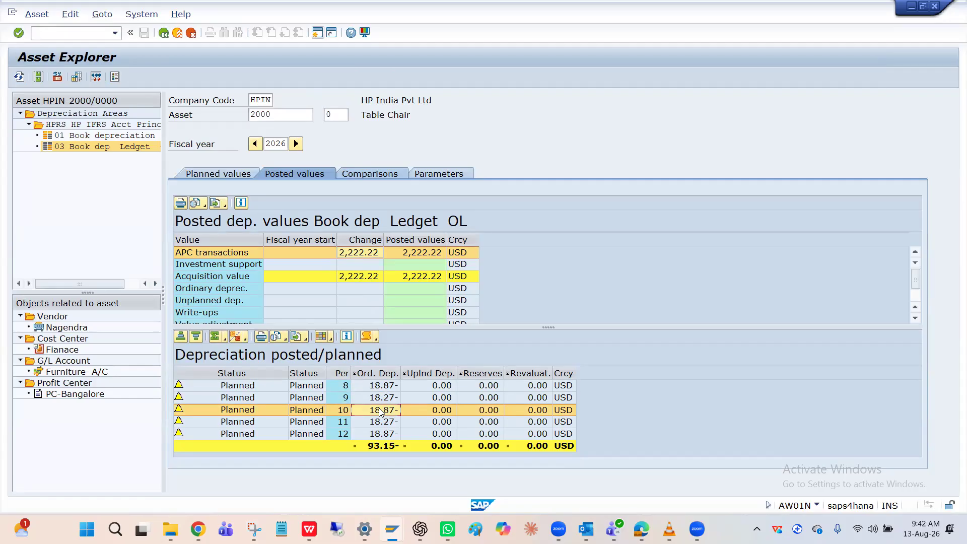
pyautogui.click(117, 150)
pyautogui.click(102, 141)
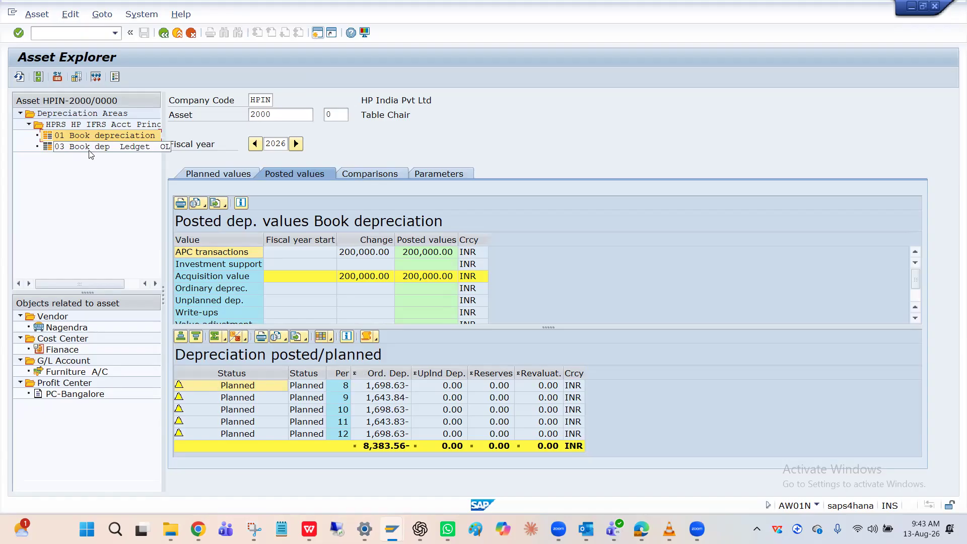
# Switch to the ledger 0L company code settings, check HPIN's local and global currency types, and return to the Asset Explorer.
pyautogui.hotkey('alt', 'Tab')
pyautogui.hotkey('alt', 'Tab')
pyautogui.hotkey('alt', 'Tab')
pyautogui.hotkey('alt', 'Tab')
pyautogui.hotkey('alt', 'Tab')
pyautogui.hotkey('alt', 'Tab')
pyautogui.hotkey('alt', 'Tab')
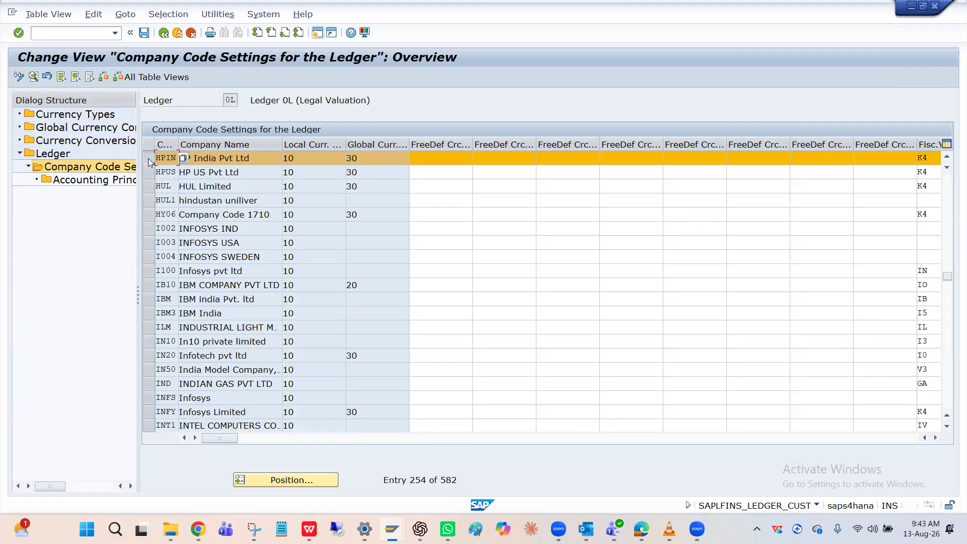
pyautogui.hotkey('alt', 'Tab')
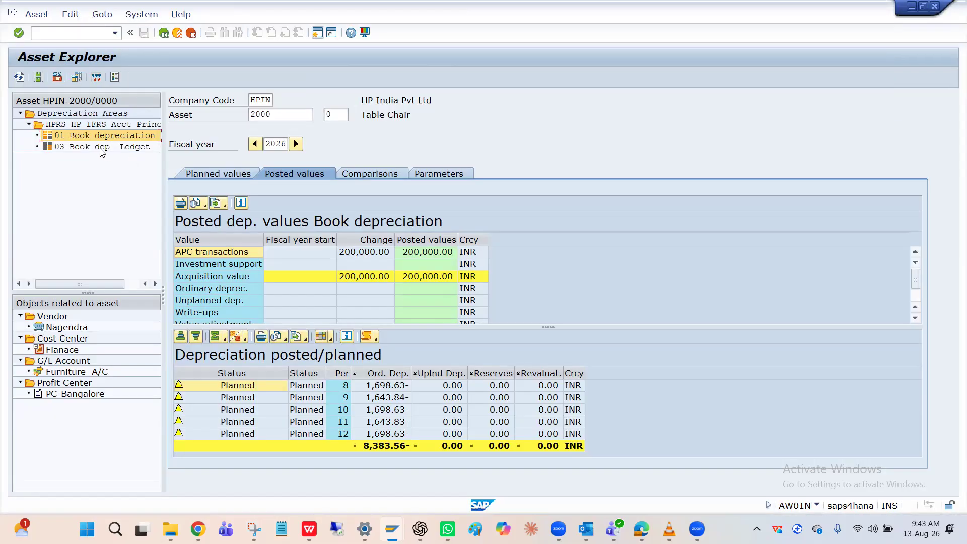
# Compare asset 2000's posted values in depreciation areas 01 and 03, checking the currency of the period 8 depreciation in each.
pyautogui.click(101, 147)
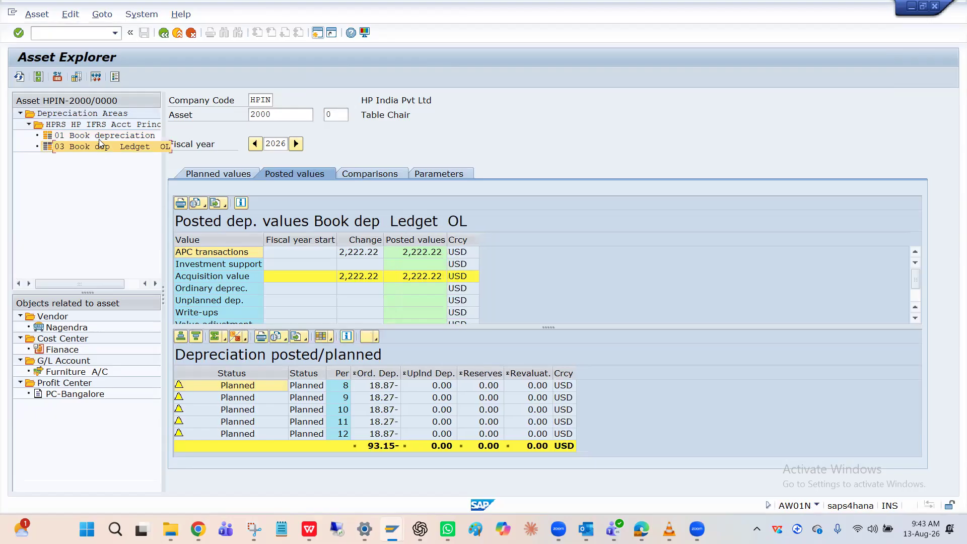
pyautogui.click(98, 139)
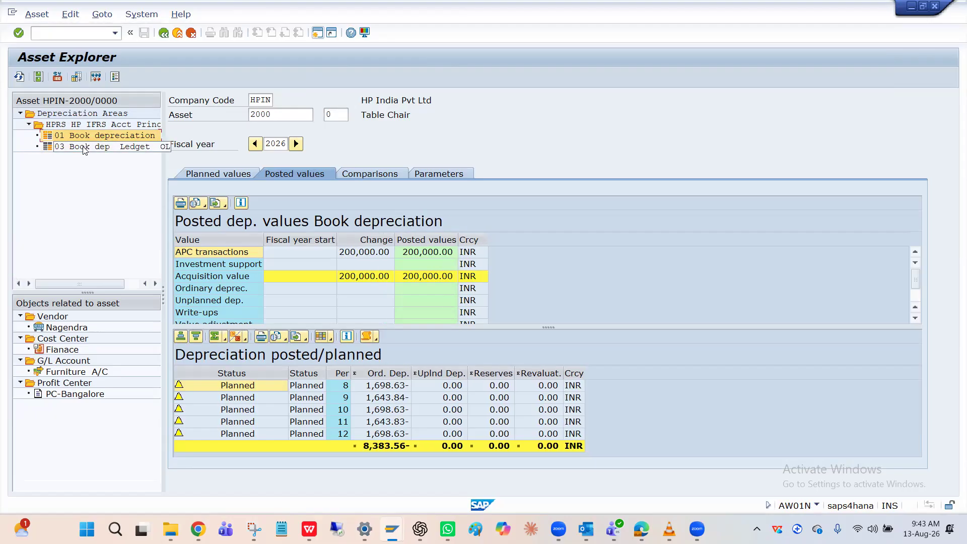
pyautogui.click(84, 147)
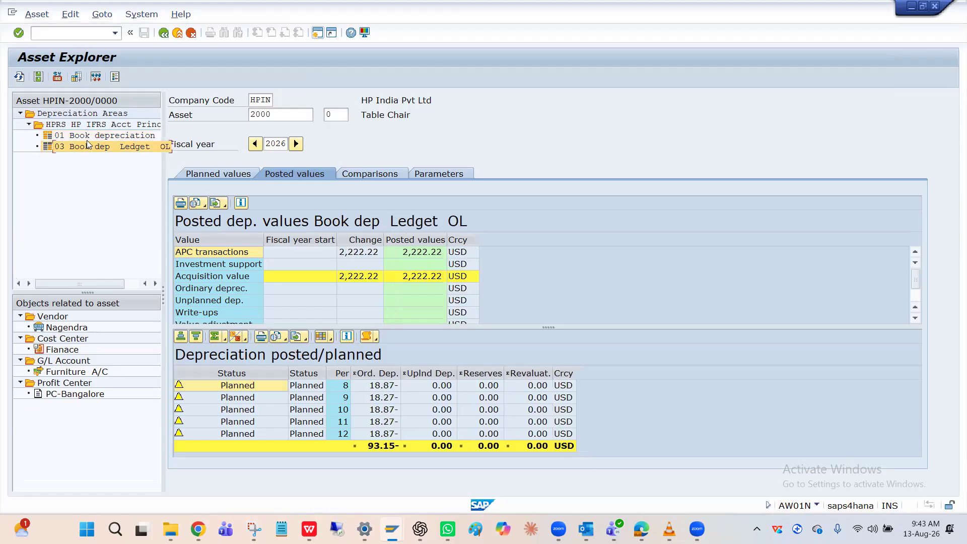
pyautogui.click(88, 139)
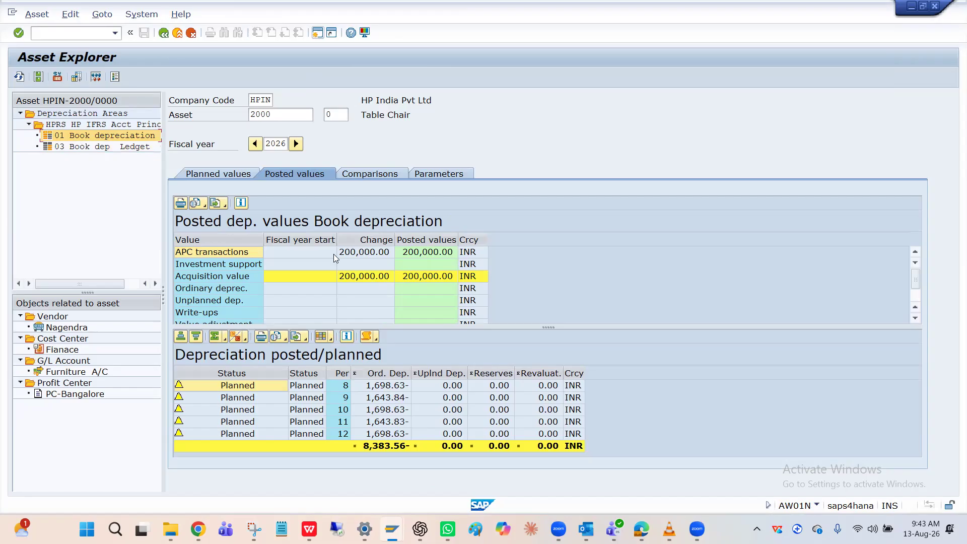
pyautogui.click(571, 385)
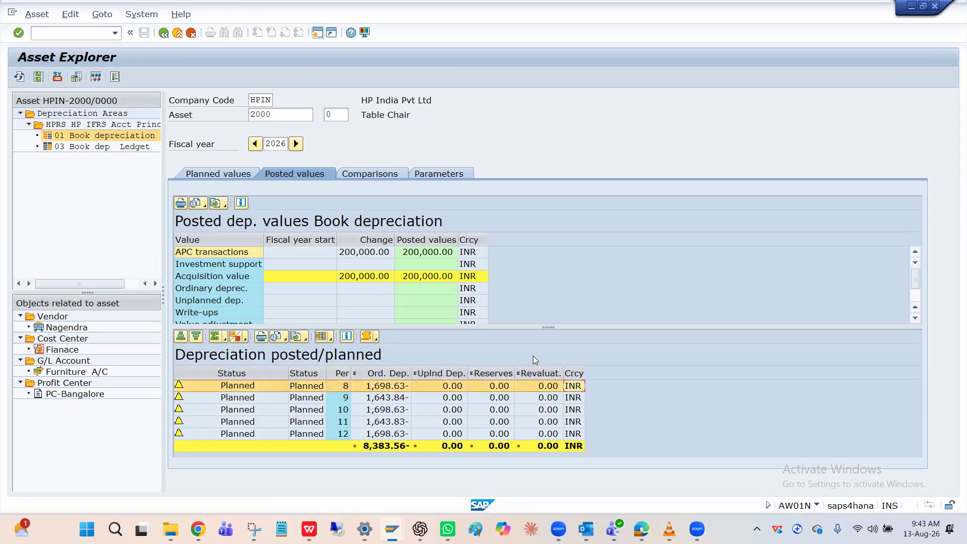
pyautogui.click(93, 151)
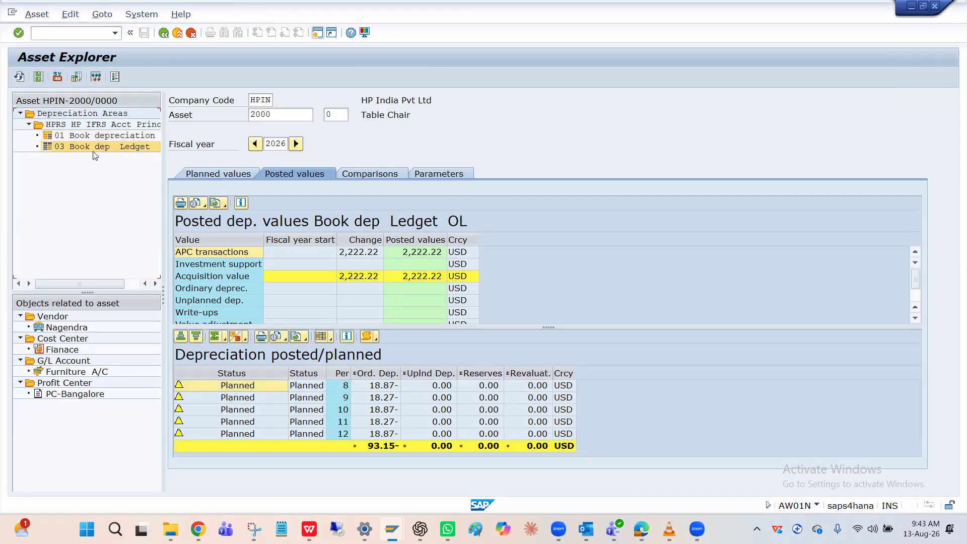
pyautogui.click(563, 392)
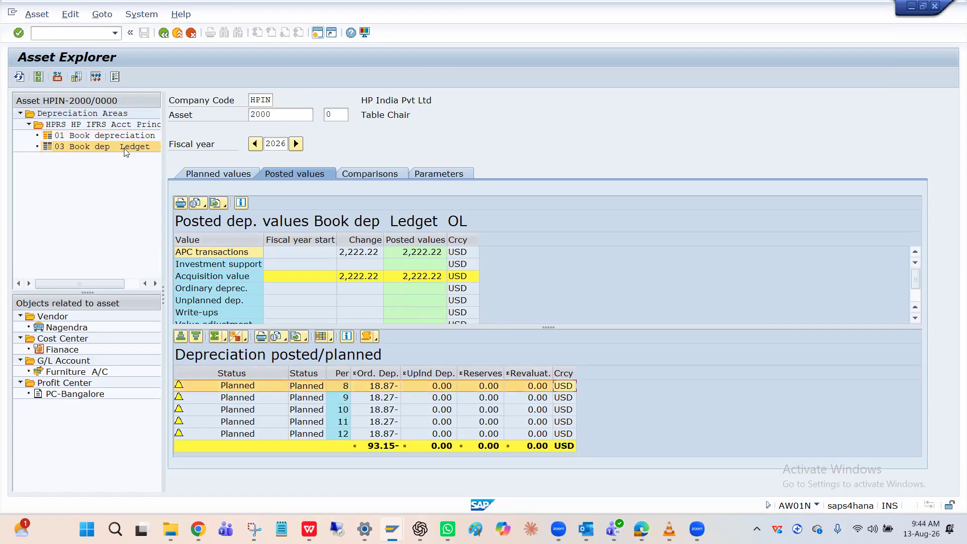
# Check the accounting principle above asset 2000's depreciation areas and view the values of area 01 and area 03 under it.
pyautogui.click(111, 136)
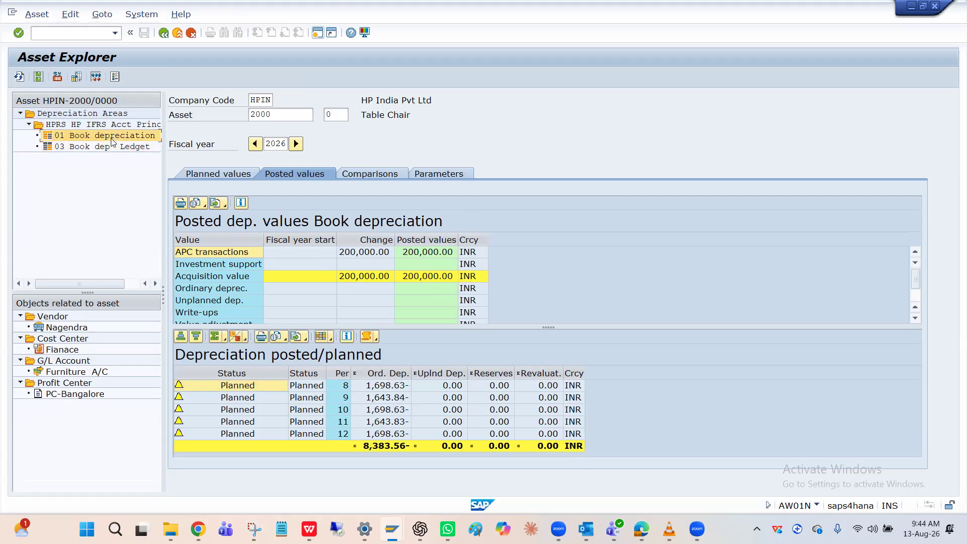
pyautogui.click(84, 126)
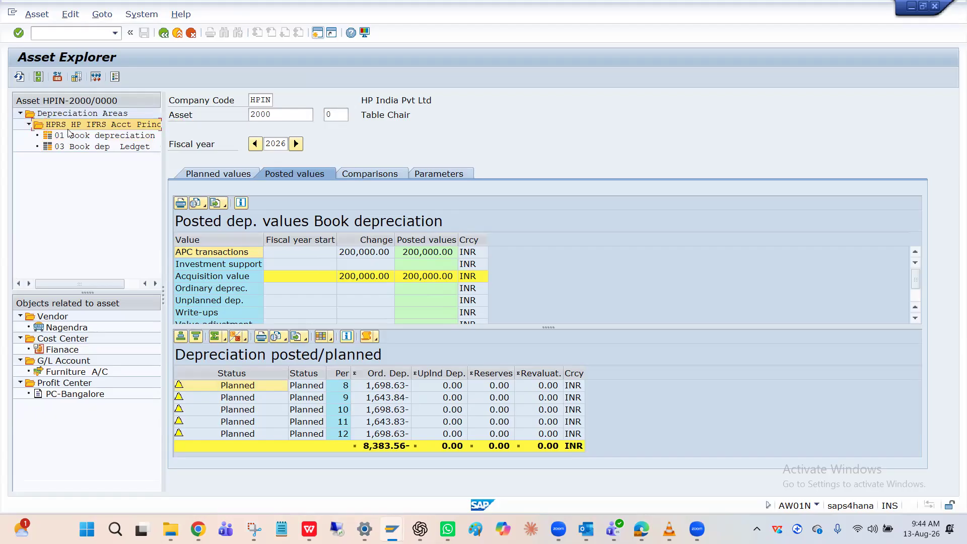
pyautogui.click(73, 138)
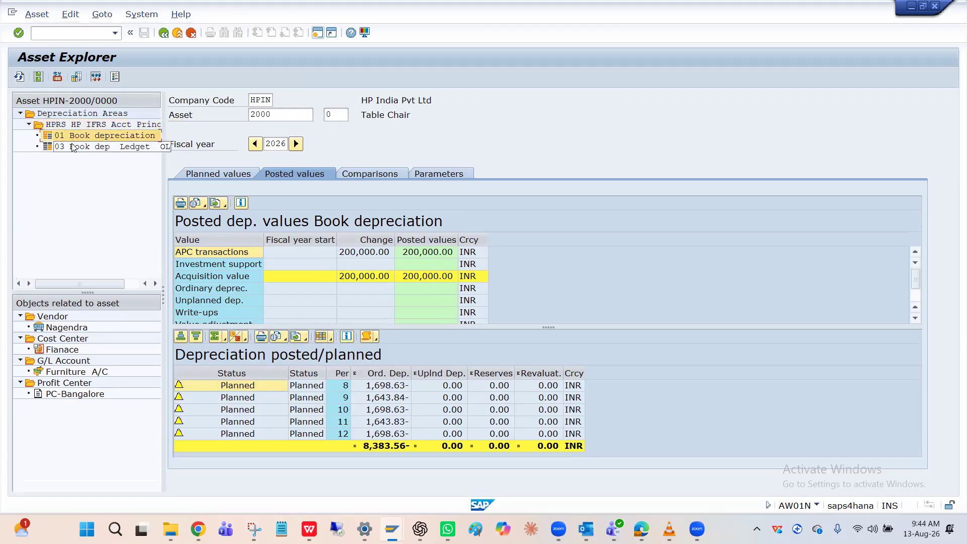
pyautogui.click(78, 146)
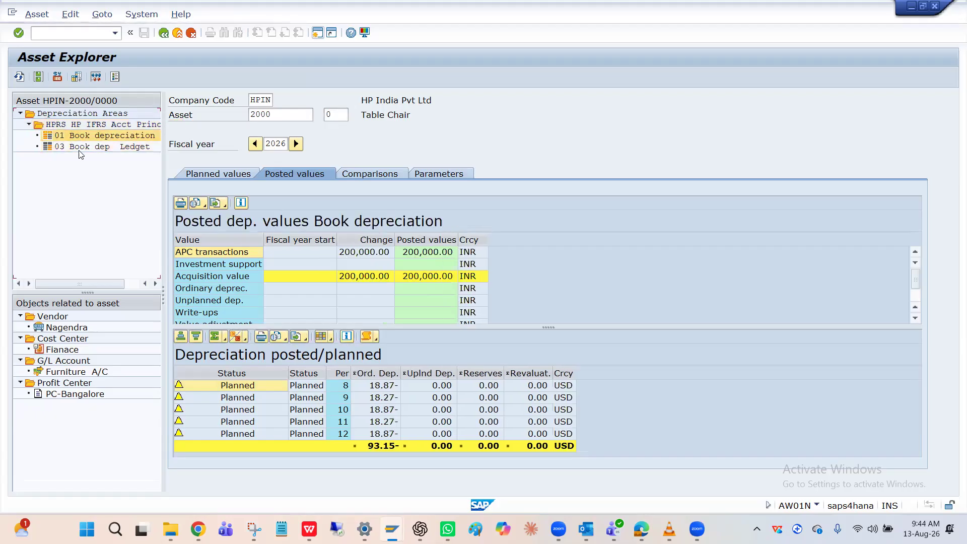
pyautogui.click(80, 146)
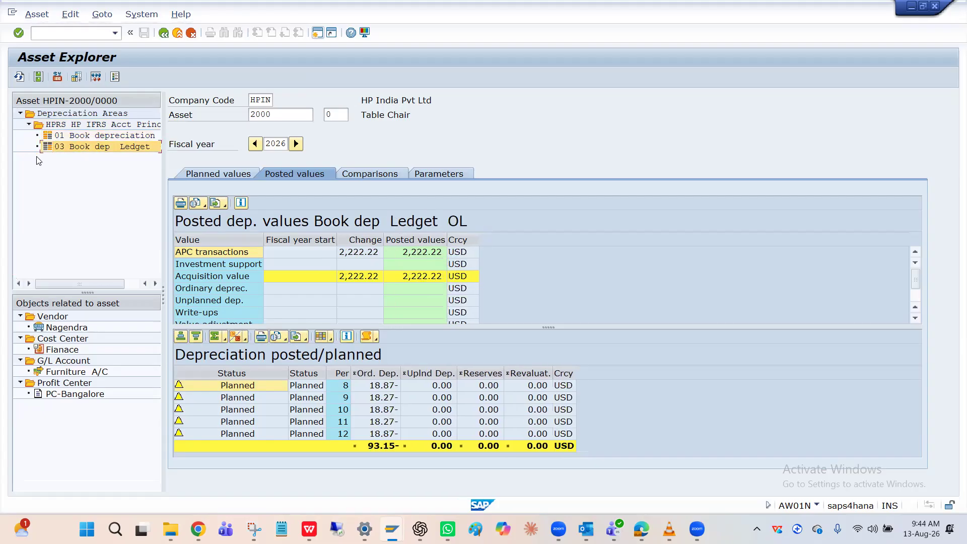
pyautogui.click(73, 166)
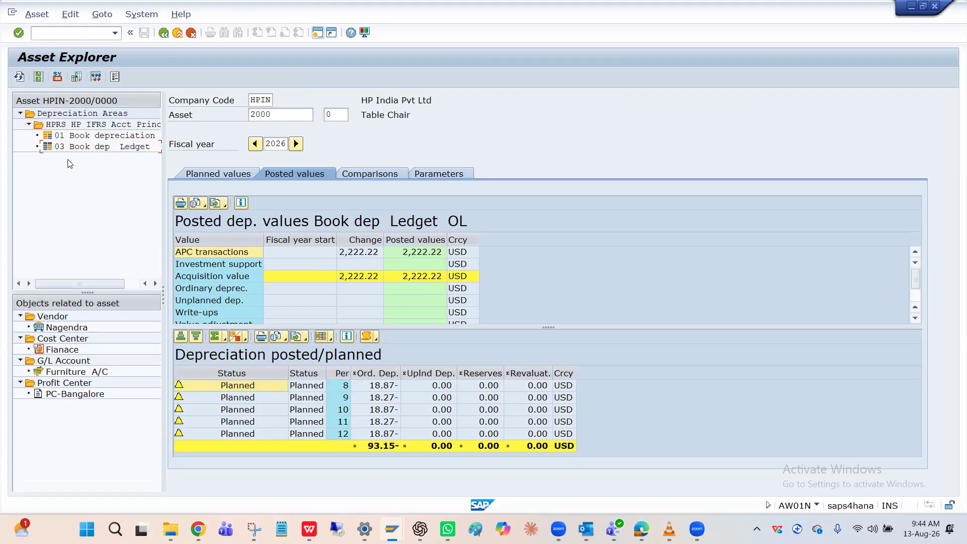
# Switch to the Display IMG session at the Ledger customizing activities.
pyautogui.hotkey('alt', 'Tab')
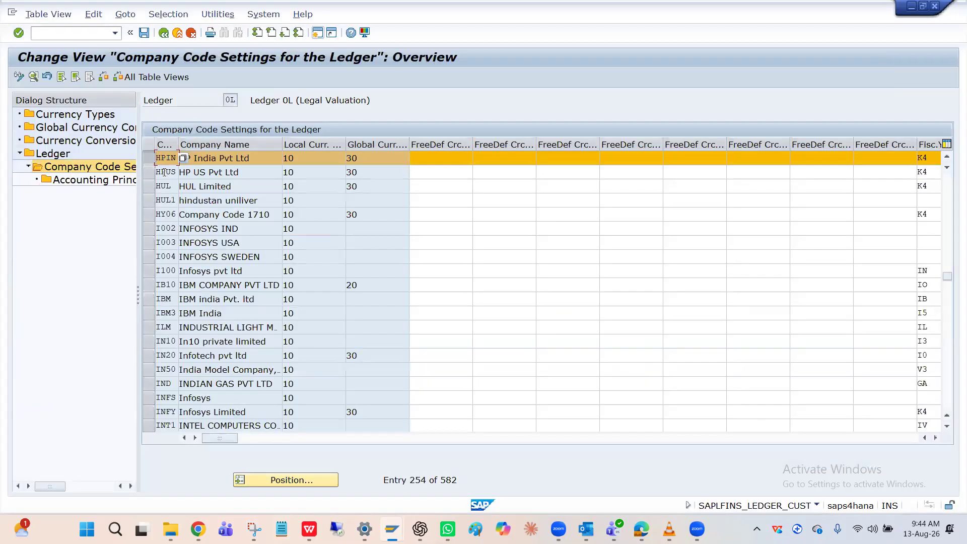
pyautogui.hotkey('alt', 'Tab')
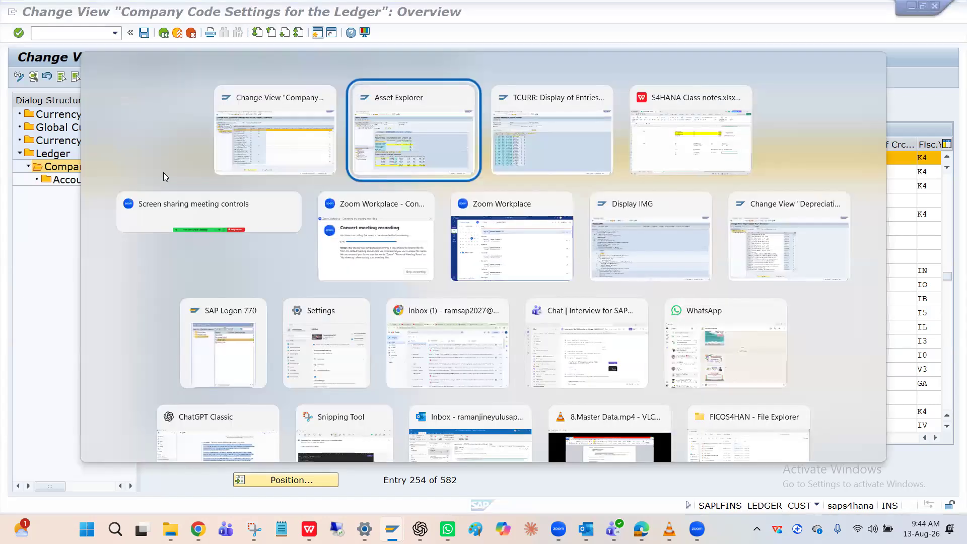
pyautogui.hotkey('alt', 'Tab')
pyautogui.hotkey('alt', 'Tab')
pyautogui.hotkey('alt', 'Tab')
pyautogui.hotkey('alt', 'Tab')
pyautogui.hotkey('alt', 'Tab')
pyautogui.hotkey('alt', 'Tab')
pyautogui.hotkey('alt', 'Tab')
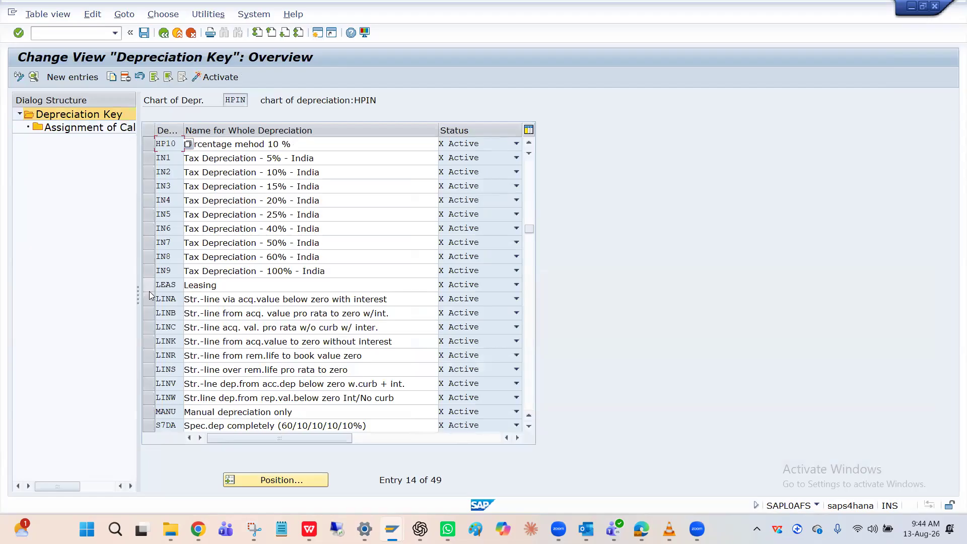
pyautogui.hotkey('alt', 'Tab')
pyautogui.hotkey('alt', 'Tab')
pyautogui.hotkey('alt', 'Tab')
pyautogui.hotkey('alt', 'Tab')
pyautogui.hotkey('alt', 'Tab')
pyautogui.hotkey('alt', 'Tab')
pyautogui.hotkey('alt', 'Tab')
pyautogui.hotkey('alt', 'Tab')
pyautogui.hotkey('alt', 'Tab')
pyautogui.hotkey('alt', 'Tab')
pyautogui.hotkey('alt', 'Tab')
pyautogui.hotkey('alt', 'Tab')
pyautogui.hotkey('alt', 'Tab')
pyautogui.hotkey('alt', 'Tab')
pyautogui.hotkey('alt', 'Tab')
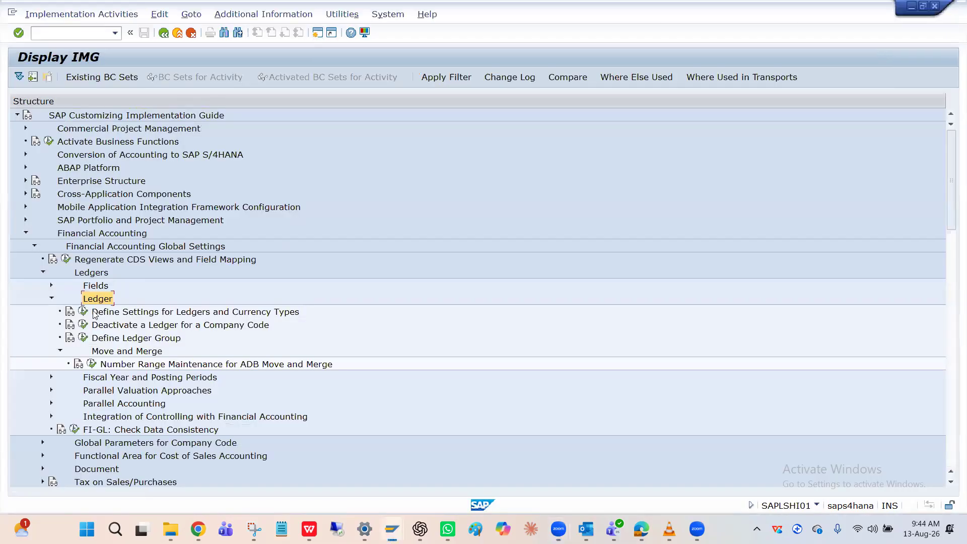
# Open the Define Ledger Group activity and display the ledger assignment of ledger group HPIN.
pyautogui.click(83, 337)
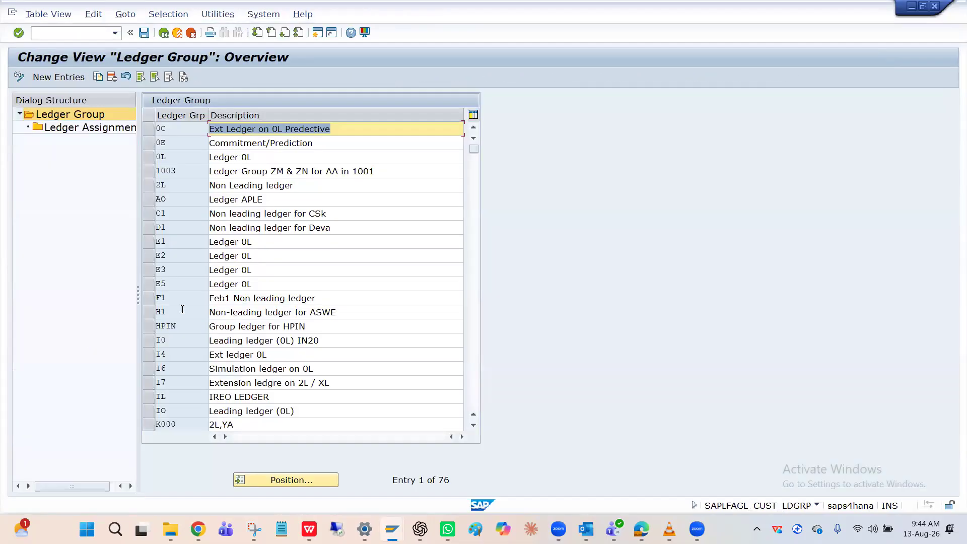
pyautogui.click(151, 327)
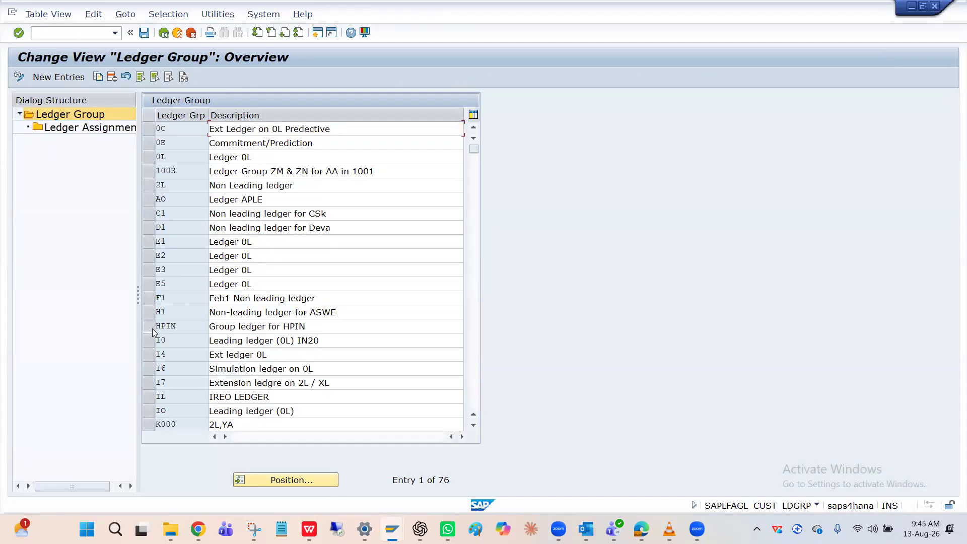
pyautogui.doubleClick(85, 130)
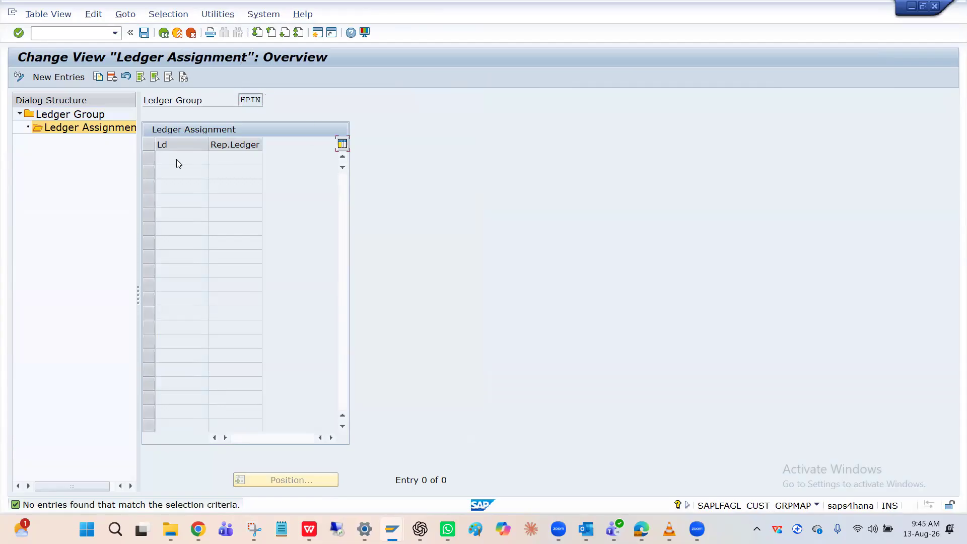
# Review depreciation areas 01 and 03 of asset 2000 in the Asset Explorer and return to HPIN's ledger assignment.
pyautogui.hotkey('alt', 'Tab')
pyautogui.hotkey('alt', 'Tab')
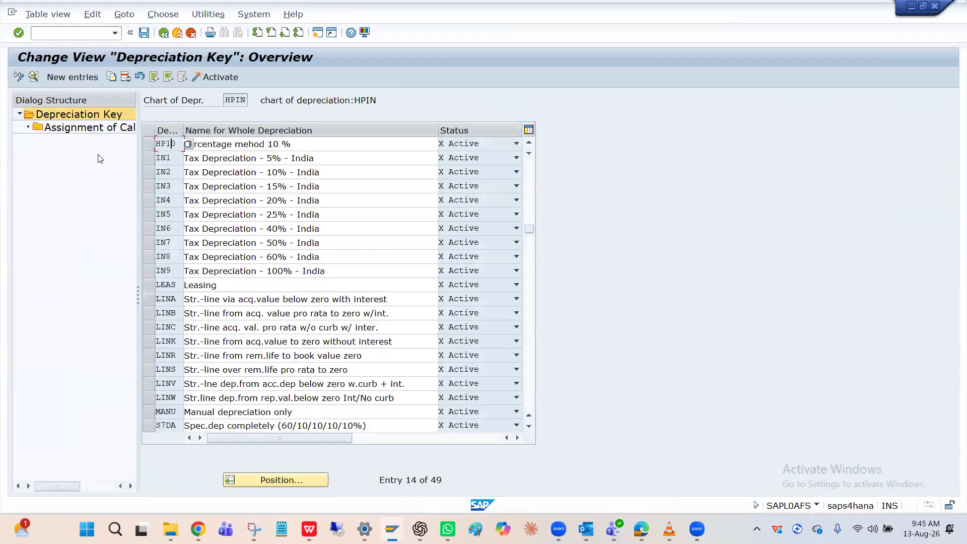
pyautogui.hotkey('alt', 'Tab')
pyautogui.hotkey('alt', 'Tab')
pyautogui.hotkey('alt', 'Tab')
pyautogui.hotkey('alt', 'Tab')
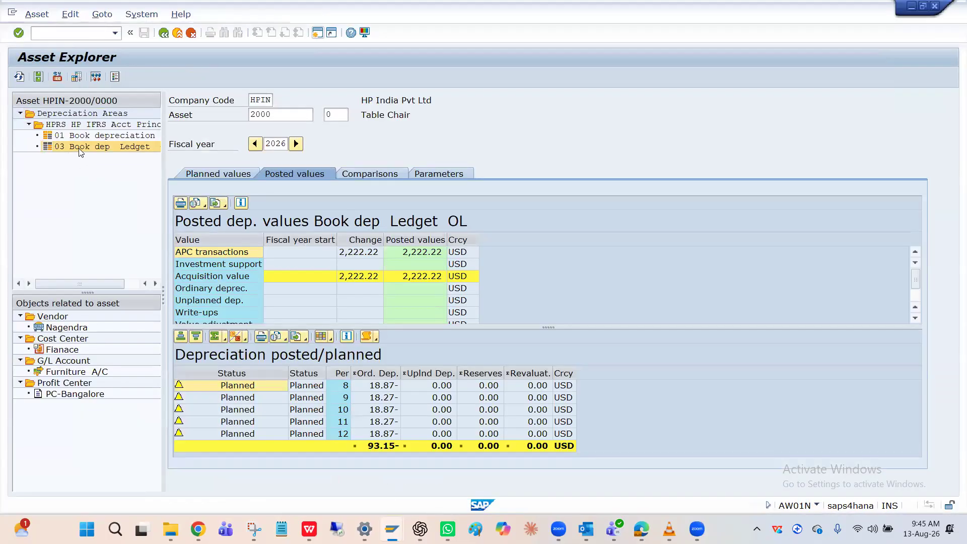
pyautogui.click(79, 140)
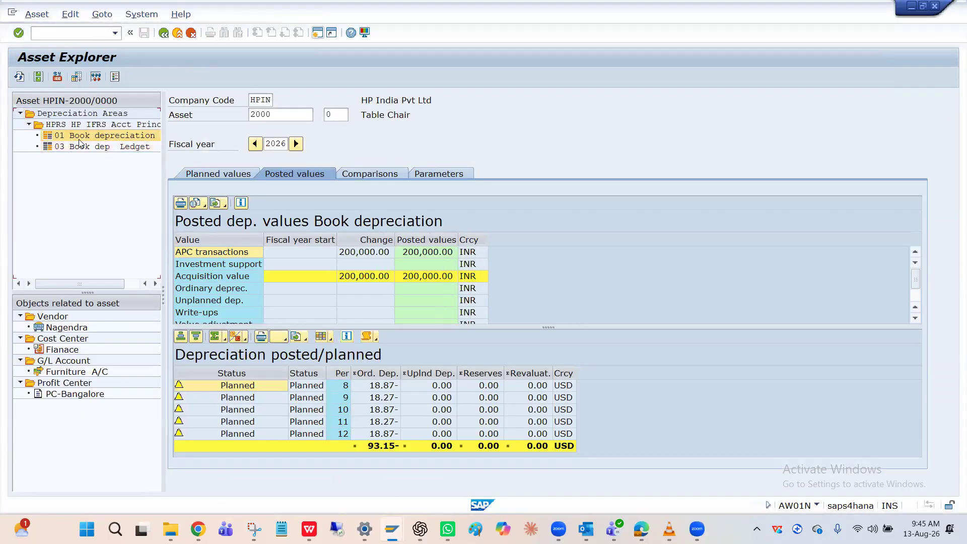
pyautogui.hotkey('alt', 'Tab')
pyautogui.hotkey('alt', 'Tab')
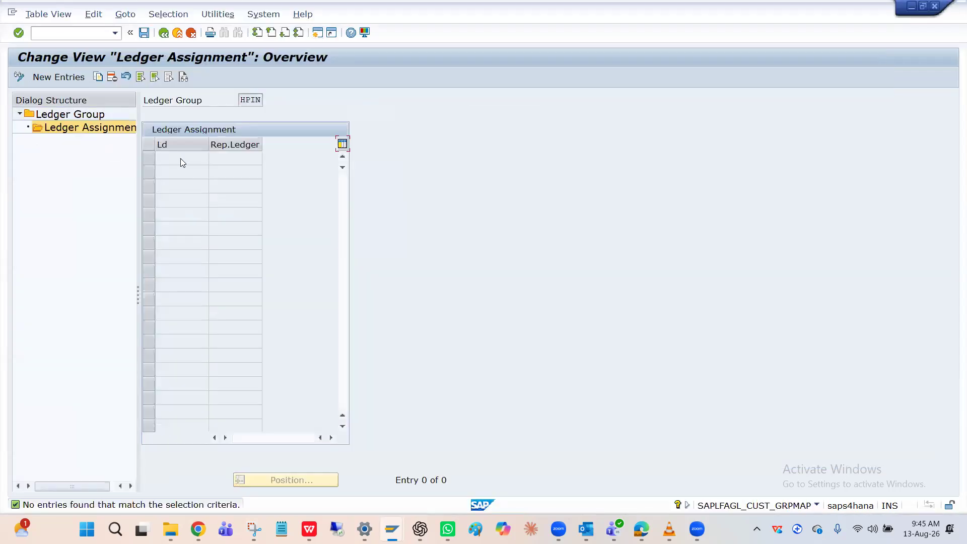
pyautogui.hotkey('alt', 'Tab')
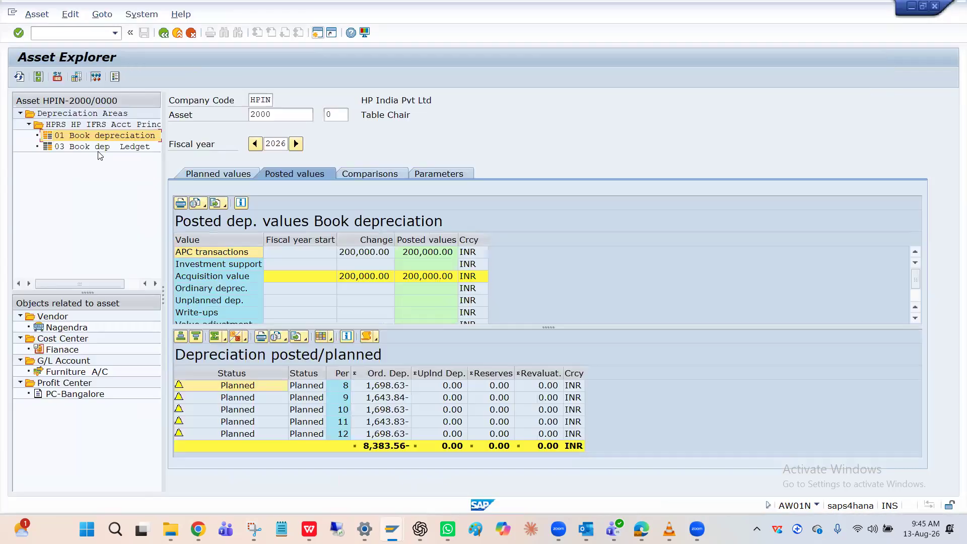
pyautogui.click(100, 147)
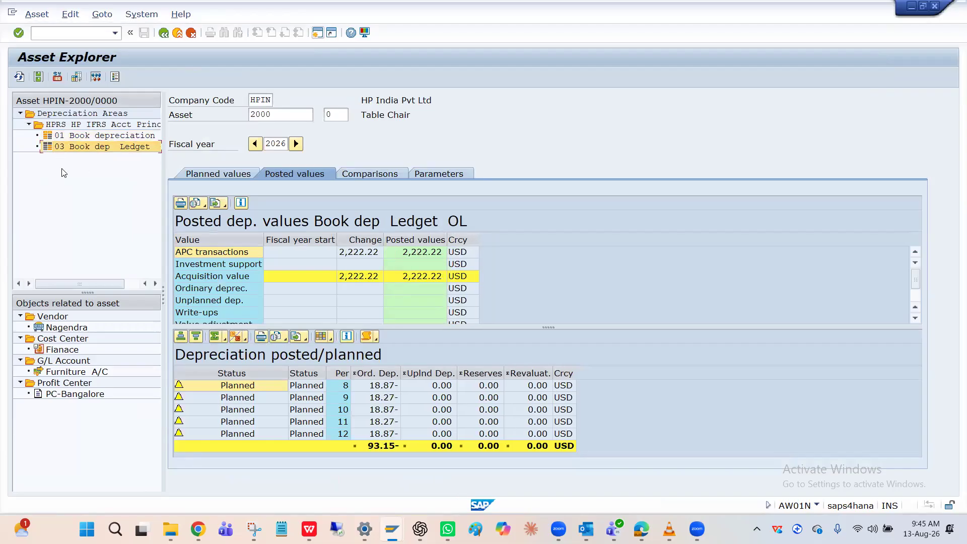
pyautogui.hotkey('alt', 'Tab')
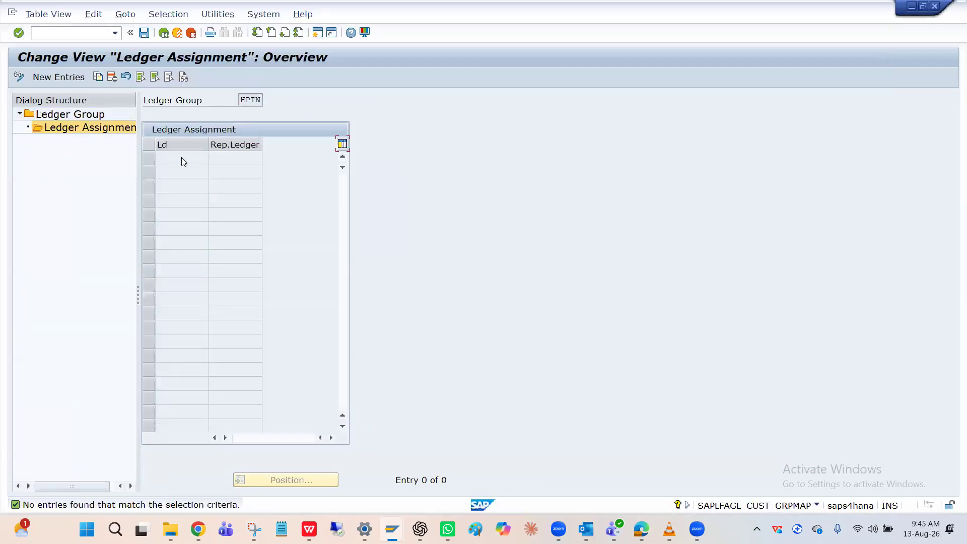
# Add new entries for ledgers 0L and H1 to ledger group HPIN and mark 0L as the representative ledger.
pyautogui.click(251, 102)
pyautogui.click(61, 78)
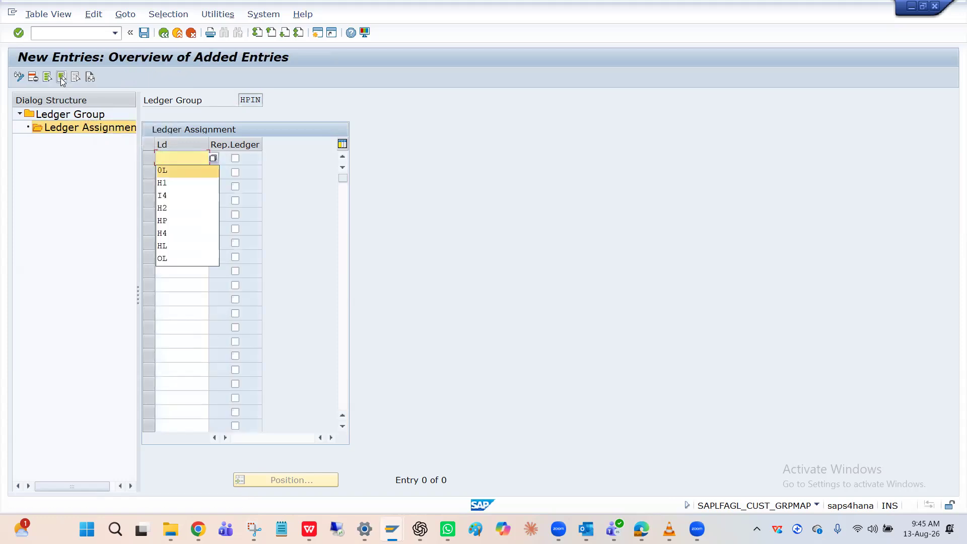
pyautogui.press('Return')
pyautogui.press('Tab')
pyautogui.press('Tab')
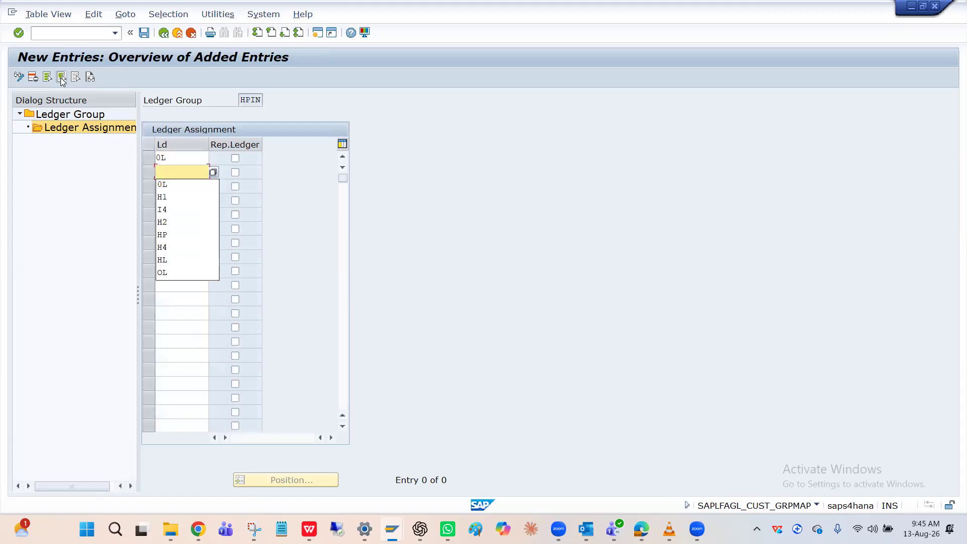
pyautogui.write('H')
pyautogui.press('Down')
pyautogui.press('Return')
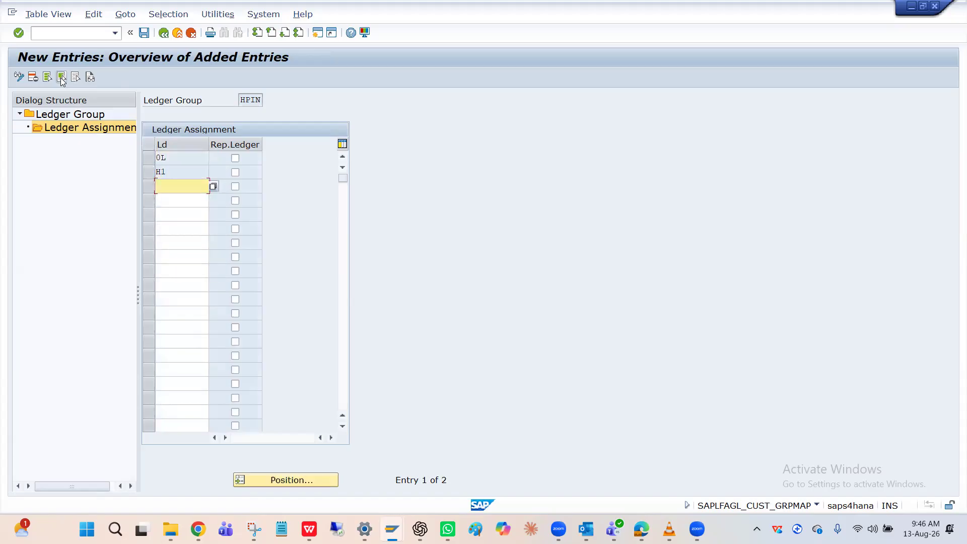
pyautogui.click(235, 160)
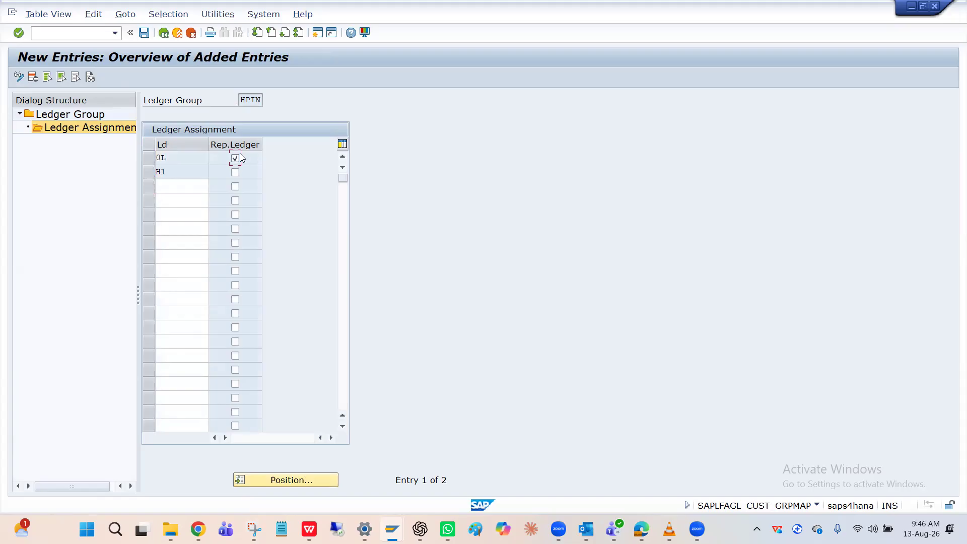
# Save the new ledger assignment of ledger group HPIN and view the long text of the resulting status message.
pyautogui.hotkey('ctrl', 's')
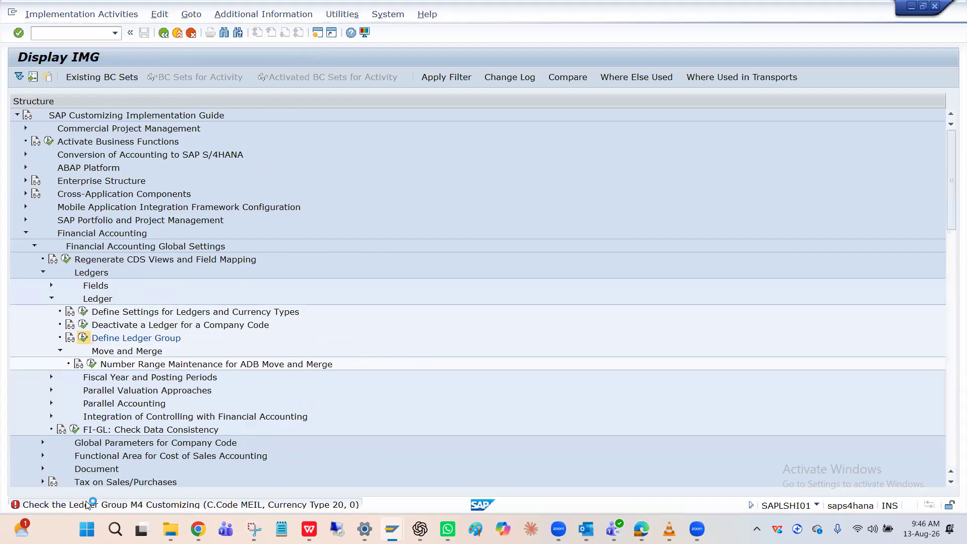
pyautogui.doubleClick(88, 505)
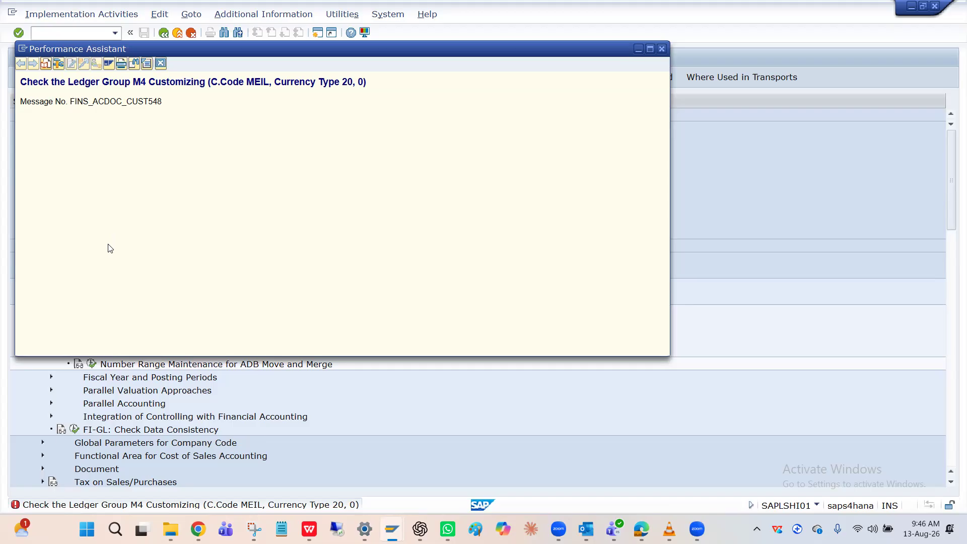
pyautogui.click(161, 64)
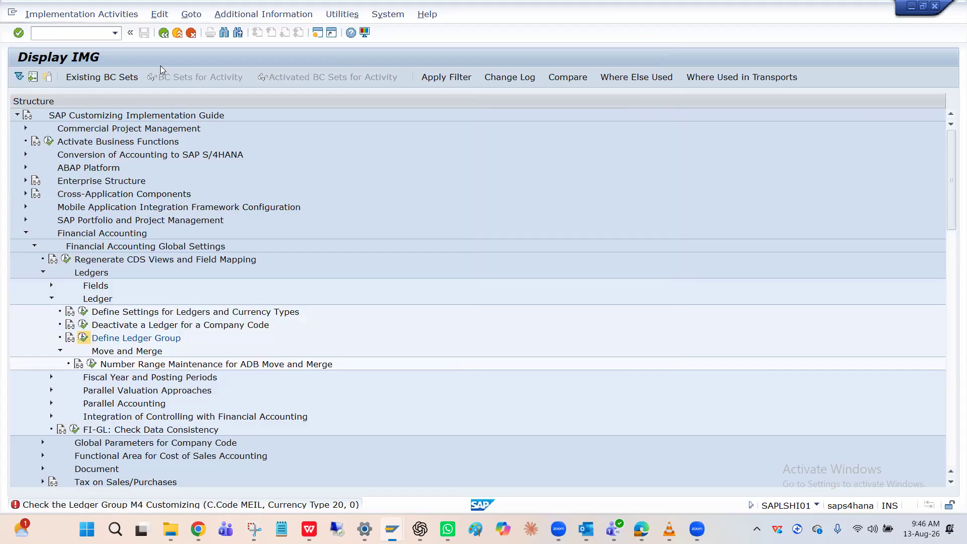
# Try to reopen the Define Ledger Group activity, exit the IMG structure and reopen the SAP Reference IMG.
pyautogui.click(83, 339)
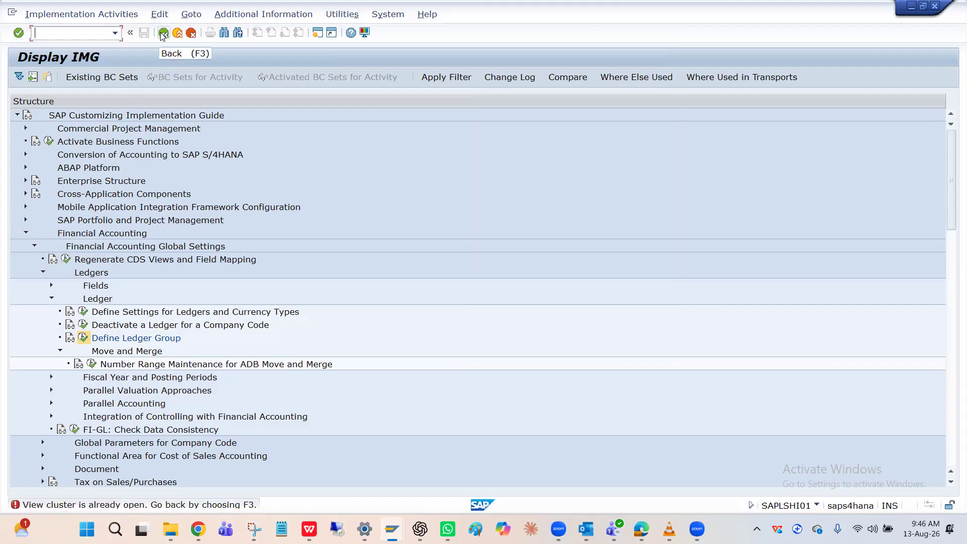
pyautogui.click(163, 33)
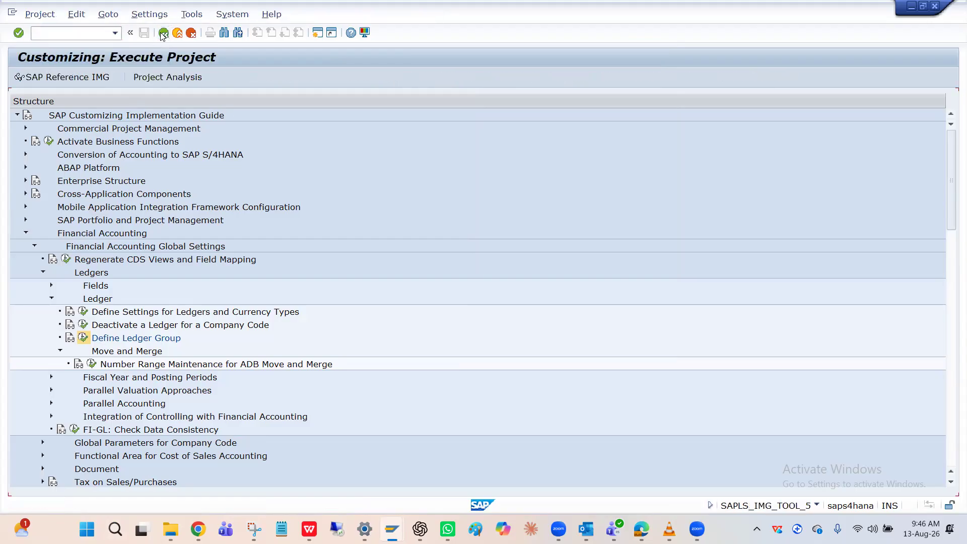
pyautogui.click(77, 78)
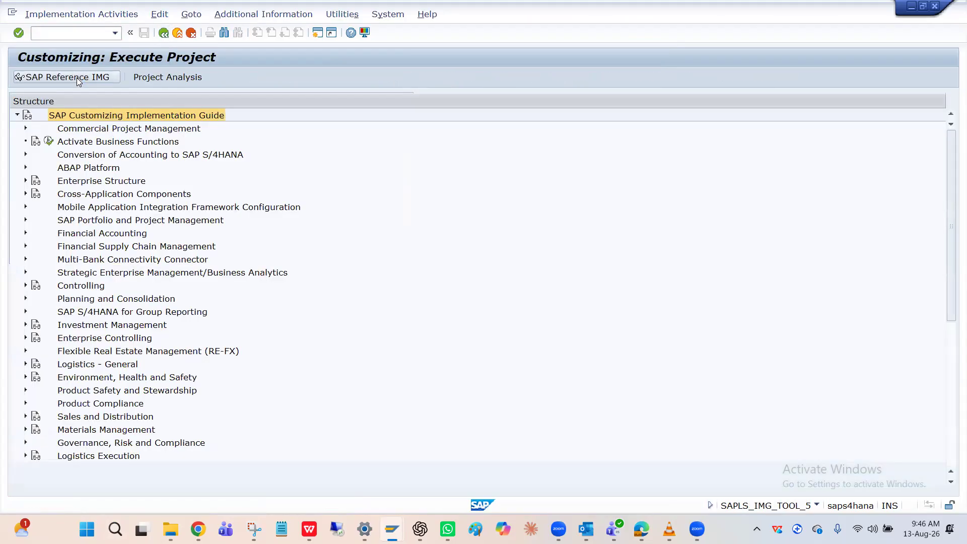
# Expand Financial Accounting, Financial Accounting Global Settings, Ledgers and Ledger in the customizing structure.
pyautogui.click(106, 274)
pyautogui.doubleClick(89, 235)
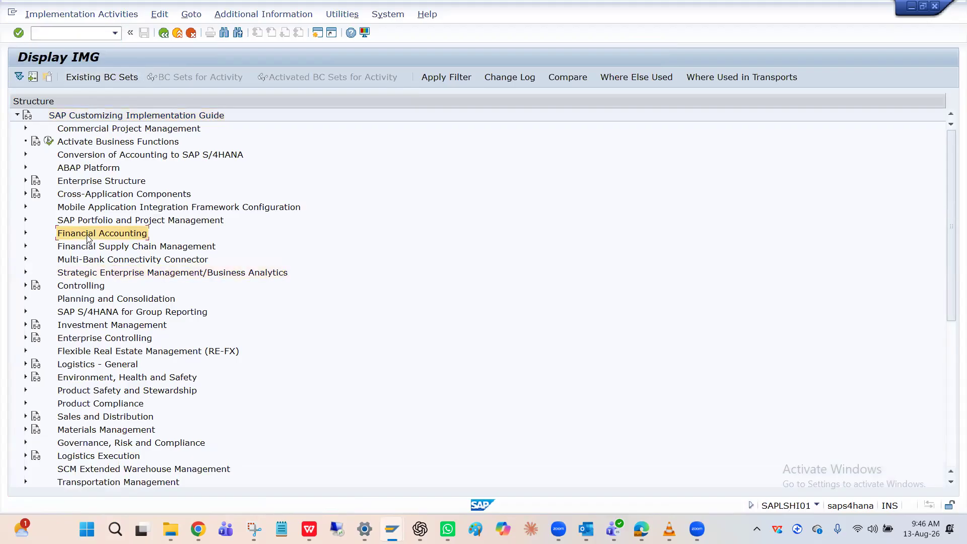
pyautogui.press('Down')
pyautogui.press('Down')
pyautogui.press('Down')
pyautogui.press('Down')
pyautogui.press('Down')
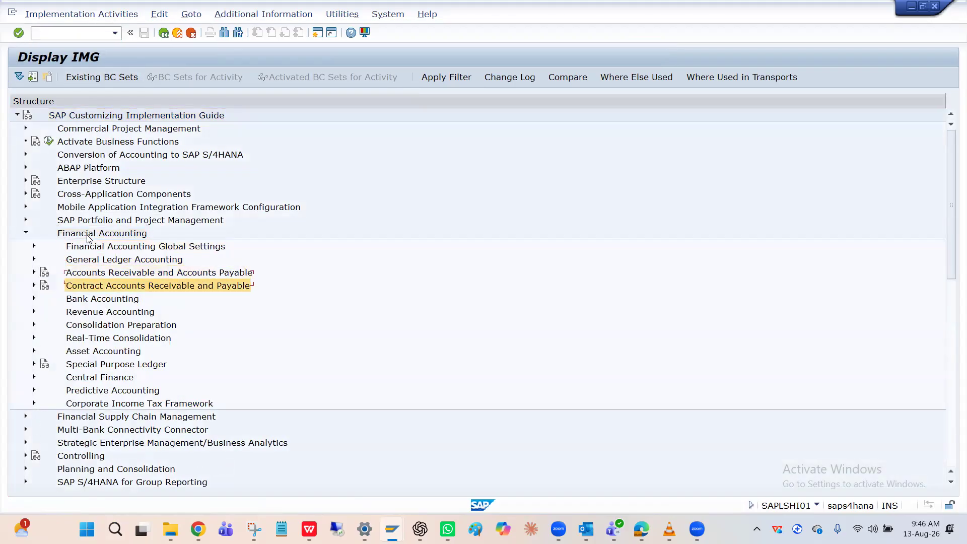
pyautogui.press('Up')
pyautogui.press('Up')
pyautogui.press('Up')
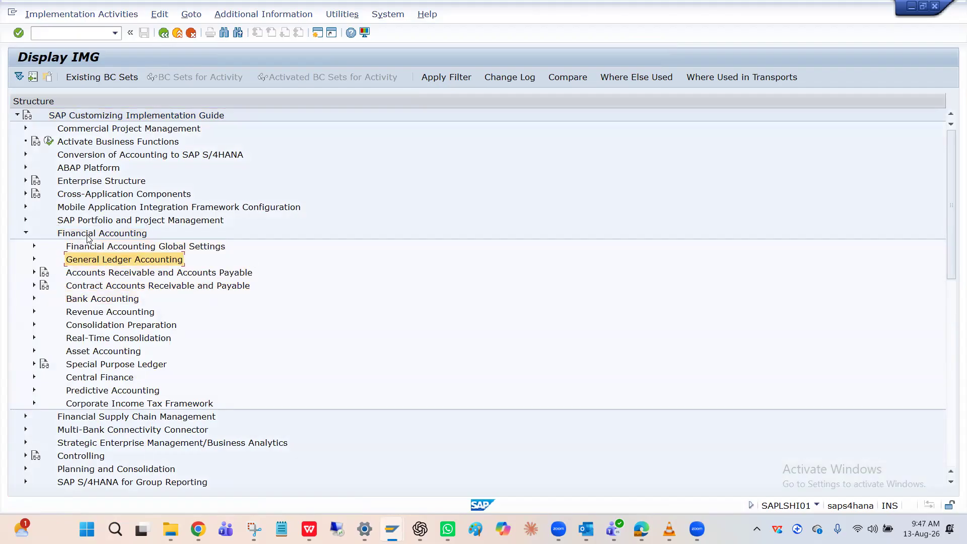
pyautogui.press('Up')
pyautogui.press('Right')
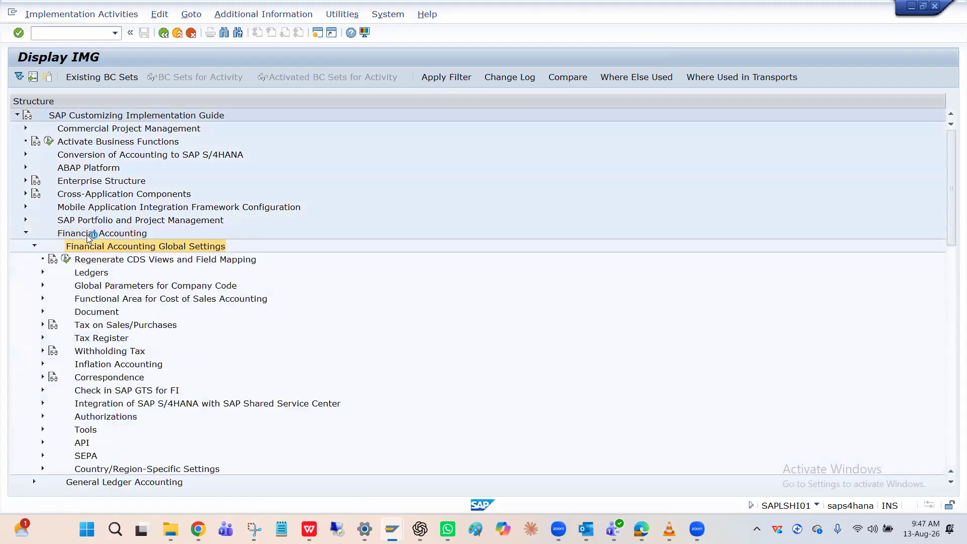
pyautogui.press('Down')
pyautogui.press('Right')
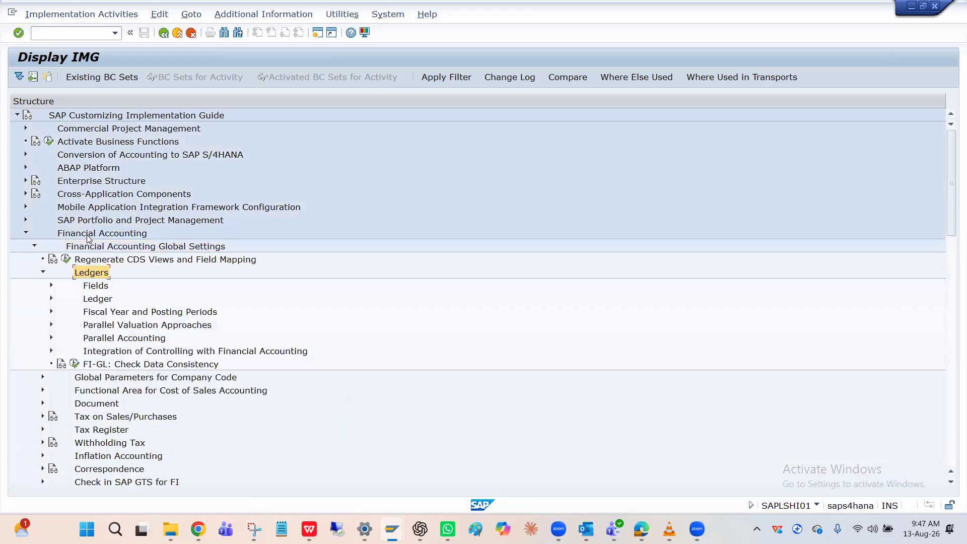
pyautogui.press('Down')
pyautogui.press('Down')
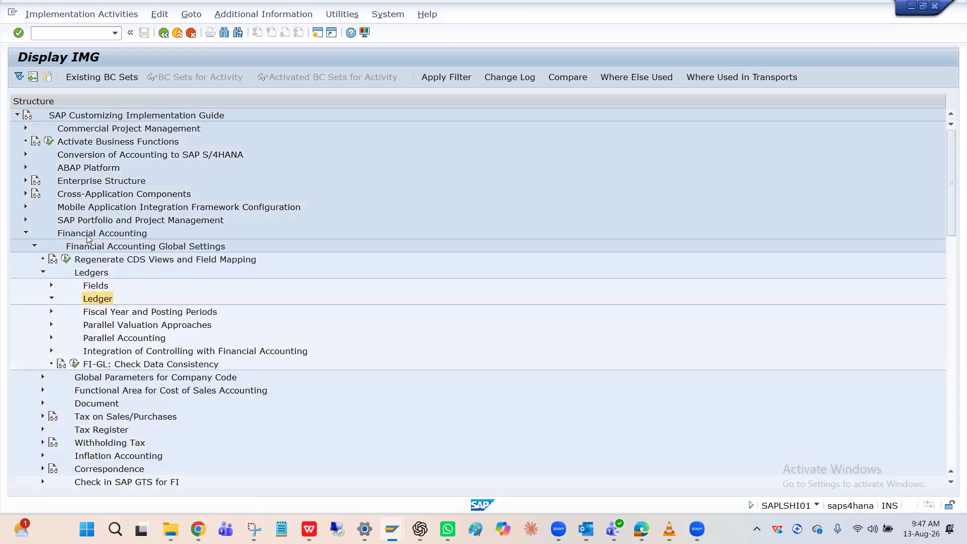
pyautogui.press('Right')
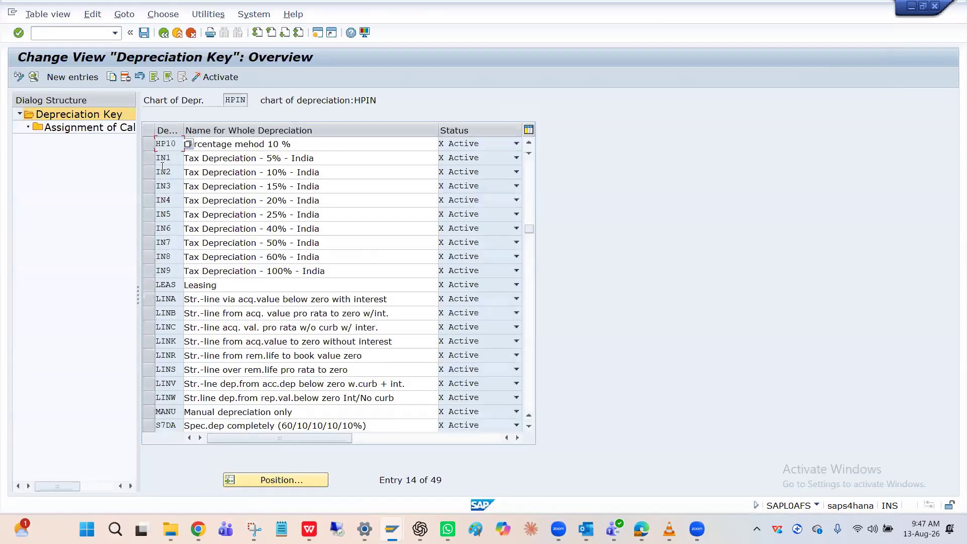
# Switch to the ledger settings session, return to the ledger overview and select ledger M4.
pyautogui.hotkey('alt', 'Tab')
pyautogui.hotkey('alt', 'Tab')
pyautogui.hotkey('alt', 'Tab')
pyautogui.hotkey('alt', 'Tab')
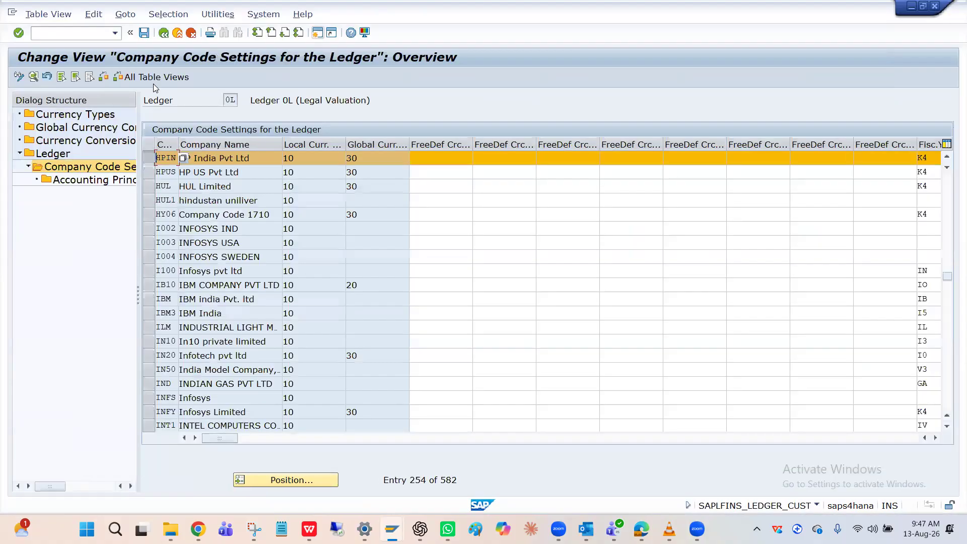
pyautogui.click(163, 33)
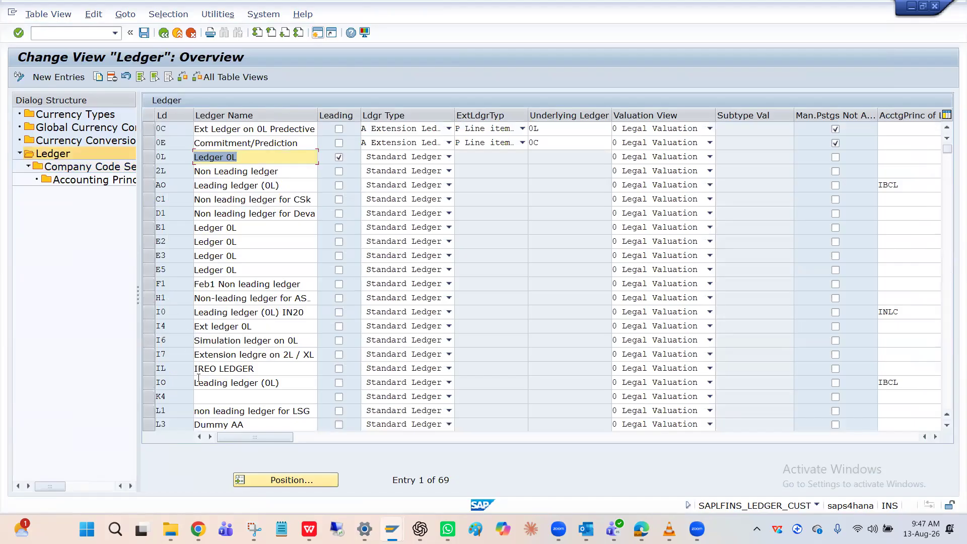
pyautogui.scroll(-2, 159, 307)
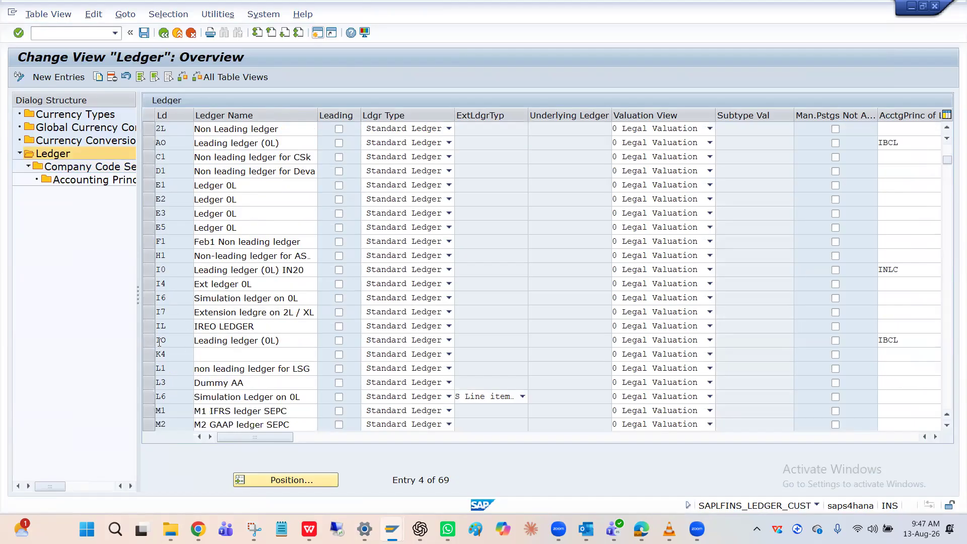
pyautogui.click(149, 424)
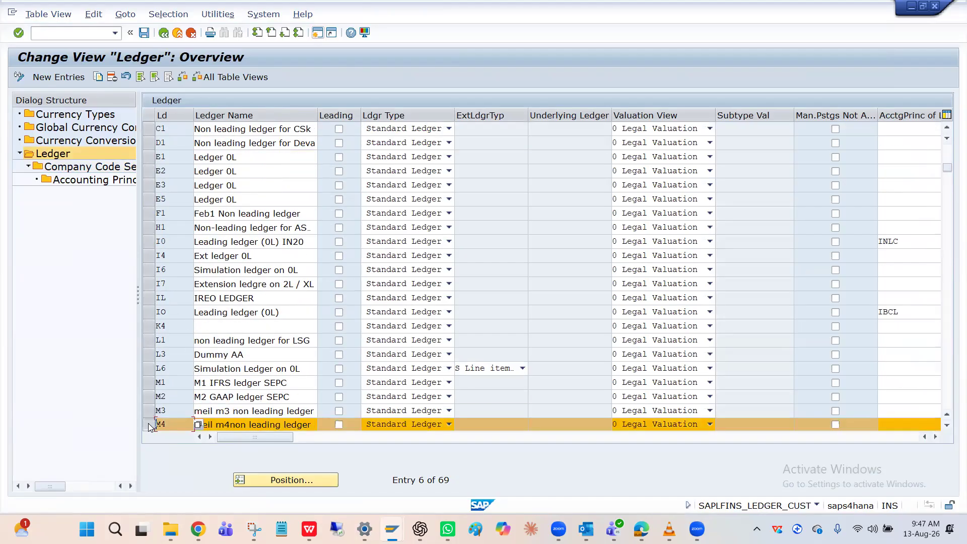
# Review ledger M4's company code settings and currency types for company code MEIL and return to the ledger overview.
pyautogui.doubleClick(78, 171)
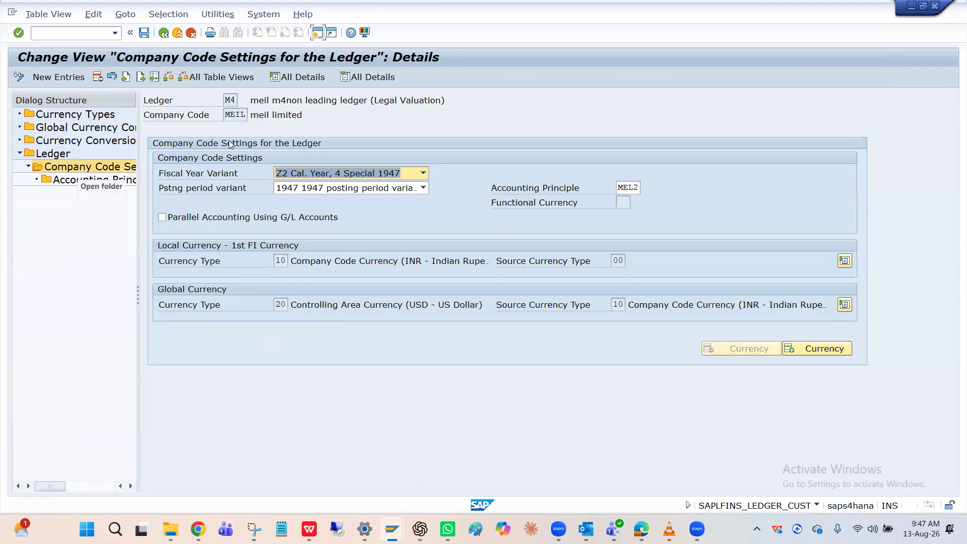
pyautogui.click(239, 115)
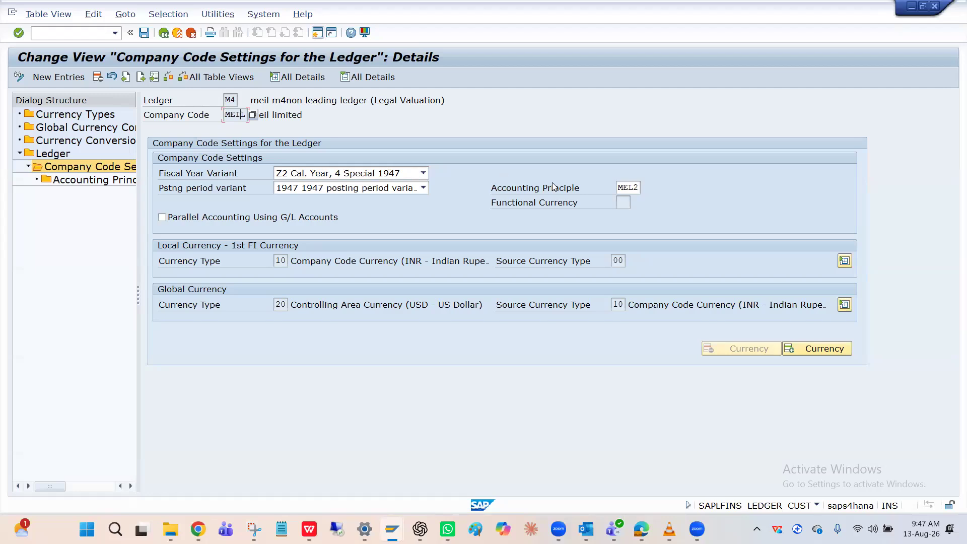
pyautogui.click(285, 309)
pyautogui.write('2')
pyautogui.doubleClick(57, 155)
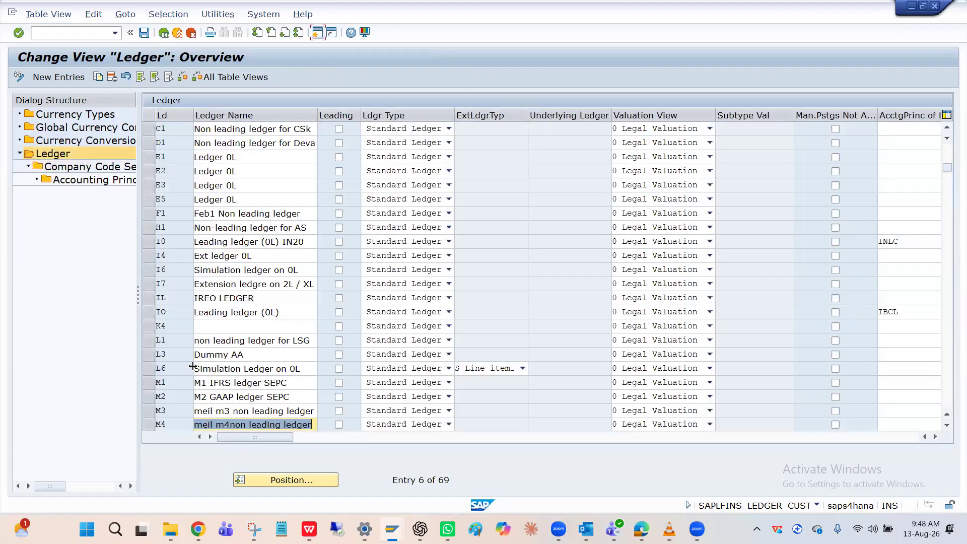
pyautogui.click(149, 423)
pyautogui.click(149, 422)
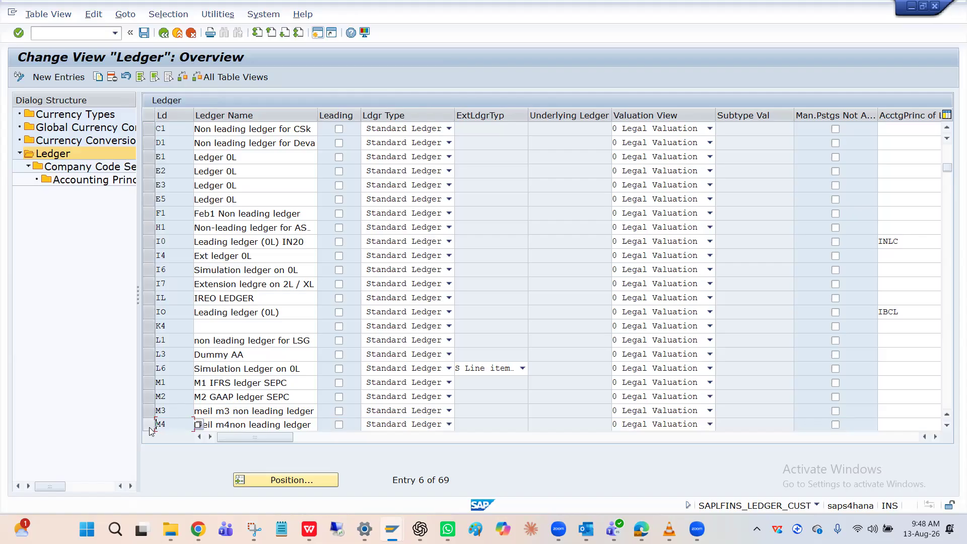
pyautogui.click(150, 428)
pyautogui.click(149, 427)
pyautogui.click(149, 429)
pyautogui.click(149, 429)
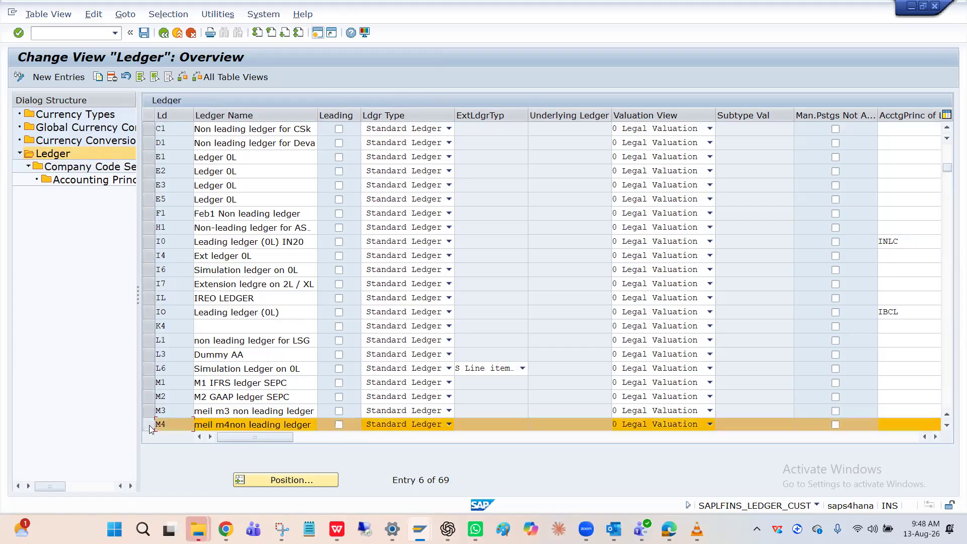
pyautogui.click(154, 426)
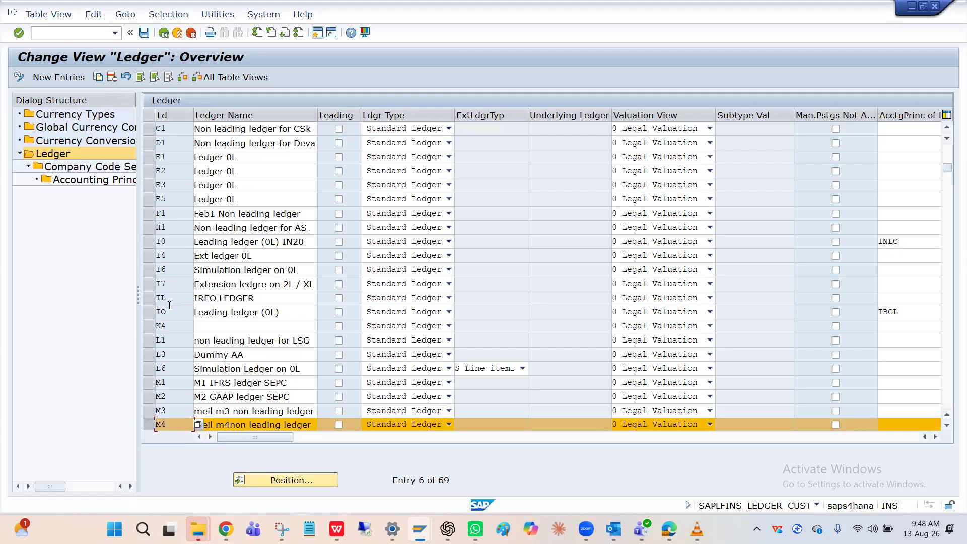
pyautogui.click(151, 426)
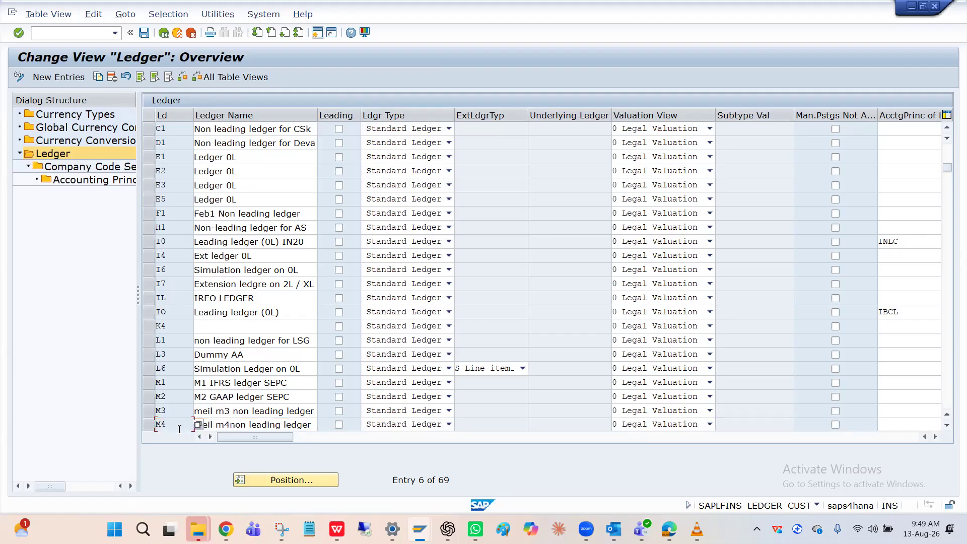
pyautogui.click(150, 425)
pyautogui.click(150, 424)
# Switch to the Asset Explorer and compare the posted values of asset 2000 in depreciation areas 01 and 03.
pyautogui.hotkey('alt', 'Tab')
pyautogui.hotkey('alt', 'Tab')
pyautogui.hotkey('alt', 'Tab')
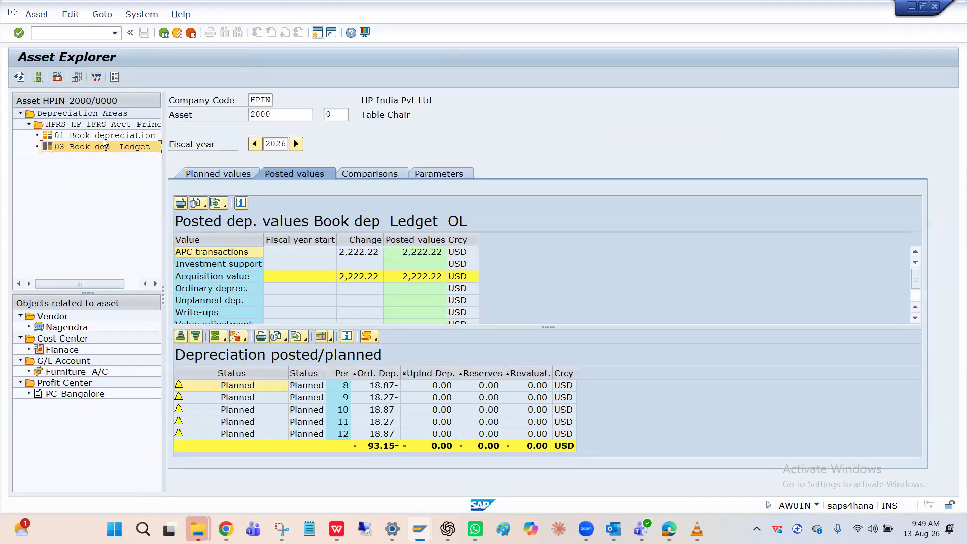
pyautogui.click(564, 396)
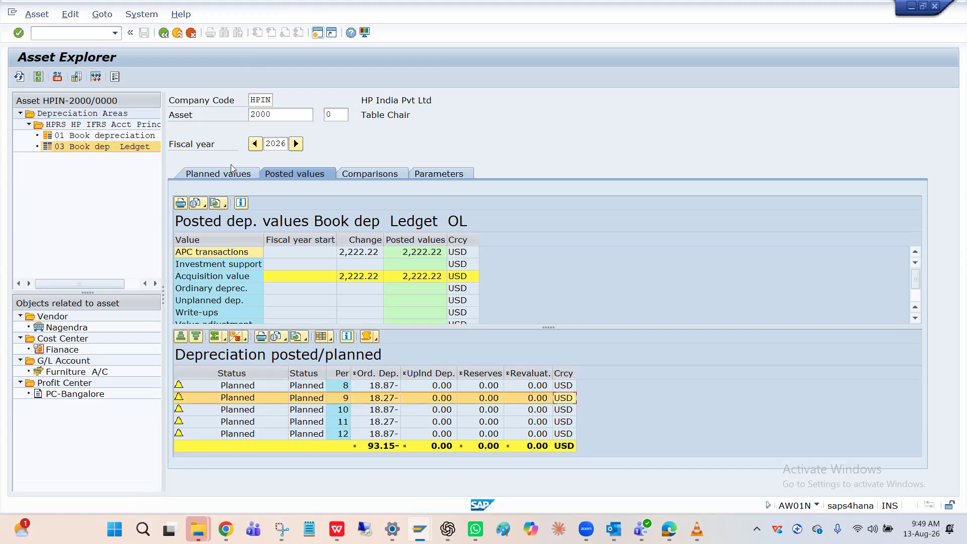
pyautogui.click(101, 136)
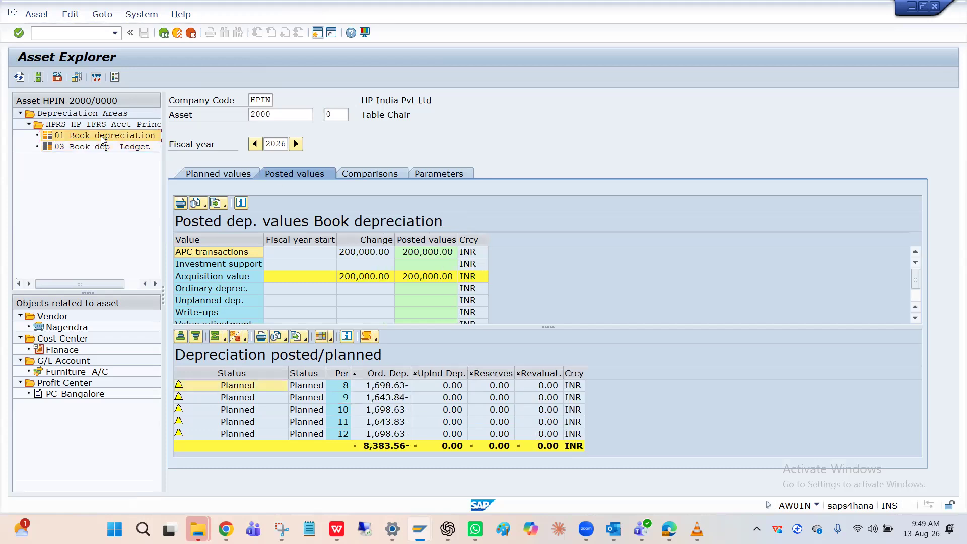
pyautogui.click(92, 126)
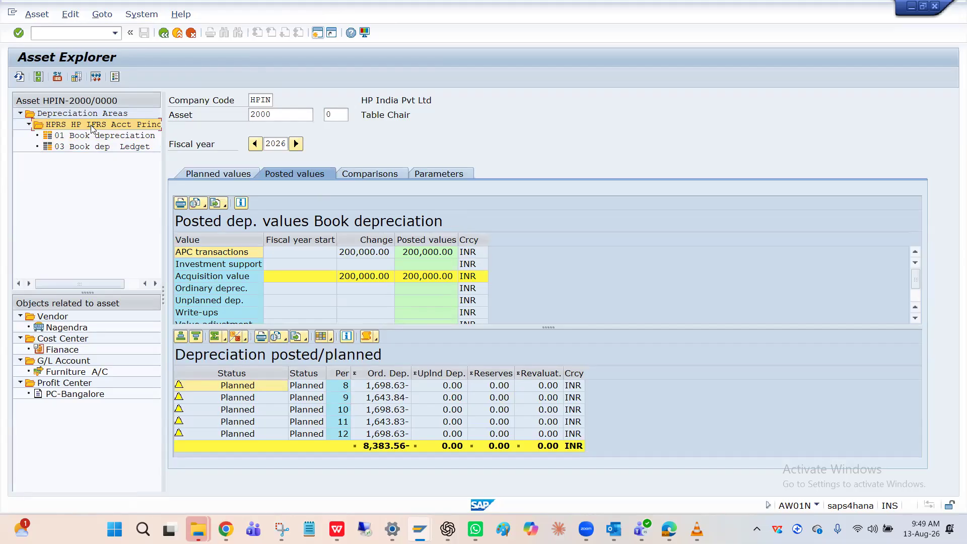
pyautogui.click(87, 136)
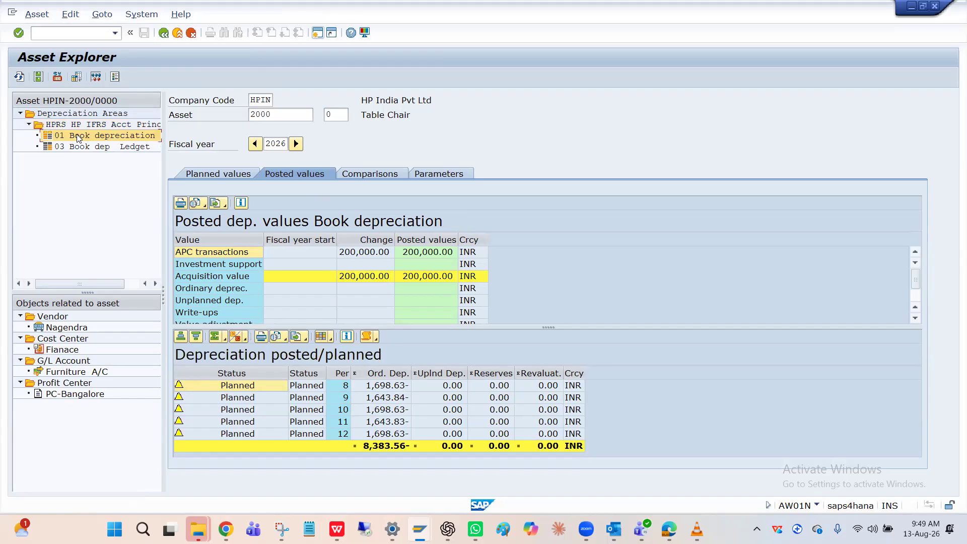
pyautogui.click(78, 147)
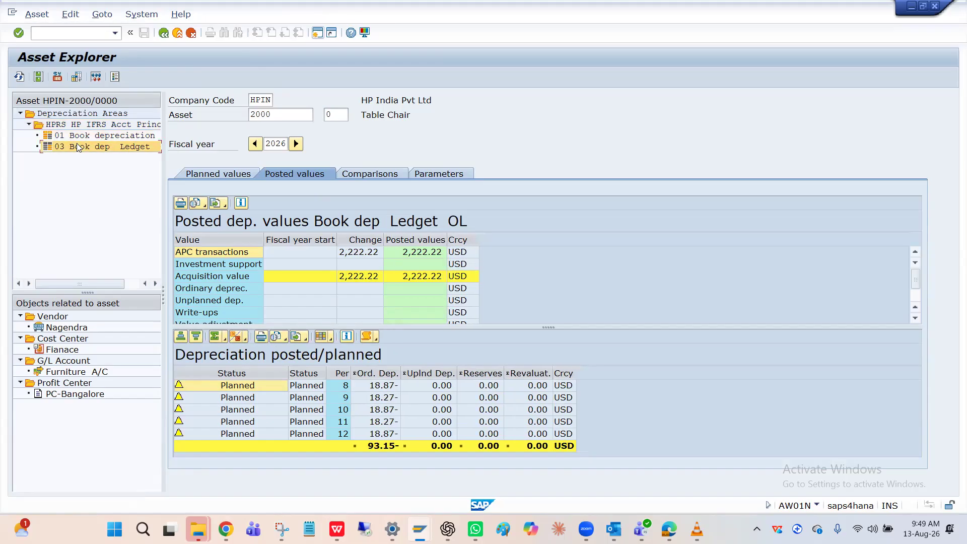
pyautogui.click(88, 137)
# Switch to the Display IMG session and open the Asset Accounting customizing structure.
pyautogui.hotkey('alt', 'Tab')
pyautogui.hotkey('alt', 'Tab')
pyautogui.hotkey('alt', 'Tab')
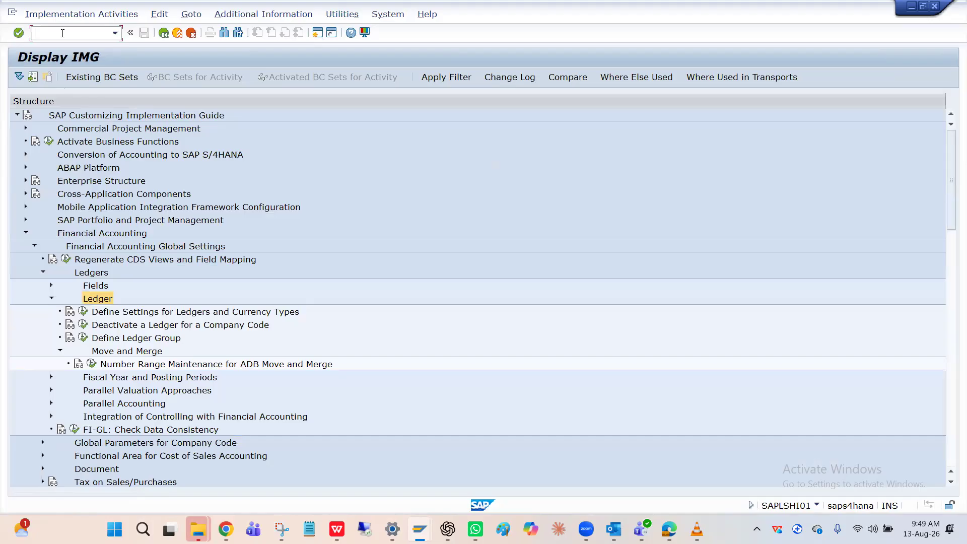
pyautogui.write('/nOB29')
pyautogui.press('Return')
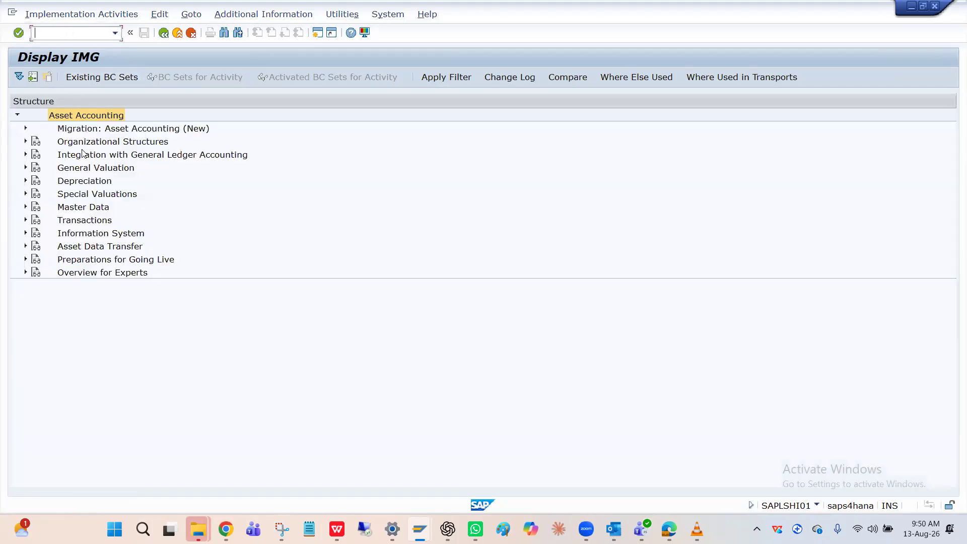
# Expand General Valuation and Currencies and select the Specify the Use of Parallel Currencies activity.
pyautogui.click(84, 153)
pyautogui.press('Down')
pyautogui.press('Down')
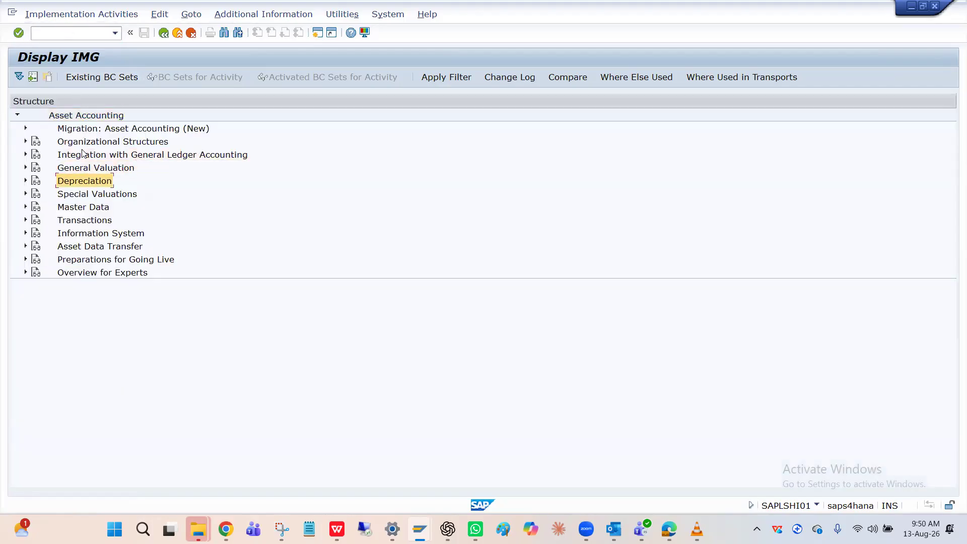
pyautogui.press('Up')
pyautogui.press('Right')
pyautogui.press('Down')
pyautogui.press('Down')
pyautogui.press('Down')
pyautogui.press('Down')
pyautogui.press('Down')
pyautogui.press('Down')
pyautogui.press('Down')
pyautogui.press('Down')
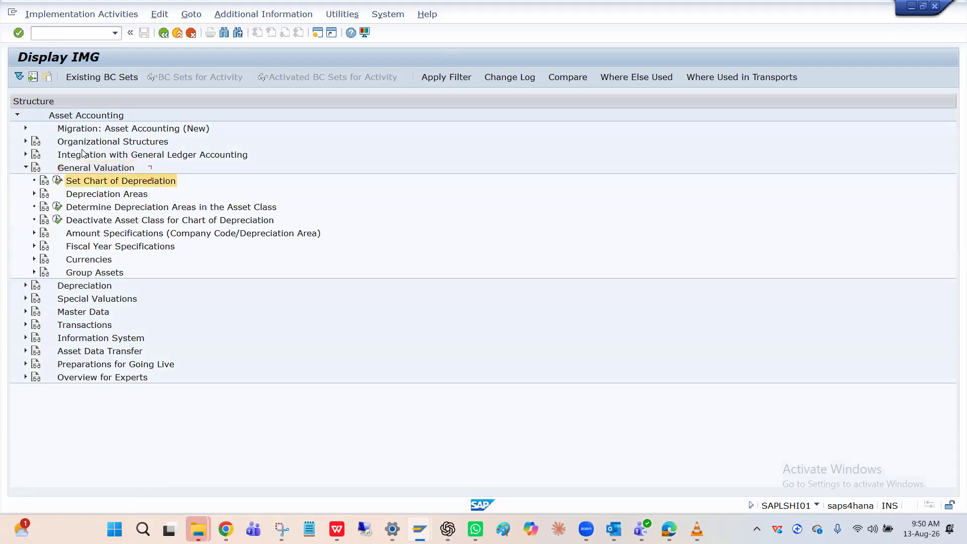
pyautogui.press('Right')
pyautogui.press('Down')
pyautogui.press('Down')
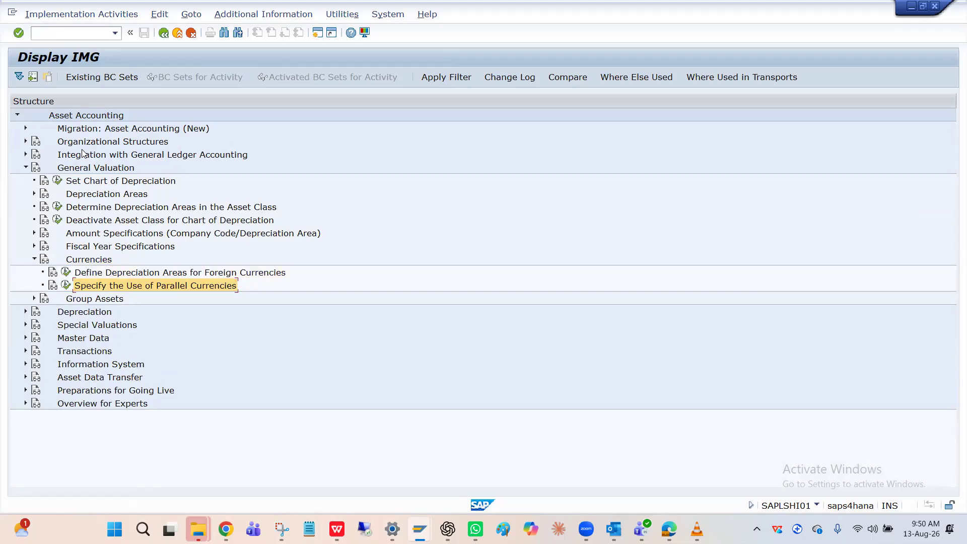
# Open the Define Depreciation Areas for Foreign Currencies activity and position the company code list at HPIN.
pyautogui.click(66, 273)
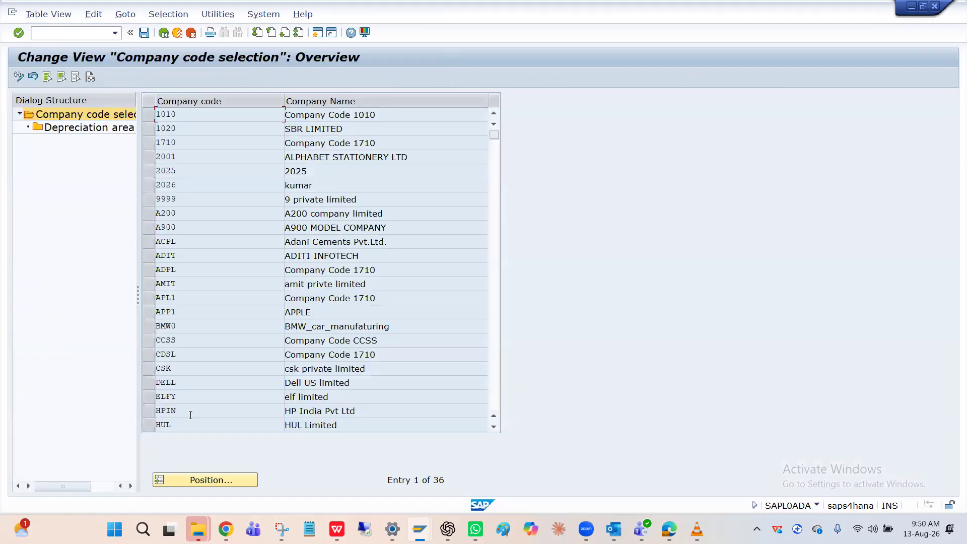
pyautogui.click(205, 479)
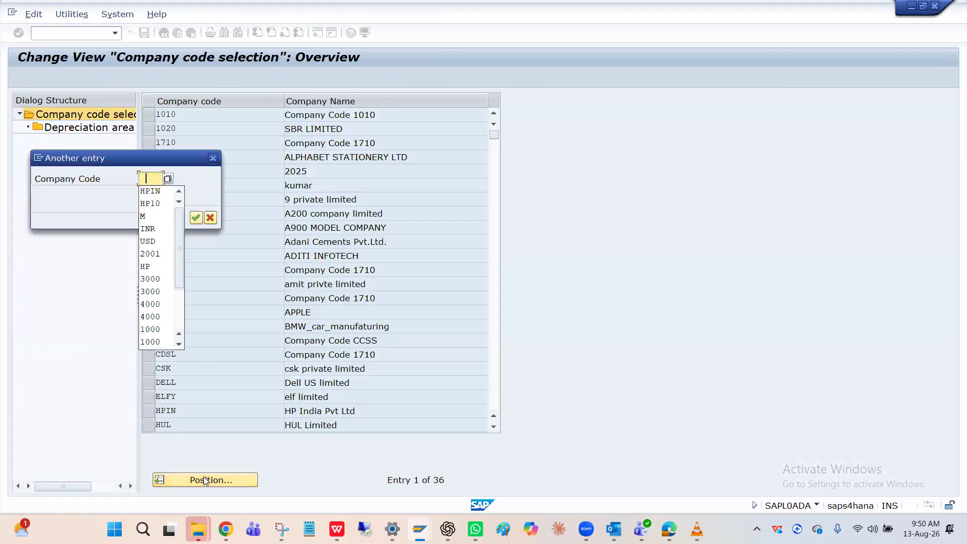
pyautogui.press('Down')
pyautogui.press('Return')
pyautogui.press('Return')
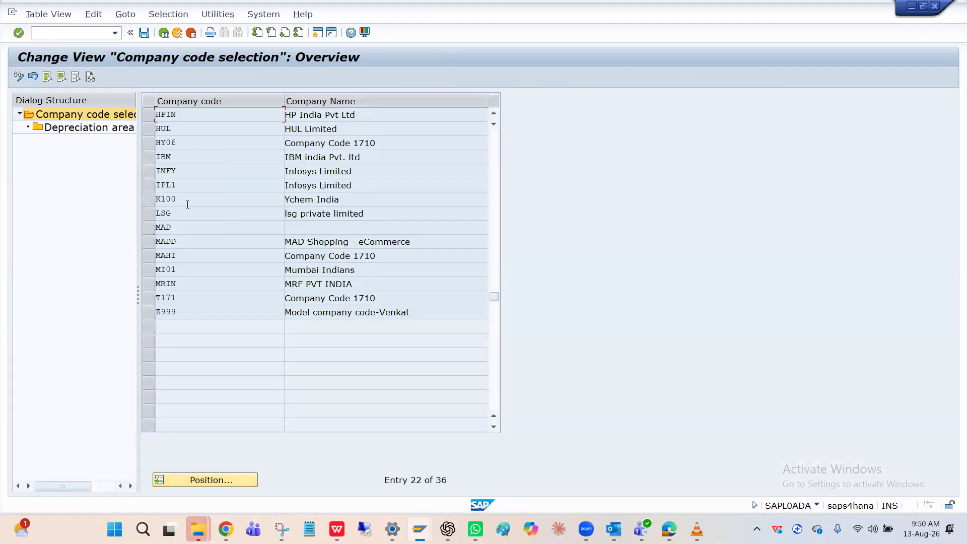
# Review the depreciation area currencies of company code HPIN and return to the IMG structure.
pyautogui.click(147, 116)
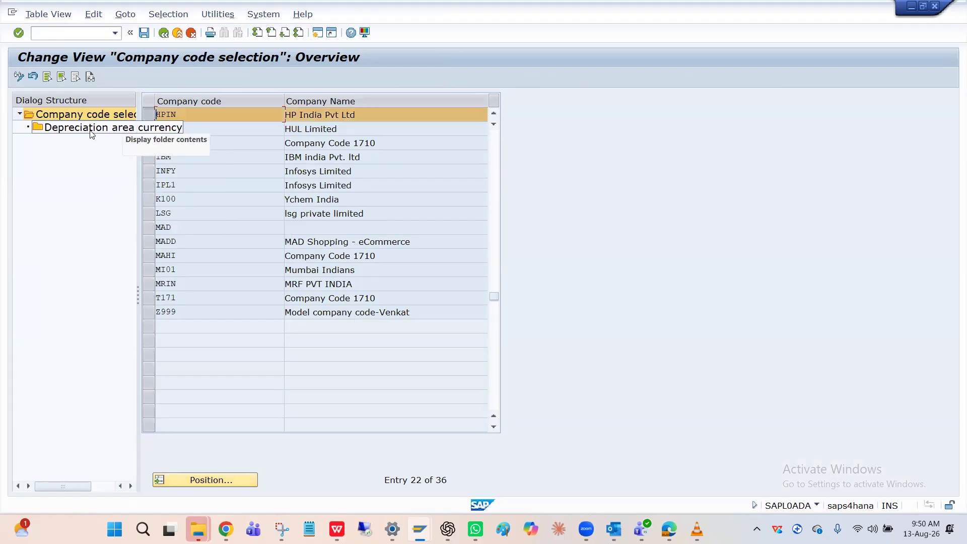
pyautogui.doubleClick(90, 129)
pyautogui.click(302, 159)
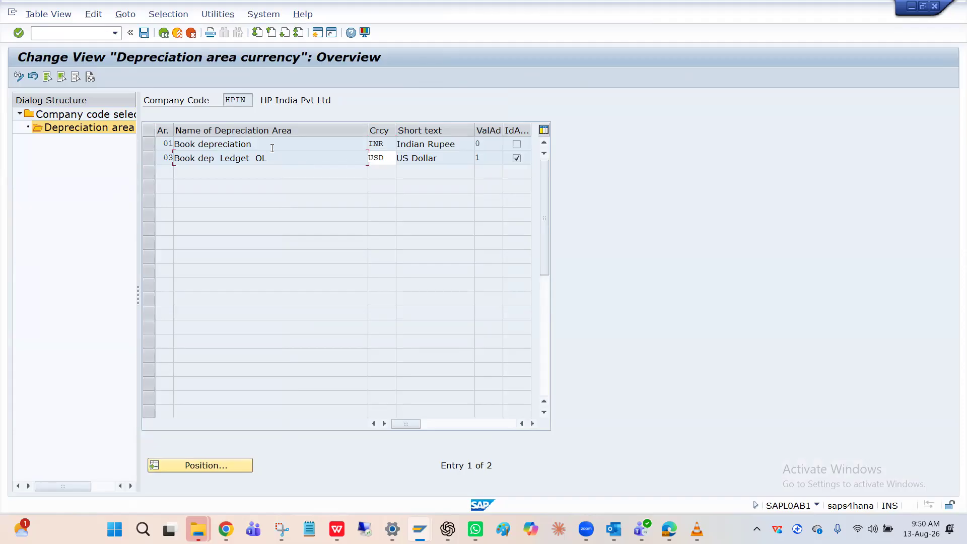
pyautogui.click(379, 159)
pyautogui.click(163, 33)
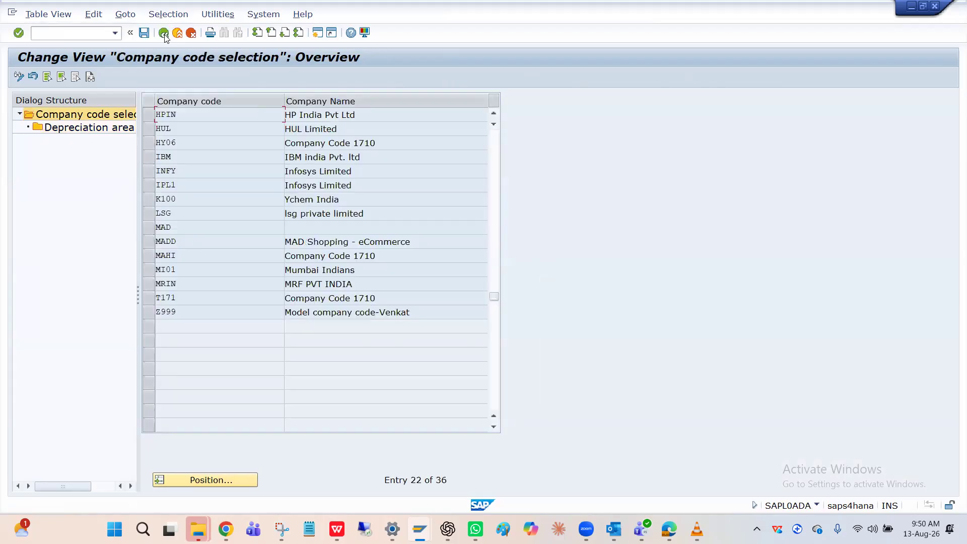
pyautogui.click(164, 33)
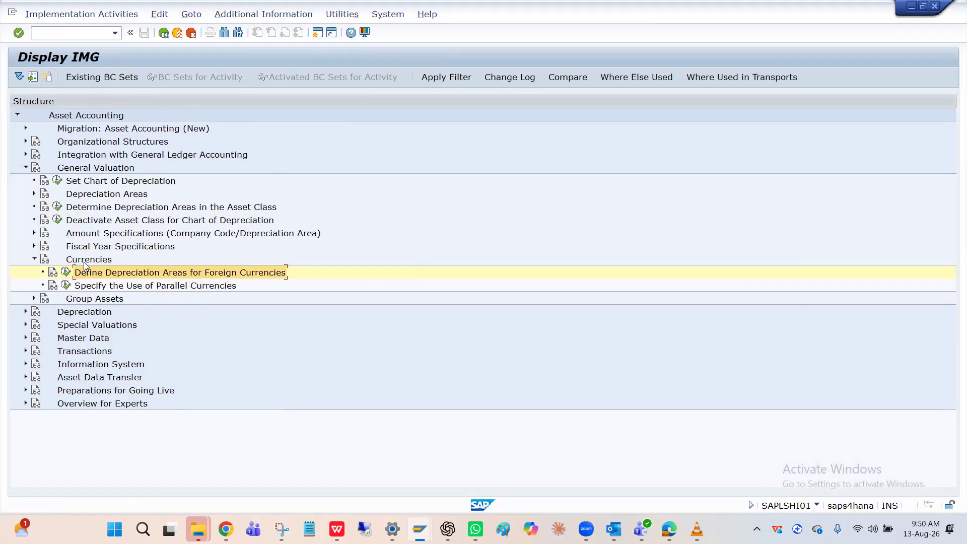
# Open the Specify the Use of Parallel Currencies activity and start transaction SCC4 in a new session.
pyautogui.click(66, 286)
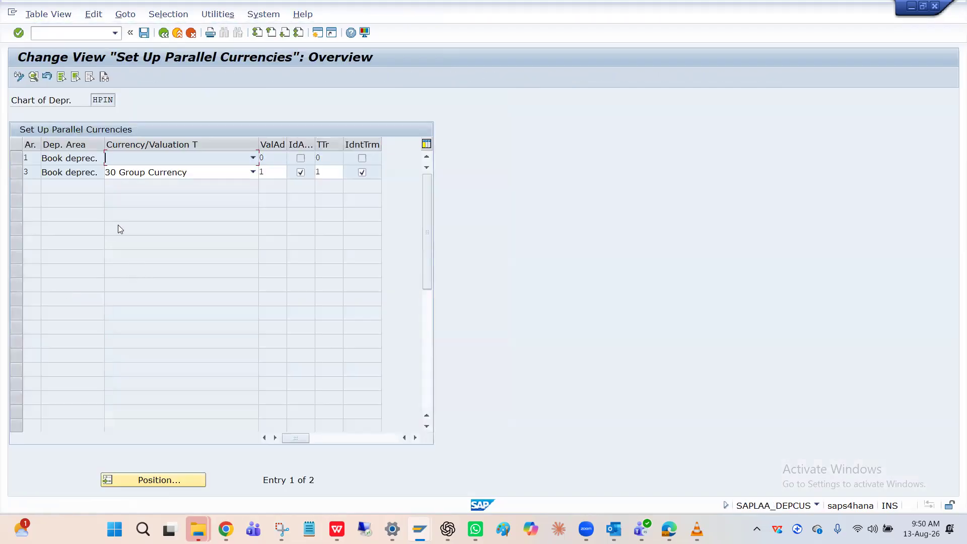
pyautogui.click(317, 33)
pyautogui.write('SCC4')
pyautogui.press('Return')
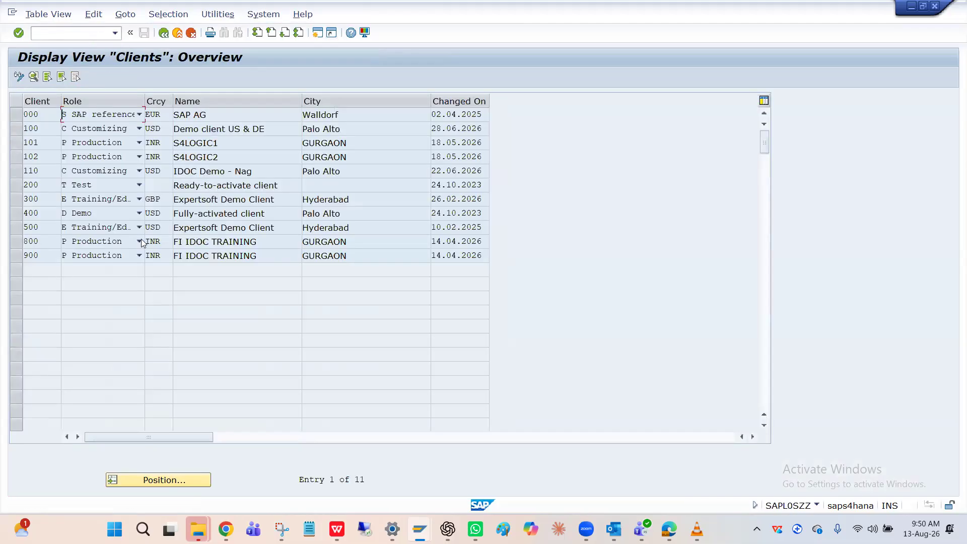
# Check the currency in the details of client 100, leave SCC4 and return to the Set Up Parallel Currencies session.
pyautogui.click(38, 129)
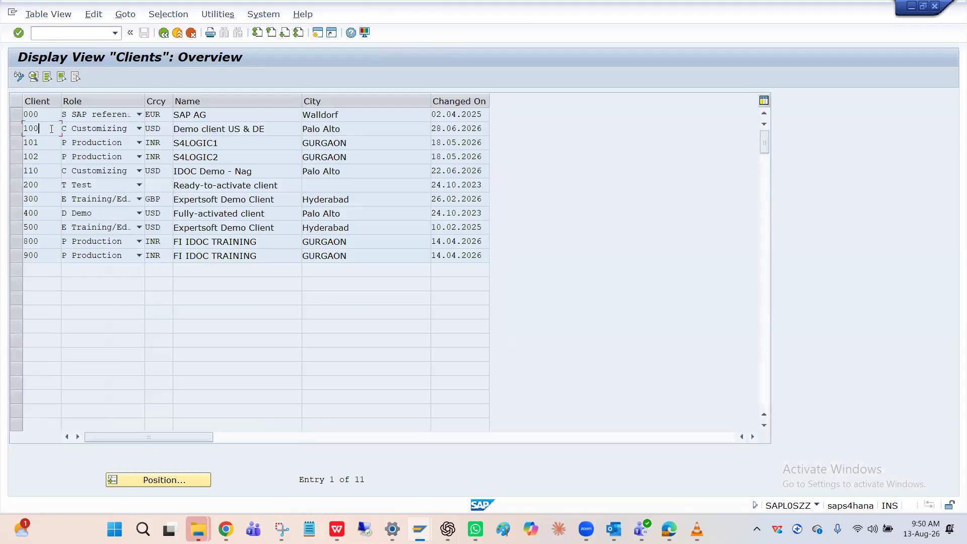
pyautogui.doubleClick(249, 130)
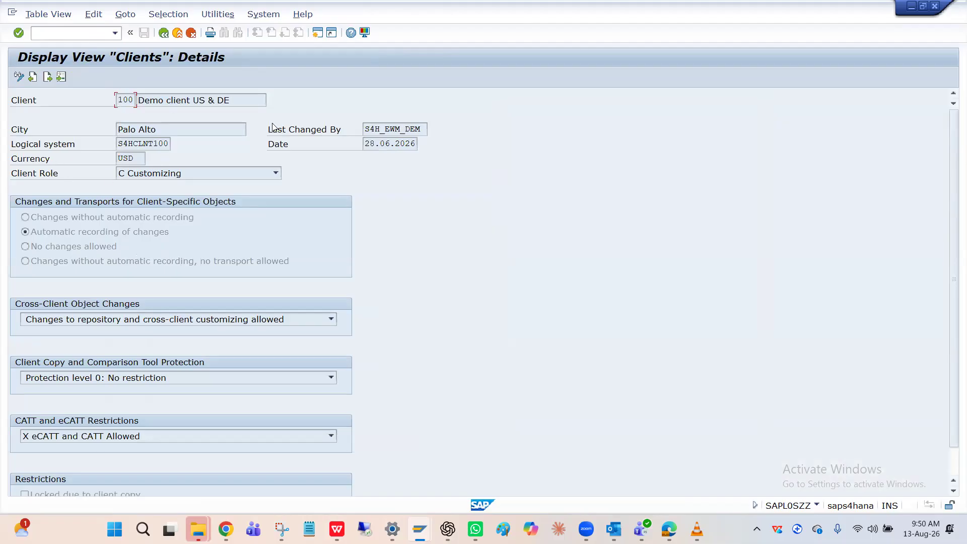
pyautogui.click(136, 157)
pyautogui.click(164, 34)
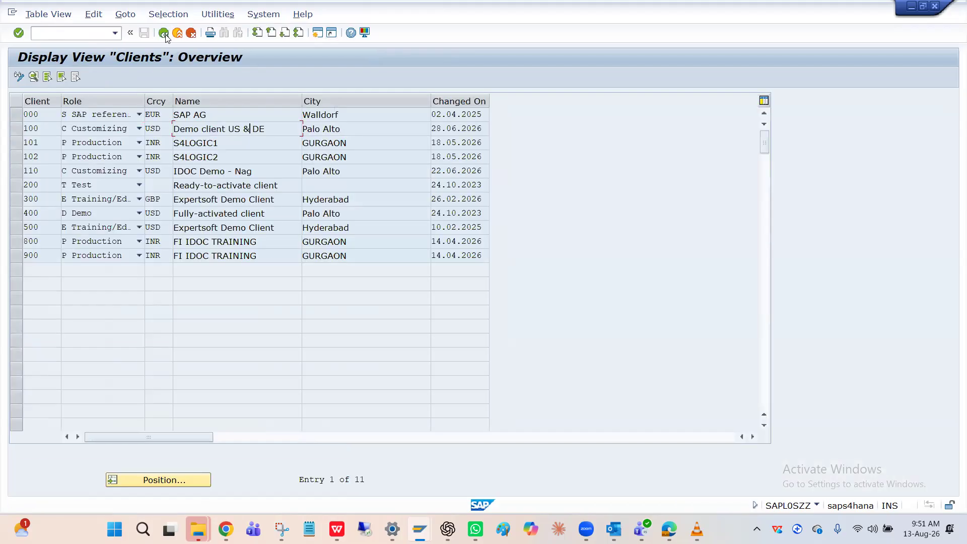
pyautogui.click(164, 34)
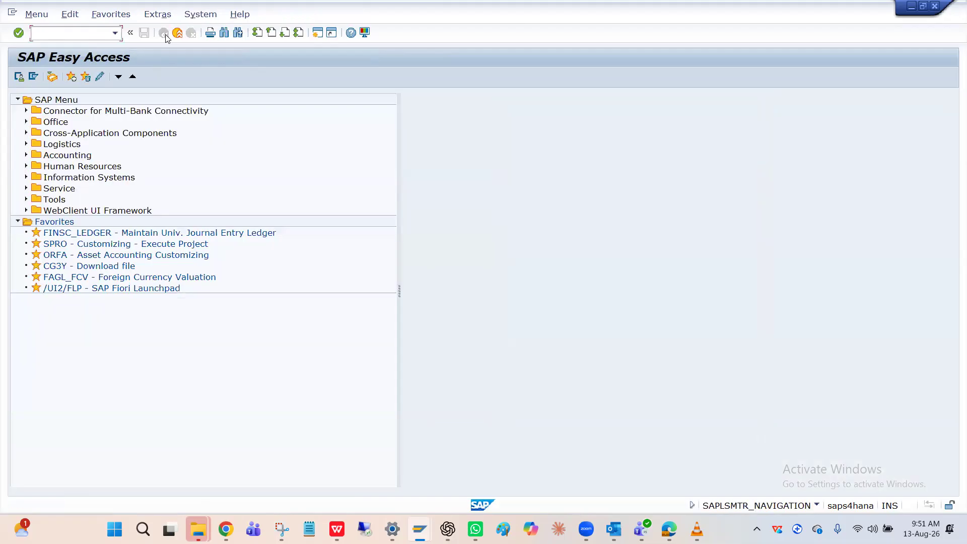
pyautogui.hotkey('alt', 'Tab')
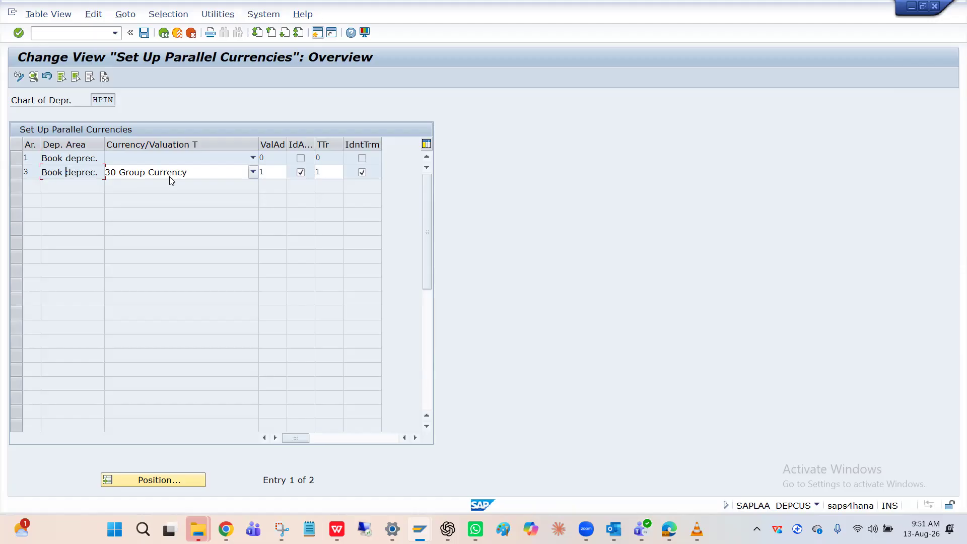
# Switch to the ledger session, select ledger 0L and open the Currency Conversion Settings for Company Codes.
pyautogui.hotkey('alt', 'Tab')
pyautogui.hotkey('alt', 'Tab')
pyautogui.hotkey('alt', 'Tab')
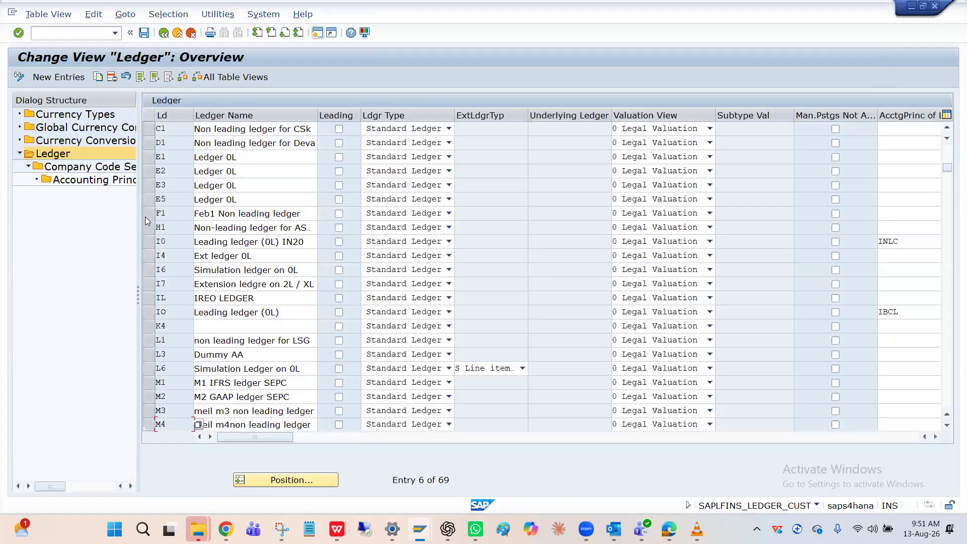
pyautogui.scroll(3, 192, 260)
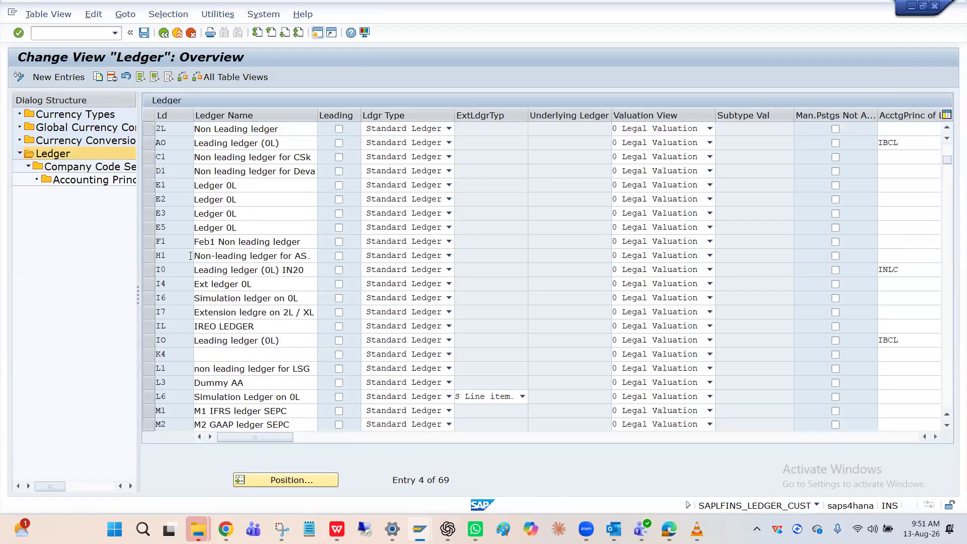
pyautogui.click(151, 160)
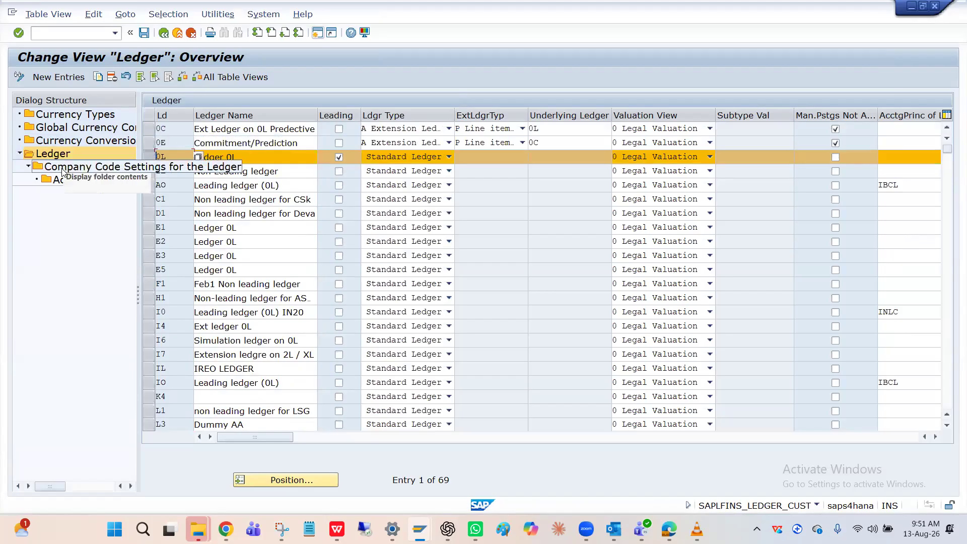
pyautogui.doubleClick(78, 140)
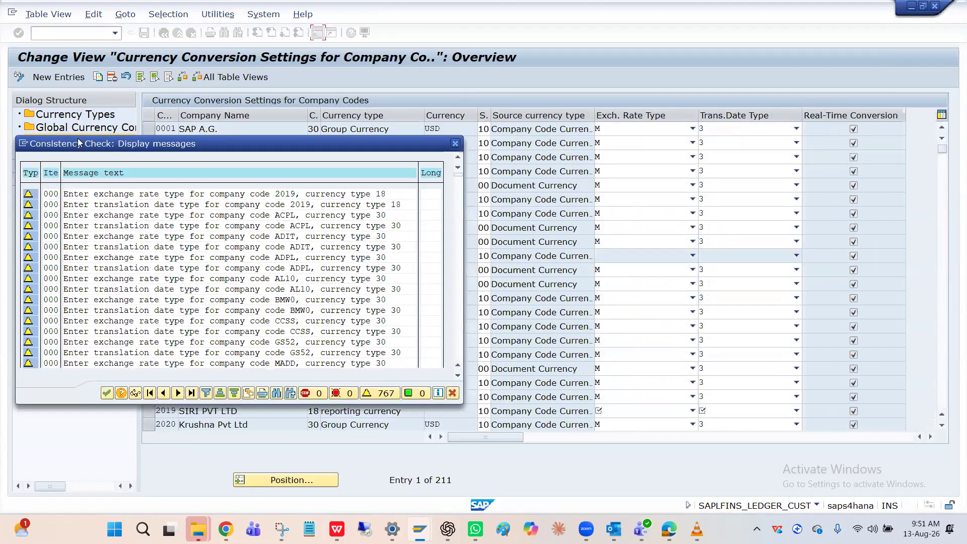
pyautogui.press('Return')
# Position the currency conversion settings list at company code HPIN.
pyautogui.click(312, 479)
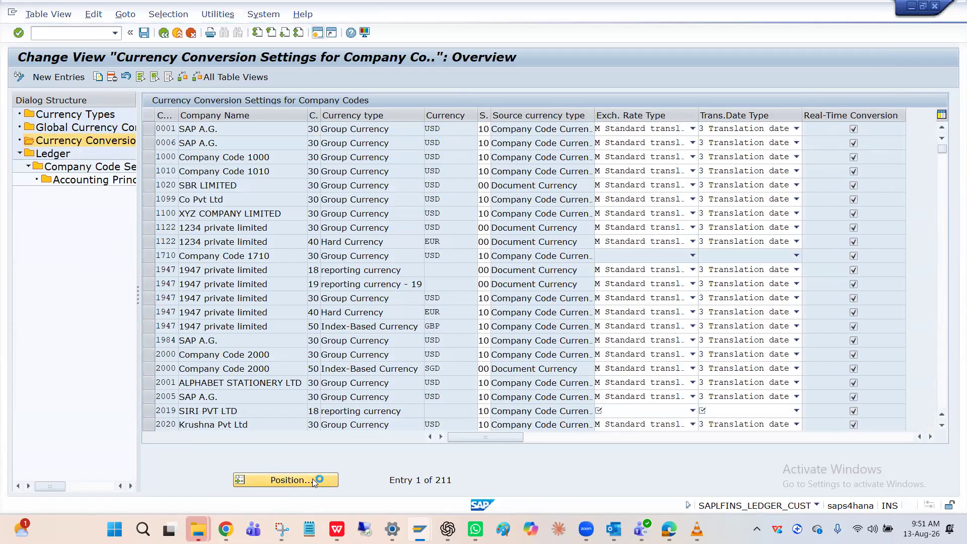
pyautogui.press('Down')
pyautogui.press('Return')
pyautogui.press('Return')
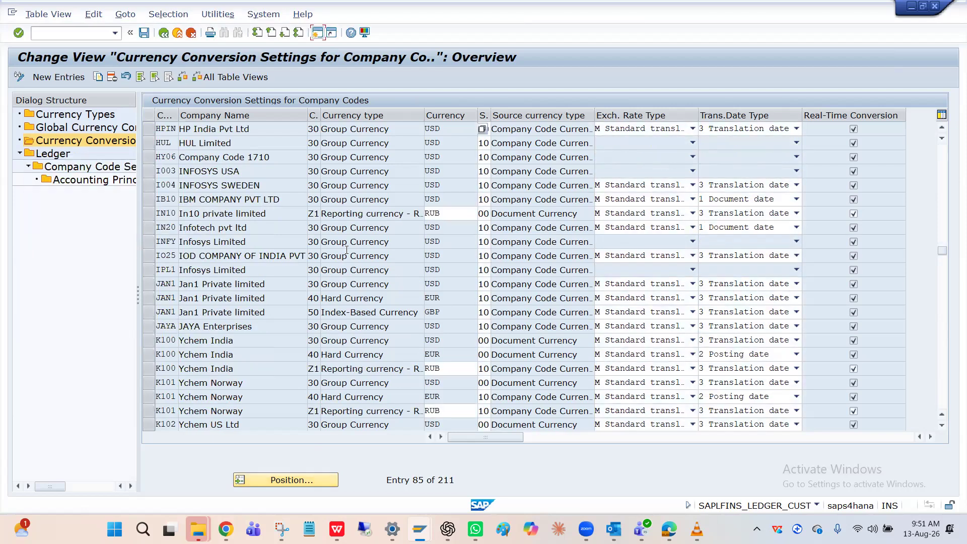
# Widen the currency type code column and check HPIN's currency type and currency.
pyautogui.moveTo(306, 116); pyautogui.dragTo(342, 117)
pyautogui.click(325, 129)
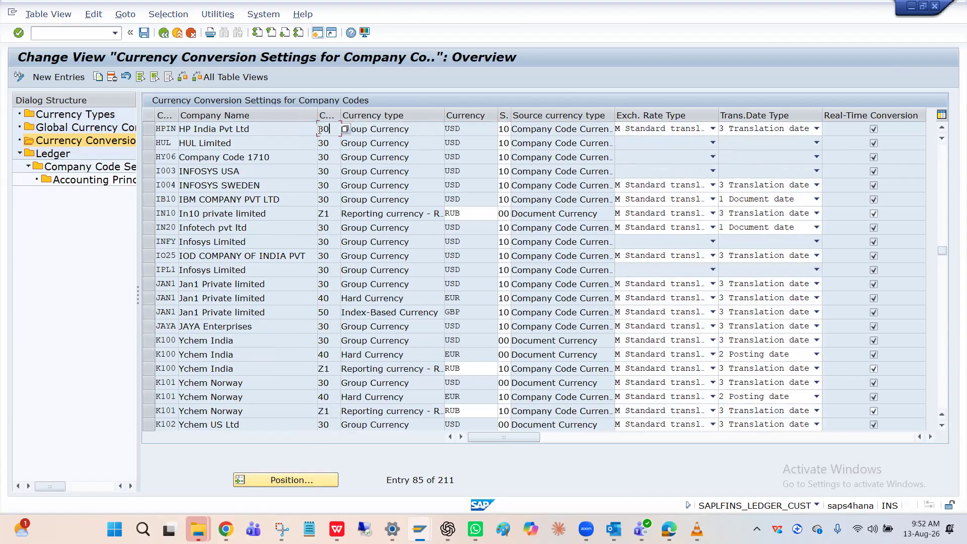
pyautogui.click(470, 131)
pyautogui.click(418, 138)
pyautogui.click(445, 130)
pyautogui.click(325, 129)
pyautogui.click(472, 132)
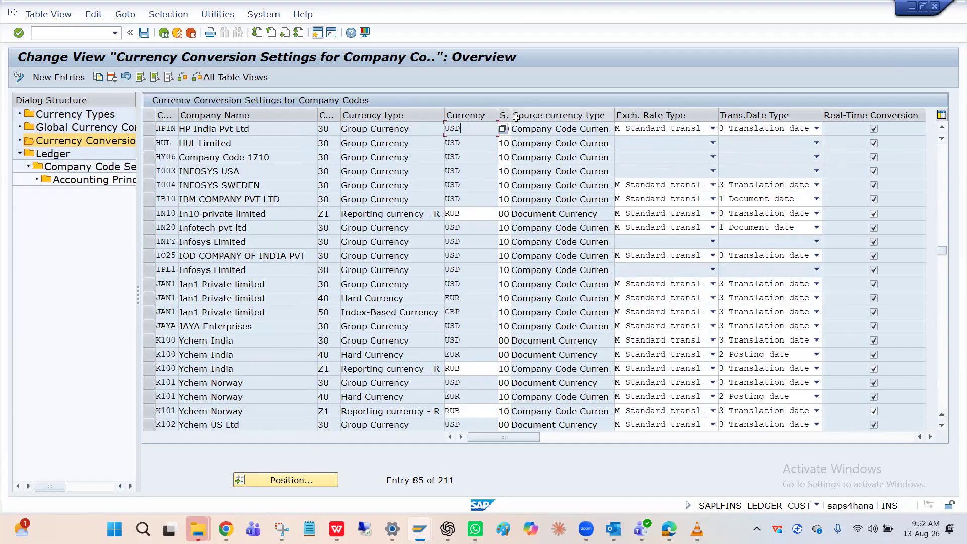
# Widen the source currency type column and view the possible source currency types for HPIN without changing the entry.
pyautogui.moveTo(512, 117); pyautogui.dragTo(554, 118)
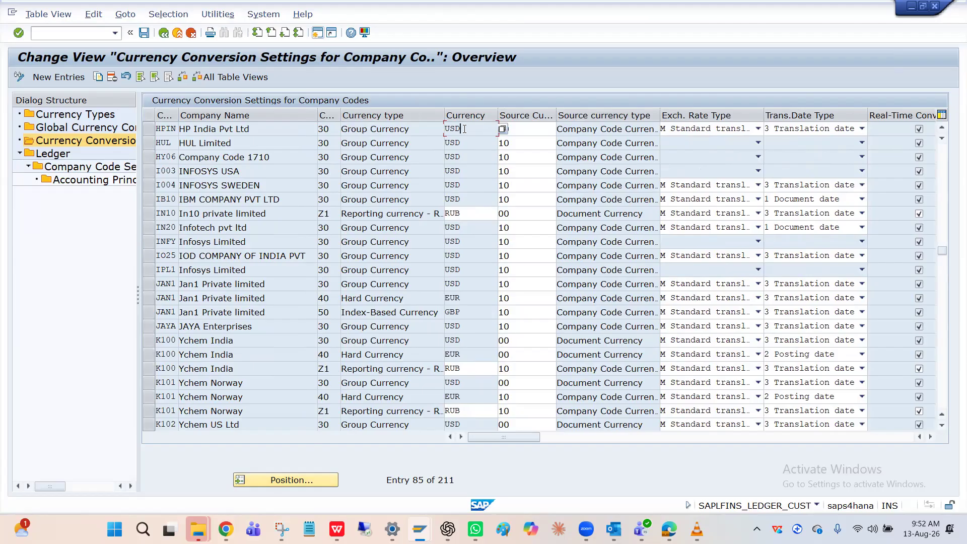
pyautogui.click(527, 130)
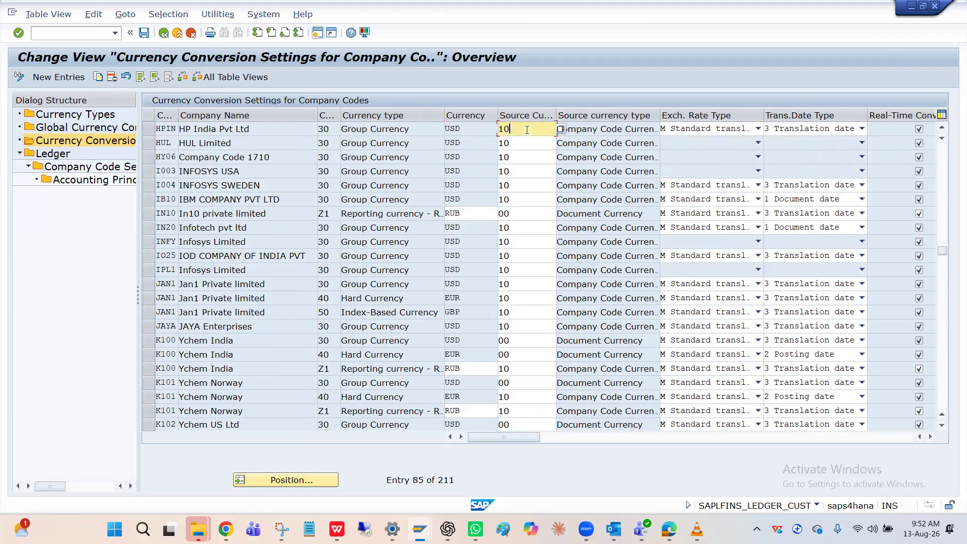
pyautogui.click(560, 129)
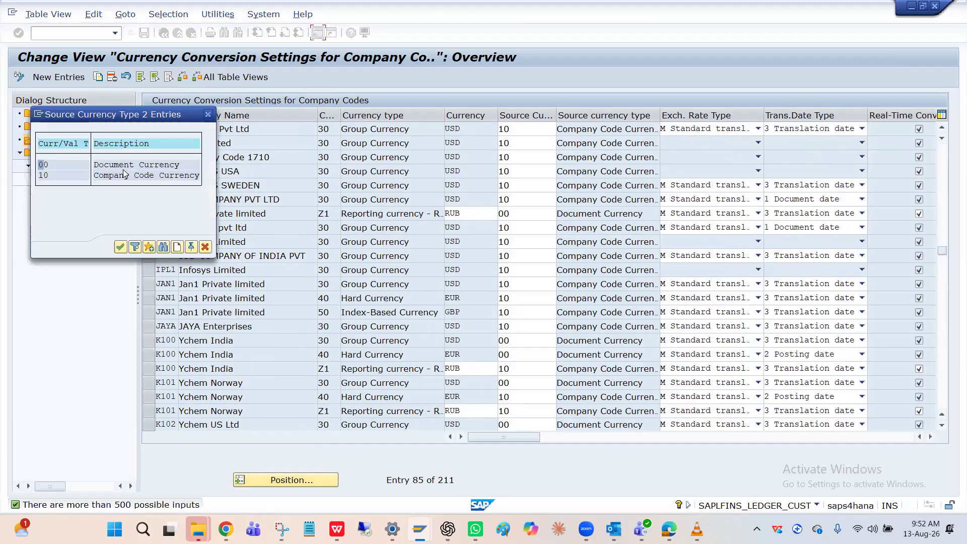
pyautogui.click(122, 176)
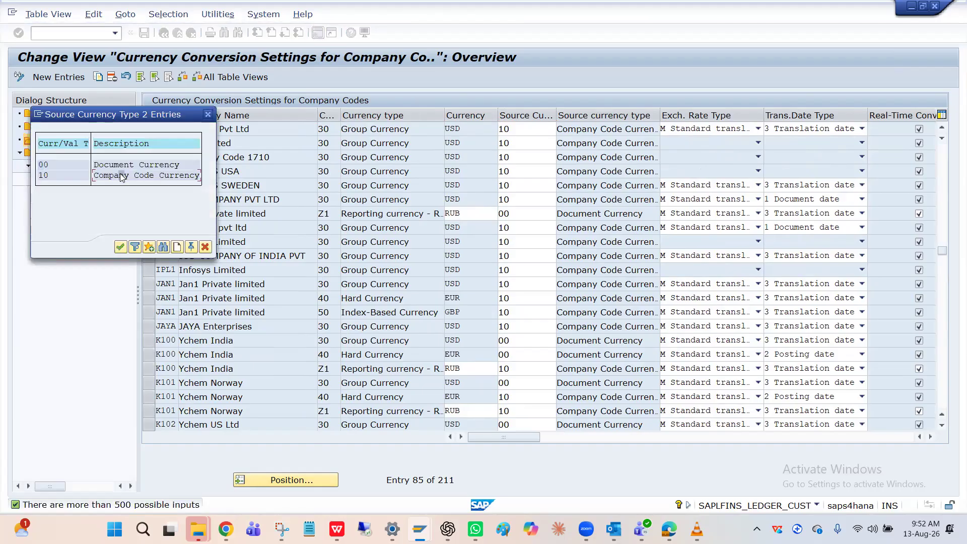
pyautogui.click(208, 115)
pyautogui.click(519, 131)
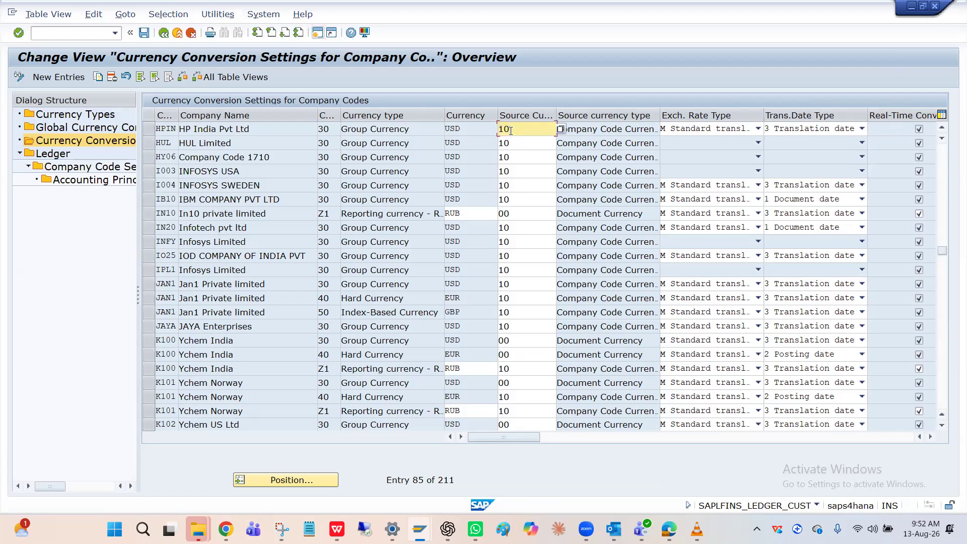
# View the possible currency types for HPIN's entry without changing it, and widen the currency type code column further.
pyautogui.click(478, 131)
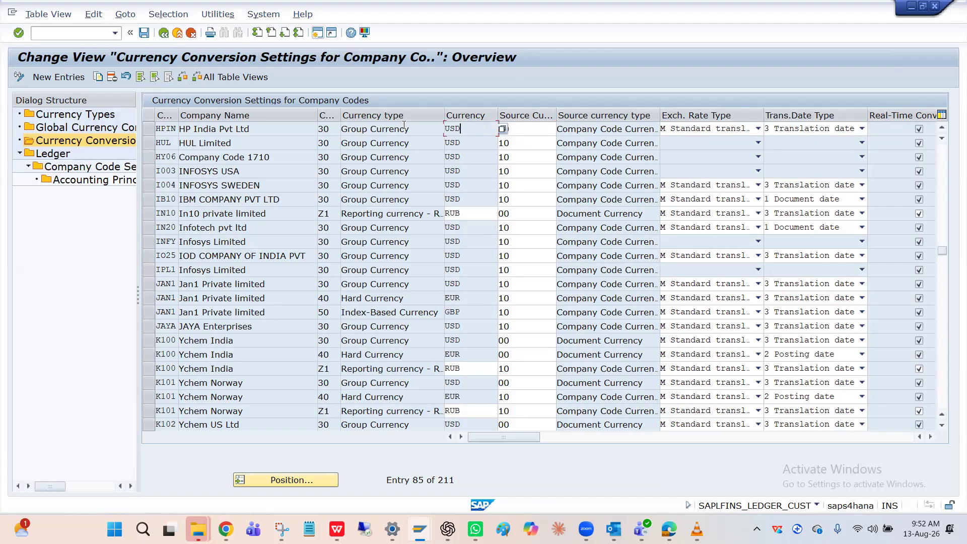
pyautogui.click(321, 129)
pyautogui.click(328, 129)
pyautogui.click(345, 130)
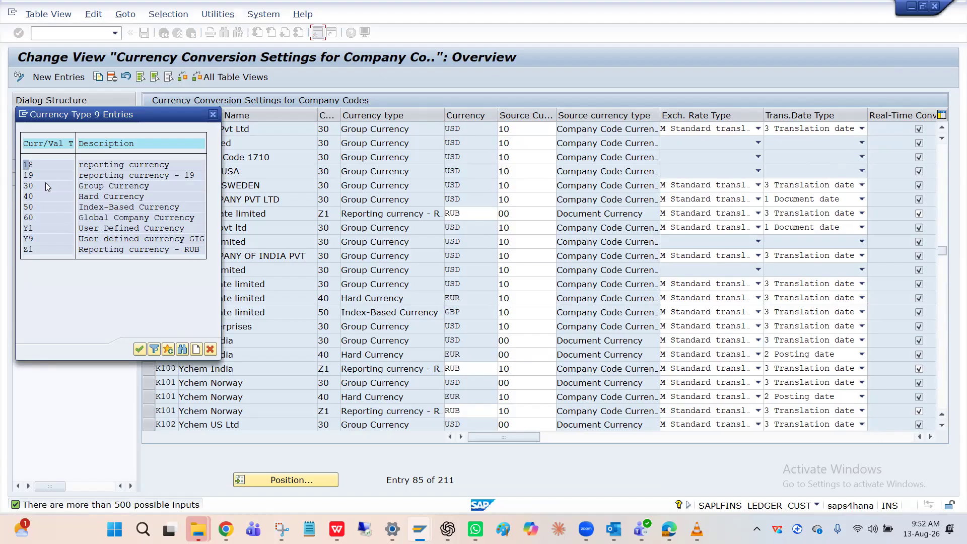
pyautogui.click(212, 116)
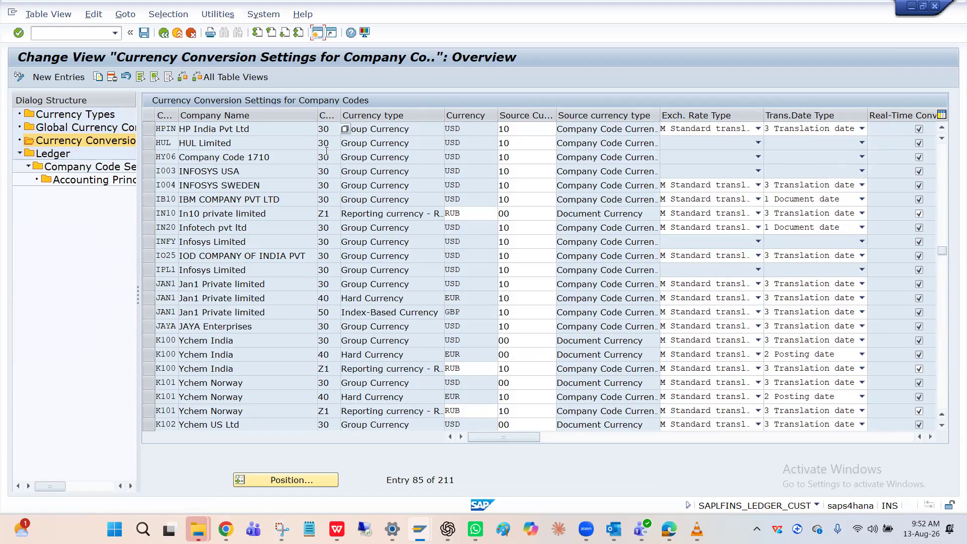
pyautogui.moveTo(339, 113); pyautogui.dragTo(360, 114)
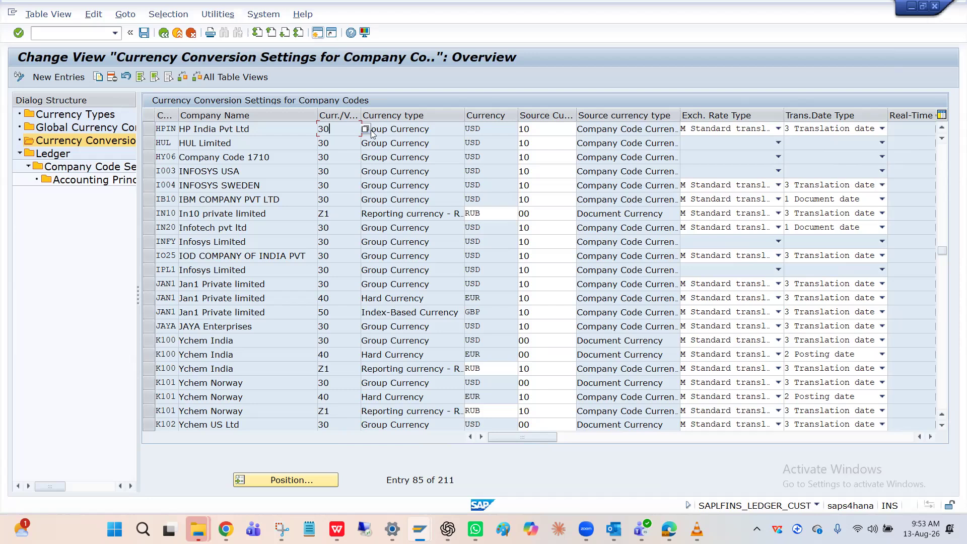
pyautogui.click(403, 128)
# Recheck the currency types in chart of depreciation HPIN's parallel currency setup and go back to the Asset Accounting customizing structure.
pyautogui.hotkey('alt', 'Tab')
pyautogui.click(296, 140)
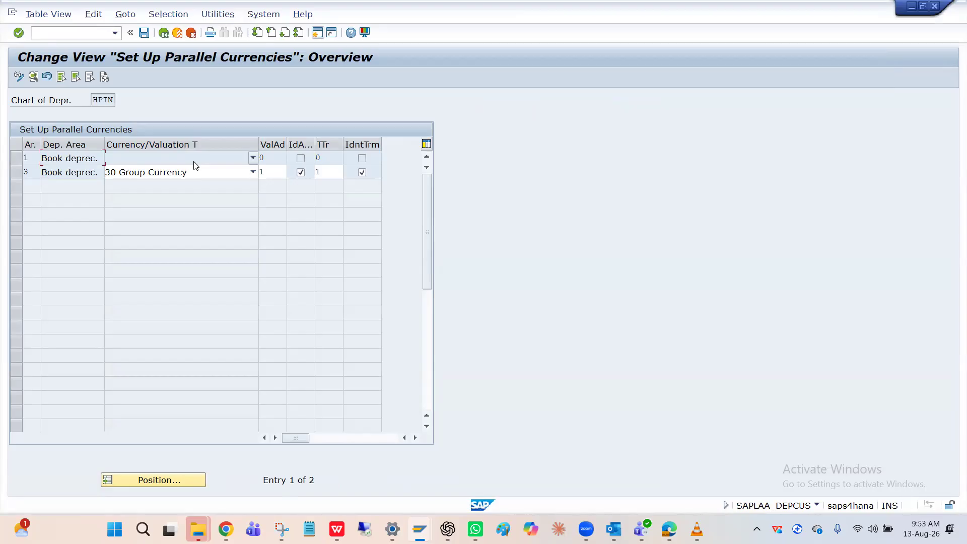
pyautogui.hotkey('alt', 'Tab')
pyautogui.hotkey('alt', 'Tab')
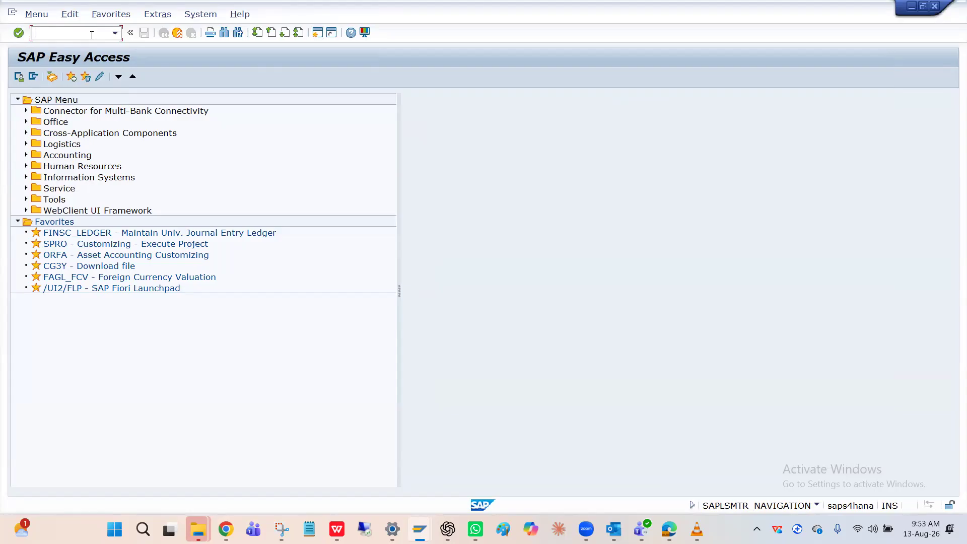
pyautogui.hotkey('alt', 'Tab')
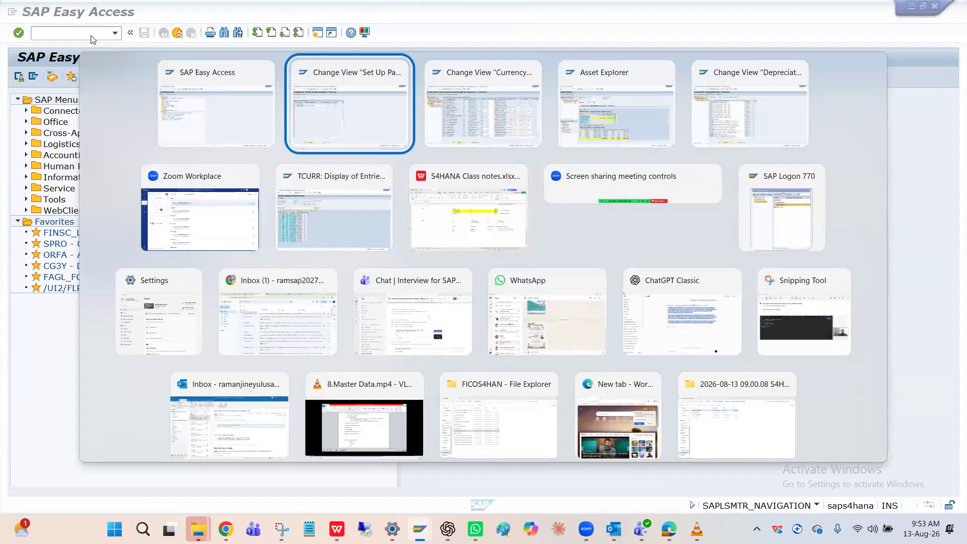
pyautogui.hotkey('alt', 'Tab')
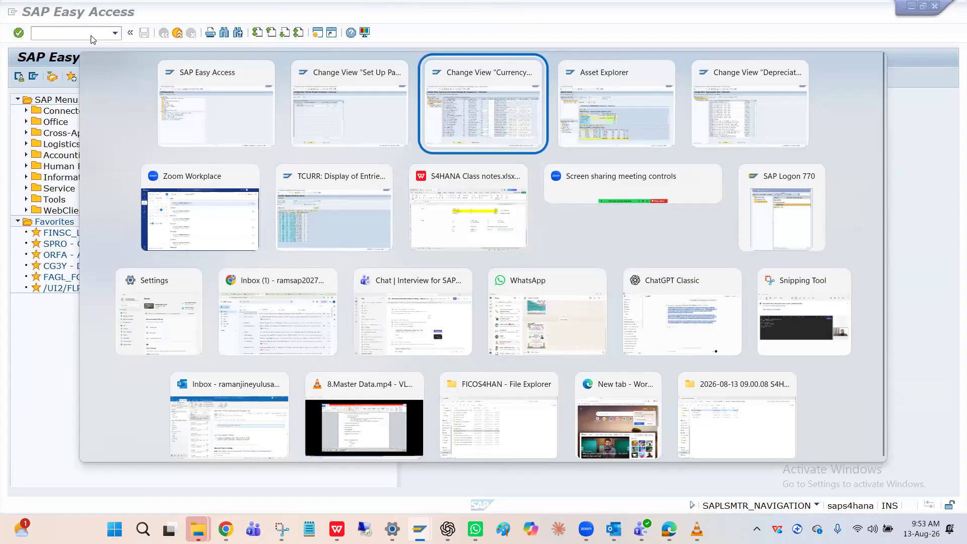
pyautogui.hotkey('alt', 'Tab')
pyautogui.hotkey('alt', 'Tab')
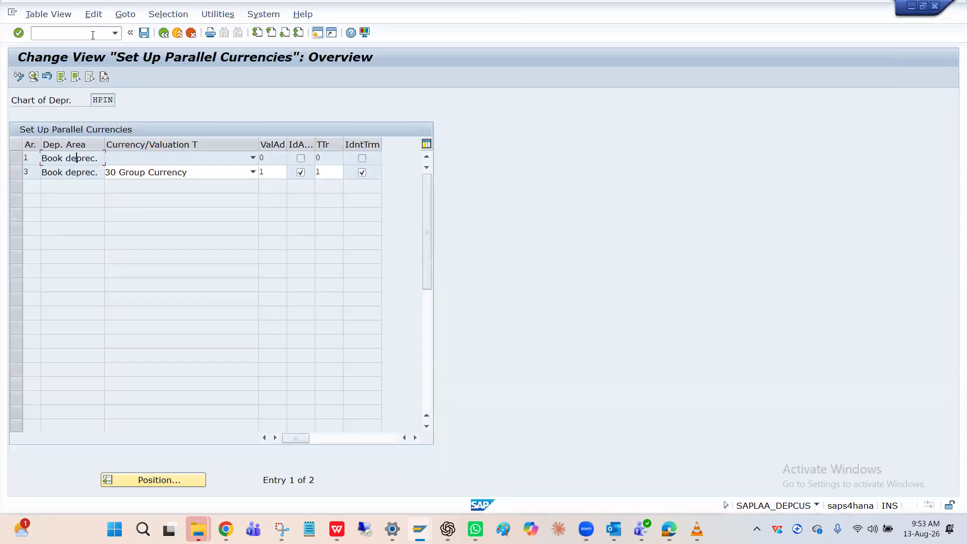
pyautogui.click(170, 31)
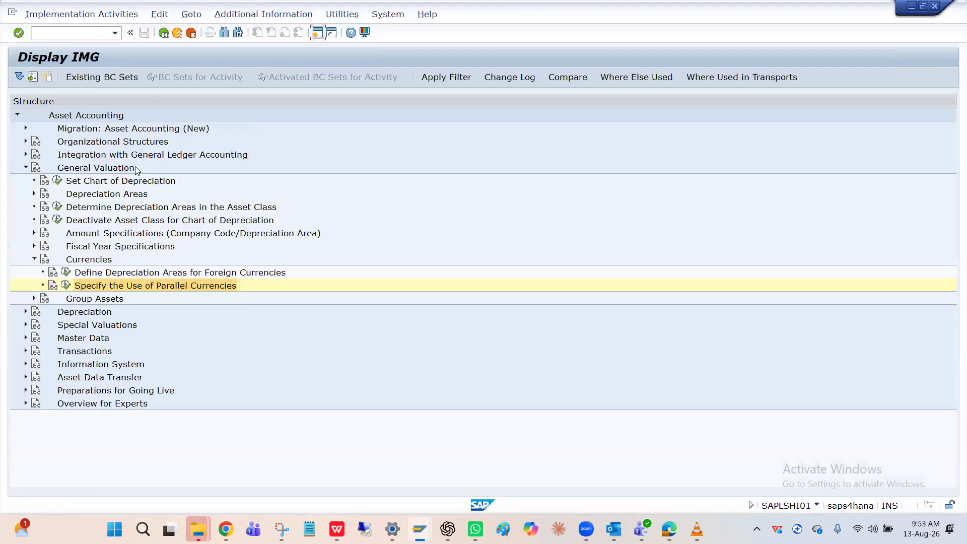
# Collapse General Valuation and expand Depreciation down to the activities of Ordinary Depreciation.
pyautogui.click(107, 252)
pyautogui.press('Up')
pyautogui.press('Up')
pyautogui.press('Up')
pyautogui.press('Up')
pyautogui.press('Up')
pyautogui.press('Up')
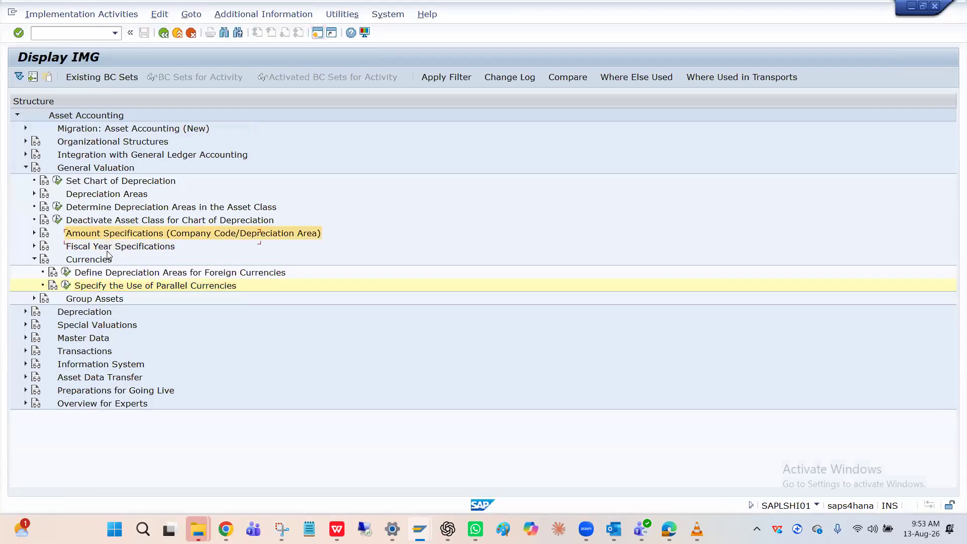
pyautogui.press('Left')
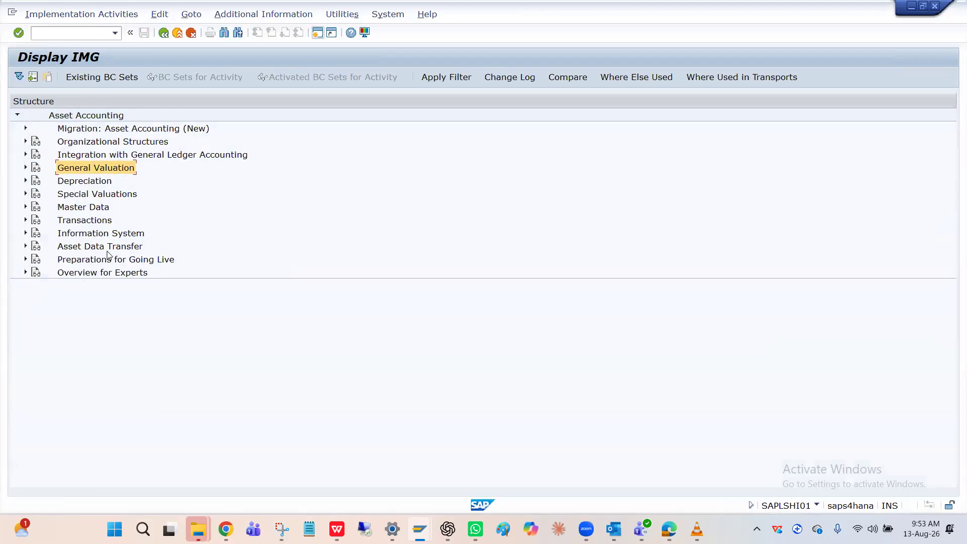
pyautogui.press('Down')
pyautogui.press('Right')
pyautogui.press('Down')
pyautogui.press('Right')
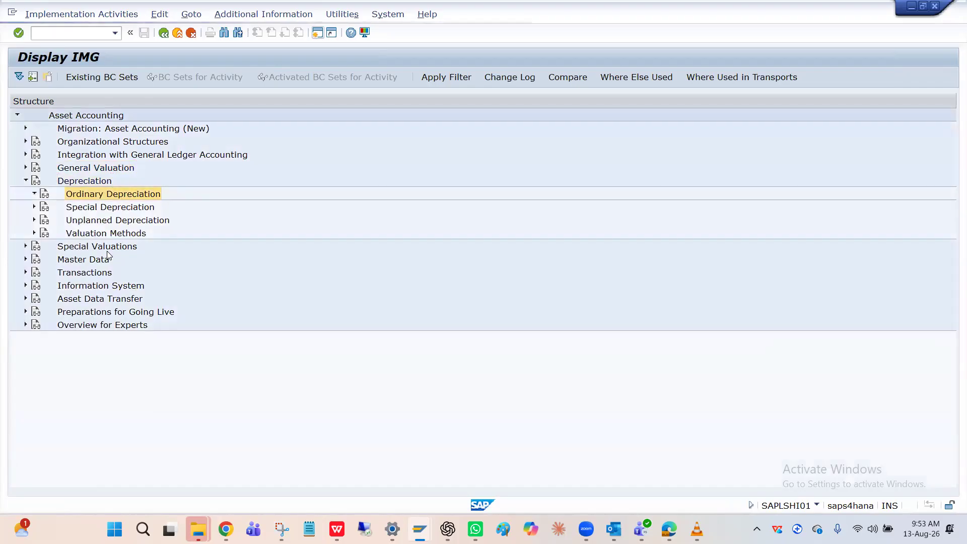
pyautogui.press('Down')
pyautogui.press('Down')
pyautogui.press('Up')
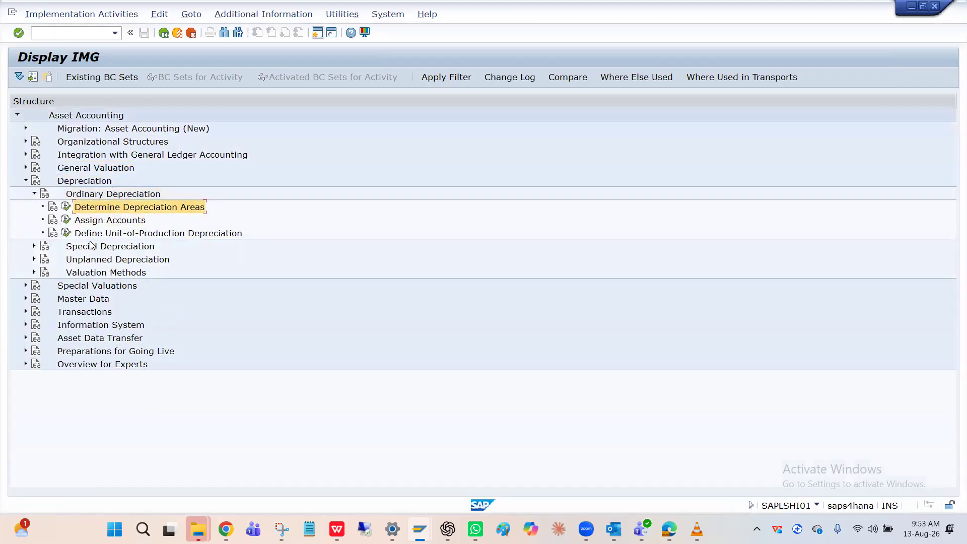
# Check the depreciation areas for ordinary depreciation, including the sign rule of area 01, and return to the customizing structure.
pyautogui.click(65, 207)
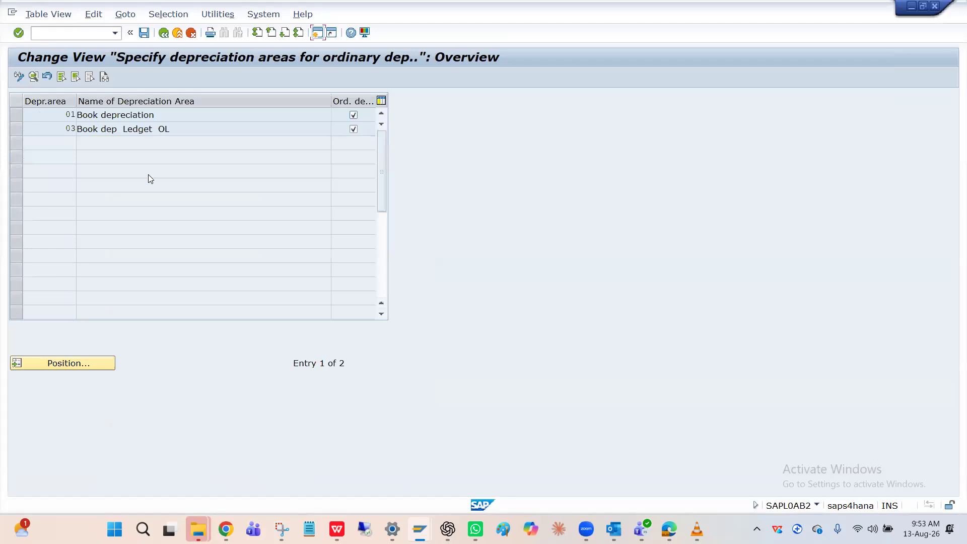
pyautogui.doubleClick(172, 115)
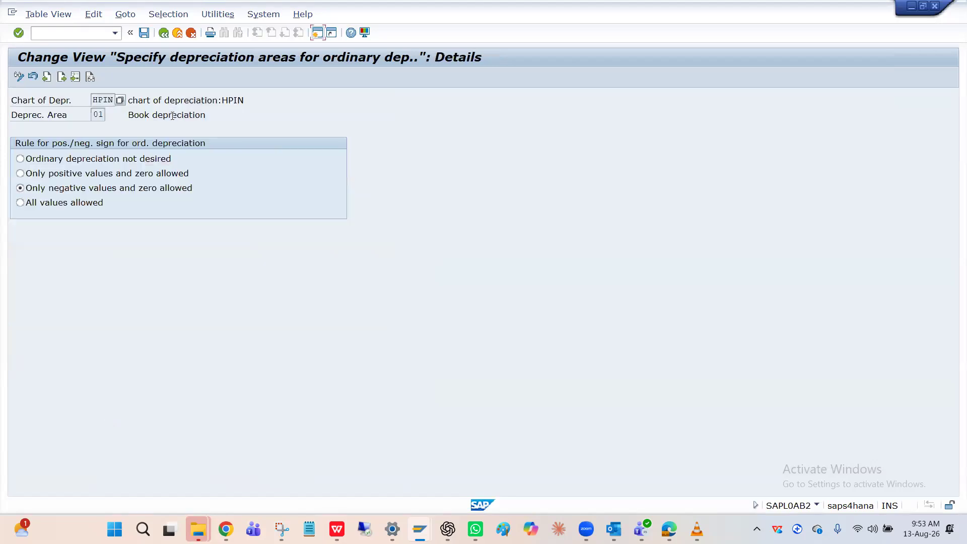
pyautogui.click(163, 34)
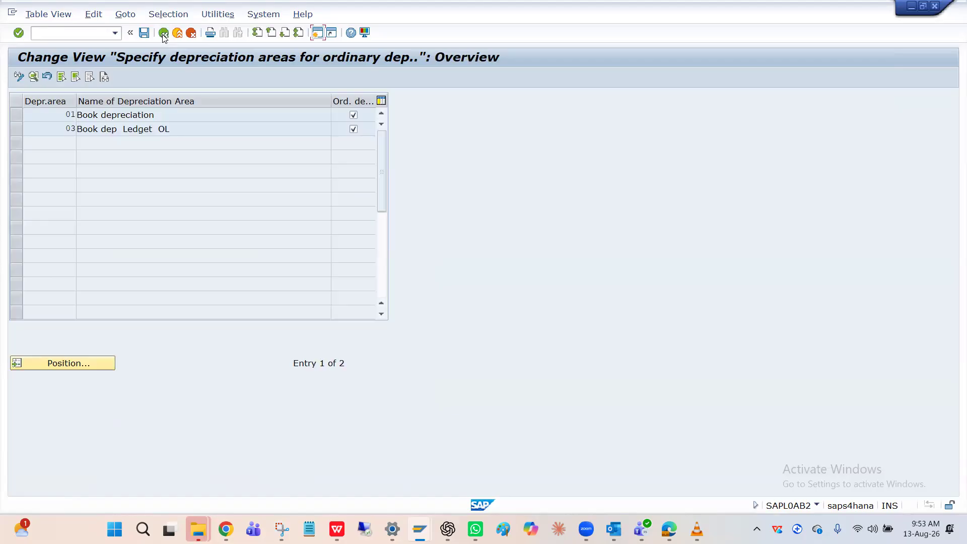
pyautogui.click(163, 34)
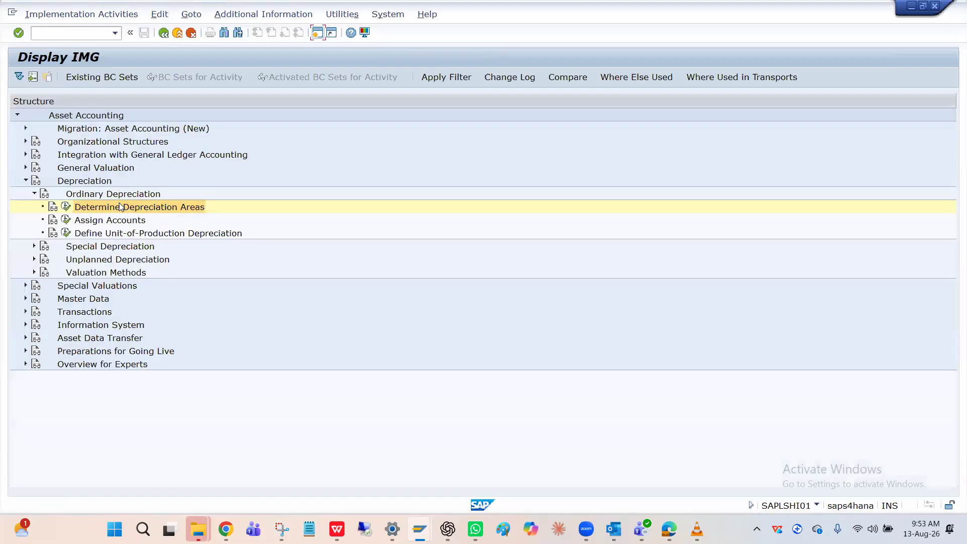
# Collapse Ordinary Depreciation, check the depreciation areas determined for Special Depreciation, and return to the customizing structure.
pyautogui.click(119, 199)
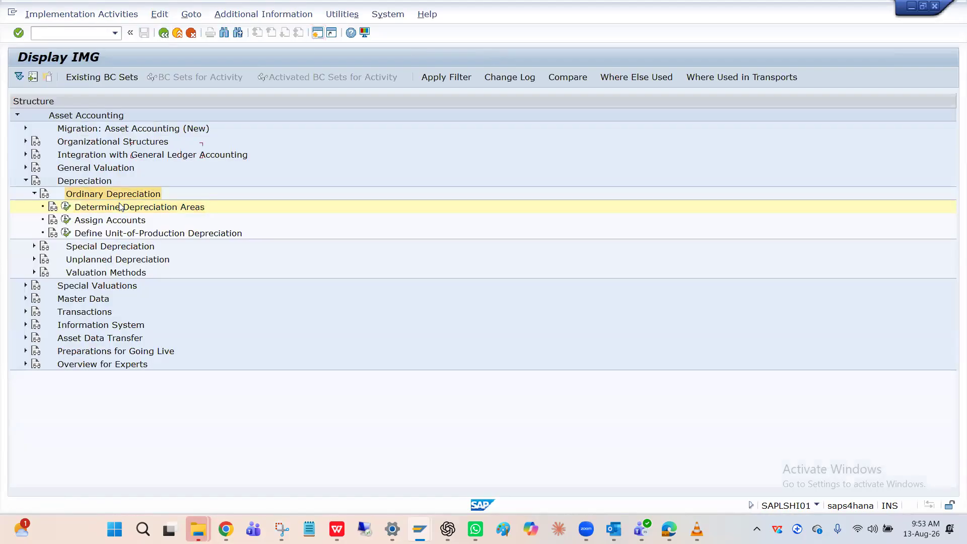
pyautogui.press('Left')
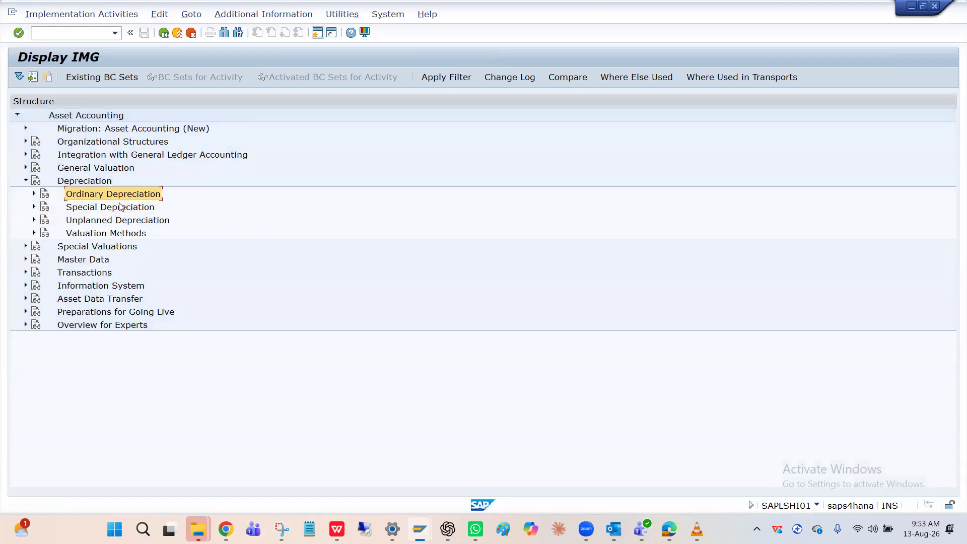
pyautogui.click(121, 207)
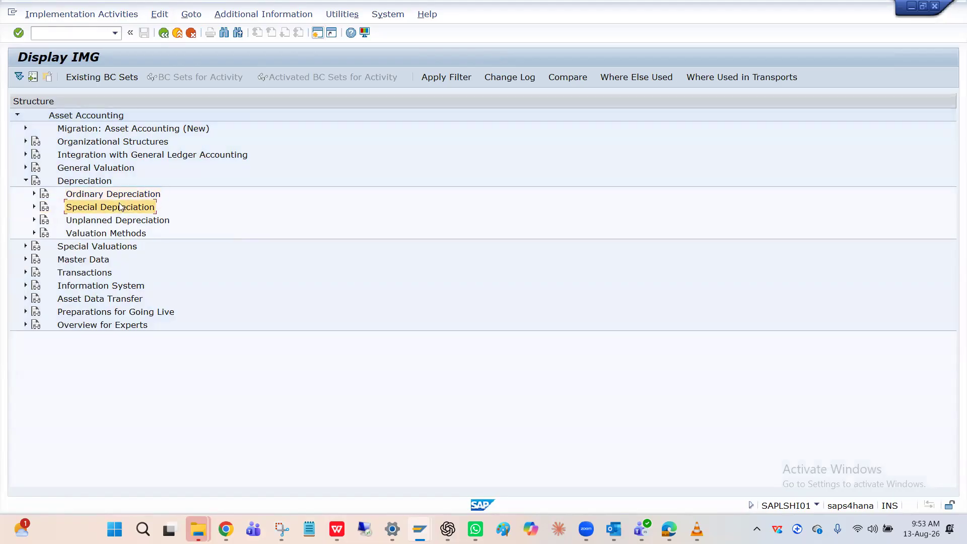
pyautogui.press('Right')
pyautogui.press('Down')
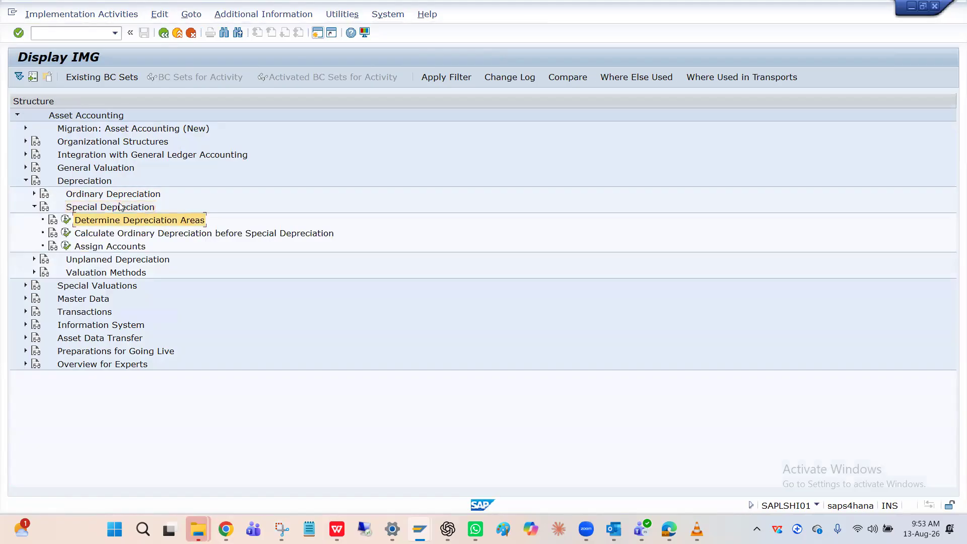
pyautogui.click(68, 220)
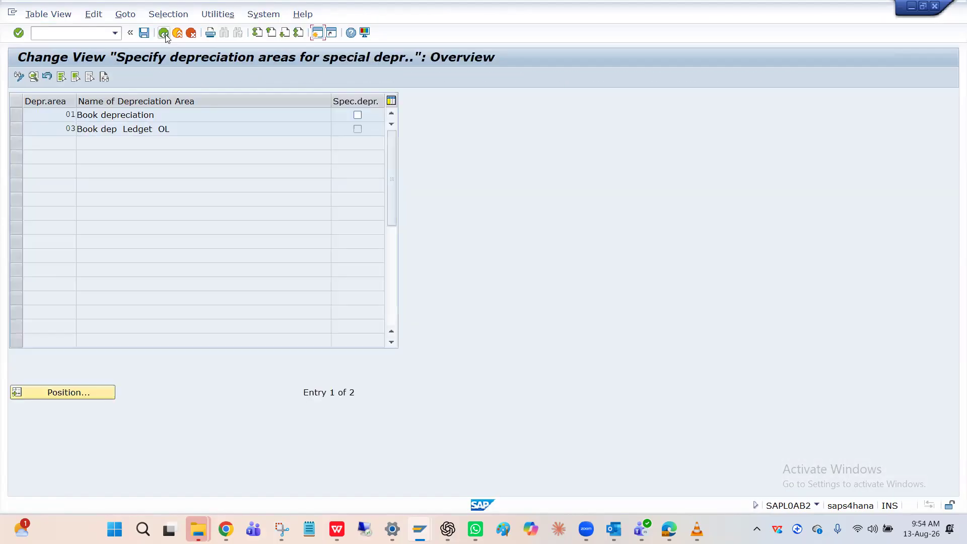
pyautogui.click(163, 34)
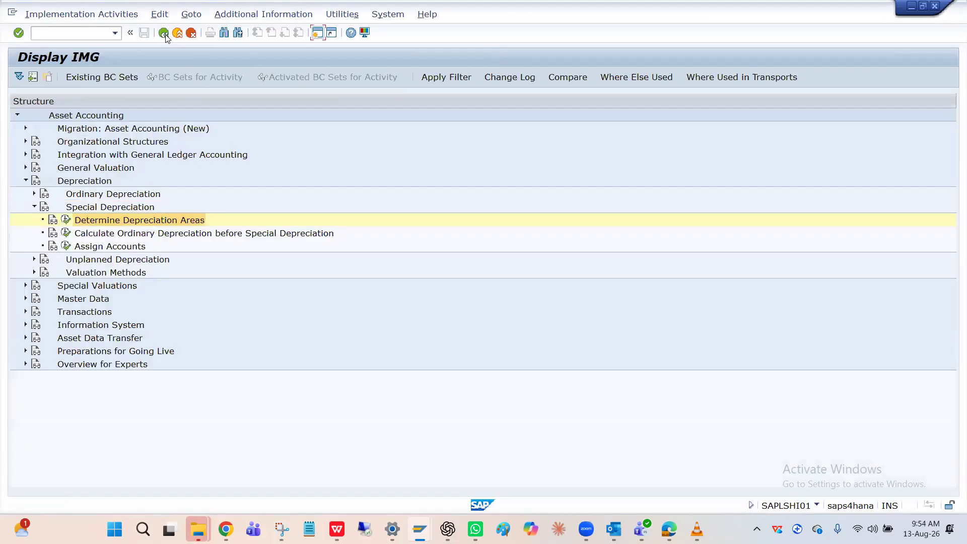
# Open Define Depreciation Areas under General Valuation for chart of depreciation HPIN.
pyautogui.click(98, 178)
pyautogui.click(98, 172)
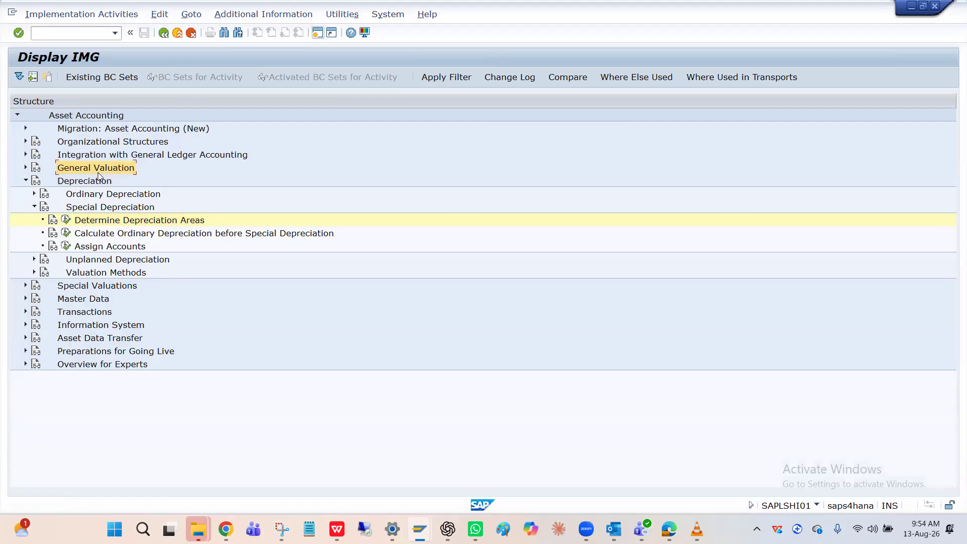
pyautogui.doubleClick(97, 172)
pyautogui.press('Down')
pyautogui.press('Down')
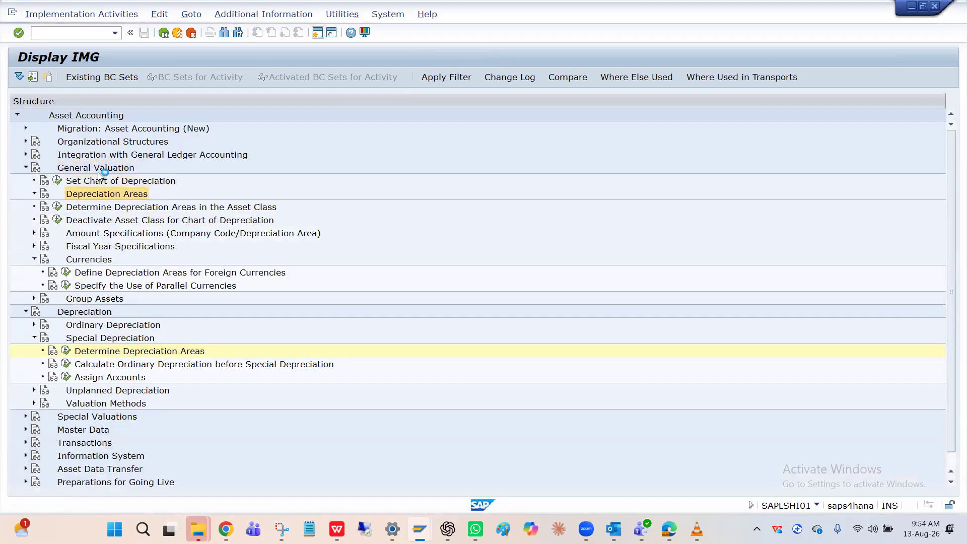
pyautogui.press('Right')
pyautogui.press('Down')
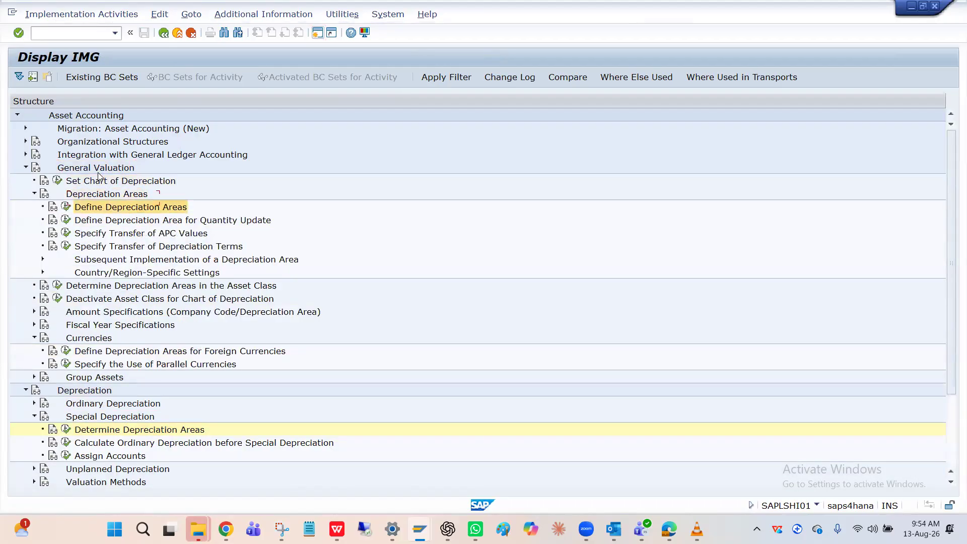
pyautogui.click(66, 208)
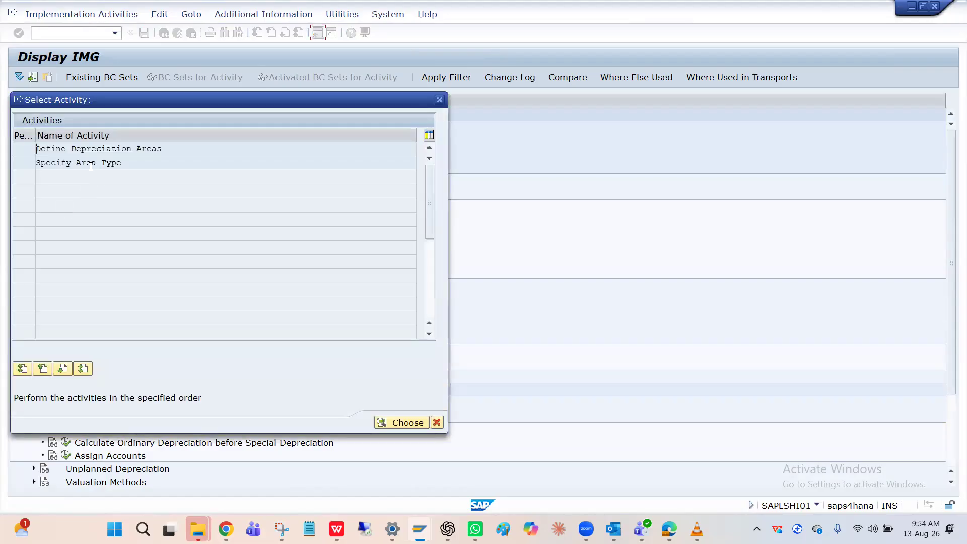
pyautogui.doubleClick(87, 150)
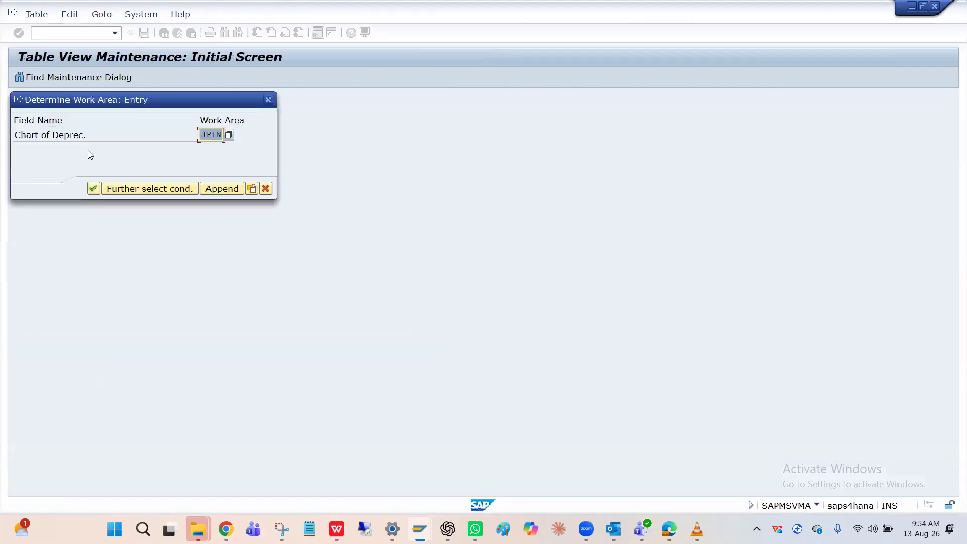
pyautogui.press('Return')
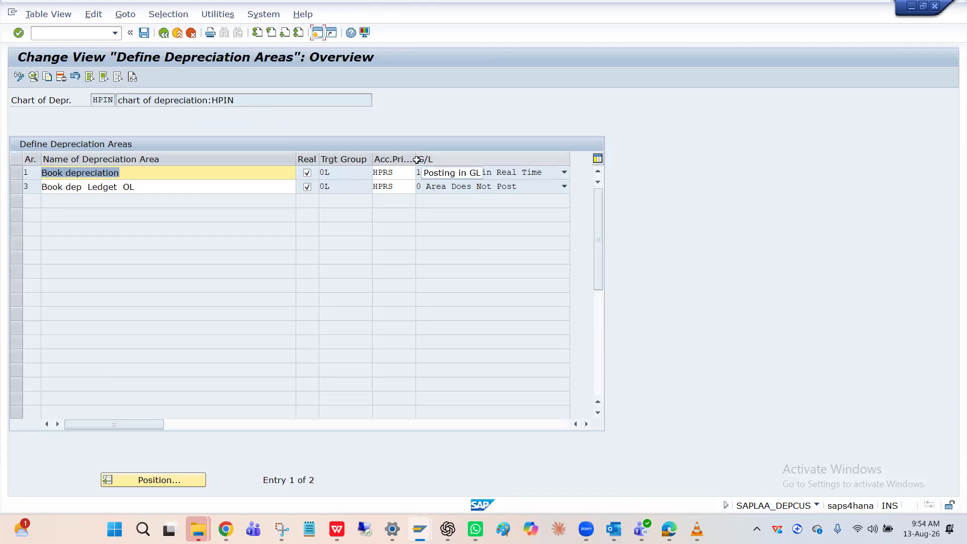
# Widen the accounting principle column and examine the target ledger group and accounting principle of depreciation areas 1 and 3.
pyautogui.moveTo(415, 159); pyautogui.dragTo(451, 159)
pyautogui.click(149, 172)
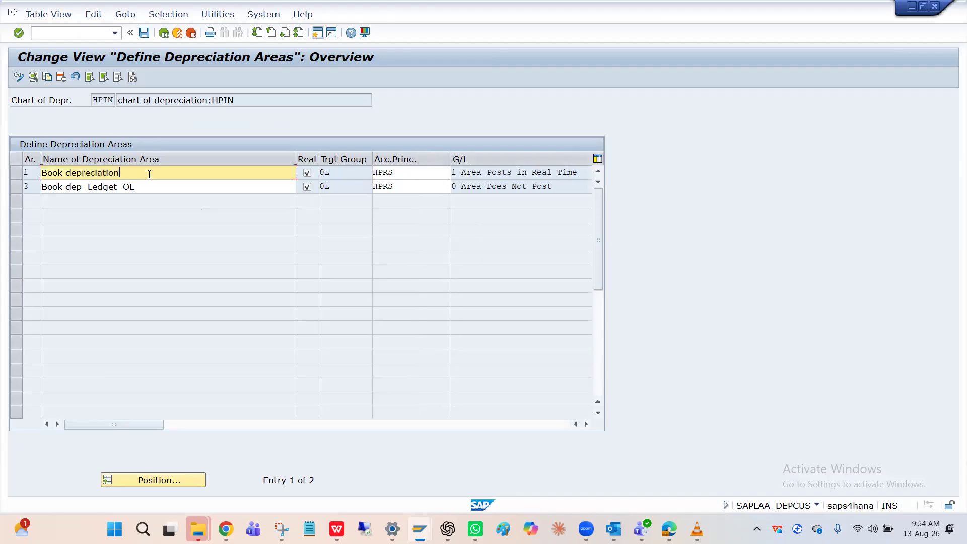
pyautogui.click(17, 176)
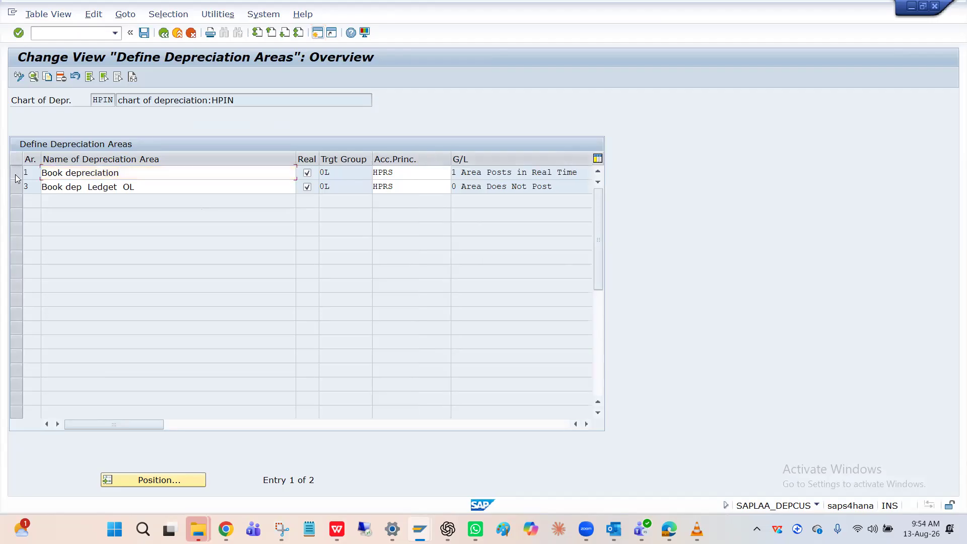
pyautogui.click(16, 173)
pyautogui.click(405, 174)
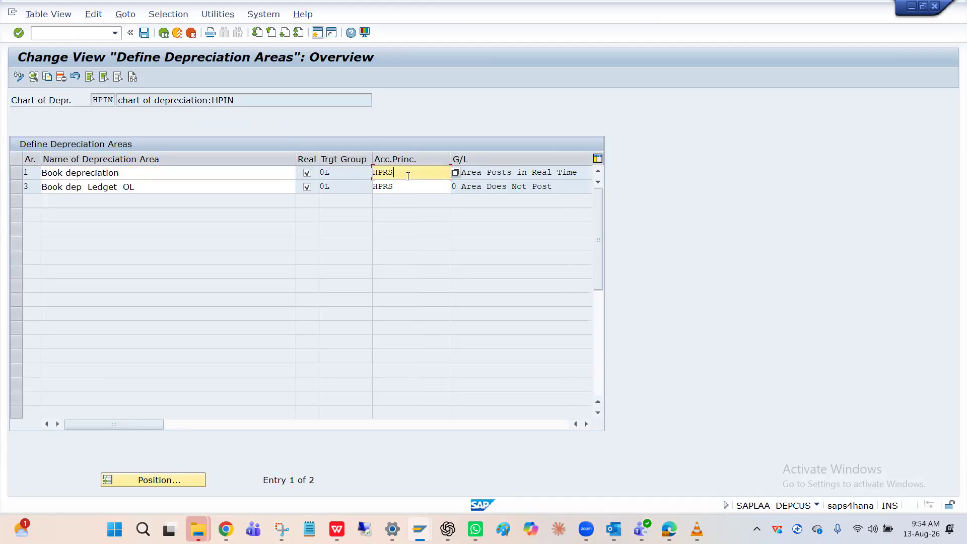
pyautogui.click(336, 175)
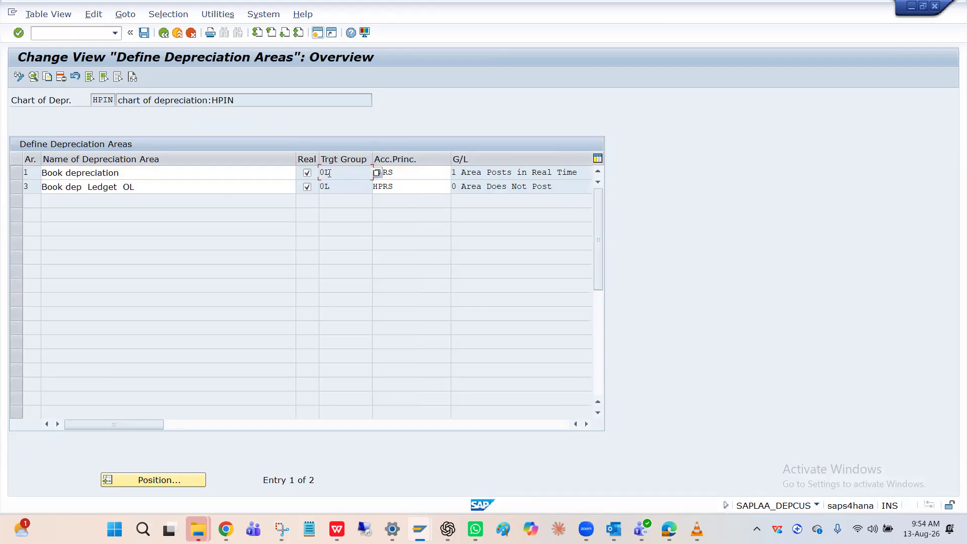
pyautogui.click(408, 173)
pyautogui.click(338, 174)
pyautogui.click(16, 186)
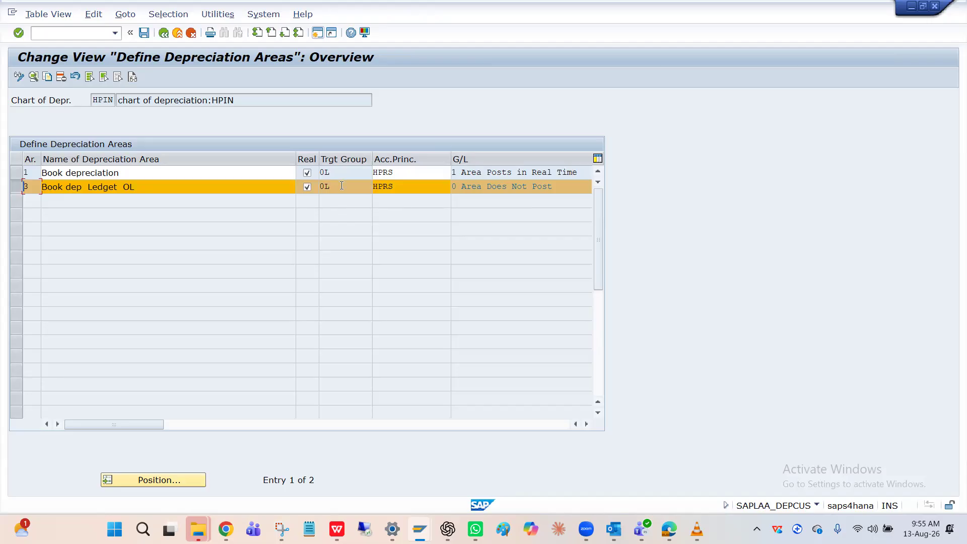
# Compare HPIN's defined depreciation areas 1 and 3 with areas 01 and 03 of asset 2000 in Asset Explorer.
pyautogui.hotkey('alt', 'Tab')
pyautogui.hotkey('alt', 'Tab')
pyautogui.hotkey('alt', 'Tab')
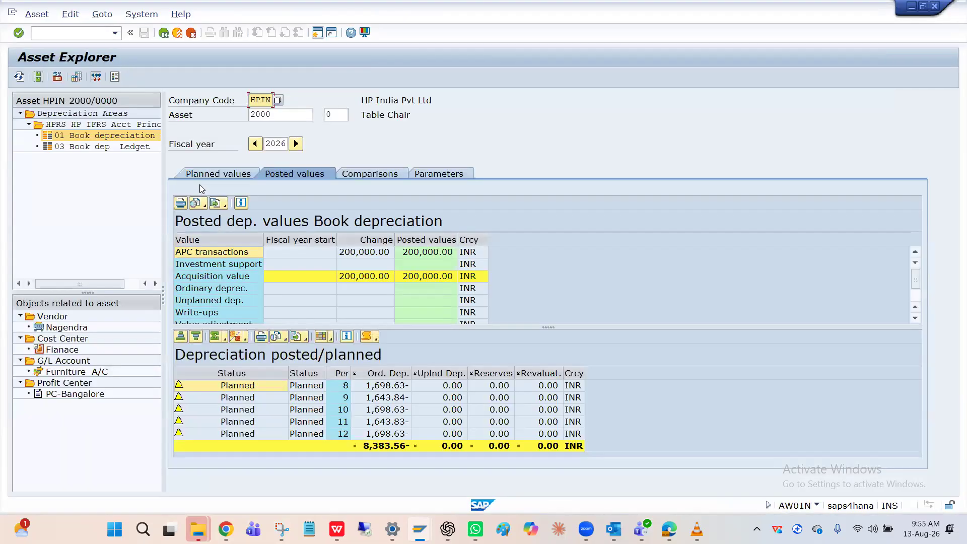
pyautogui.doubleClick(93, 138)
pyautogui.hotkey('alt', 'Tab')
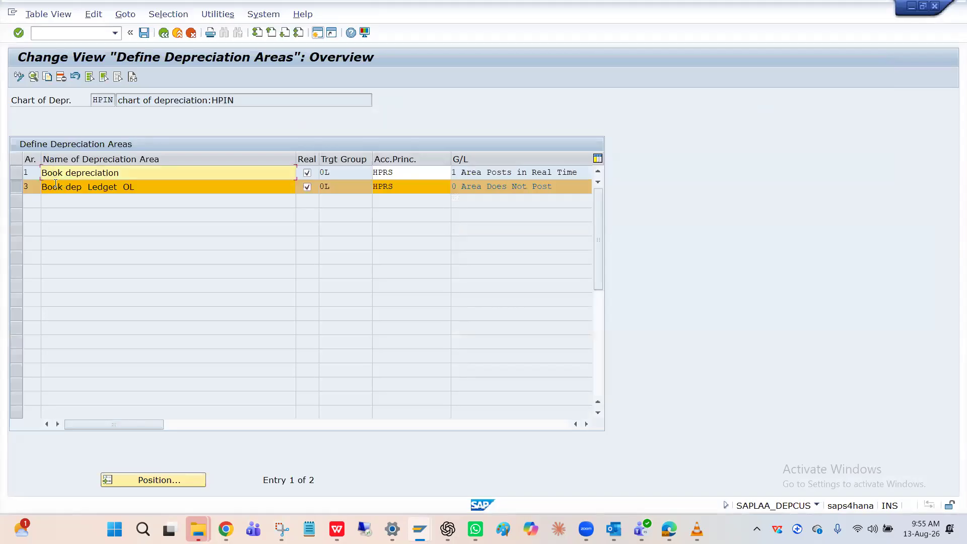
pyautogui.click(56, 186)
pyautogui.hotkey('alt', 'Tab')
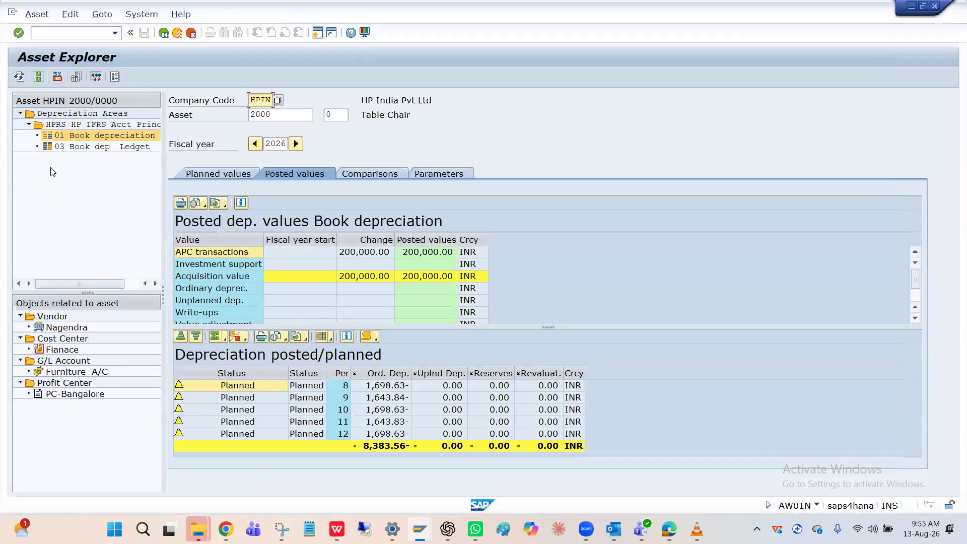
pyautogui.click(73, 147)
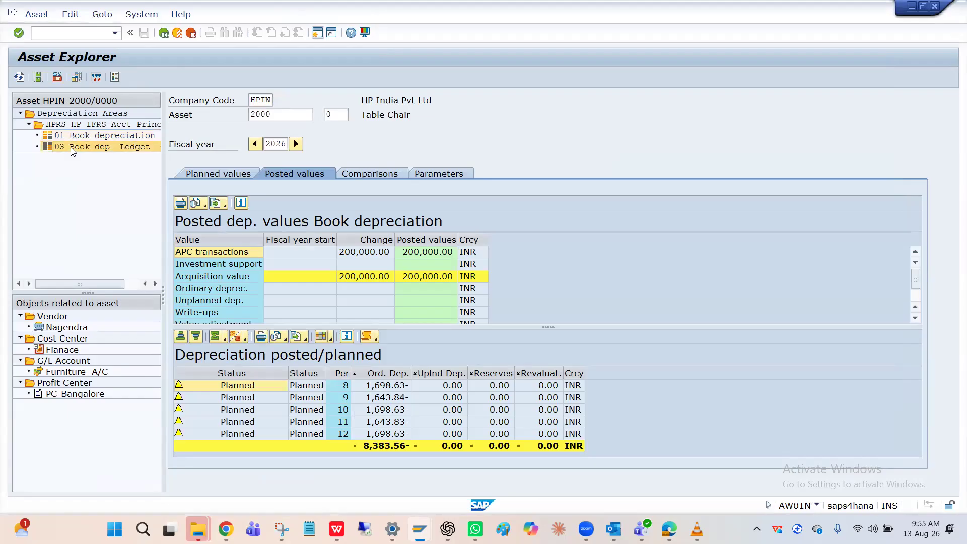
# Review the target ledger group of depreciation areas 1 and 3 in the Define Depreciation Areas overview.
pyautogui.hotkey('alt', 'Tab')
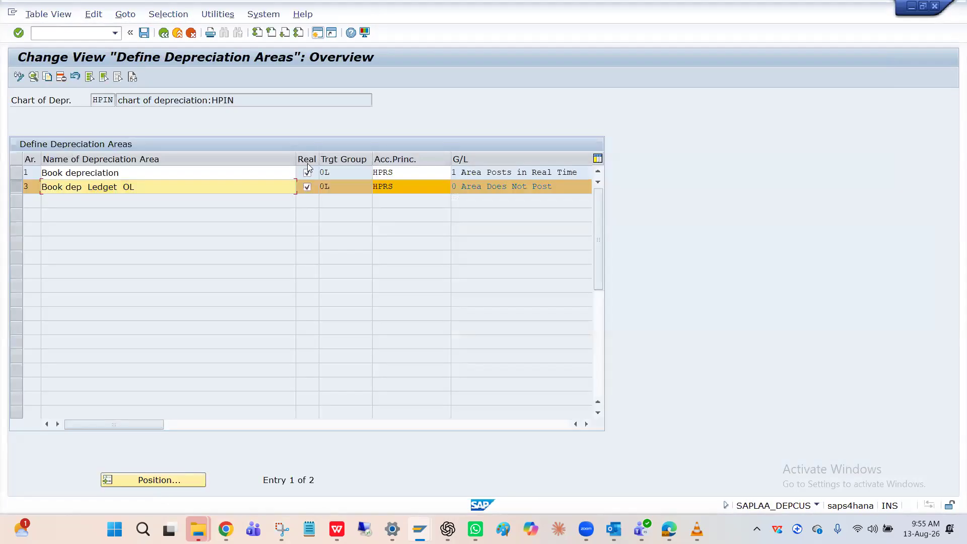
pyautogui.click(350, 177)
pyautogui.click(341, 186)
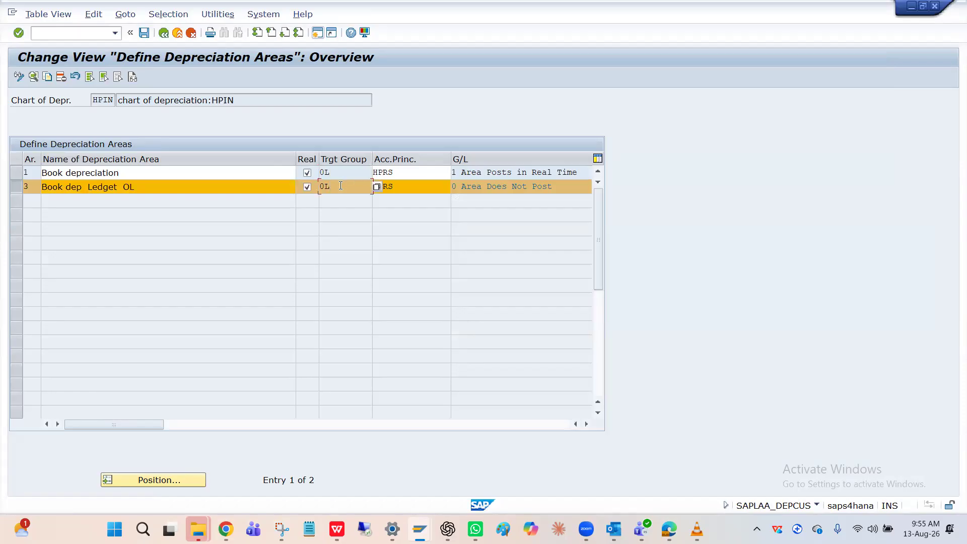
pyautogui.click(238, 190)
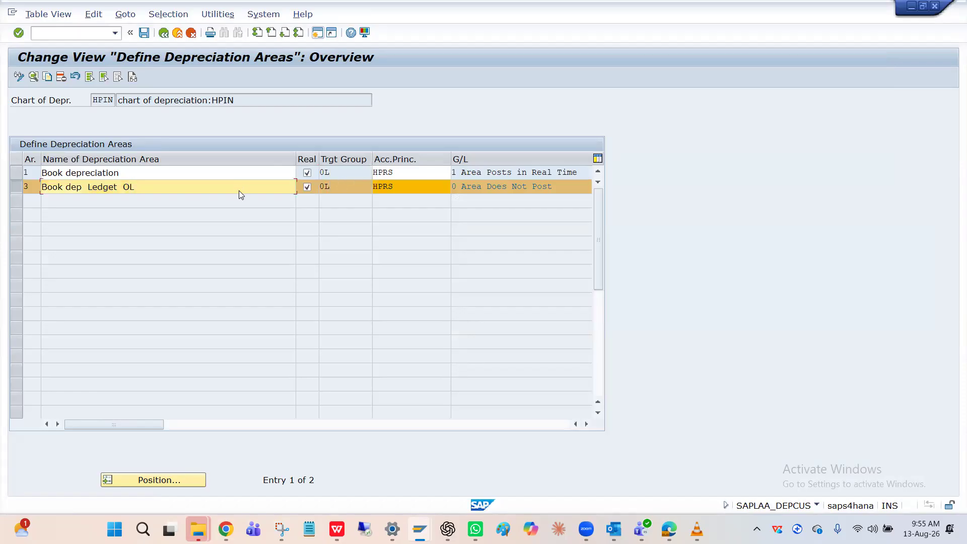
# Switch to the SAP Easy Access session and start Asset Accounting customizing with transaction ORFA.
pyautogui.hotkey('alt', 'Tab')
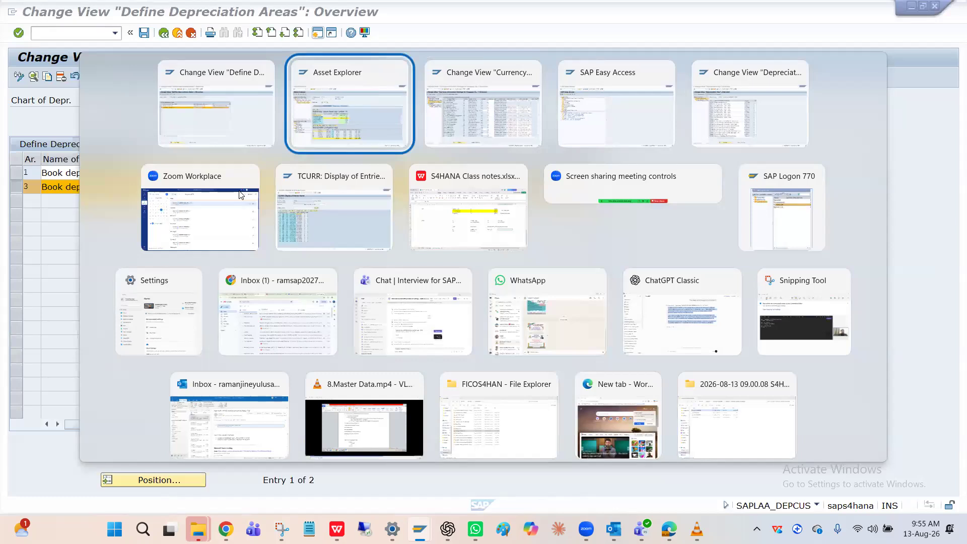
pyautogui.press('Tab')
pyautogui.press('Tab')
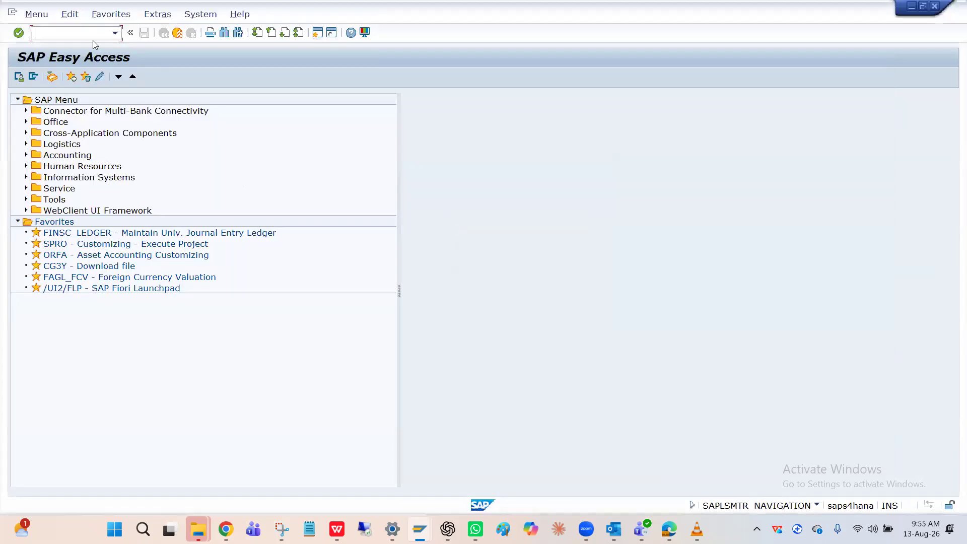
pyautogui.write('ORFA')
pyautogui.press('Return')
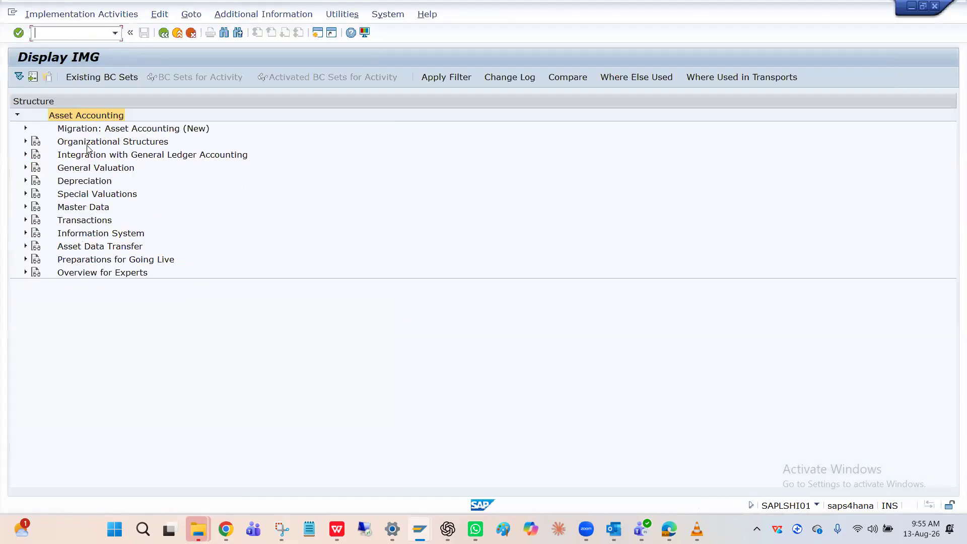
# Expand General Valuation in the Asset Accounting customizing structure.
pyautogui.click(89, 167)
pyautogui.press('Down')
pyautogui.press('Down')
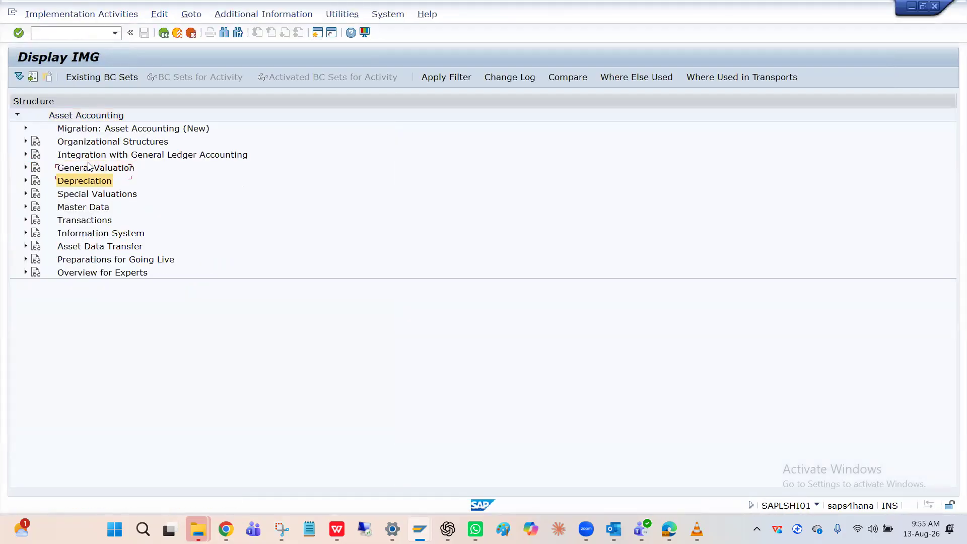
pyautogui.press('Up')
pyautogui.press('Up')
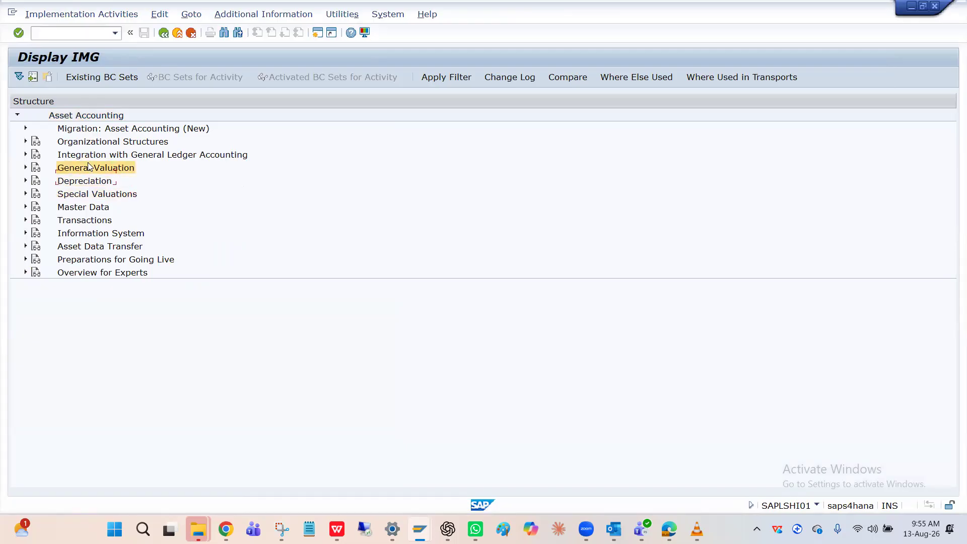
pyautogui.press('Right')
# Expand Currencies under General Valuation and open Specify the Use of Parallel Currencies for chart of depreciation HPIN.
pyautogui.press('Down')
pyautogui.press('Down')
pyautogui.press('Down')
pyautogui.press('Down')
pyautogui.press('Down')
pyautogui.press('Down')
pyautogui.press('Down')
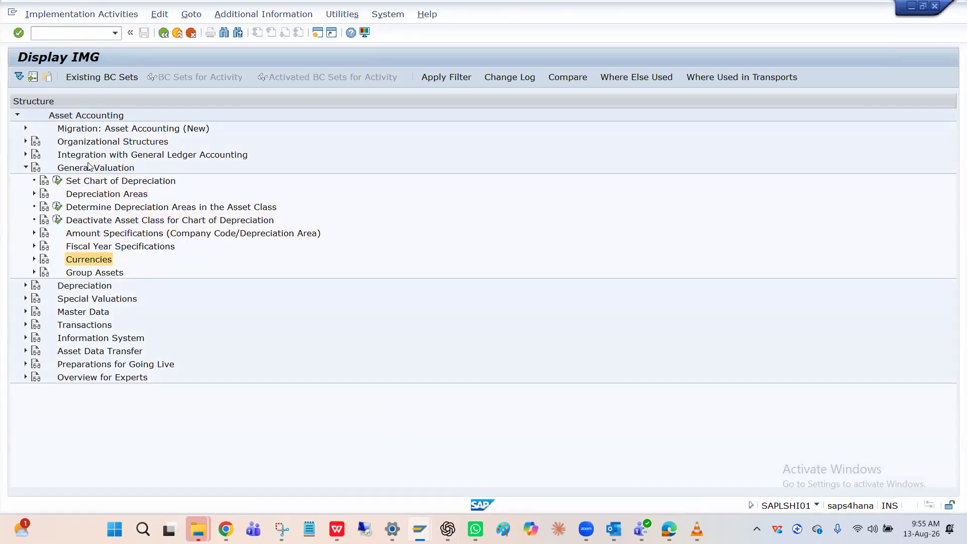
pyautogui.press('Right')
pyautogui.press('Down')
pyautogui.press('Down')
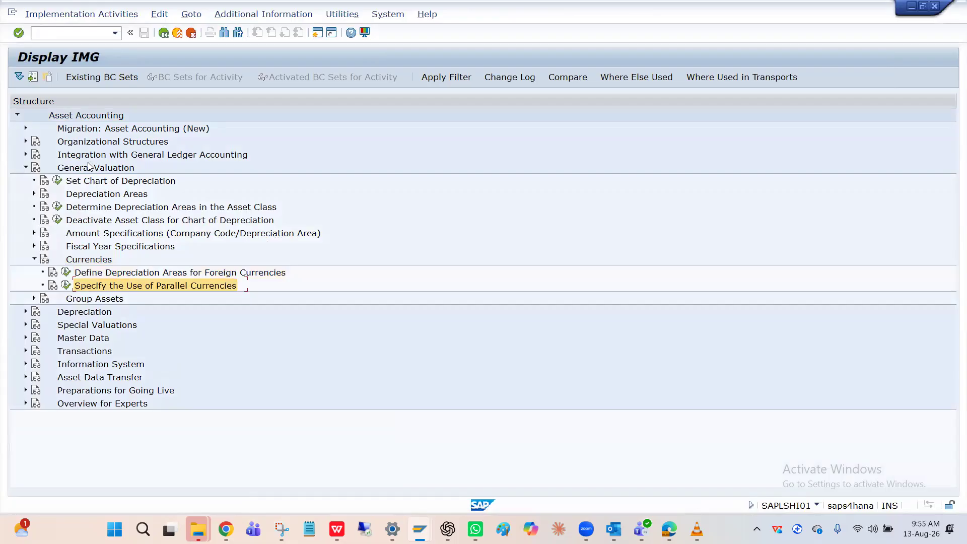
pyautogui.click(69, 286)
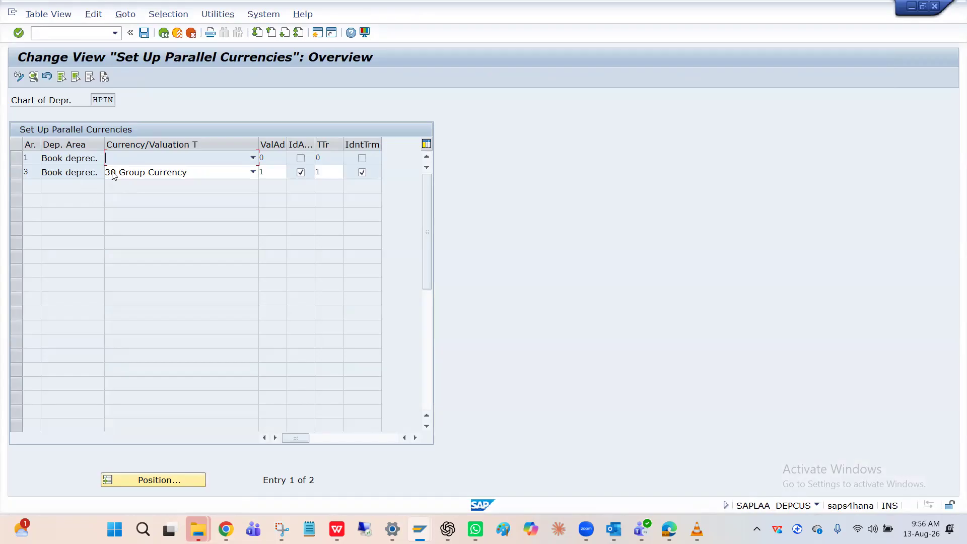
# Inspect the currency type choices of depreciation areas 3 and 1, keeping 30 Group Currency for area 3.
pyautogui.click(142, 174)
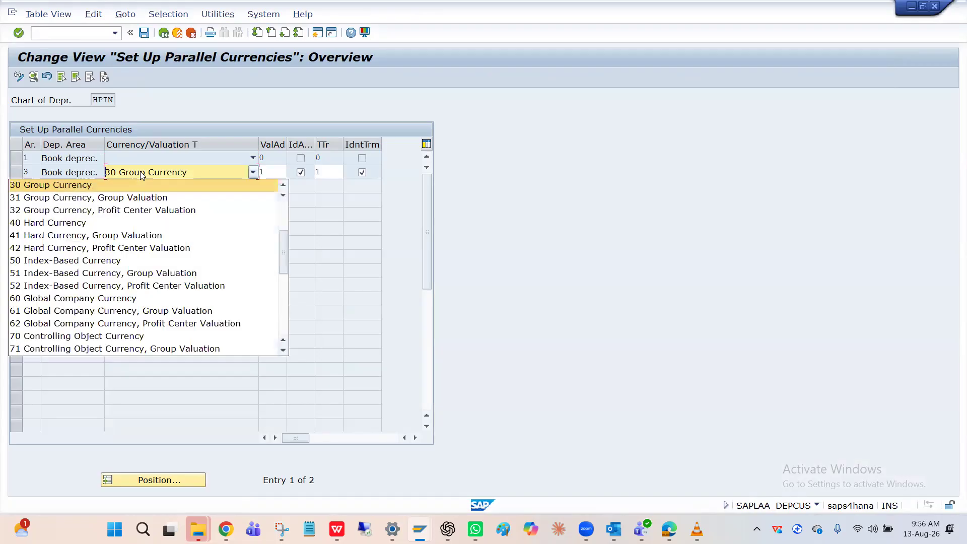
pyautogui.click(68, 186)
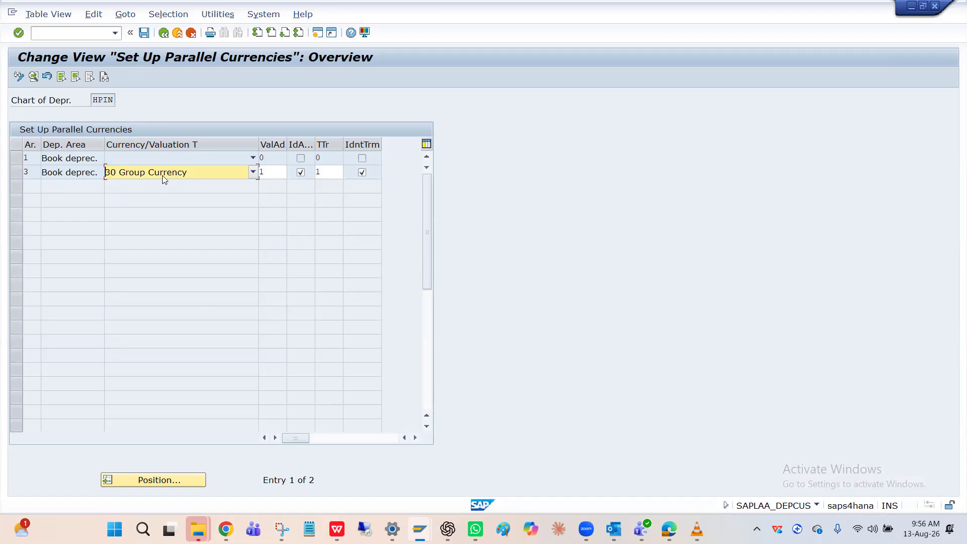
pyautogui.click(152, 160)
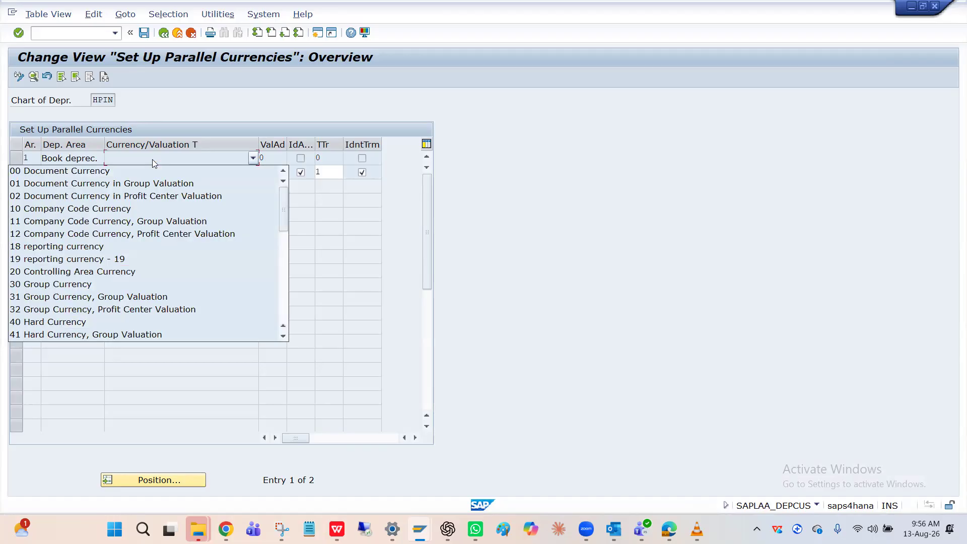
pyautogui.click(153, 159)
pyautogui.click(87, 172)
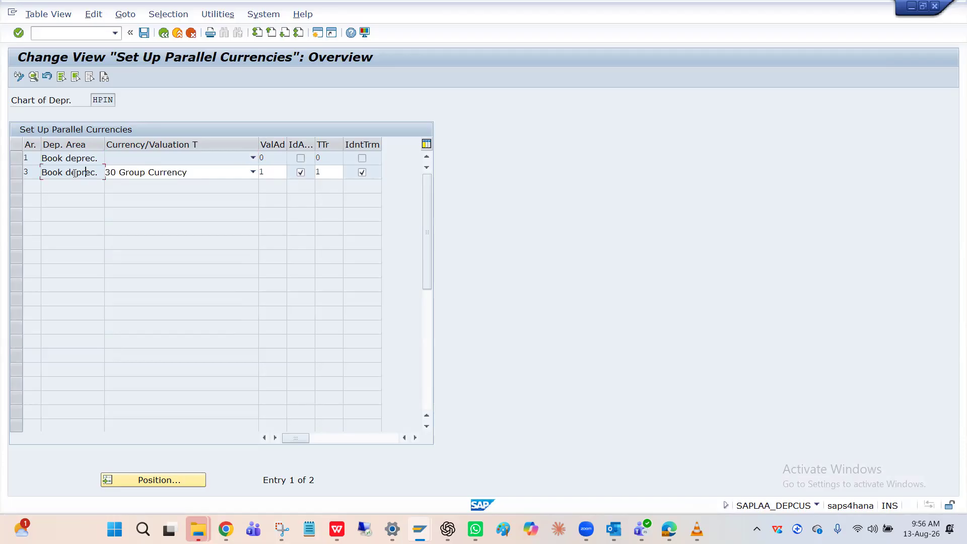
pyautogui.click(19, 175)
pyautogui.click(19, 175)
# Look up the depreciation areas from which area 3 can adopt values and close the list without choosing one.
pyautogui.click(273, 172)
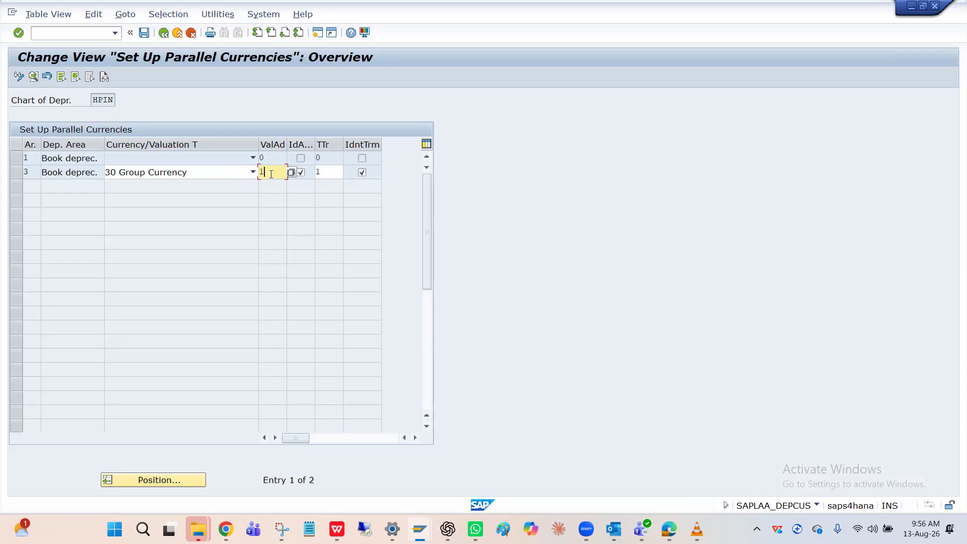
pyautogui.click(292, 174)
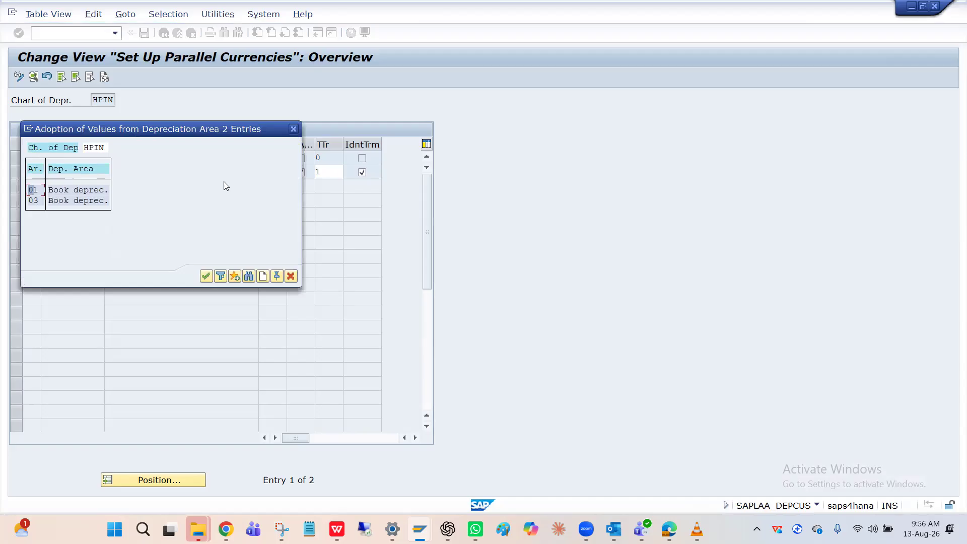
pyautogui.click(76, 192)
pyautogui.click(295, 130)
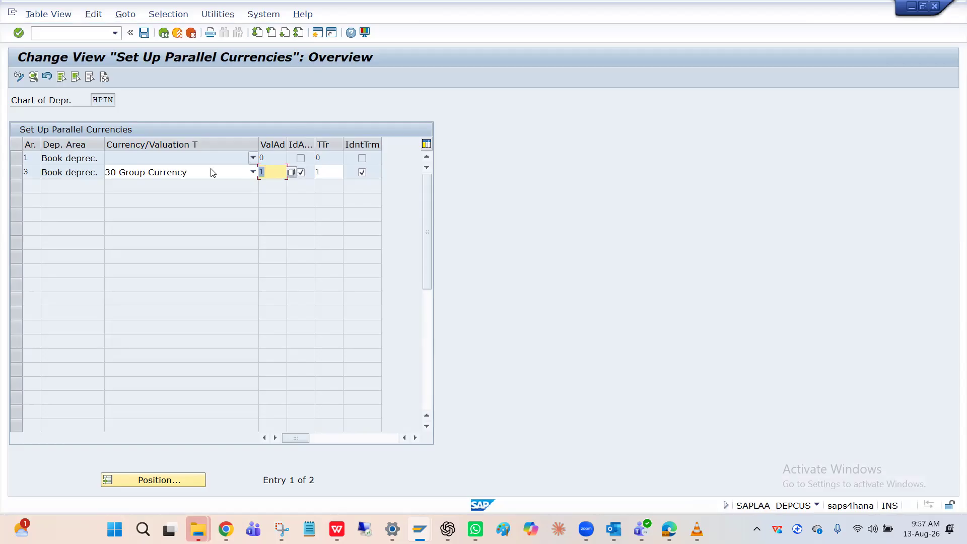
# Recheck area 3's value adoption and currency type against area 1, and return to the customizing structure.
pyautogui.click(49, 159)
pyautogui.click(269, 173)
pyautogui.click(53, 172)
pyautogui.click(234, 173)
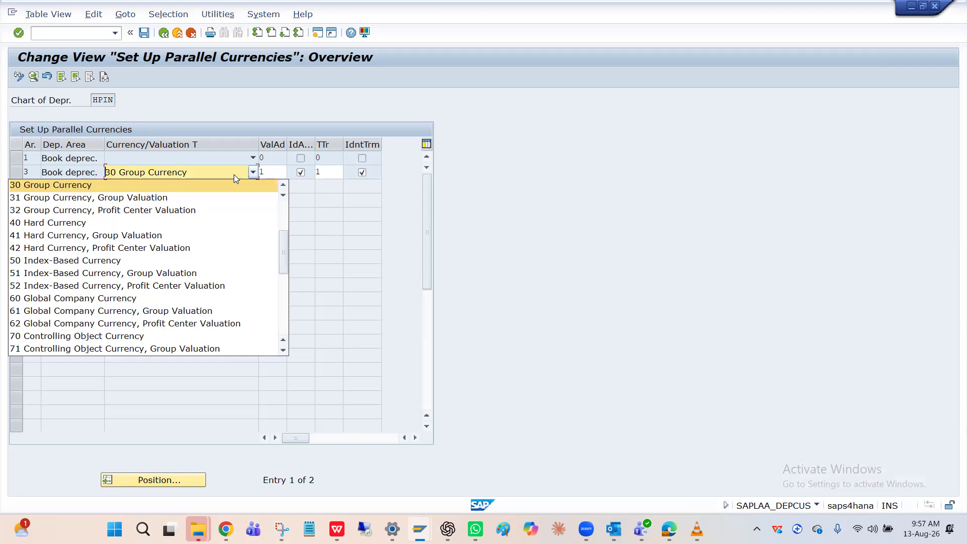
pyautogui.click(234, 174)
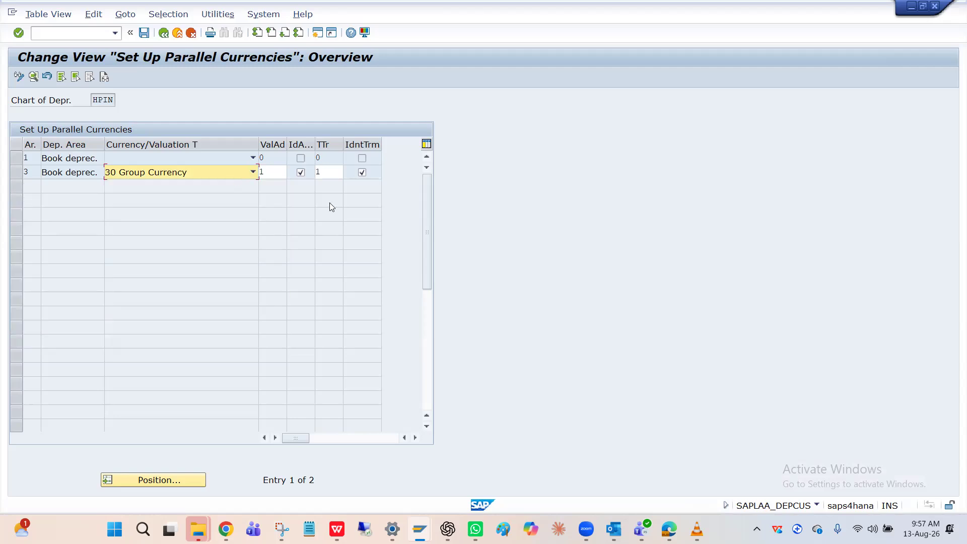
pyautogui.click(163, 33)
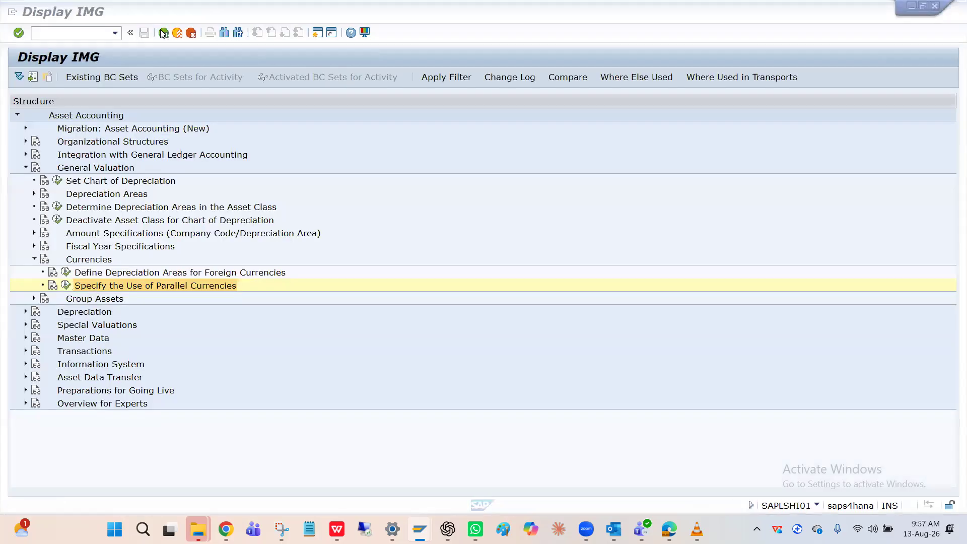
# Switch to Asset Explorer and compare asset 2000's posted values between depreciation areas 01 and 03.
pyautogui.hotkey('alt', 'Tab')
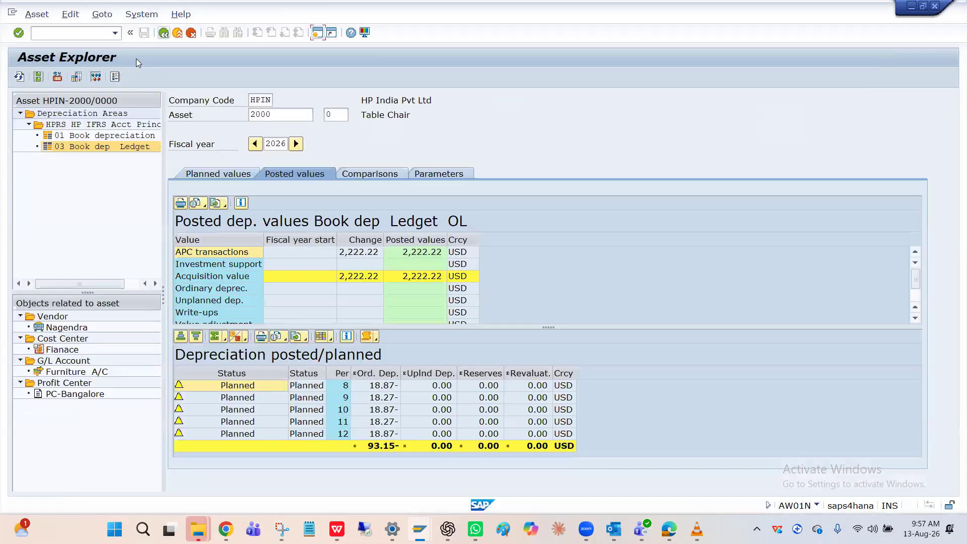
pyautogui.click(103, 136)
pyautogui.click(90, 146)
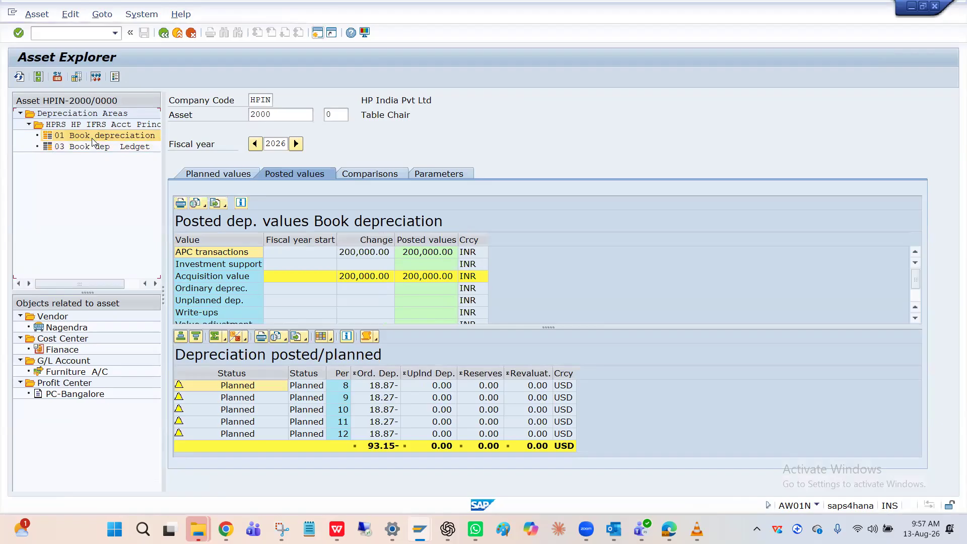
pyautogui.click(88, 146)
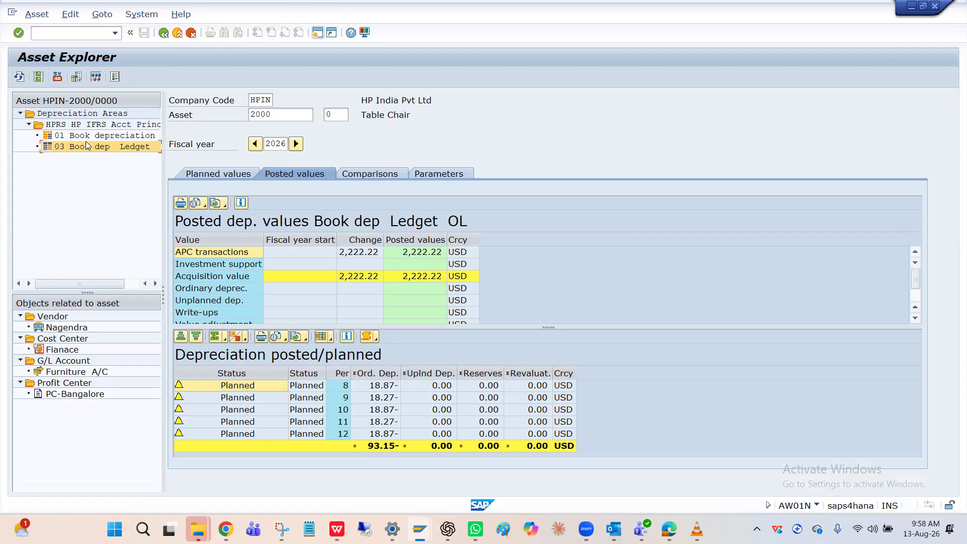
pyautogui.click(87, 136)
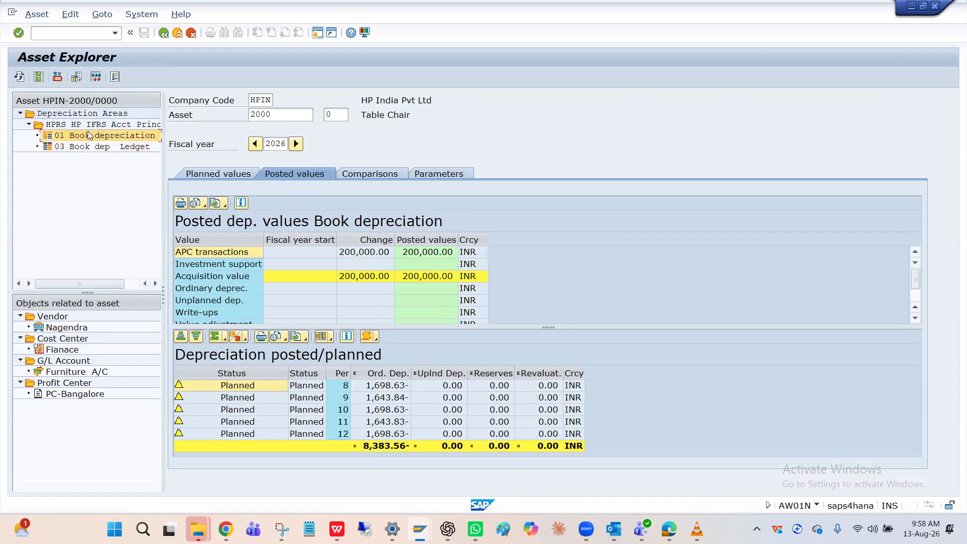
# Examine the HPRS accounting principle group with its areas 03 and 01 again, and highlight the asset number 2000.
pyautogui.click(84, 124)
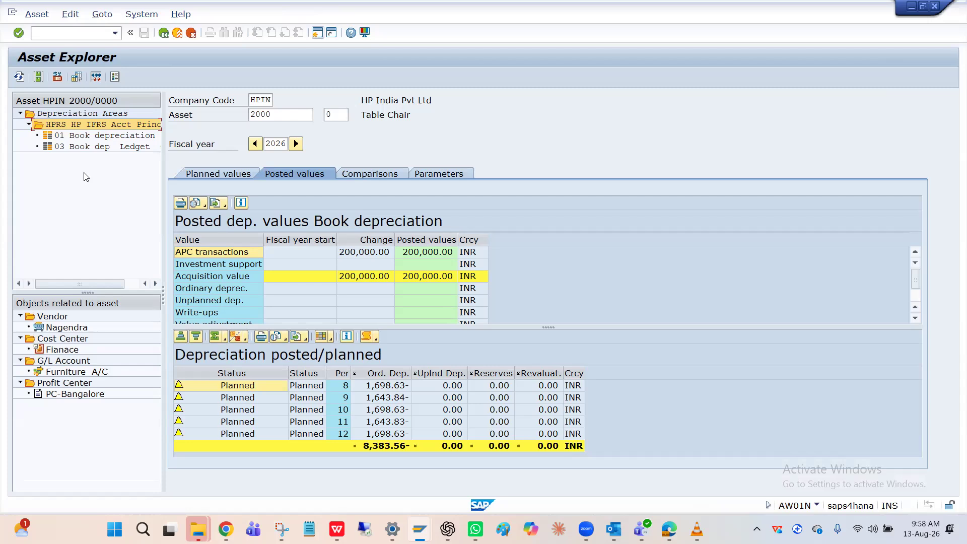
pyautogui.click(111, 148)
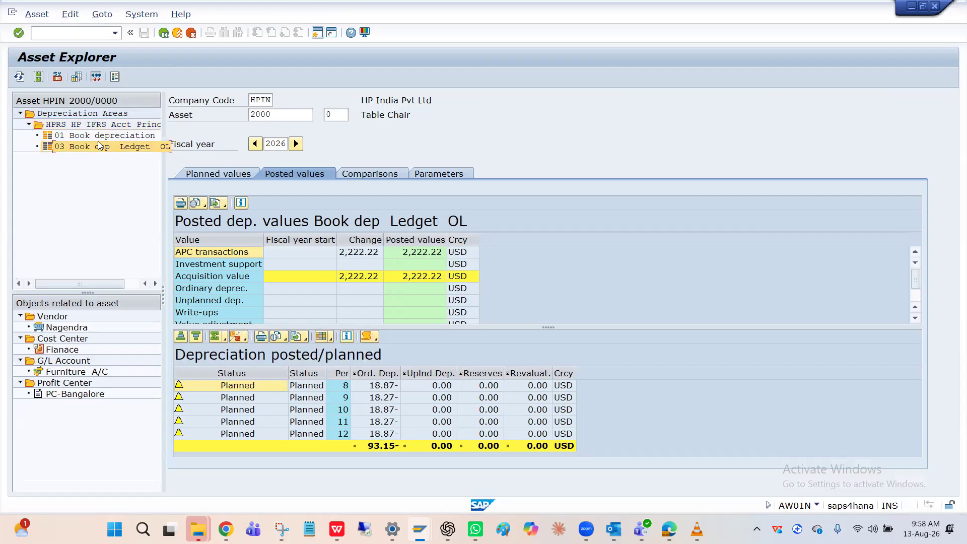
pyautogui.click(101, 137)
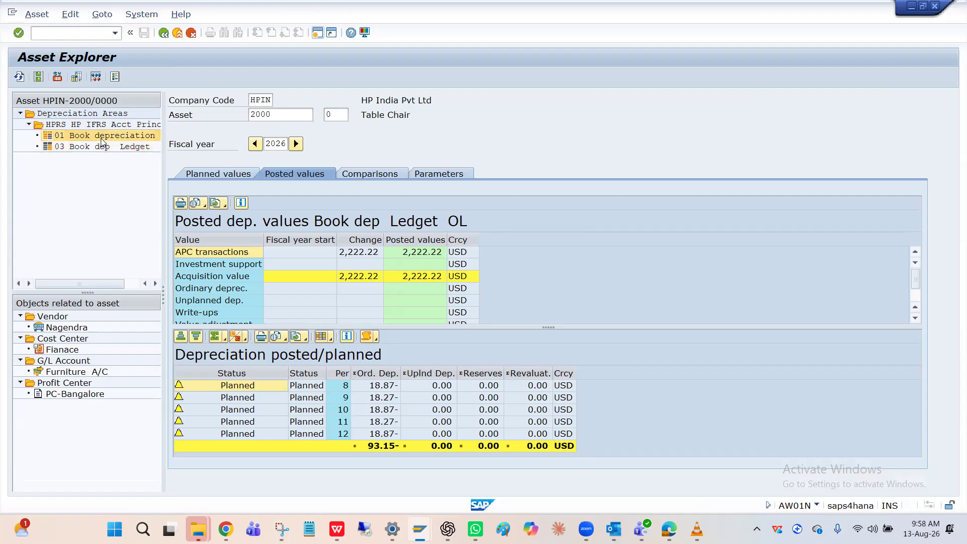
pyautogui.click(103, 147)
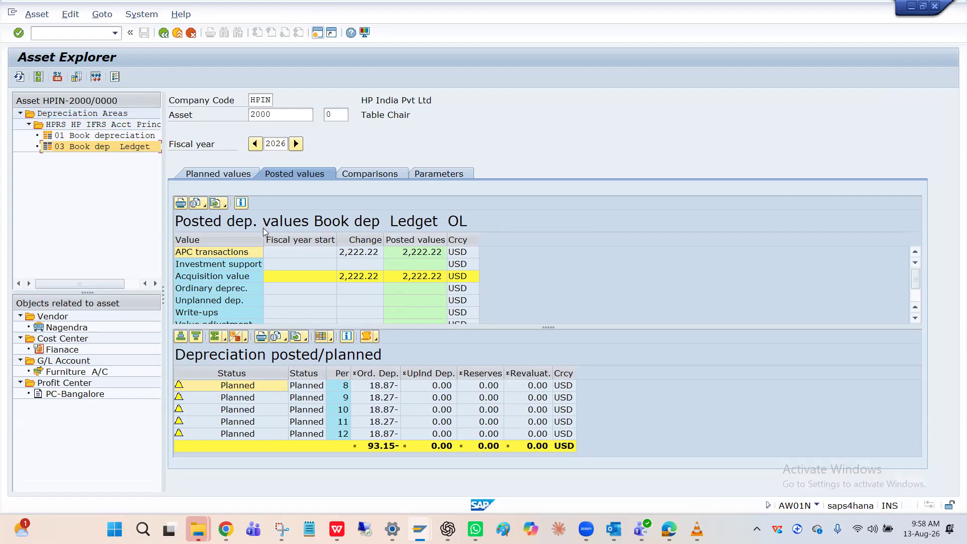
pyautogui.click(282, 119)
pyautogui.moveTo(282, 120); pyautogui.dragTo(248, 118)
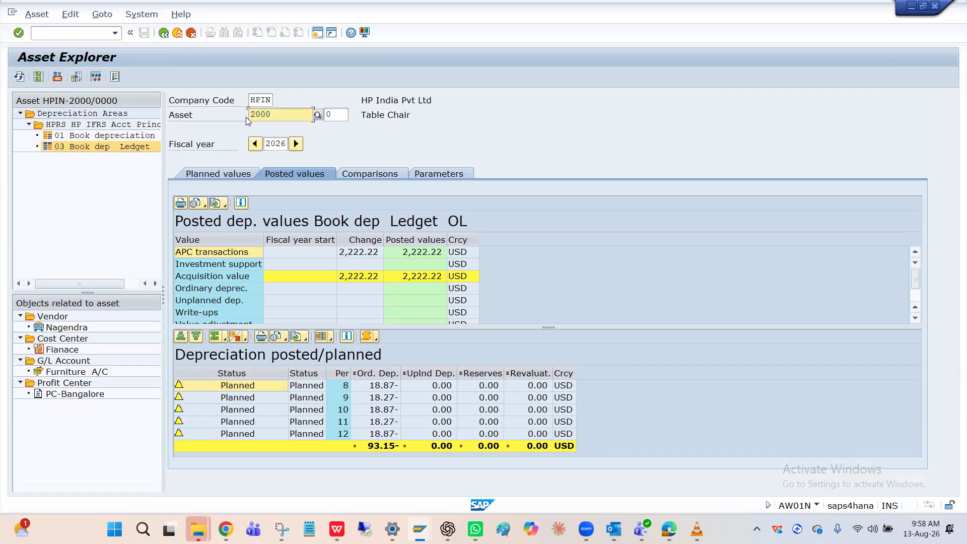
# Open asset creation with transaction AS01 in a new session.
pyautogui.click(101, 34)
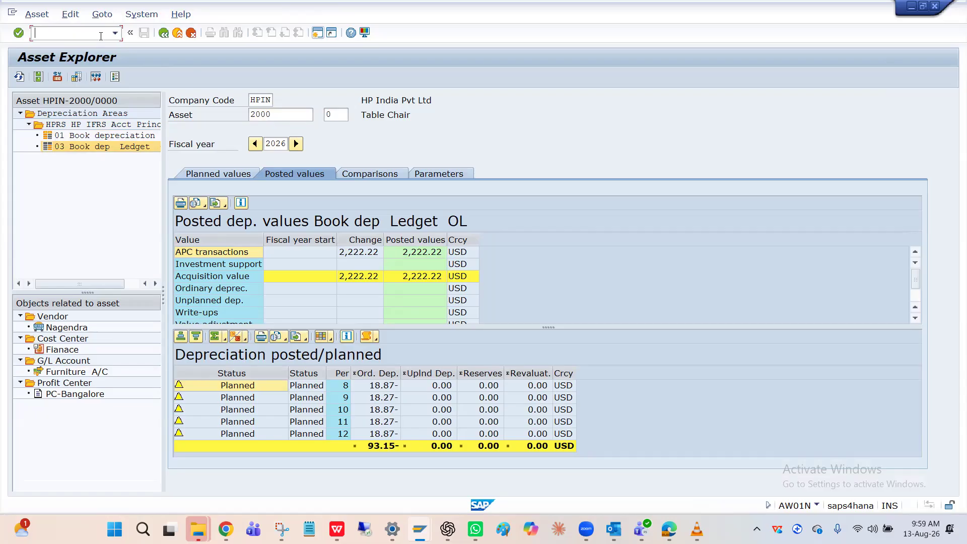
pyautogui.write('/oAs01')
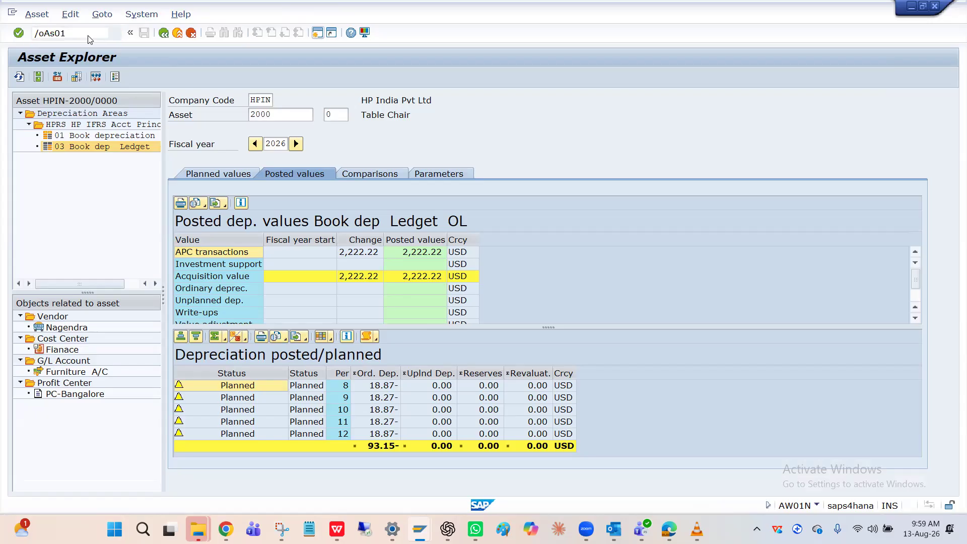
pyautogui.press('Return')
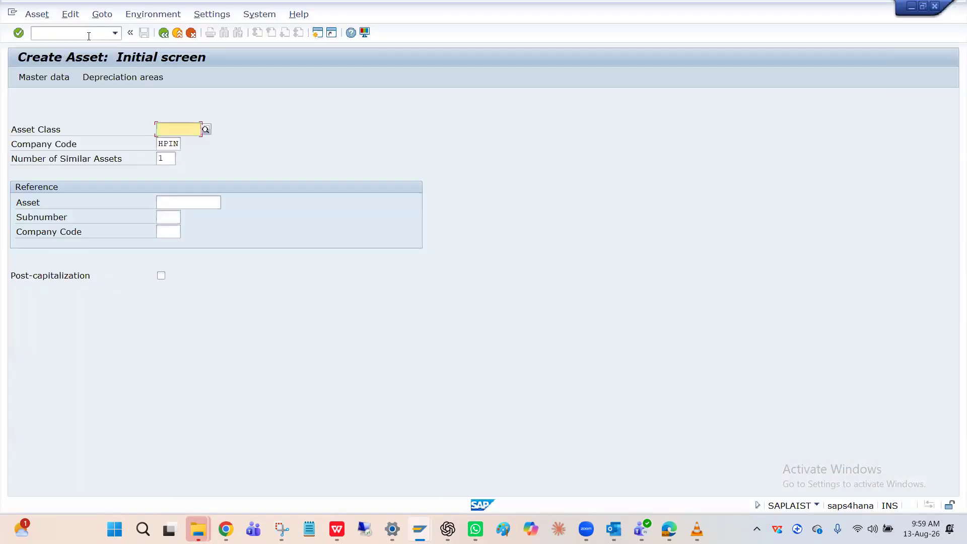
# Start a new asset of class HPFURNIT in company code HPIN with the description "Laptap".
pyautogui.press('Down')
pyautogui.press('Return')
pyautogui.press('Return')
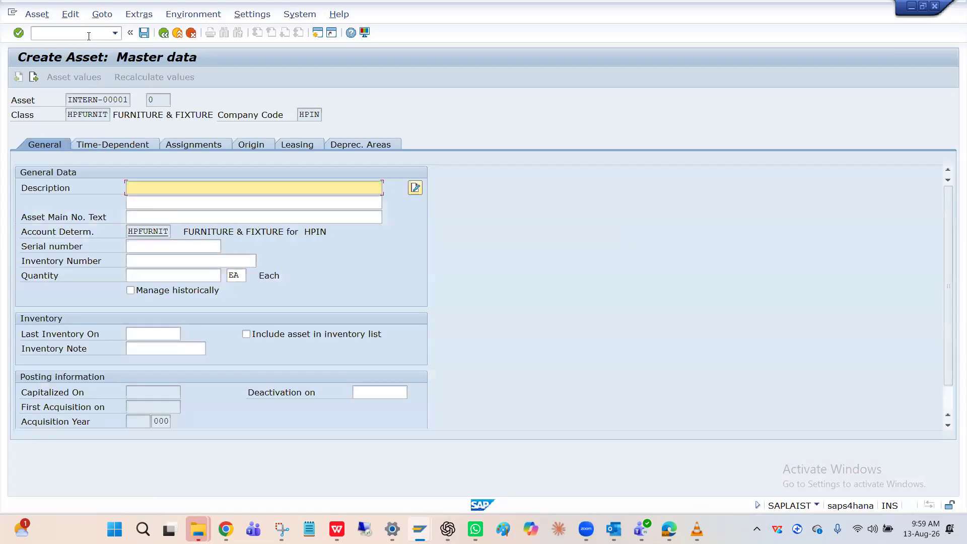
pyautogui.press('BackSpace')
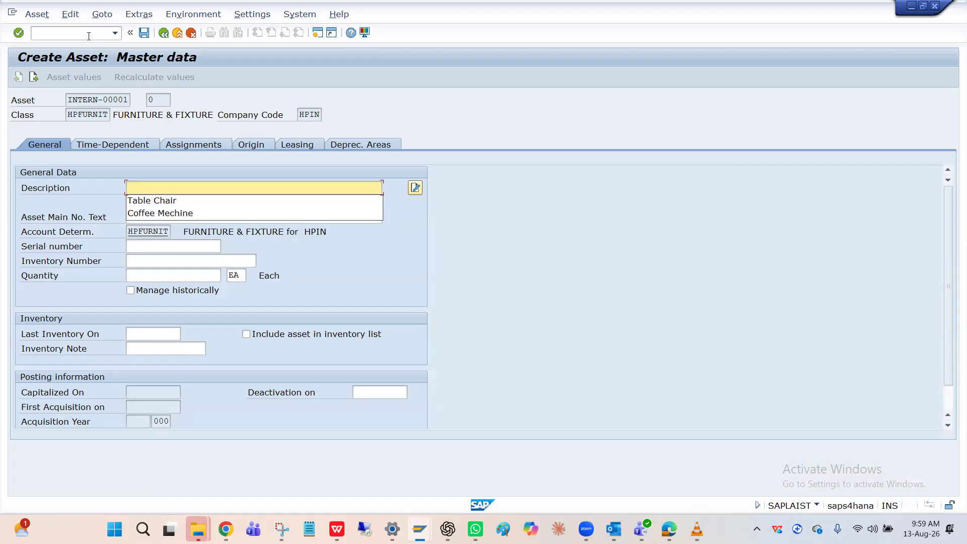
pyautogui.write('Laptap')
pyautogui.press('Return')
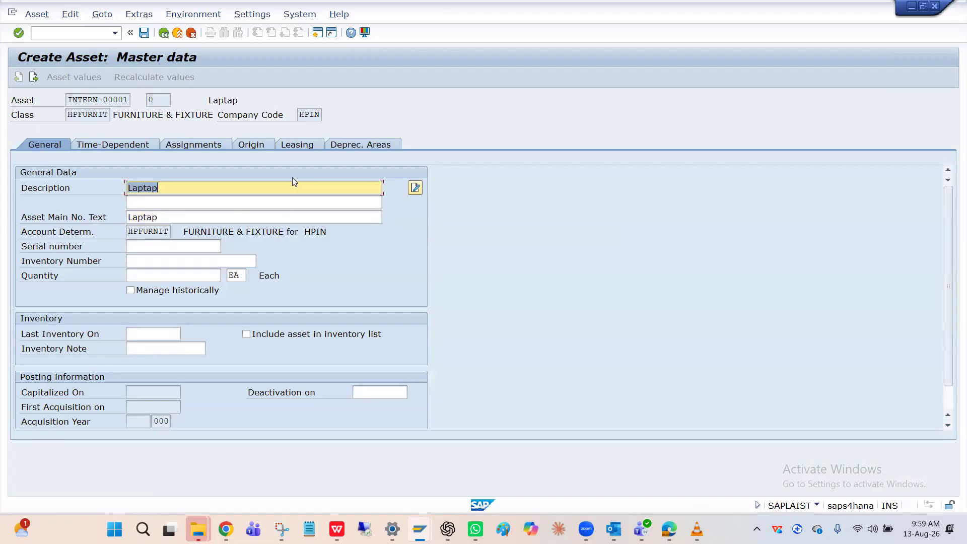
# Assign cost center FIN to the new asset, check its depreciation areas and save it.
pyautogui.click(137, 144)
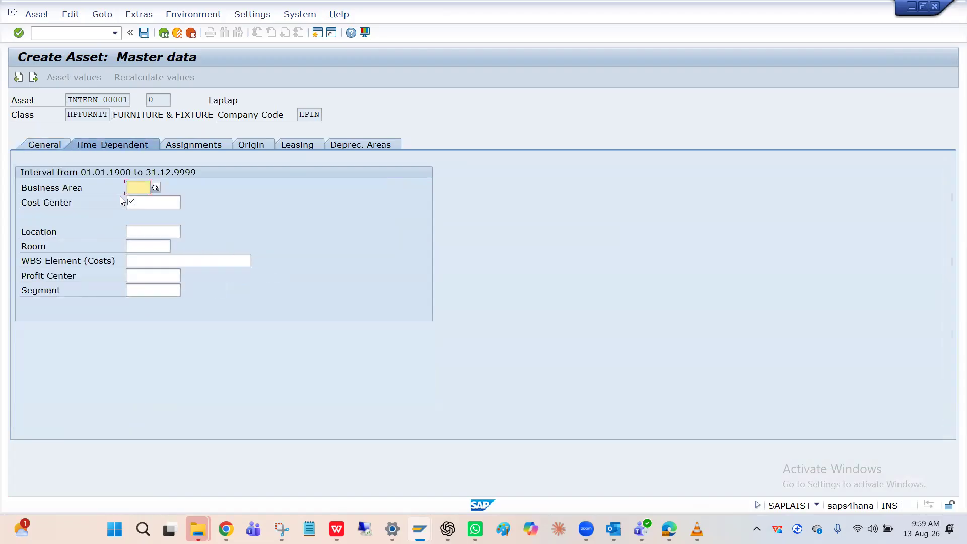
pyautogui.click(144, 201)
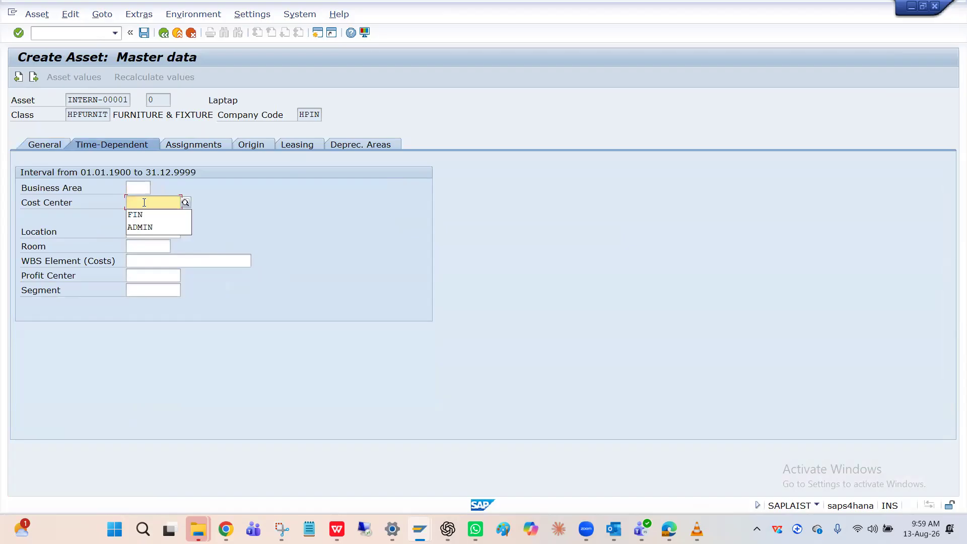
pyautogui.click(135, 214)
pyautogui.press('Return')
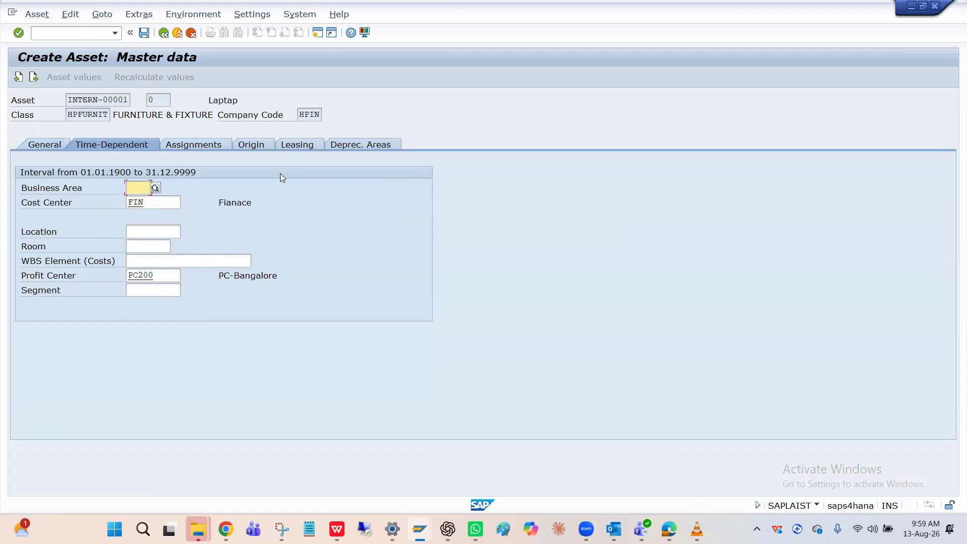
pyautogui.click(366, 146)
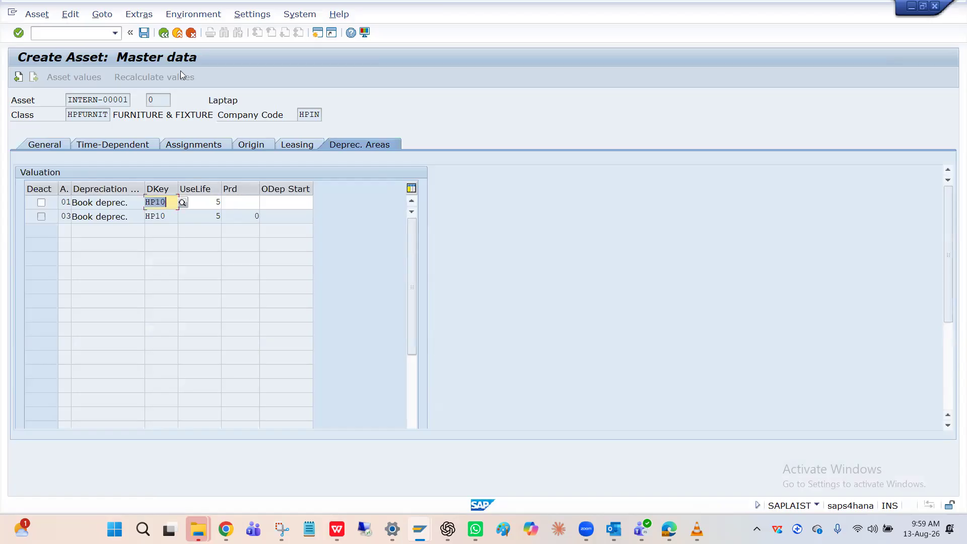
pyautogui.click(144, 34)
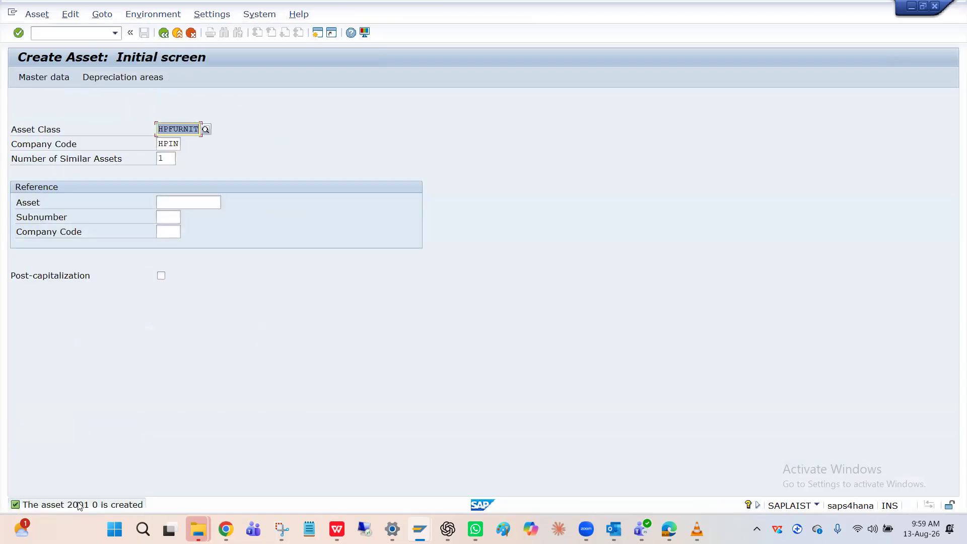
# Display the newly created asset 2001 with transaction AS03 in a new session.
pyautogui.click(87, 35)
pyautogui.write('/')
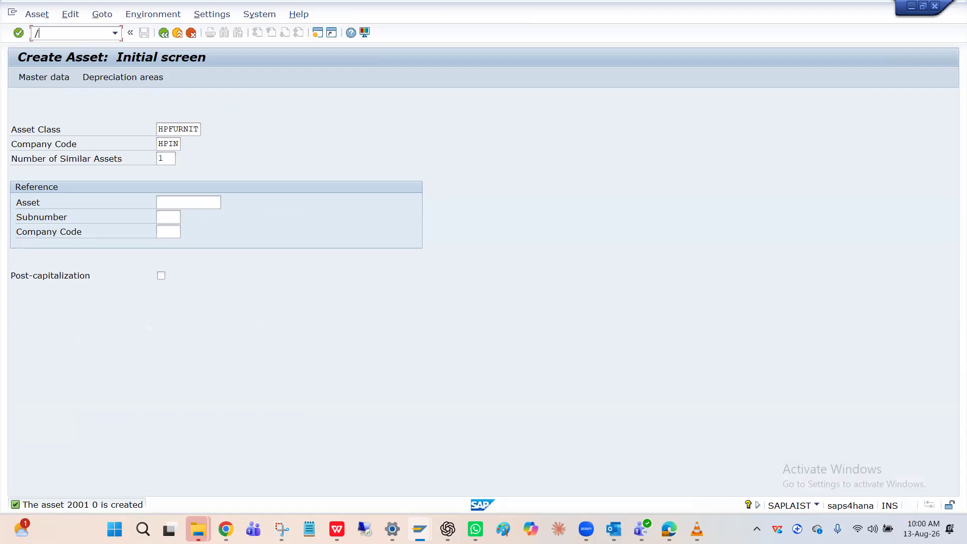
pyautogui.press('BackSpace')
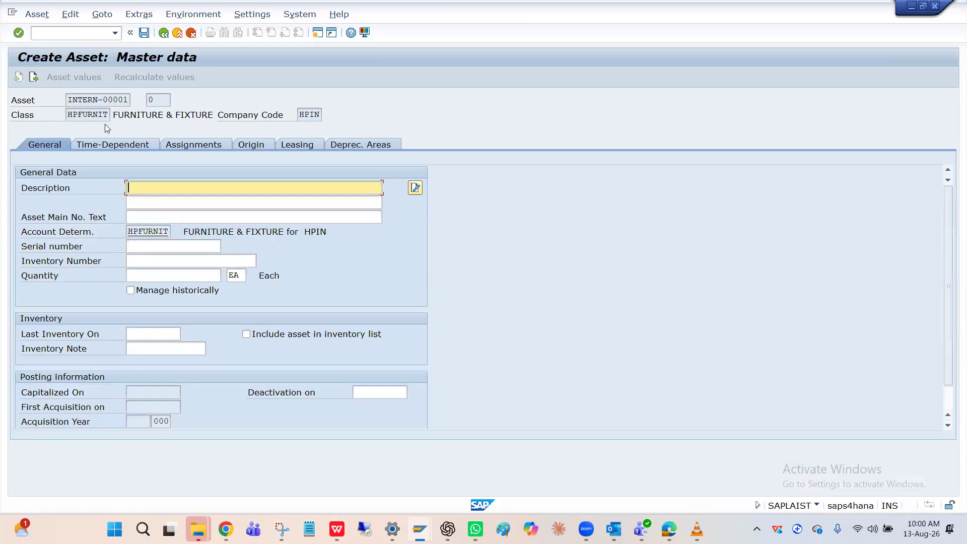
pyautogui.click(76, 36)
pyautogui.write('/nAs03')
pyautogui.press('Return')
pyautogui.press('Return')
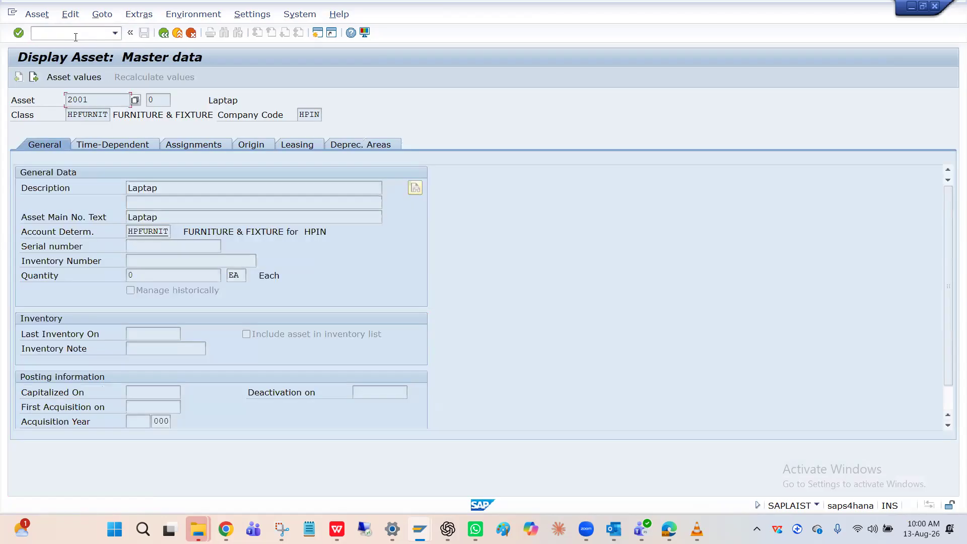
# Check asset 2001's depreciation areas in display mode and open its master data for changing.
pyautogui.click(374, 147)
pyautogui.click(273, 201)
pyautogui.click(38, 14)
pyautogui.click(54, 56)
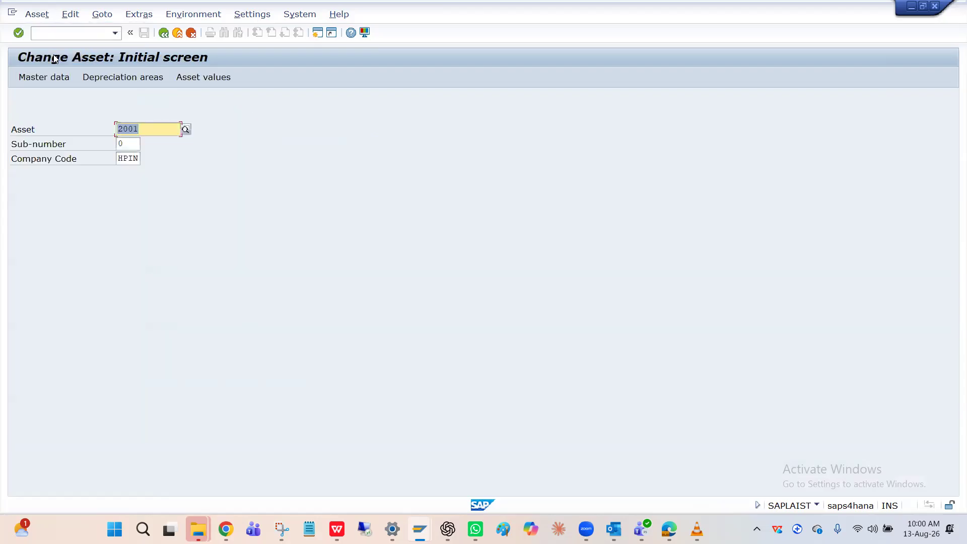
pyautogui.press('Return')
# Review asset 2001's time-dependent, assignment, origin and leasing data.
pyautogui.click(129, 145)
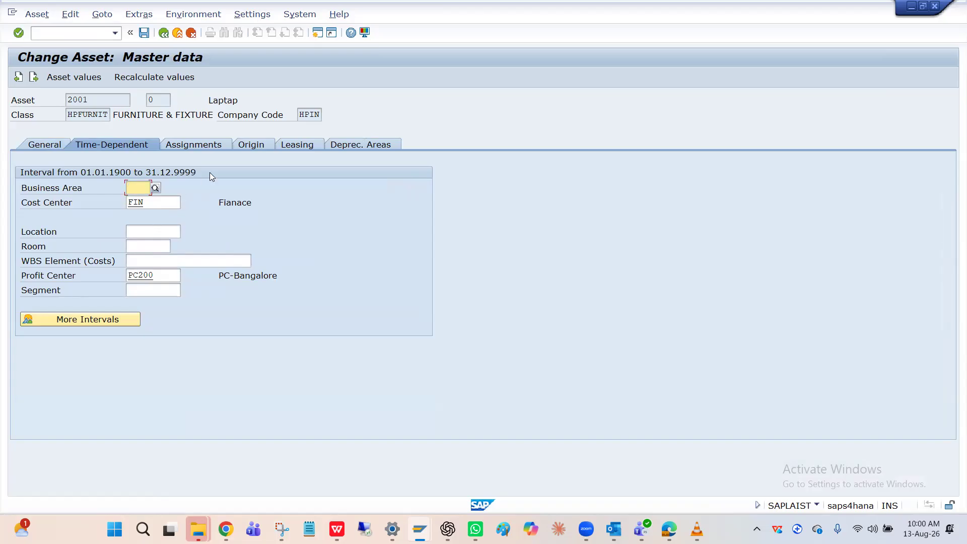
pyautogui.click(203, 148)
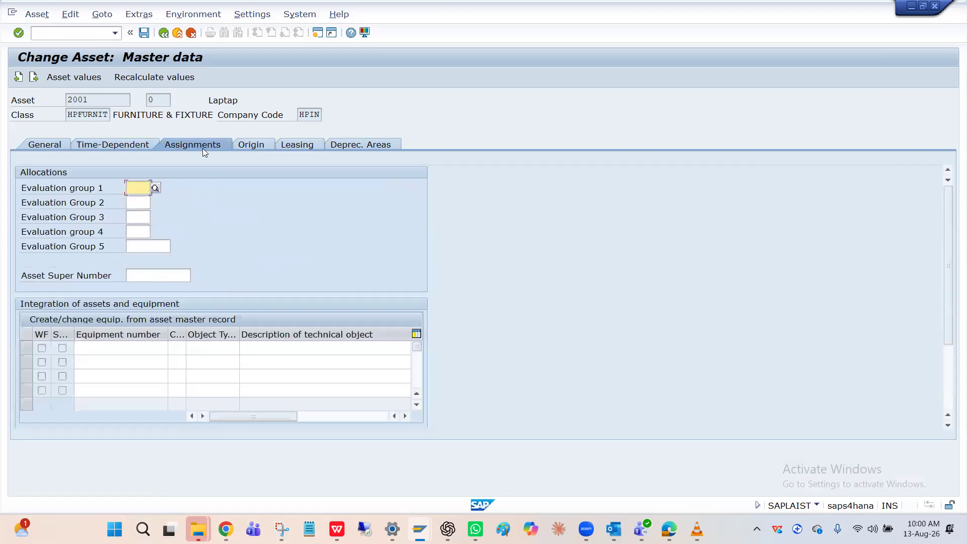
pyautogui.click(254, 145)
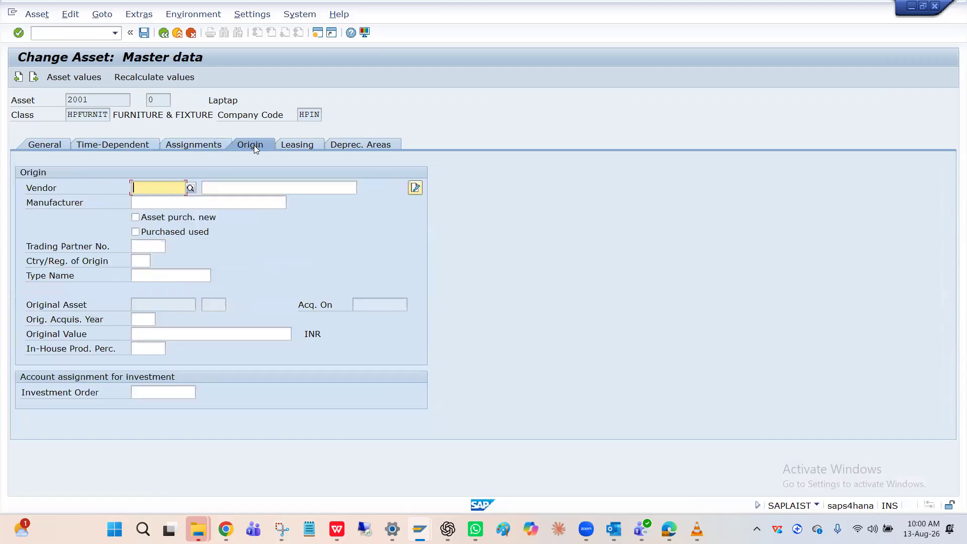
pyautogui.click(295, 150)
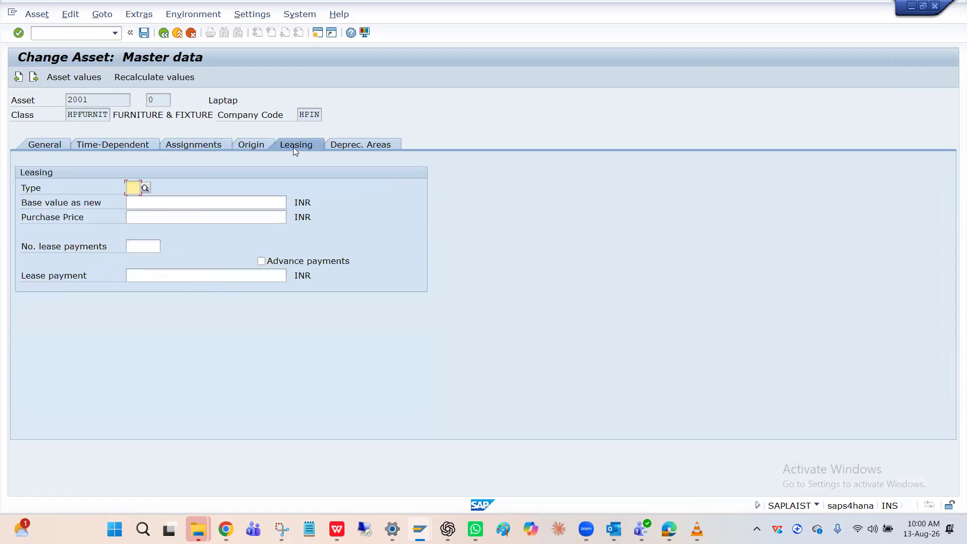
# Set the ordinary depreciation start date of asset 2001's area 01 to 01.08.2026.
pyautogui.click(357, 144)
pyautogui.click(295, 202)
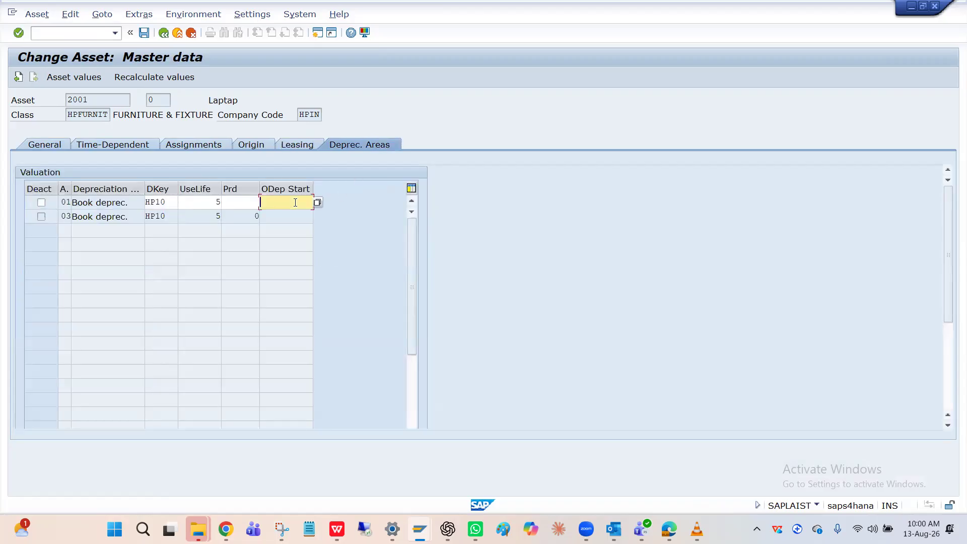
pyautogui.press('Down')
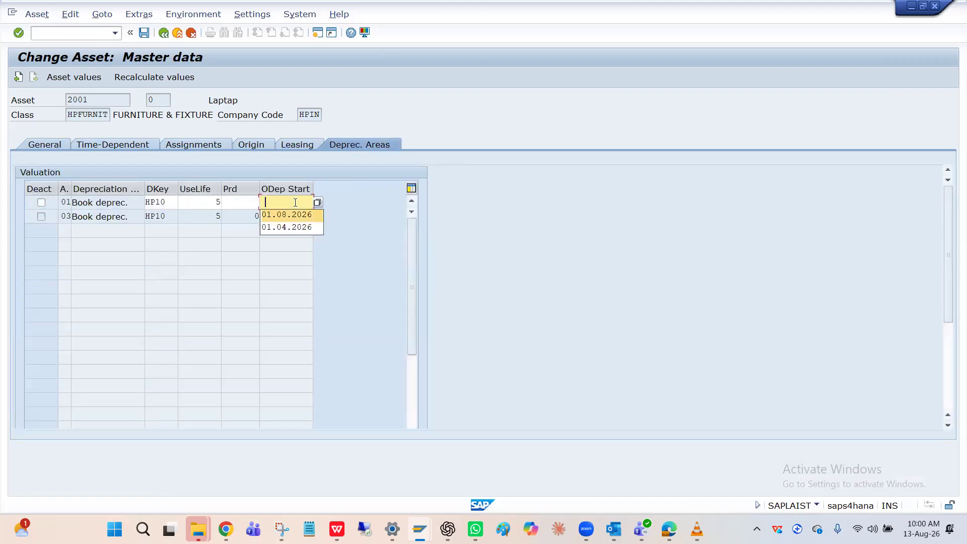
pyautogui.press('Return')
pyautogui.press('Return')
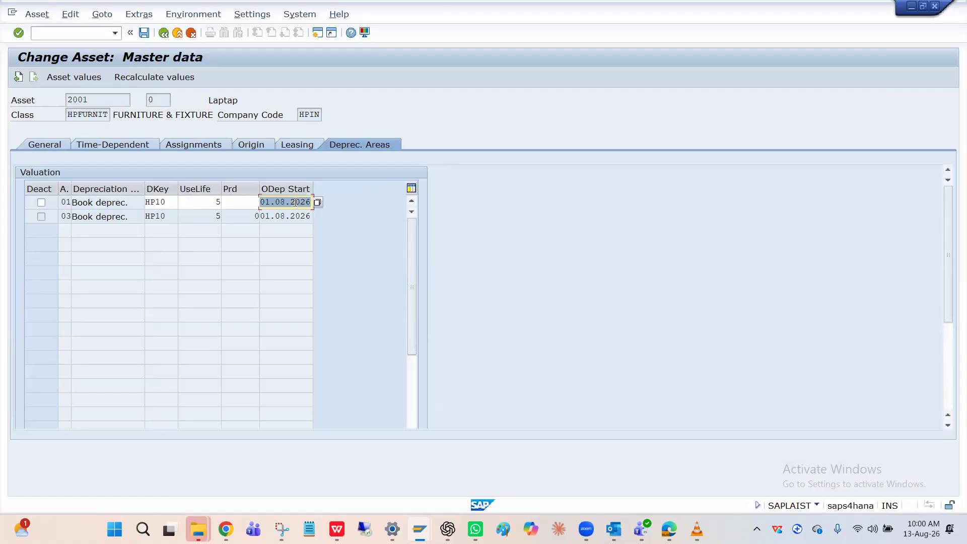
# Check asset 2001's capitalization date field and depreciation areas, and save the asset.
pyautogui.click(44, 146)
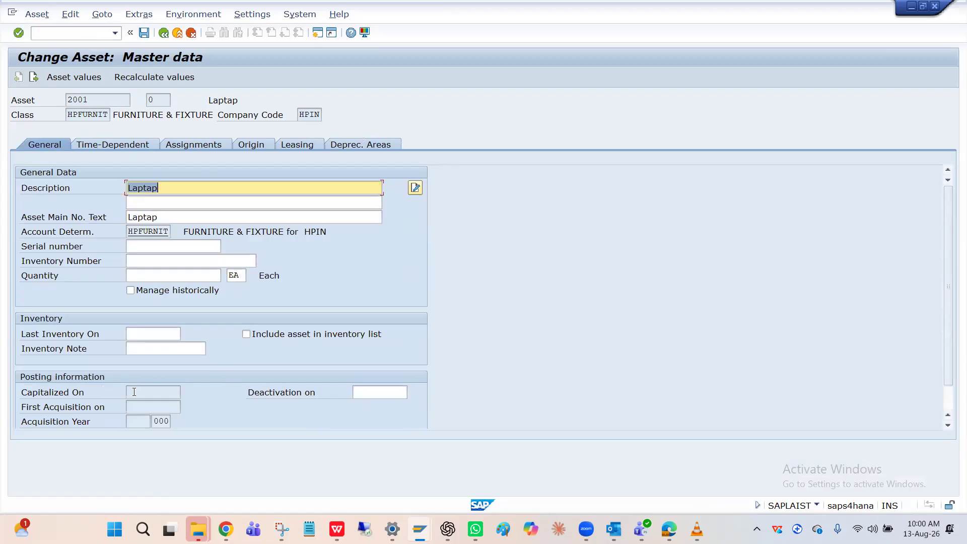
pyautogui.click(134, 391)
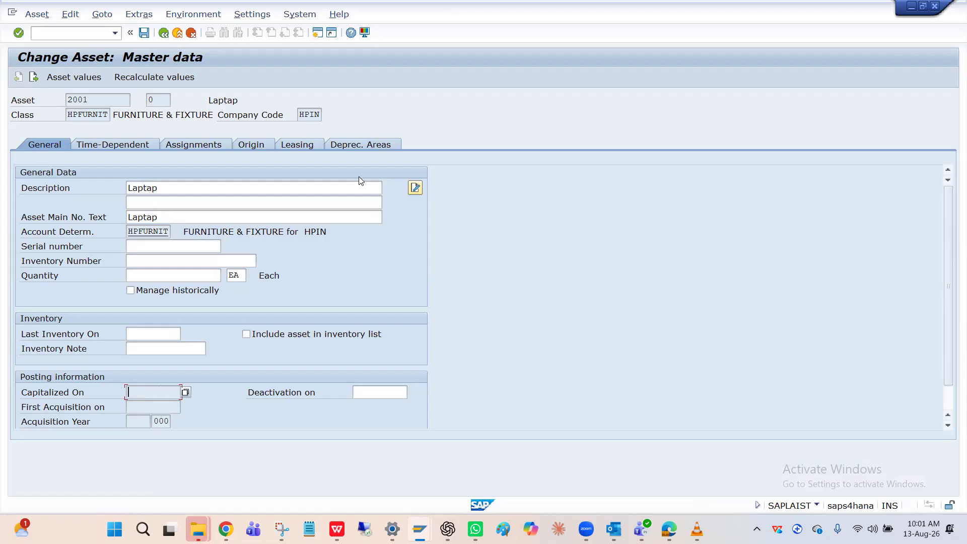
pyautogui.click(369, 145)
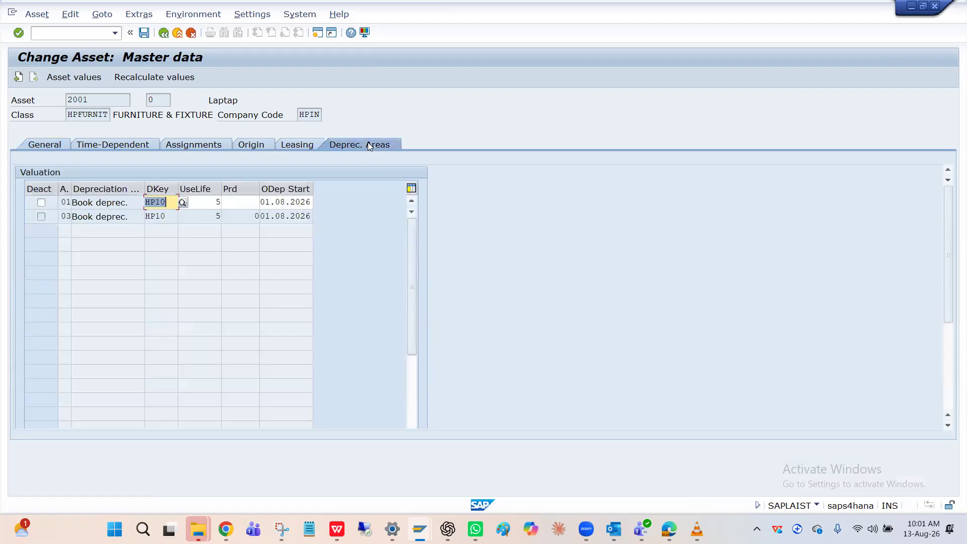
pyautogui.hotkey('ctrl', 's')
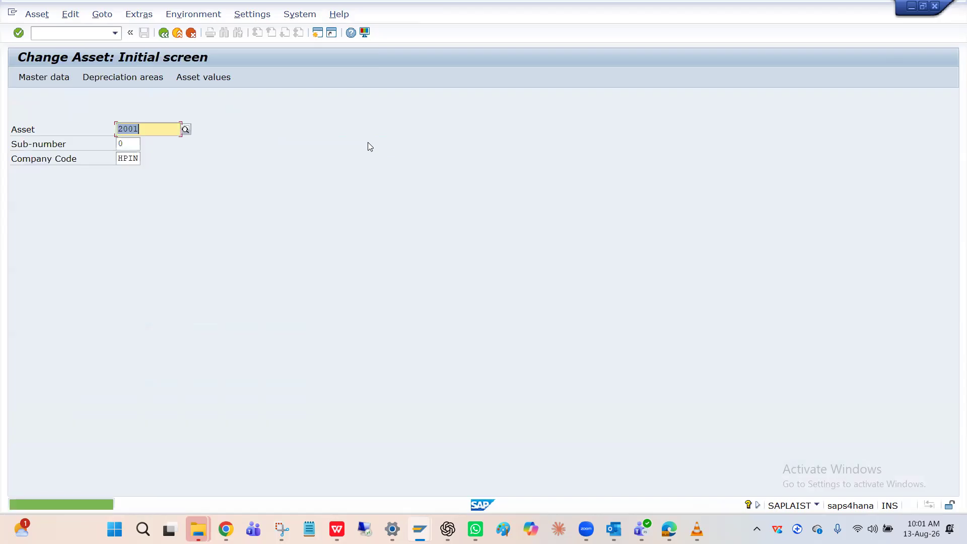
# Reopen asset 2001 and examine the depreciation start dates of areas 01 and 03.
pyautogui.press('Return')
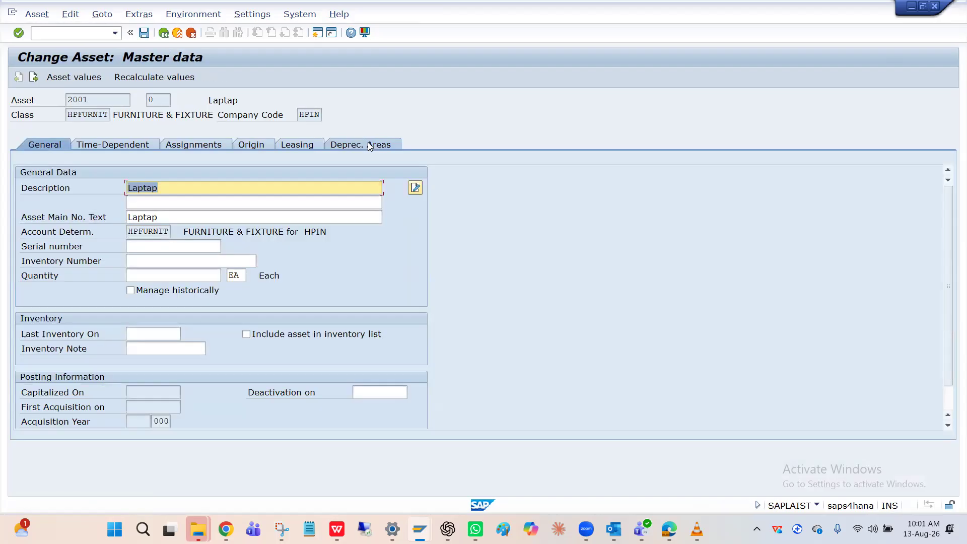
pyautogui.click(369, 145)
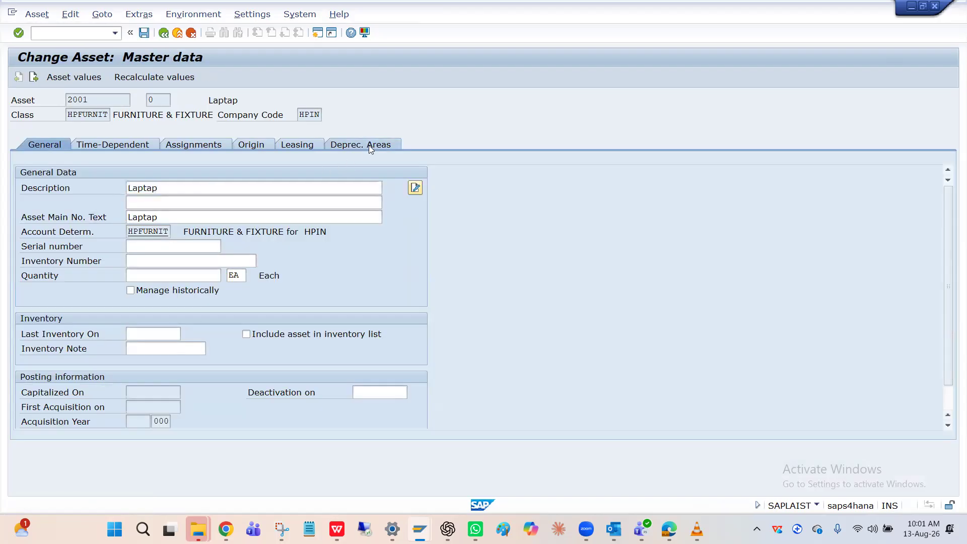
pyautogui.click(296, 201)
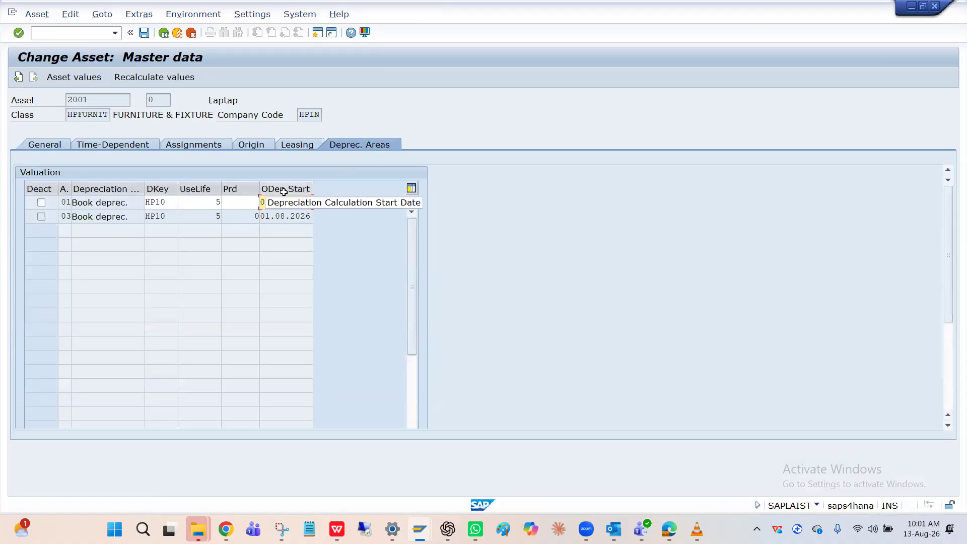
pyautogui.click(285, 216)
pyautogui.click(286, 204)
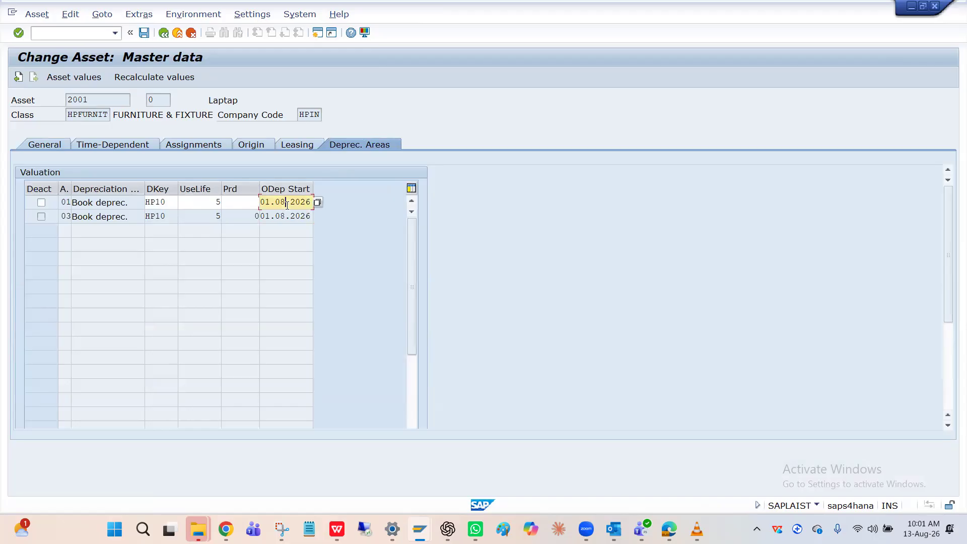
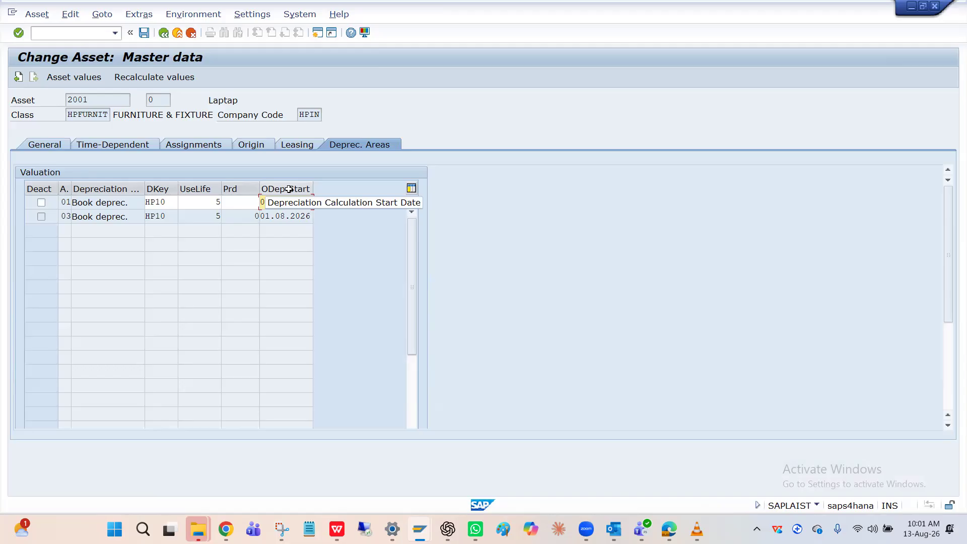
# Try month 04 in area 01's depreciation start date, restore it to 01.08.2026 and save asset 2001.
pyautogui.click(286, 203)
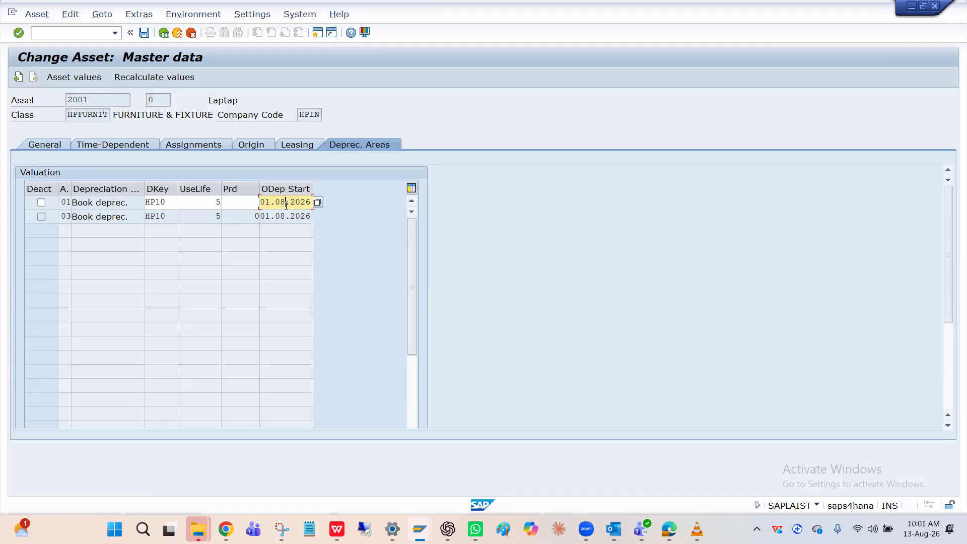
pyautogui.press('BackSpace')
pyautogui.write('4')
pyautogui.press('BackSpace')
pyautogui.write('8')
pyautogui.hotkey('ctrl', 's')
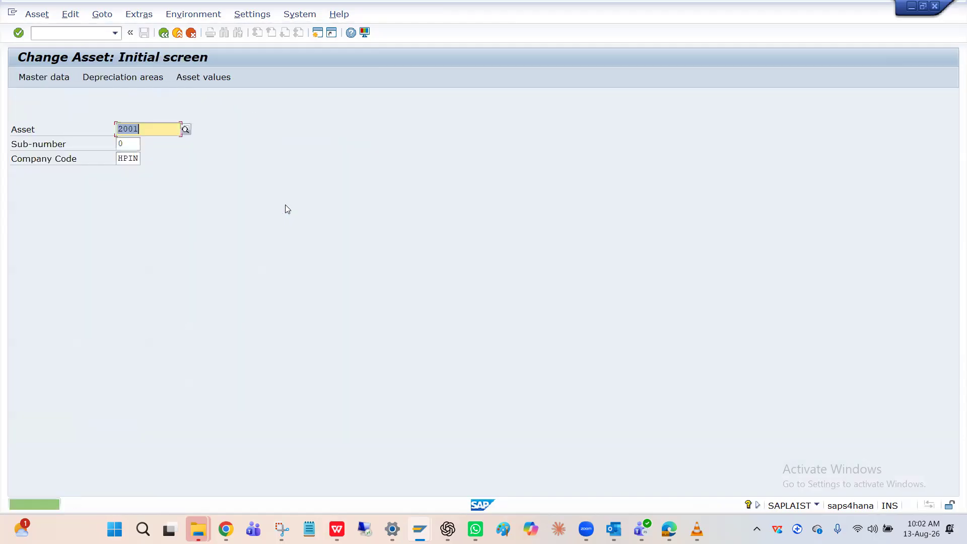
# Reopen asset 2001 to check its posting information, and return to the initial change screen.
pyautogui.press('Return')
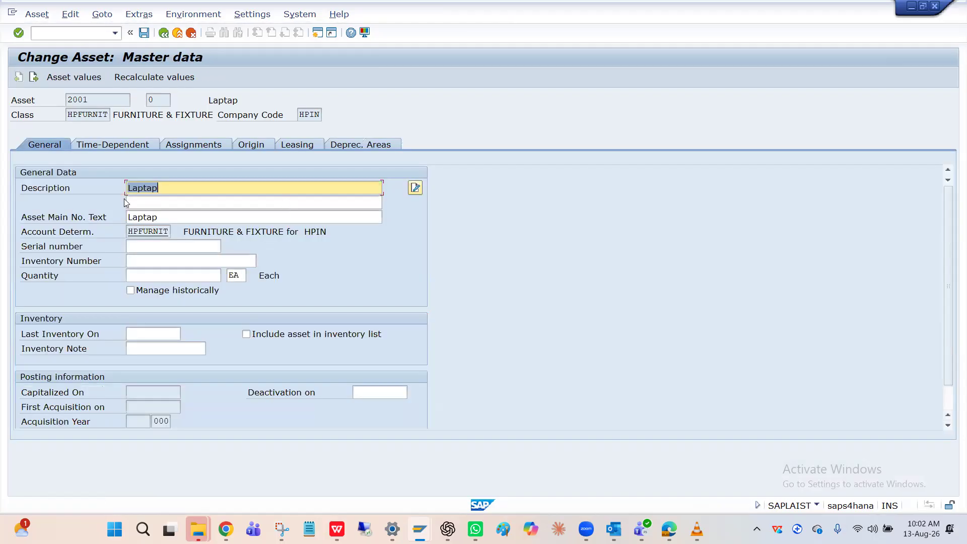
pyautogui.scroll(-1, 113, 335)
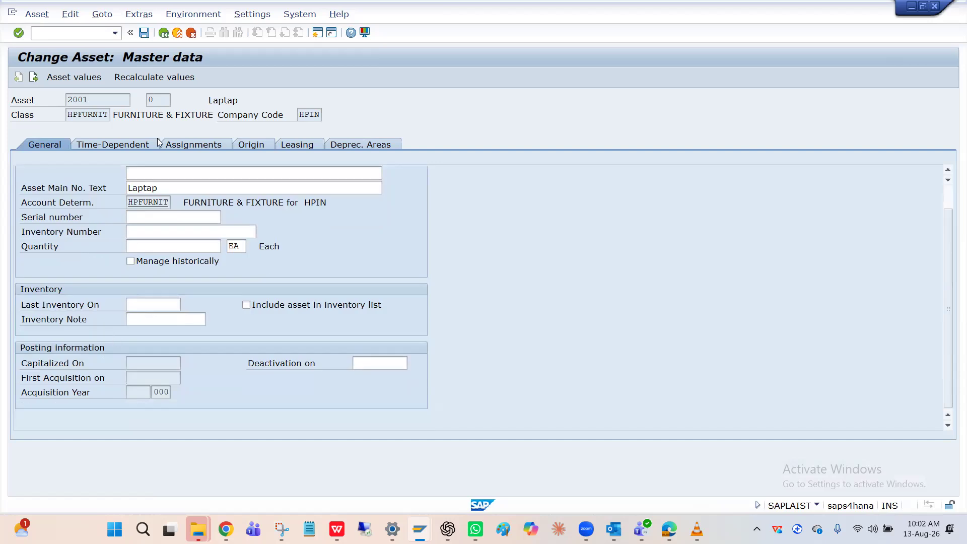
pyautogui.click(162, 34)
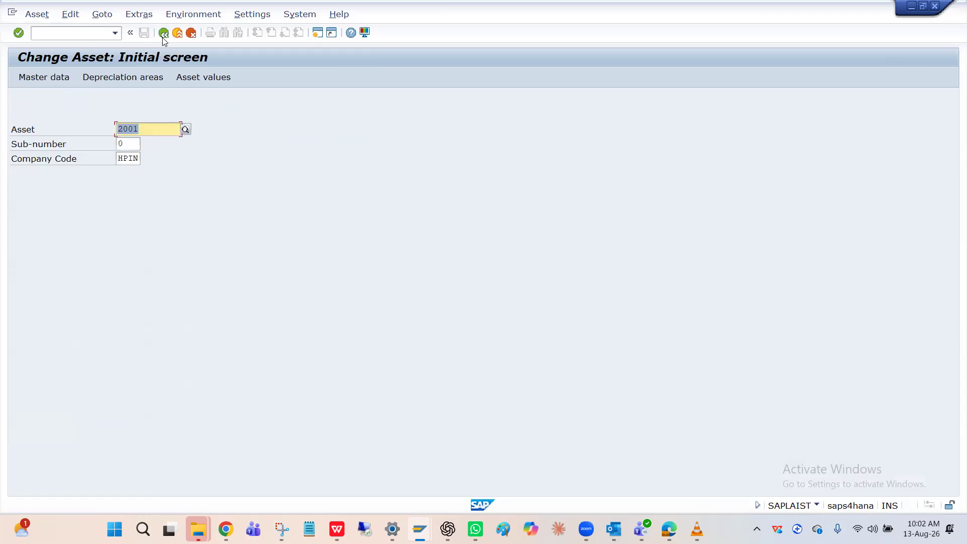
# Open asset 2000 for changing and examine its capitalization date.
pyautogui.click(145, 130)
pyautogui.press('BackSpace')
pyautogui.write('0')
pyautogui.press('Return')
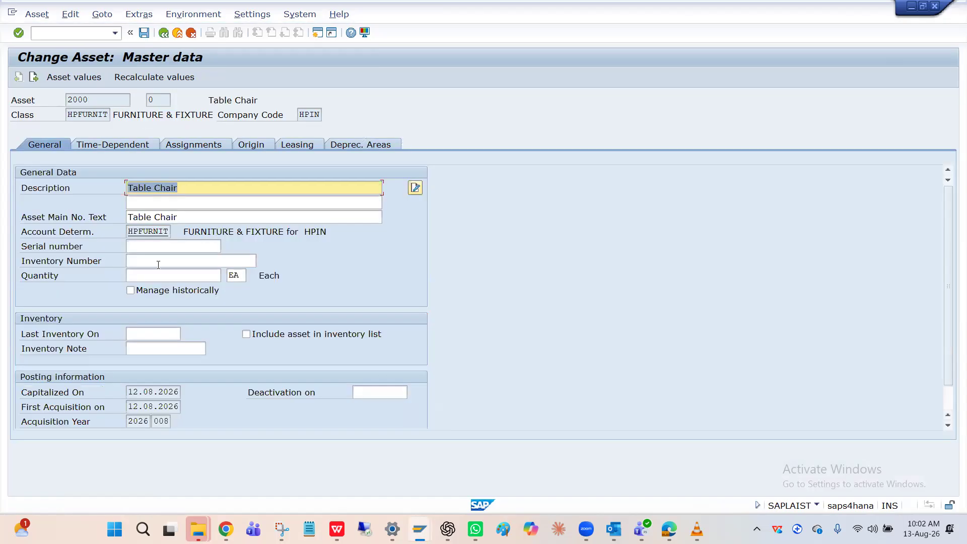
pyautogui.click(145, 392)
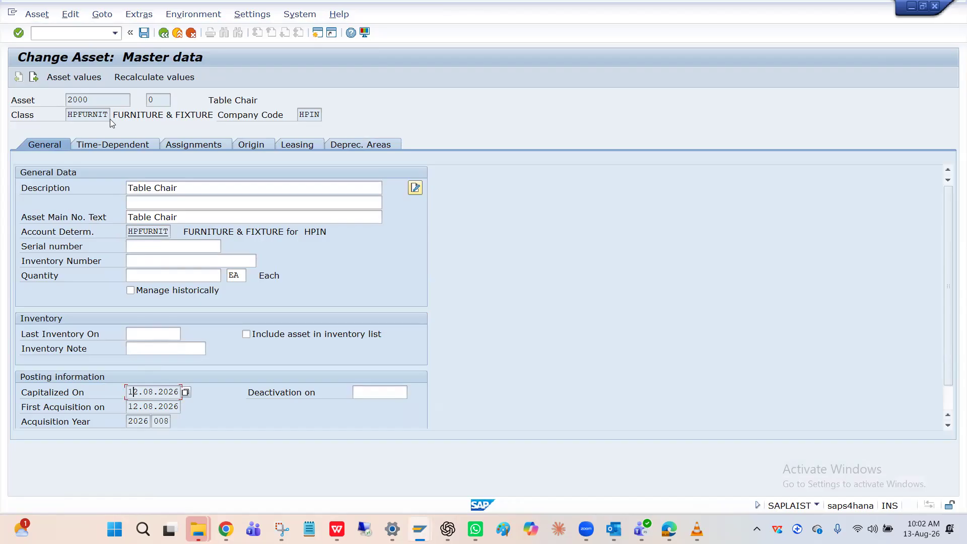
# Examine asset 2000's depreciation start dates, capitalization date, first acquisition date and time-dependent data, and leave the asset change transaction.
pyautogui.click(104, 100)
pyautogui.click(147, 393)
pyautogui.click(360, 144)
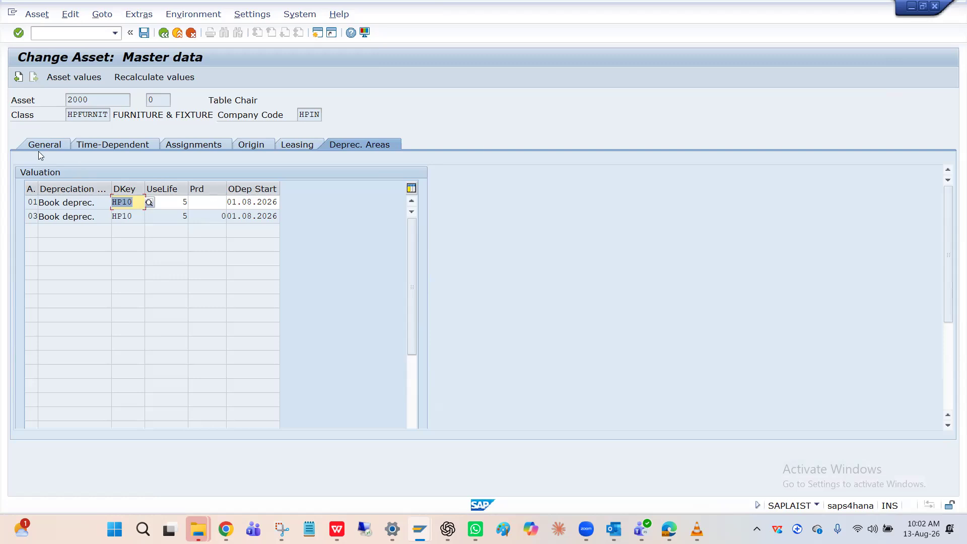
pyautogui.click(51, 144)
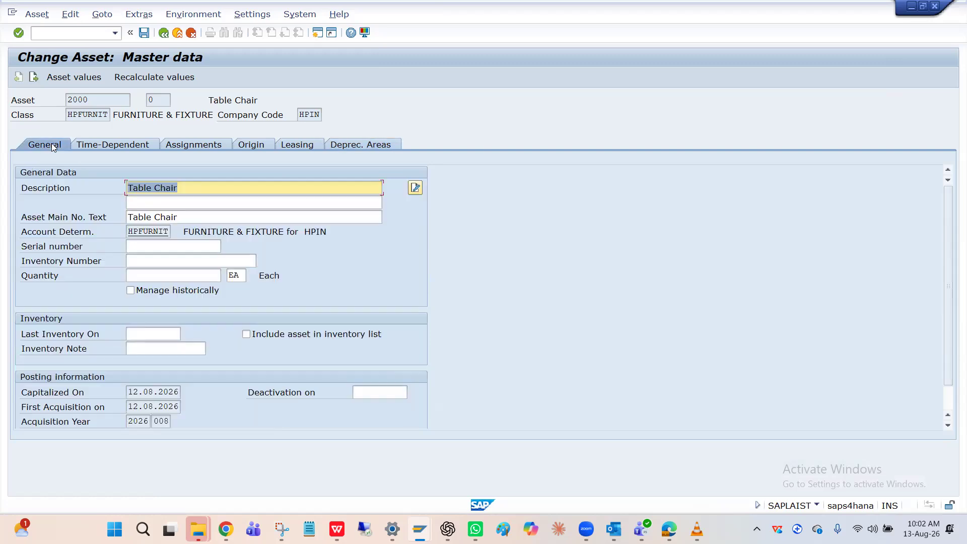
pyautogui.click(157, 392)
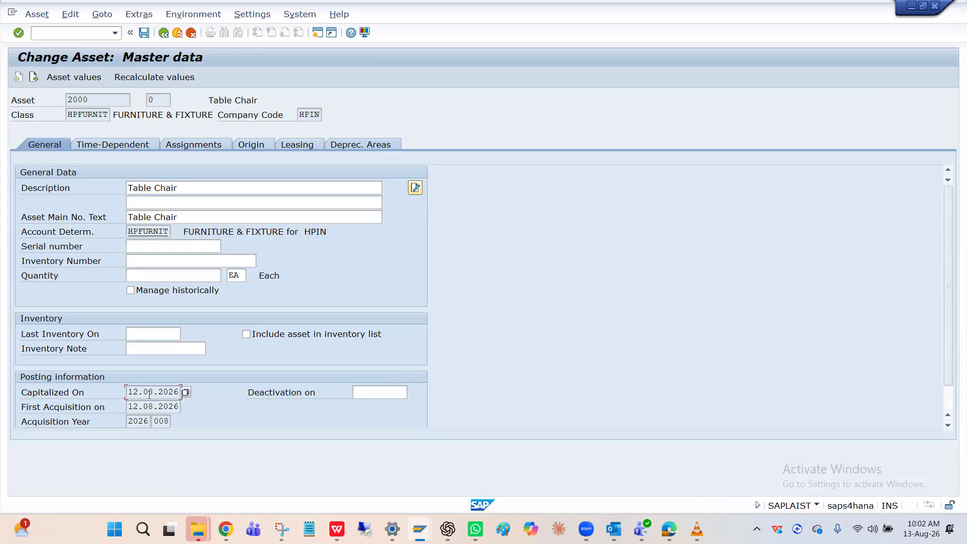
pyautogui.click(137, 406)
pyautogui.click(142, 144)
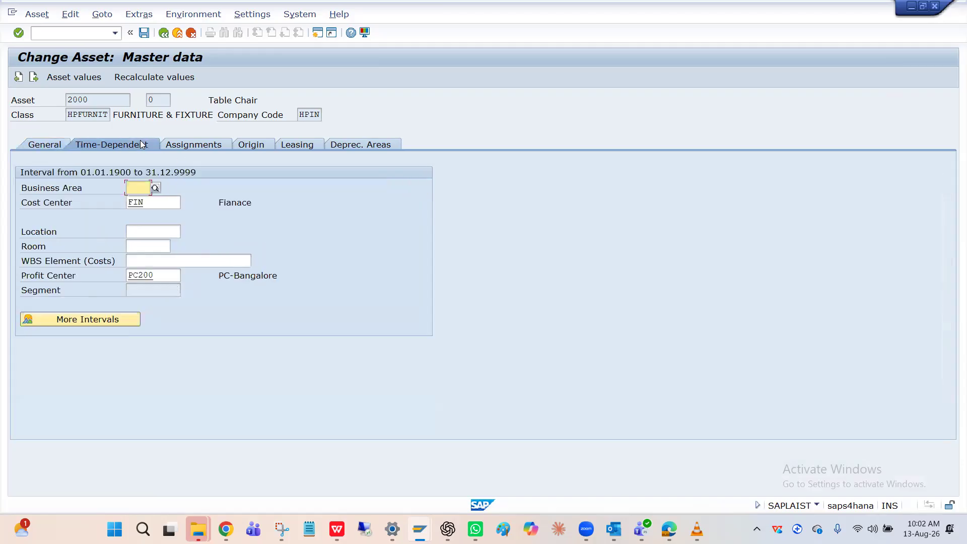
pyautogui.click(167, 36)
pyautogui.click(167, 36)
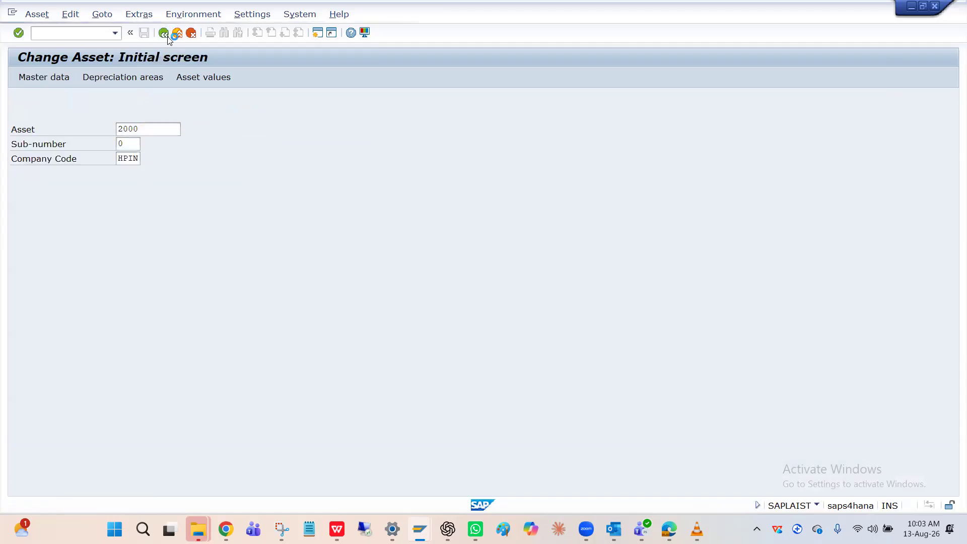
# Open the Asset Accounting configuration structure with transaction ORFA.
pyautogui.write('ORFA')
pyautogui.press('Return')
pyautogui.click(94, 154)
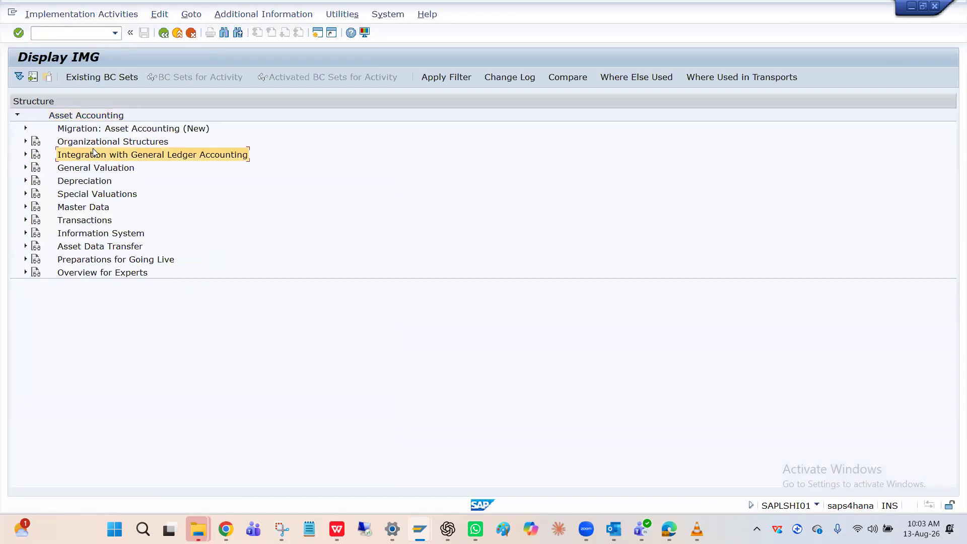
pyautogui.press('Down')
pyautogui.press('Down')
pyautogui.press('Up')
pyautogui.press('Right')
pyautogui.press('Down')
pyautogui.press('Down')
pyautogui.press('Down')
pyautogui.press('Down')
pyautogui.press('Up')
pyautogui.press('Up')
pyautogui.press('Up')
pyautogui.press('Up')
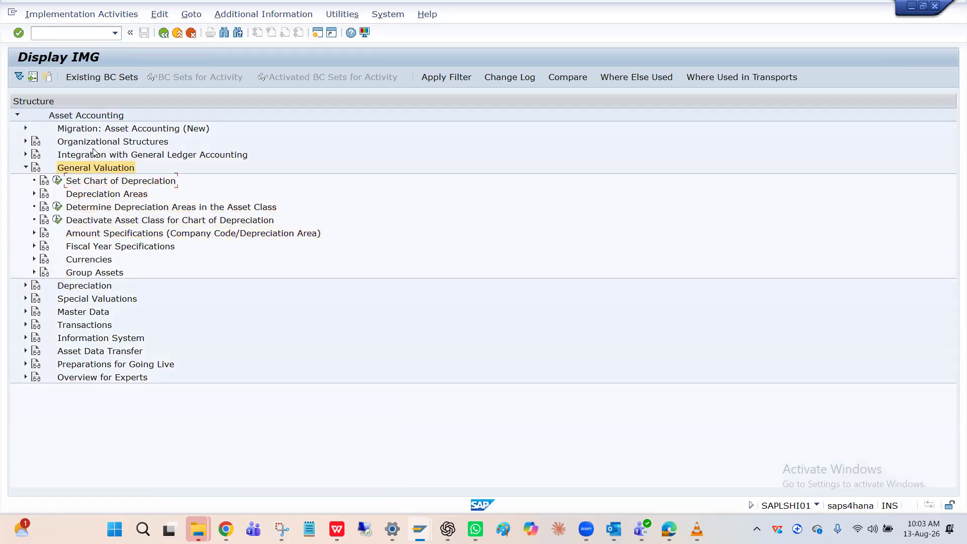
pyautogui.press('Left')
# Expand Depreciation, Valuation Methods and Depreciation Key in the configuration structure down to the Calculation Methods activities.
pyautogui.press('Down')
pyautogui.press('Down')
pyautogui.press('Up')
pyautogui.press('Down')
pyautogui.press('Down')
pyautogui.press('Up')
pyautogui.press('Up')
pyautogui.press('Right')
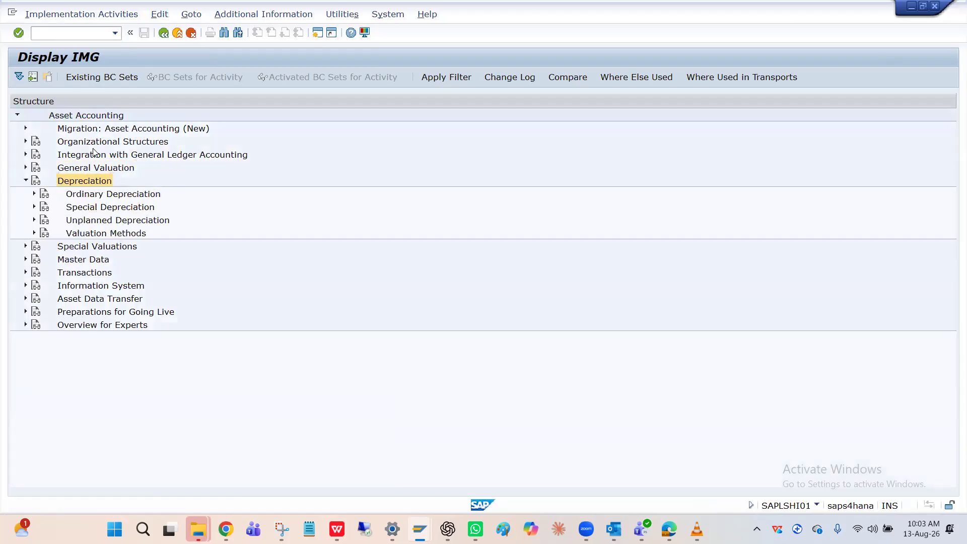
pyautogui.press('Down')
pyautogui.press('Down')
pyautogui.press('Down')
pyautogui.press('Down')
pyautogui.press('Right')
pyautogui.press('Down')
pyautogui.press('Down')
pyautogui.press('Up')
pyautogui.press('Right')
pyautogui.press('Down')
pyautogui.press('Right')
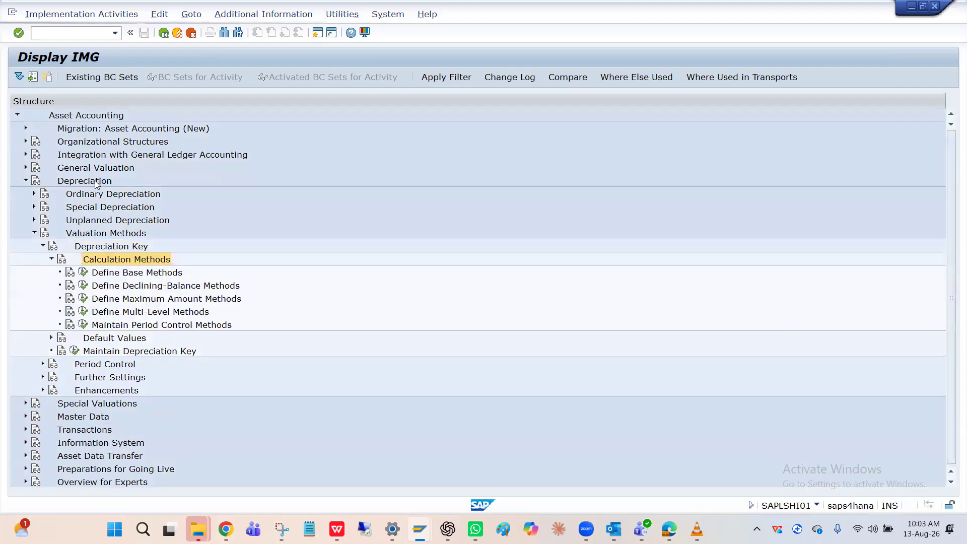
# Open Define Multi-Level Methods for chart of depreciation HPIN and position the list at method HP1.
pyautogui.click(85, 312)
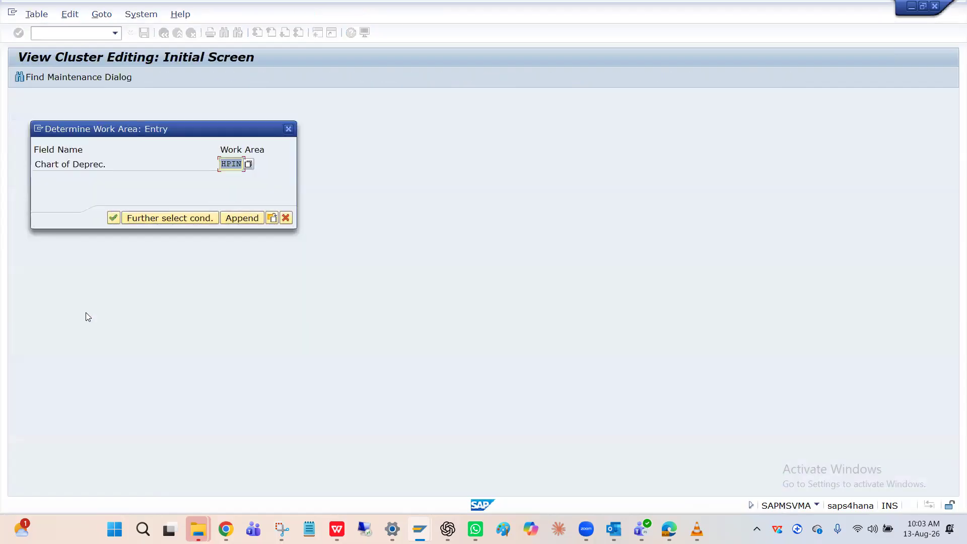
pyautogui.press('Return')
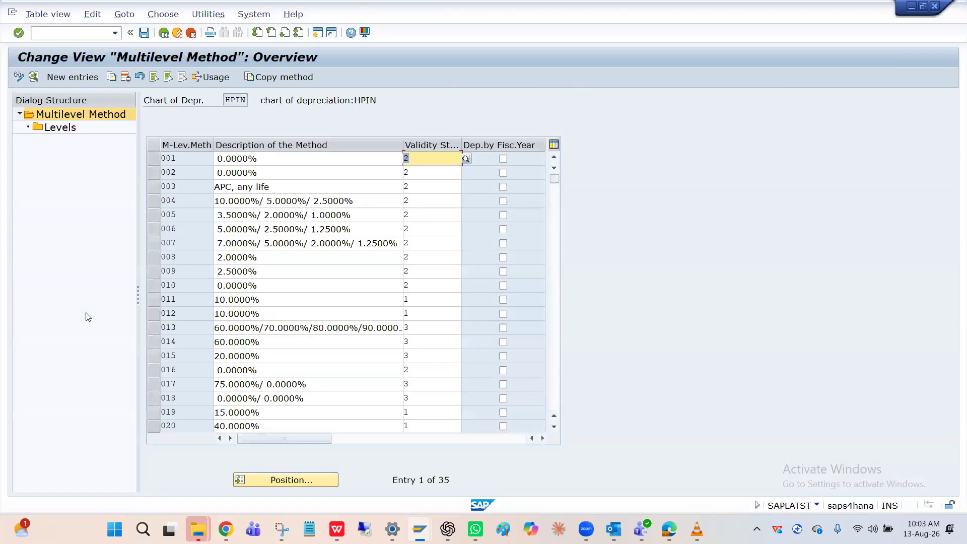
pyautogui.click(294, 480)
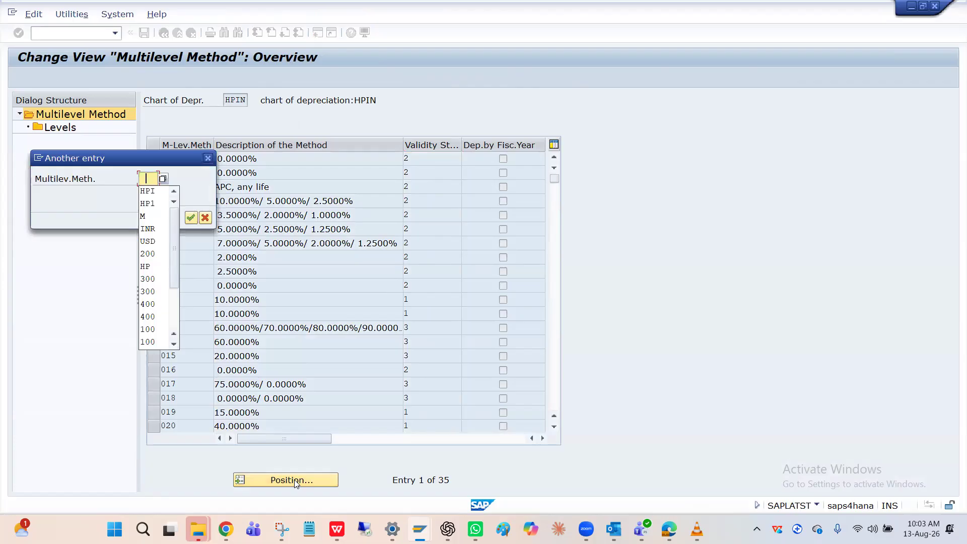
pyautogui.write('HP')
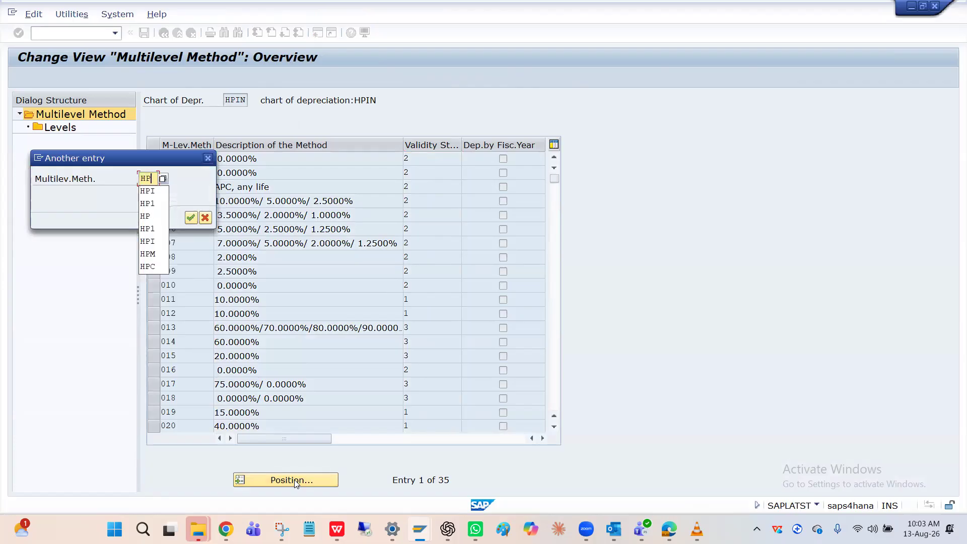
pyautogui.write('1')
pyautogui.press('Return')
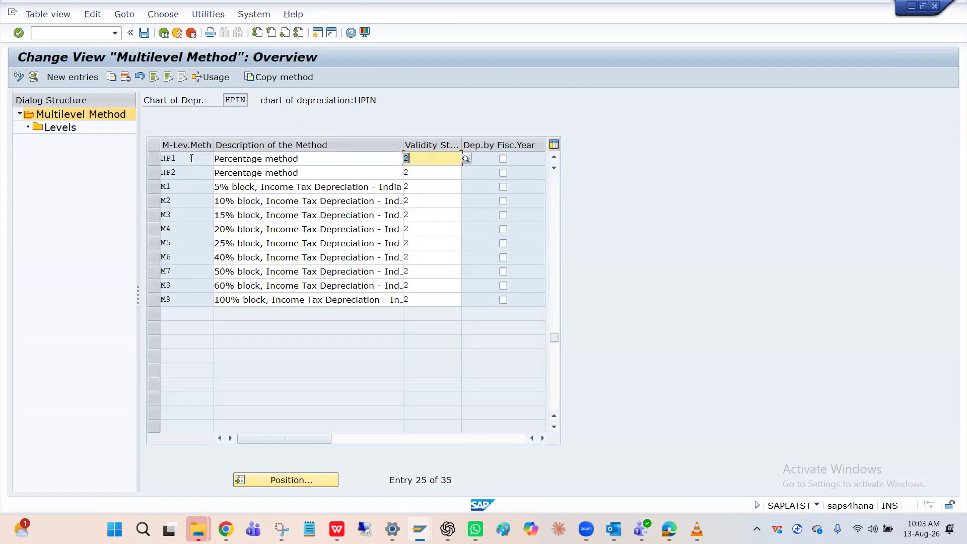
pyautogui.click(191, 158)
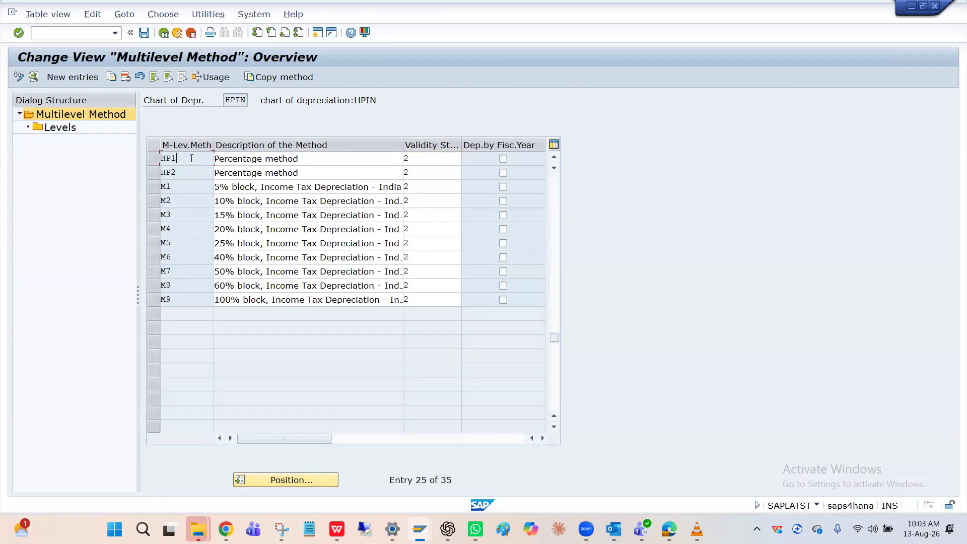
pyautogui.click(297, 482)
pyautogui.write('M1')
pyautogui.press('Return')
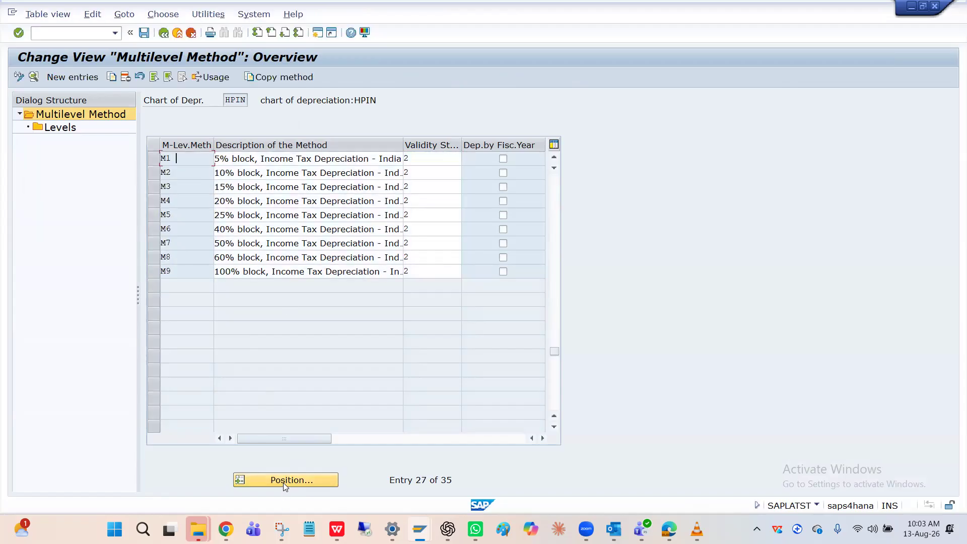
pyautogui.click(283, 481)
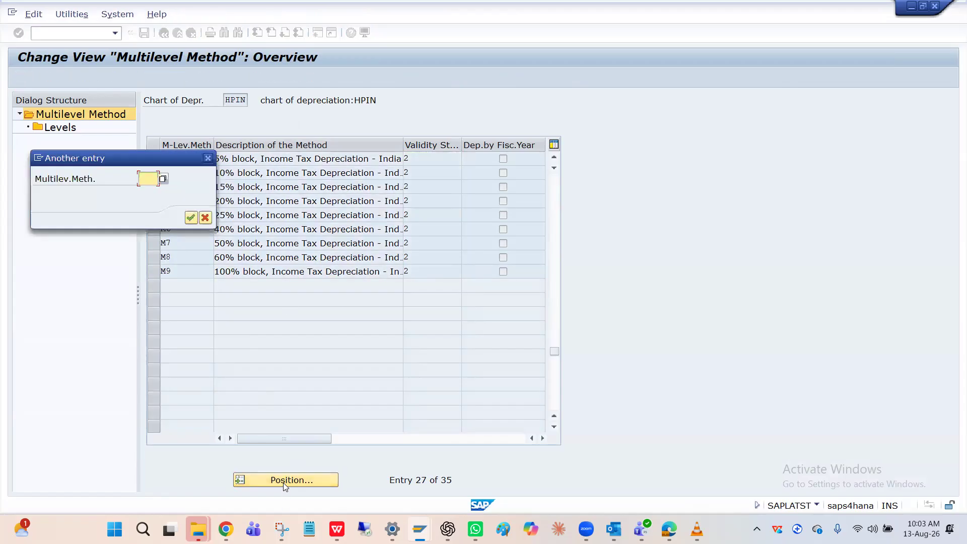
pyautogui.write('HP1')
pyautogui.press('Return')
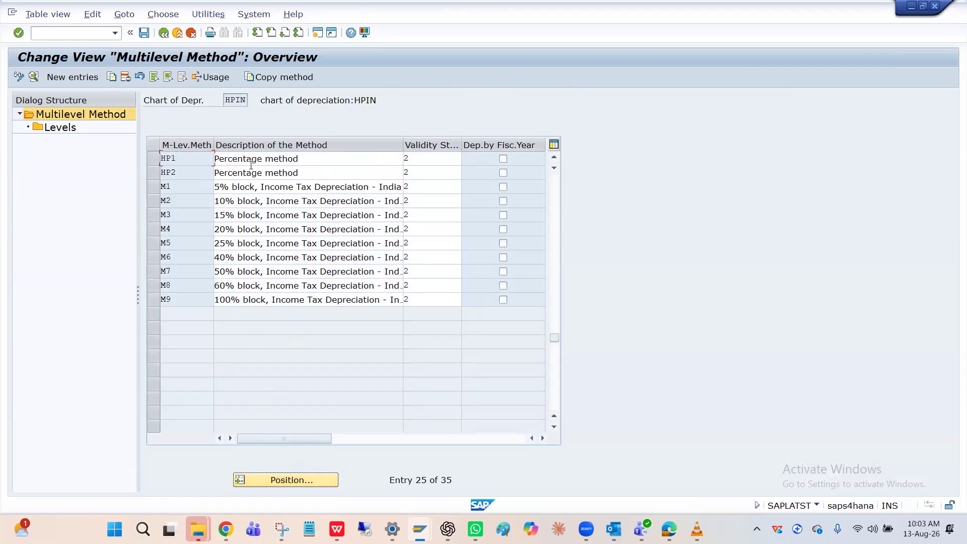
# Open the details of multilevel method HP1 and examine the available Validity Start options.
pyautogui.doubleClick(190, 160)
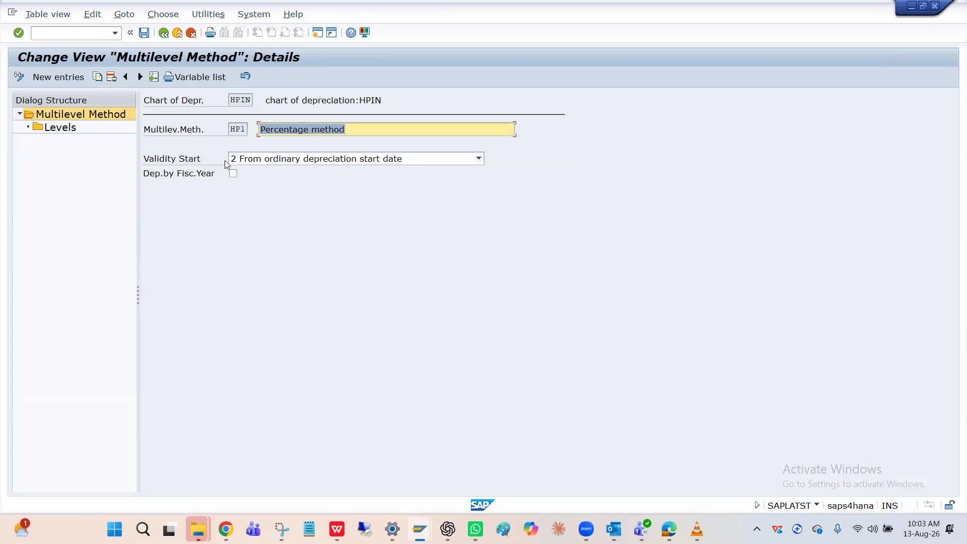
pyautogui.click(320, 159)
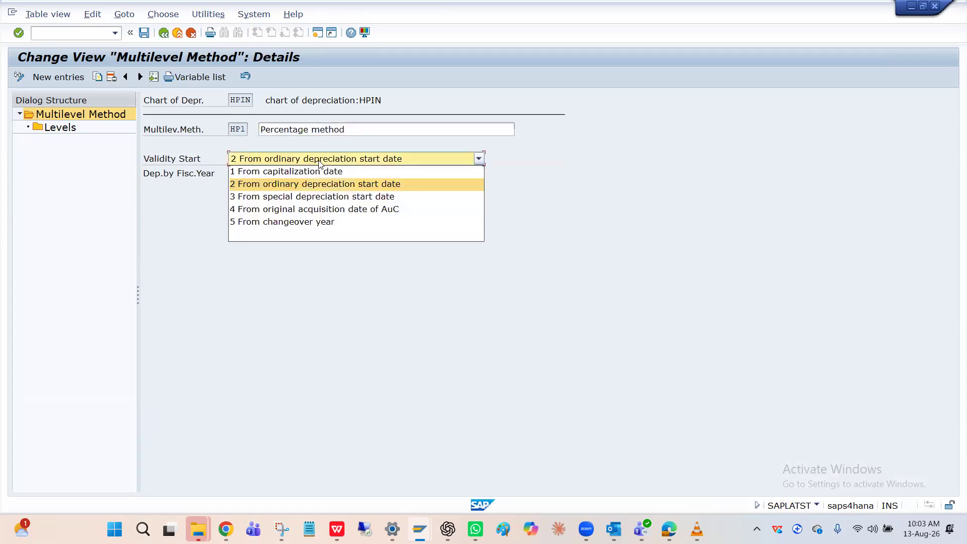
pyautogui.click(319, 160)
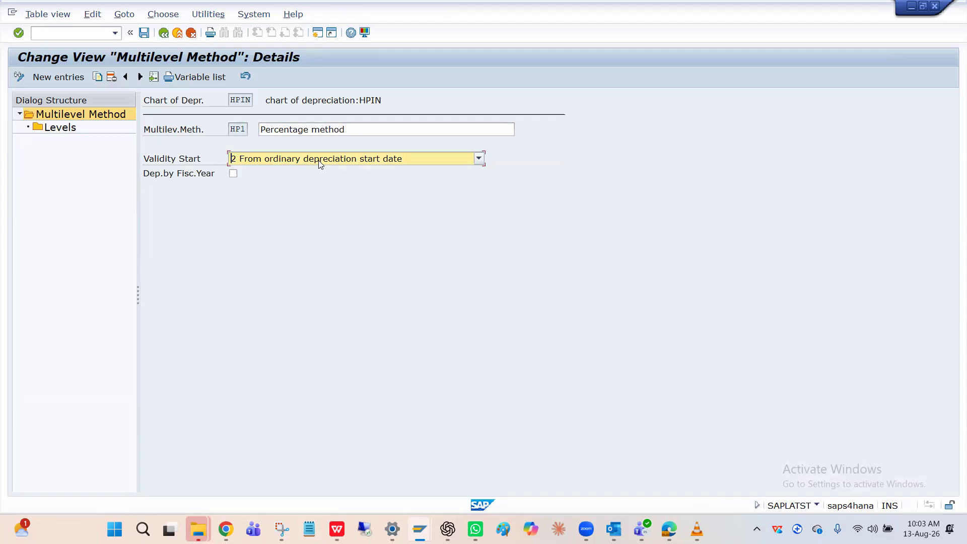
pyautogui.click(319, 160)
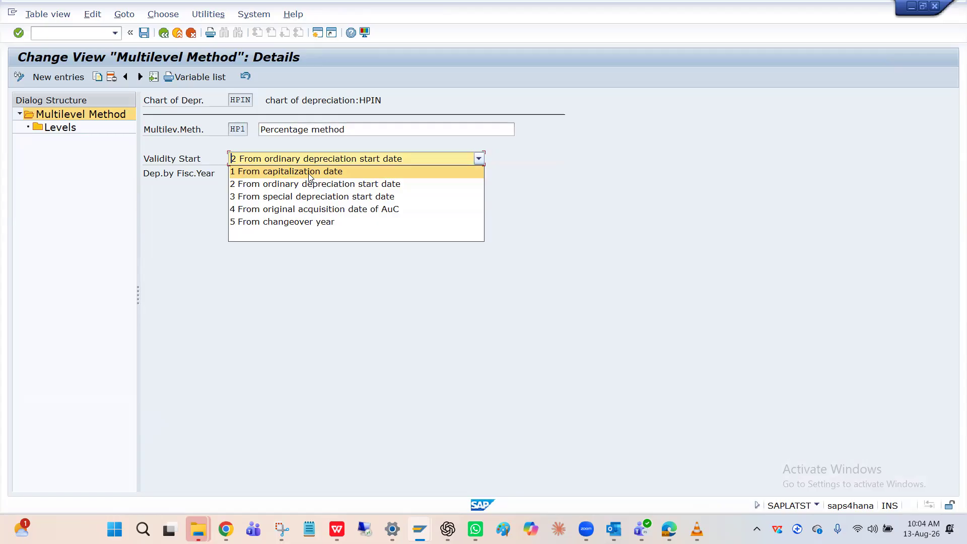
# Switch to the other SAP session and display the master data of asset 2000 in HPIN with transaction AS03.
pyautogui.hotkey('alt', 'Tab')
pyautogui.hotkey('alt', 'Tab')
pyautogui.hotkey('alt', 'Tab')
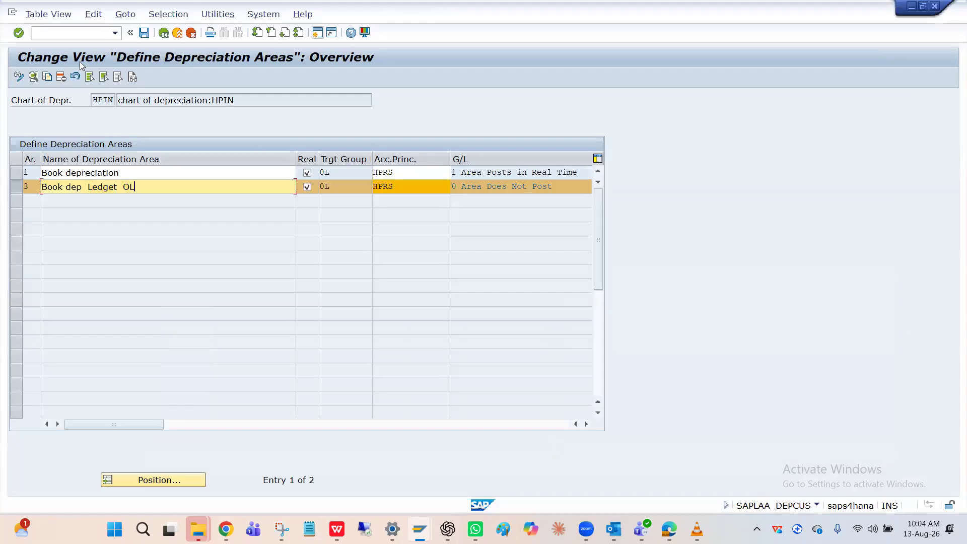
pyautogui.click(74, 39)
pyautogui.write('/n')
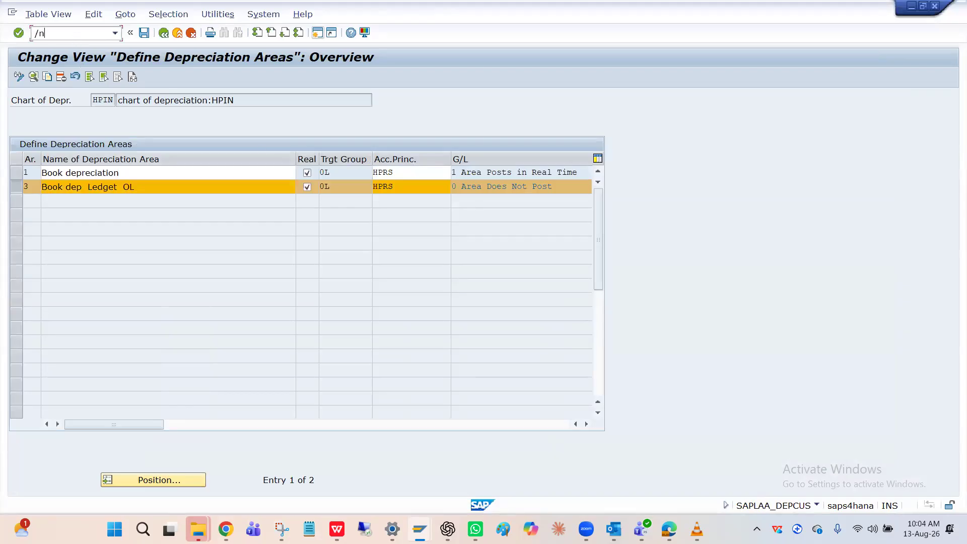
pyautogui.write('As03')
pyautogui.press('Return')
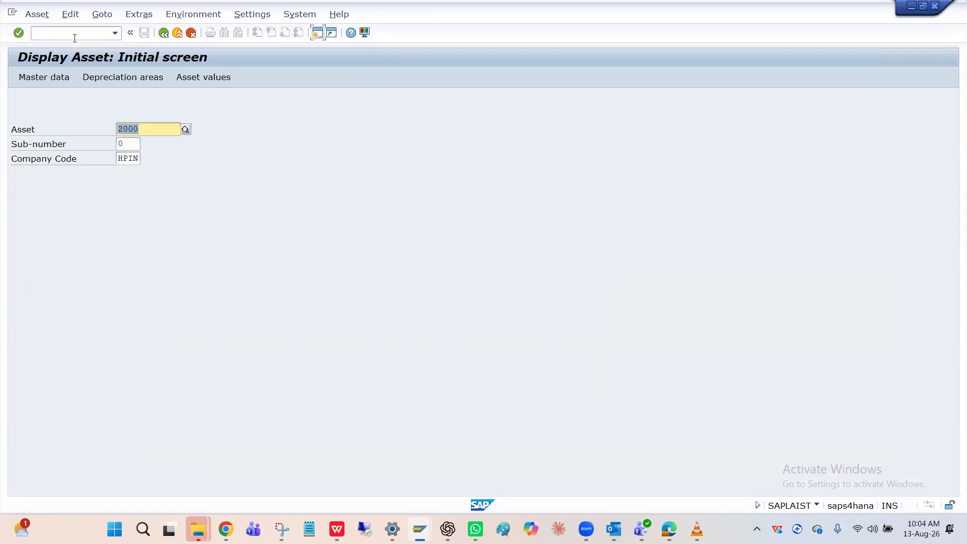
pyautogui.press('Return')
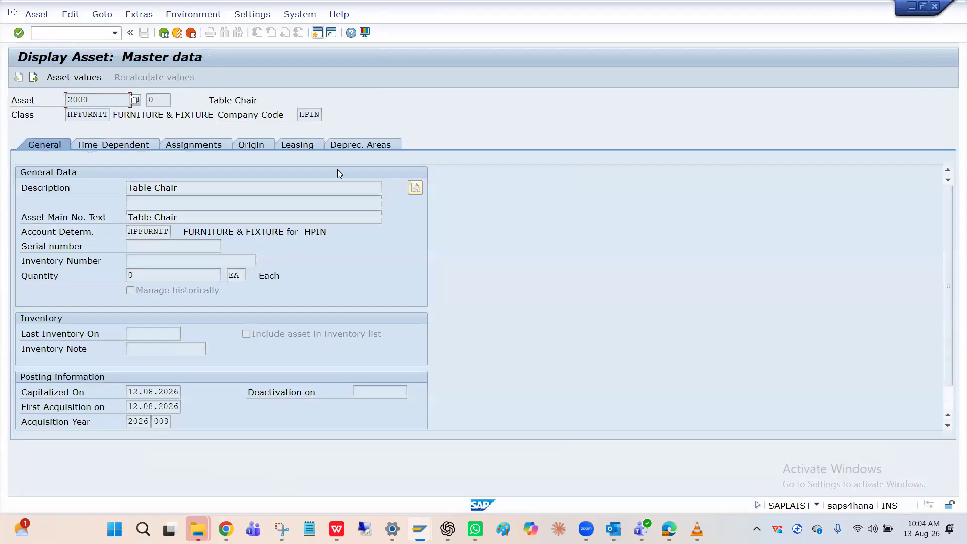
# Examine the ordinary depreciation start date of asset 2000's area 01 and the asset's capitalization date.
pyautogui.click(382, 144)
pyautogui.click(285, 203)
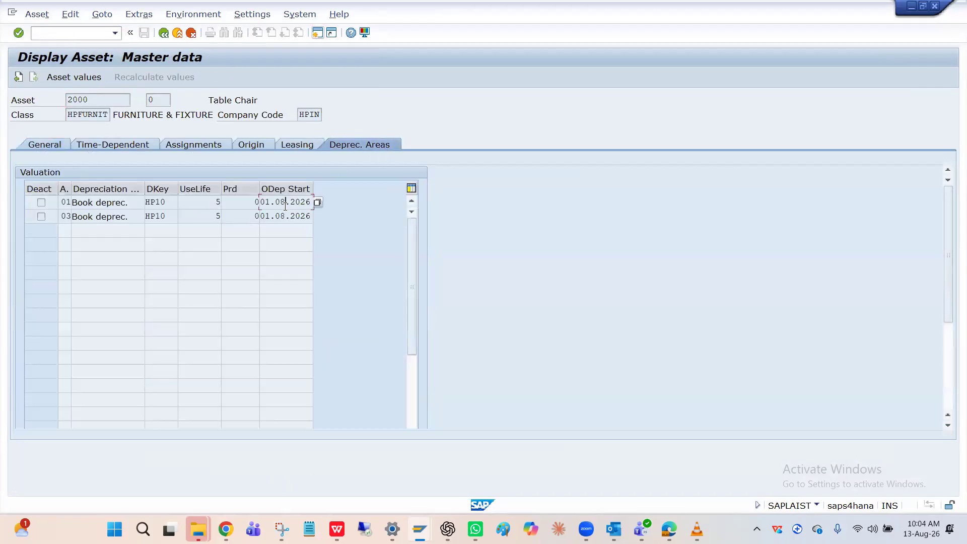
pyautogui.click(56, 146)
pyautogui.click(155, 394)
# Switch back to the HP1 method details and review the remaining Validity Start options without changing the selection.
pyautogui.hotkey('alt', 'Tab')
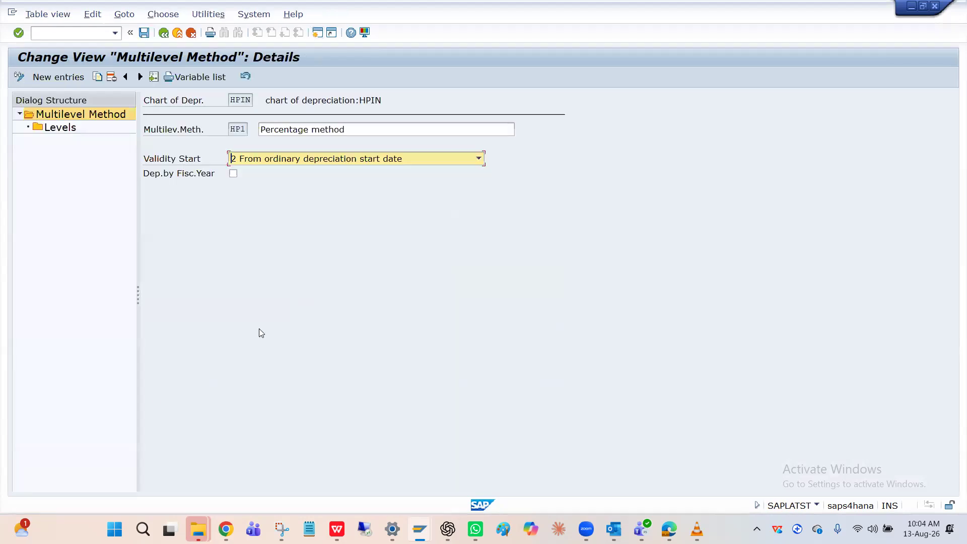
pyautogui.click(299, 161)
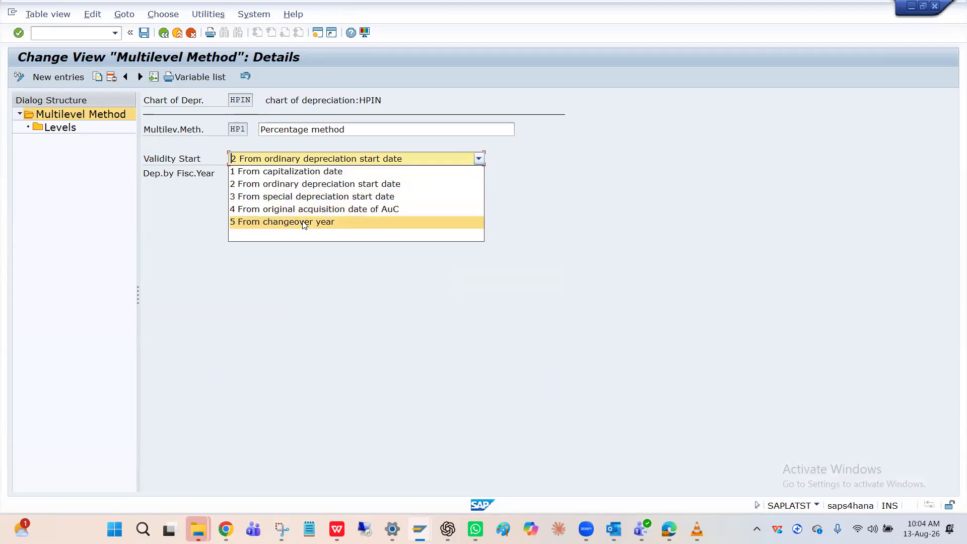
pyautogui.click(203, 173)
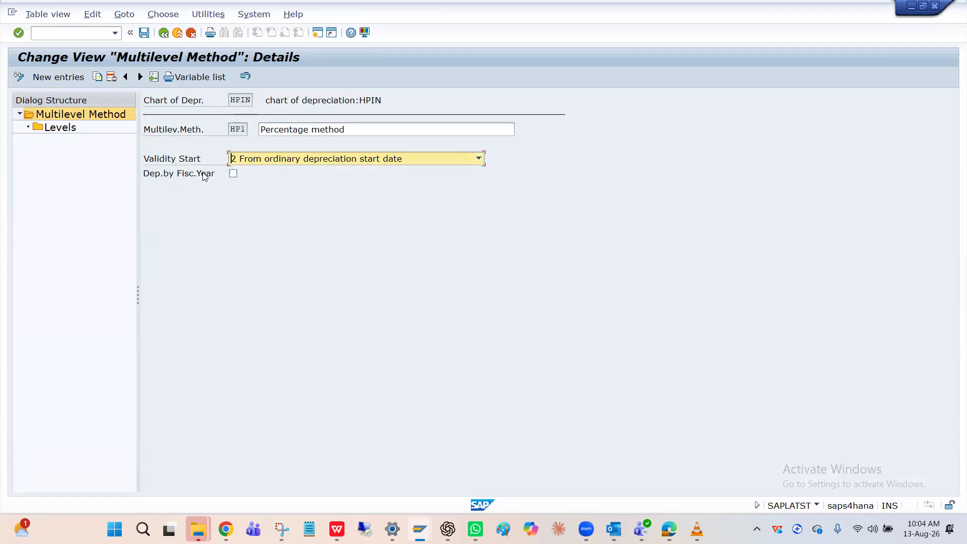
# Examine the levels of method HP1, and leave the multilevel methods for the session displaying asset 2000.
pyautogui.doubleClick(69, 129)
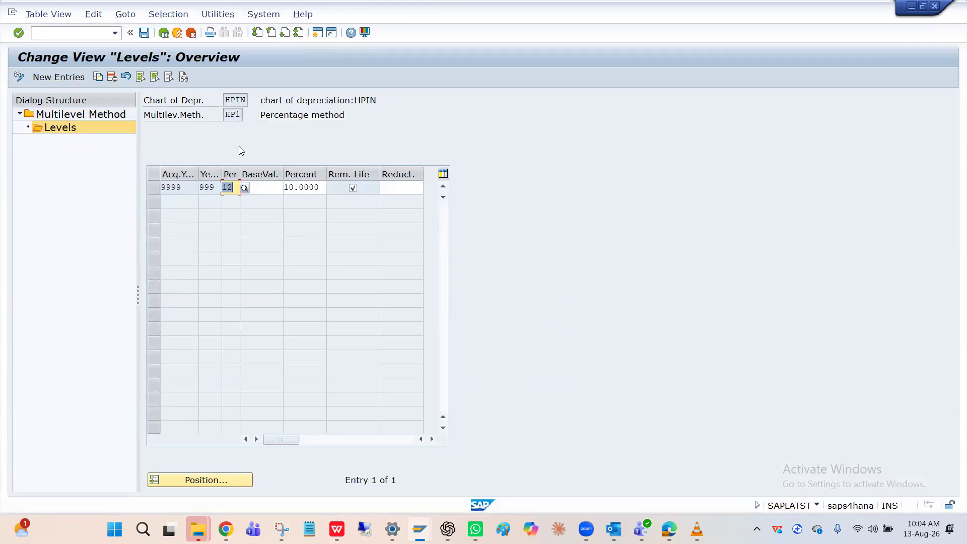
pyautogui.click(160, 31)
pyautogui.click(162, 33)
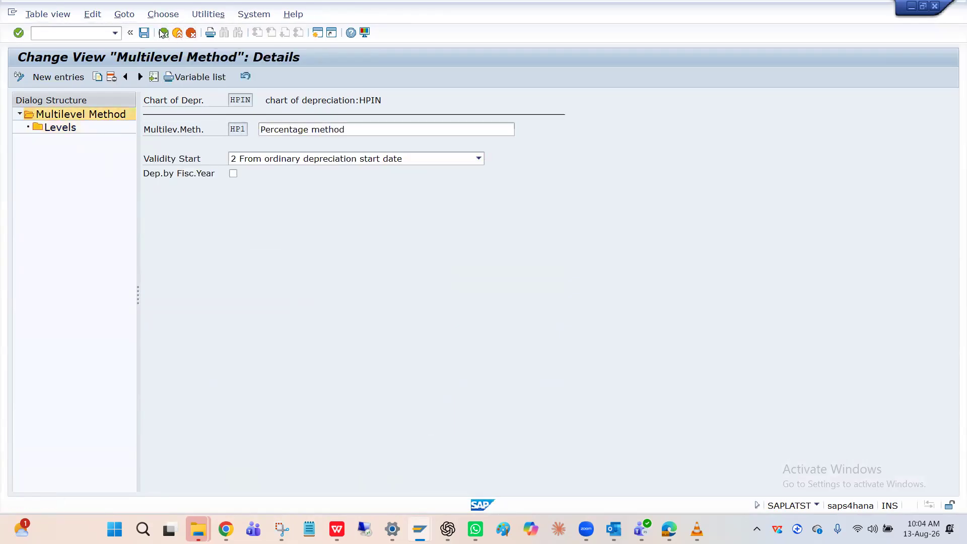
pyautogui.click(162, 32)
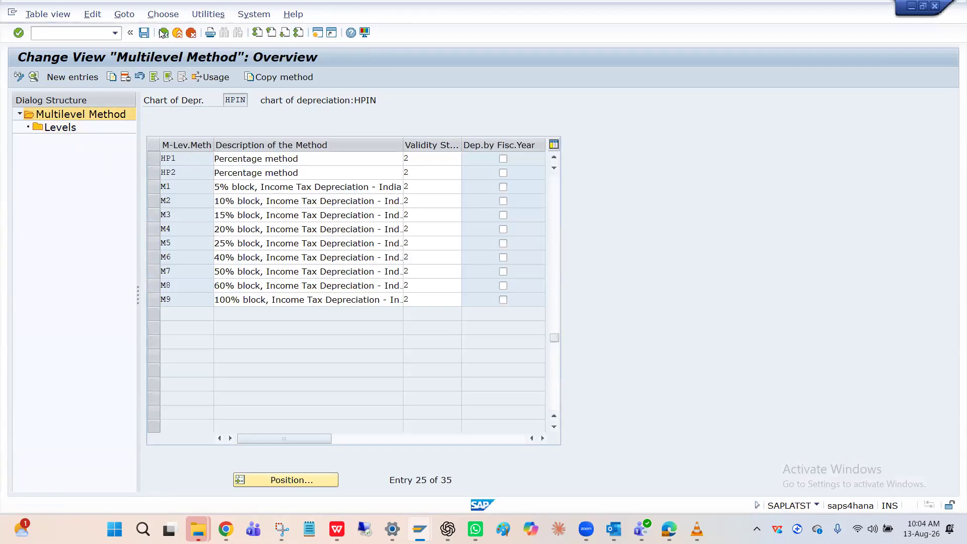
pyautogui.click(82, 33)
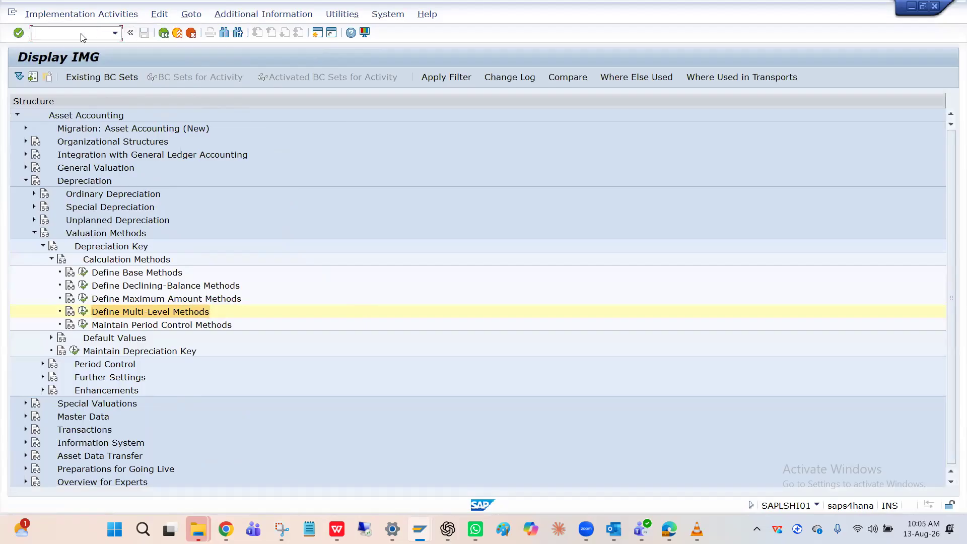
pyautogui.hotkey('alt', 'Tab')
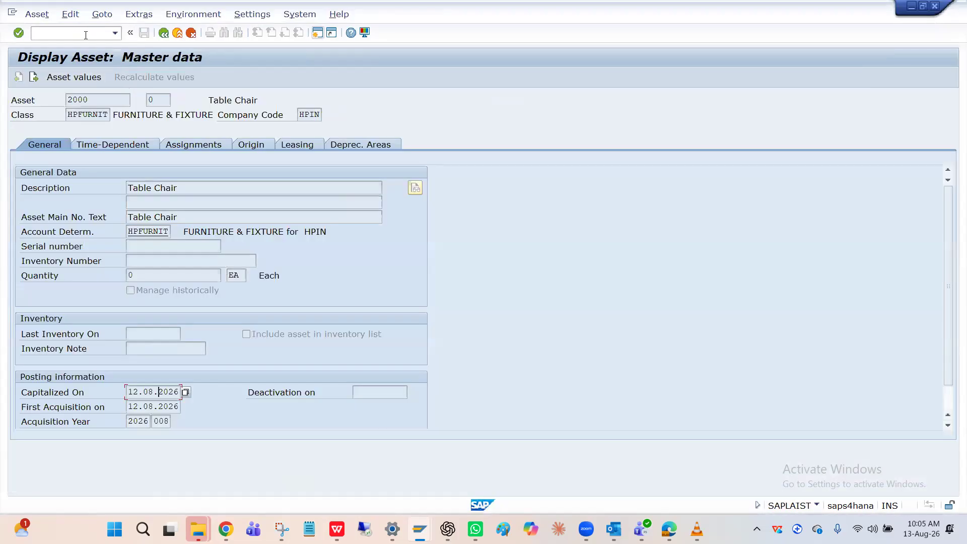
# Start asset acquisition with vendor using transaction F-90 and set the document date to 13.08.2026, matching the posting date.
pyautogui.write('/nF-90')
pyautogui.press('Return')
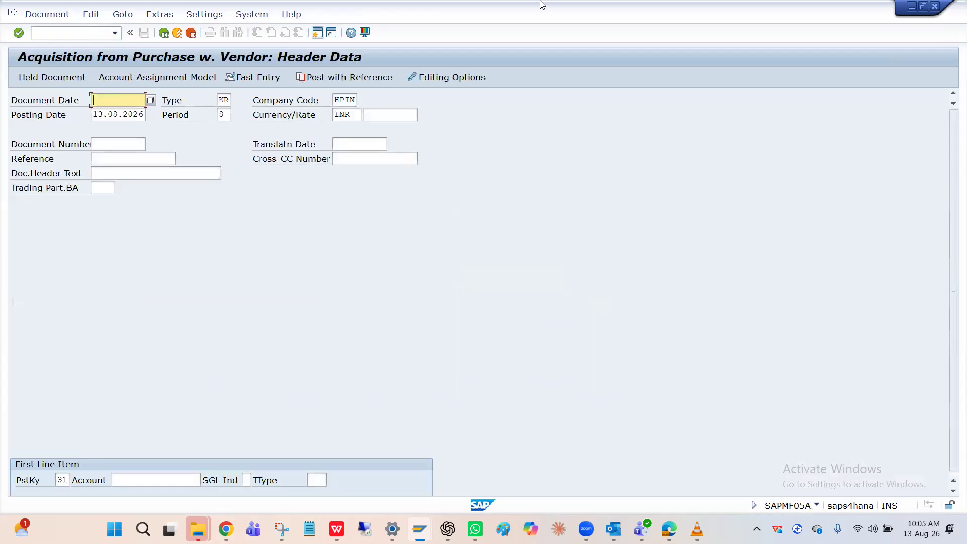
pyautogui.click(99, 99)
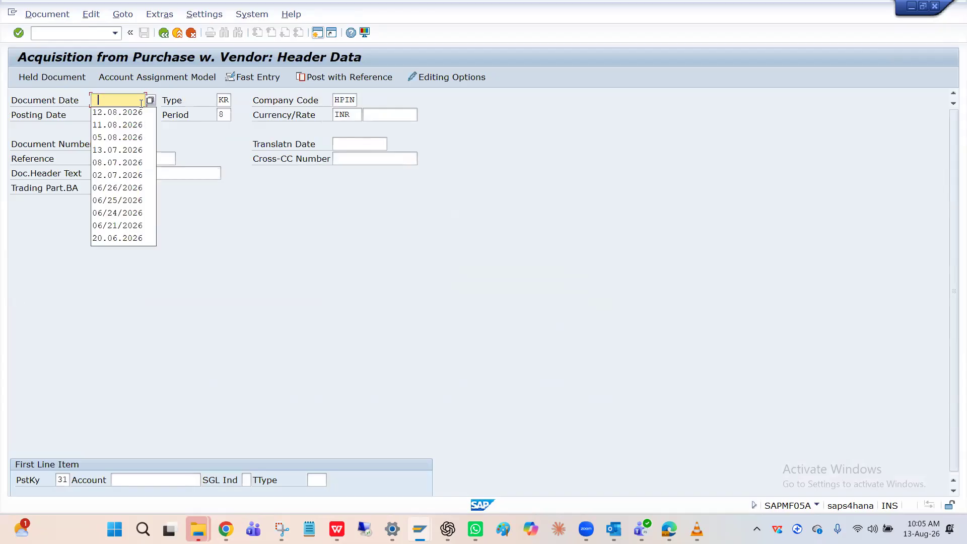
pyautogui.click(58, 115)
pyautogui.click(139, 114)
pyautogui.doubleClick(139, 115)
pyautogui.hotkey('ctrl', 'c')
pyautogui.click(114, 101)
pyautogui.hotkey('ctrl', 'v')
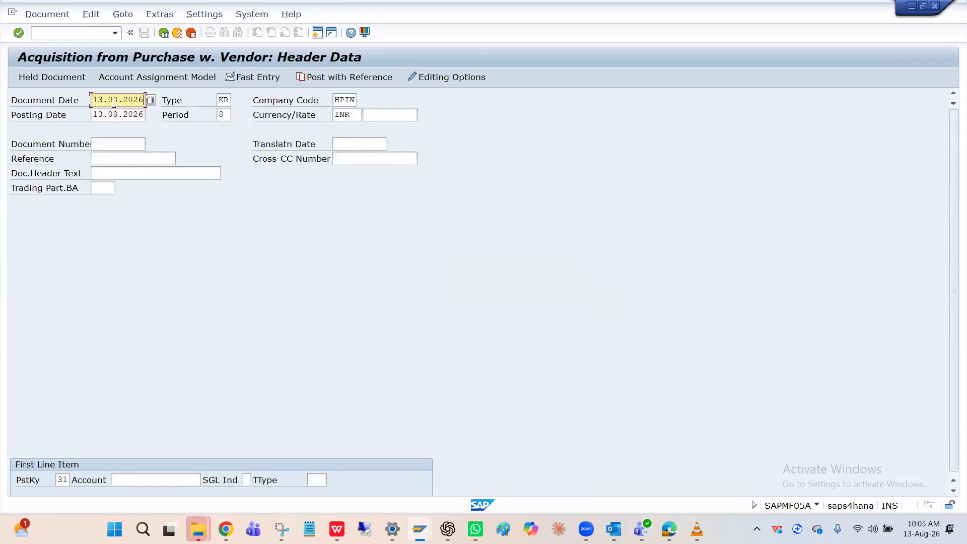
# Enter the vendor account for the first line item with posting key 31 and set its amount to 300000 INR.
pyautogui.click(137, 478)
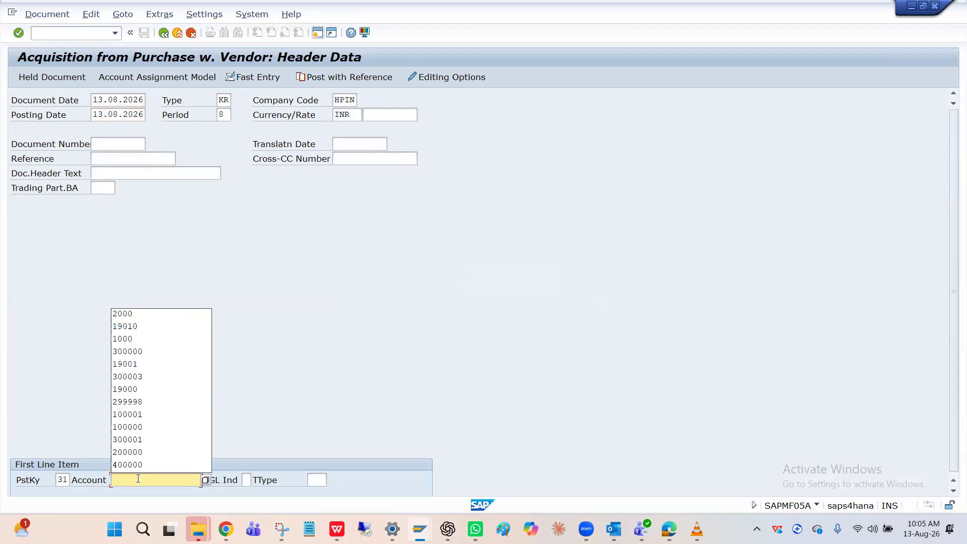
pyautogui.click(143, 331)
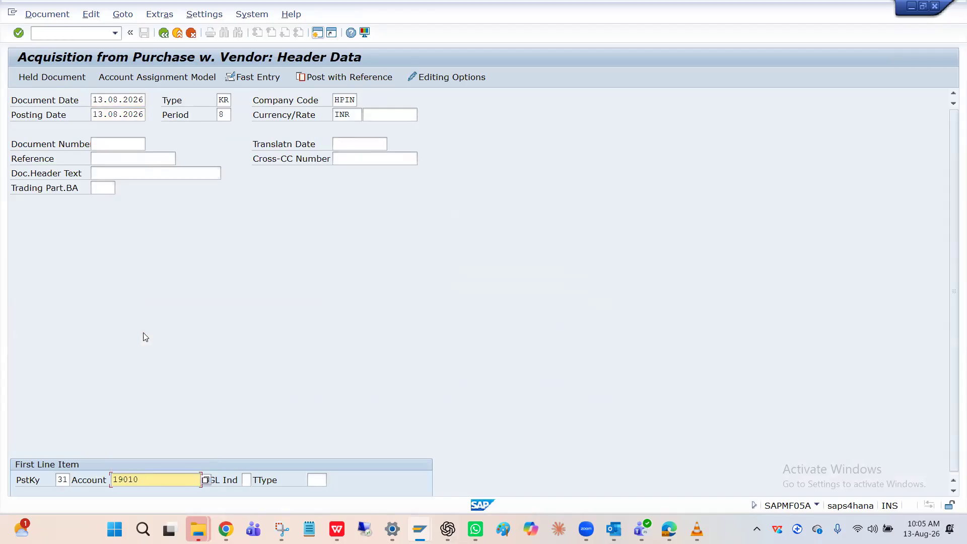
pyautogui.press('Return')
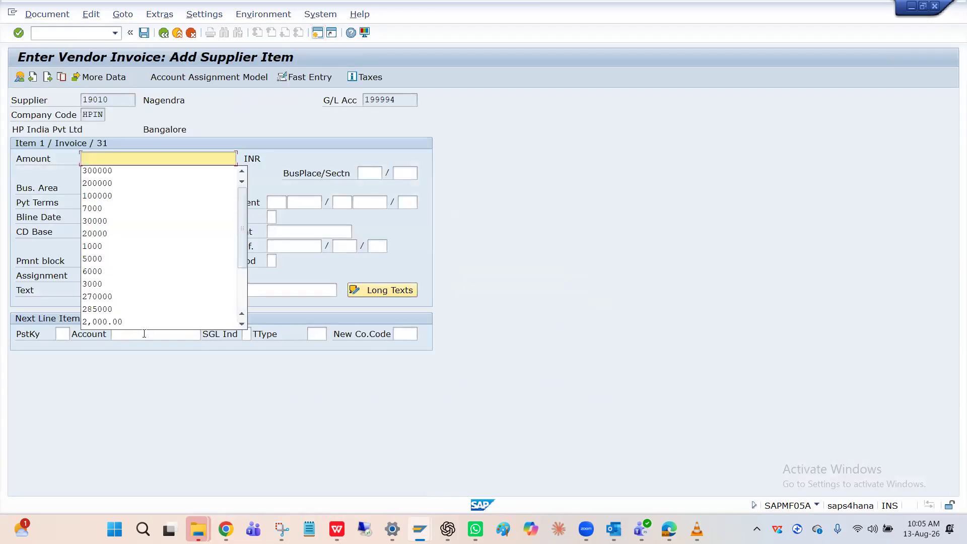
pyautogui.write('3000')
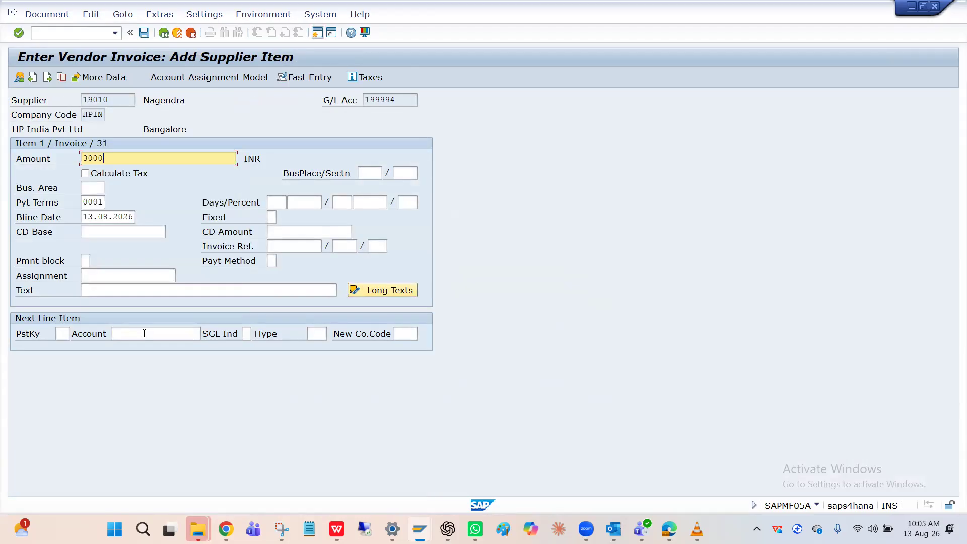
pyautogui.write('00')
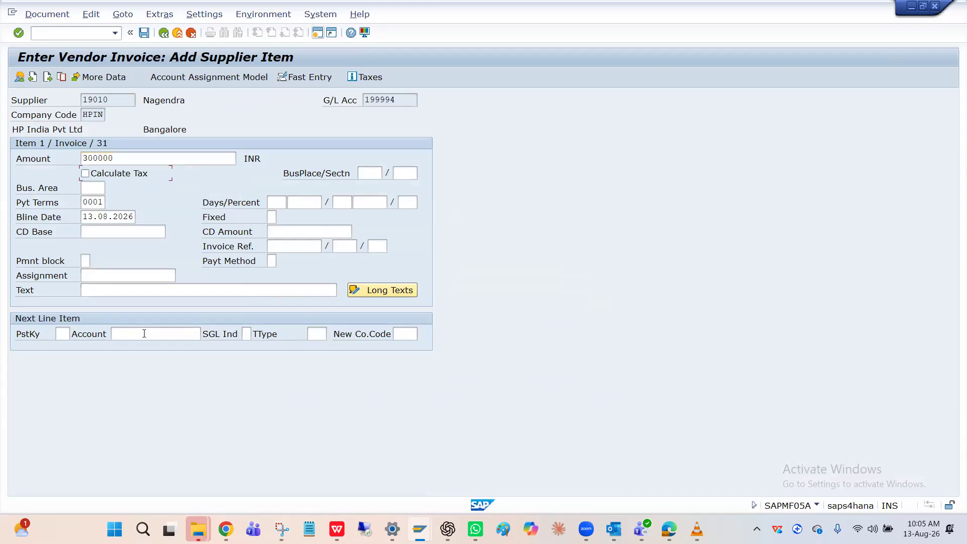
# Define the next line item with posting key 70, asset 2001 and transaction type 100.
pyautogui.click(62, 333)
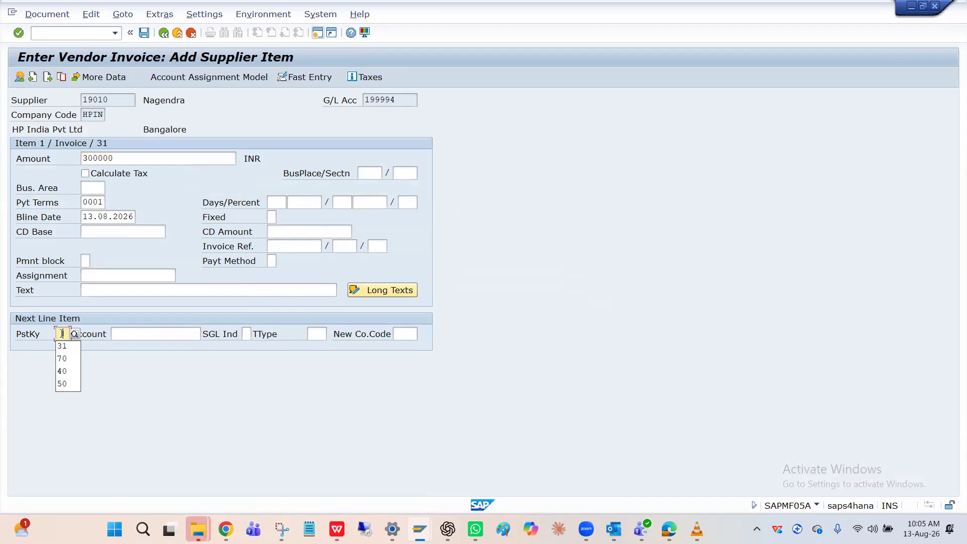
pyautogui.press('Down')
pyautogui.press('Down')
pyautogui.press('Return')
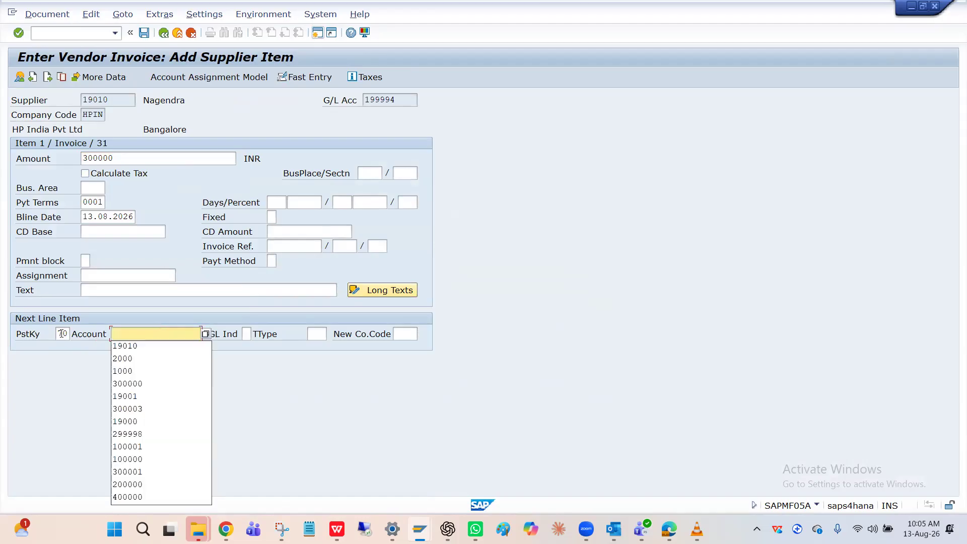
pyautogui.press('Down')
pyautogui.press('Down')
pyautogui.press('Return')
pyautogui.press('BackSpace')
pyautogui.write('1')
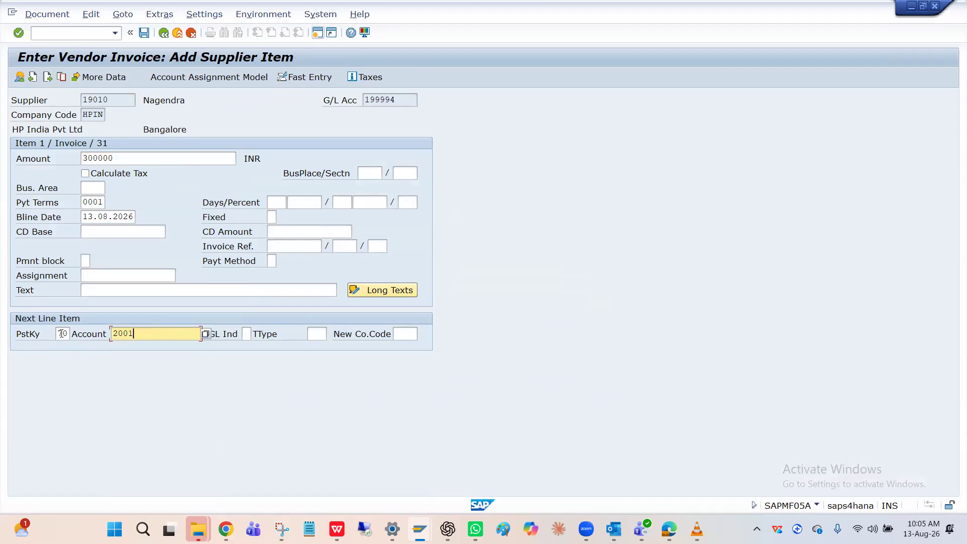
pyautogui.press('Tab')
pyautogui.press('Tab')
pyautogui.press('Down')
pyautogui.press('Return')
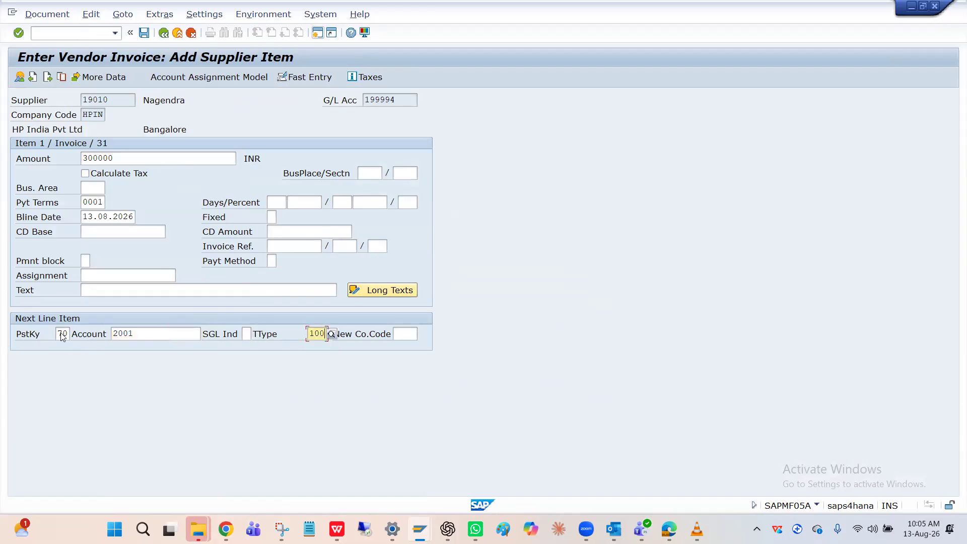
# Enter the amount 300000 INR in the line item for asset 2001 and accept it.
pyautogui.press('Return')
pyautogui.press('Down')
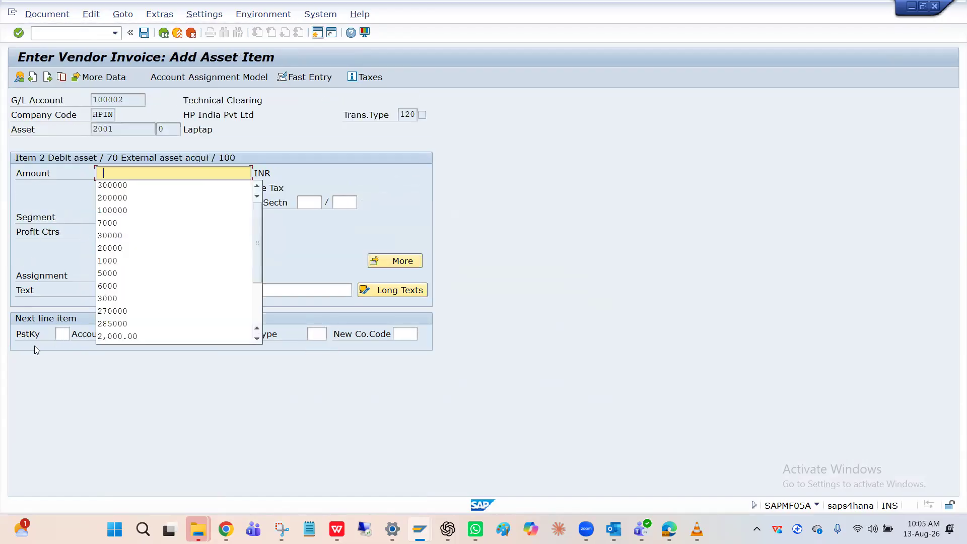
pyautogui.press('Down')
pyautogui.press('Return')
pyautogui.press('Return')
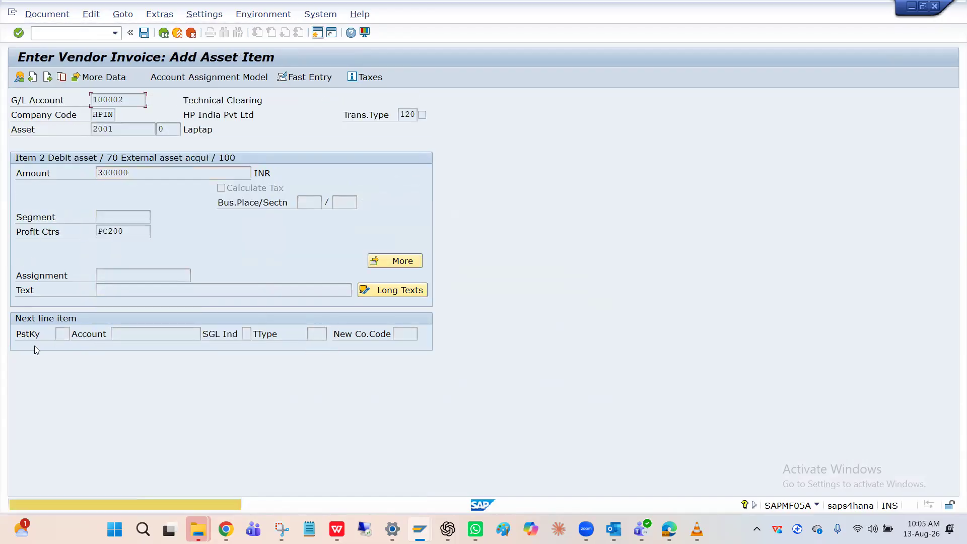
pyautogui.press('Return')
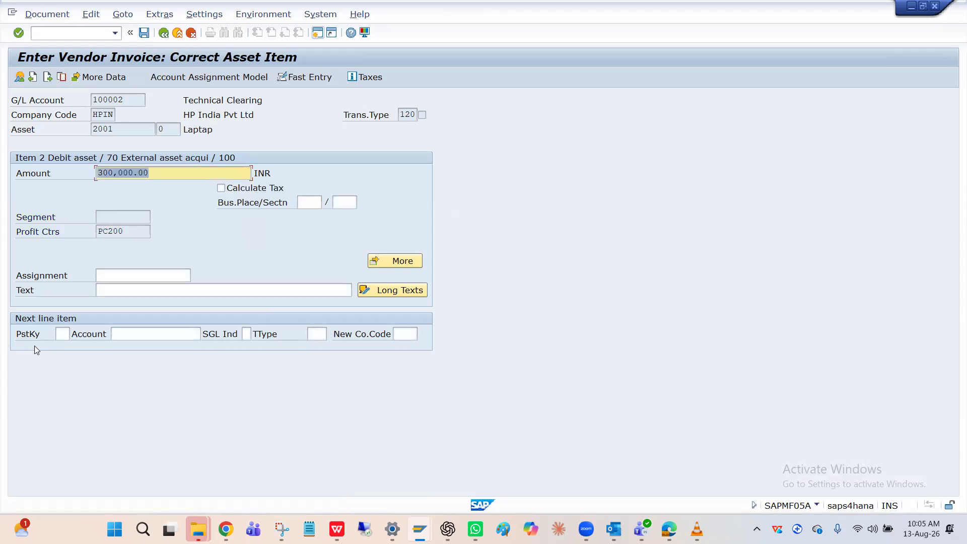
pyautogui.press('Return')
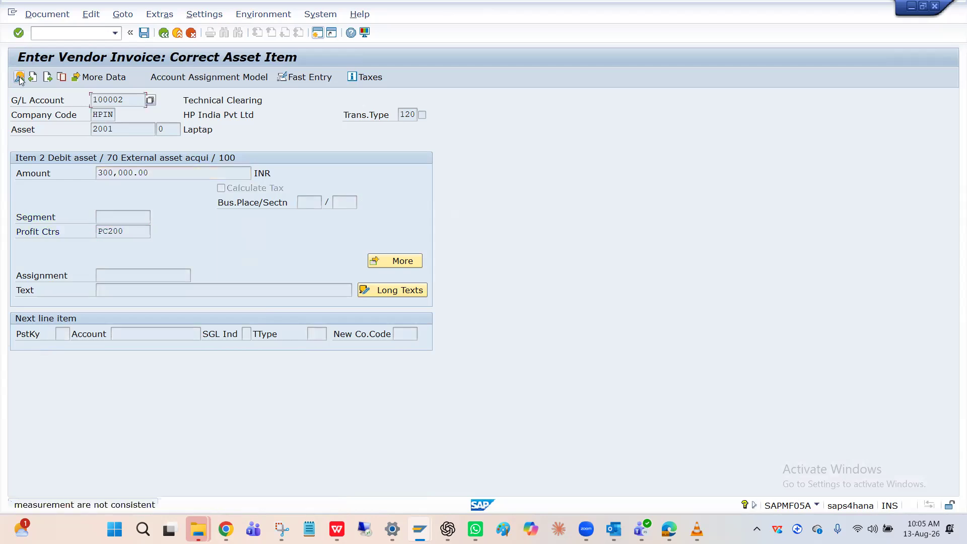
# Display the document overview and post the vendor invoice.
pyautogui.click(20, 77)
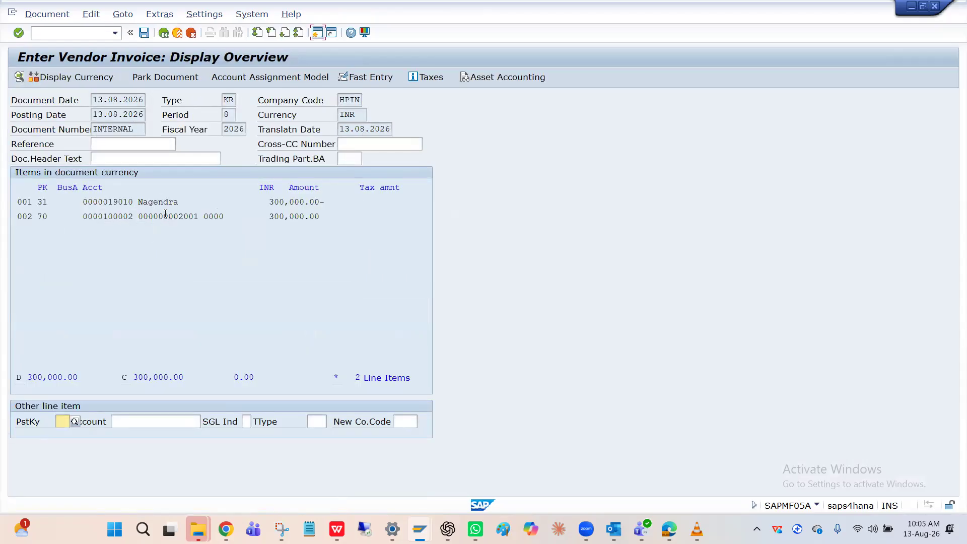
pyautogui.click(146, 39)
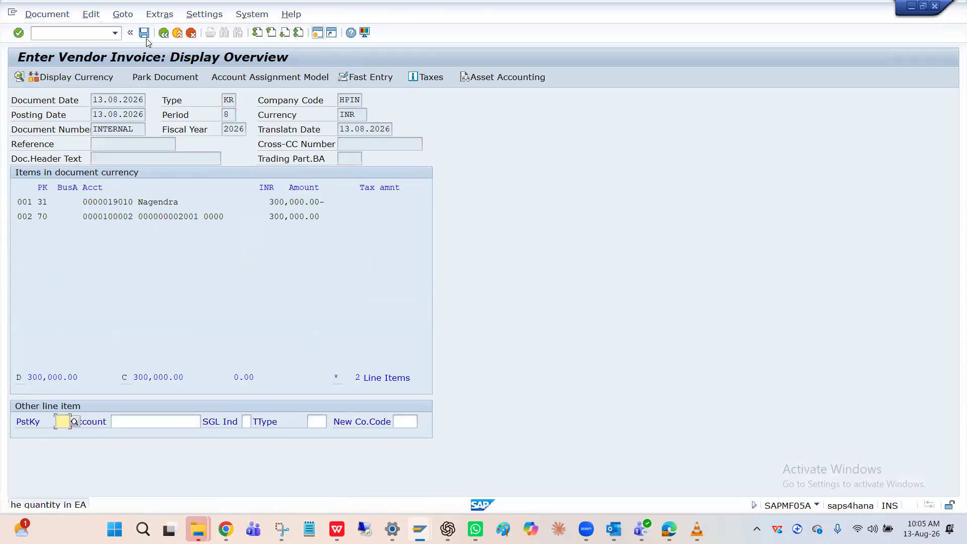
pyautogui.click(146, 38)
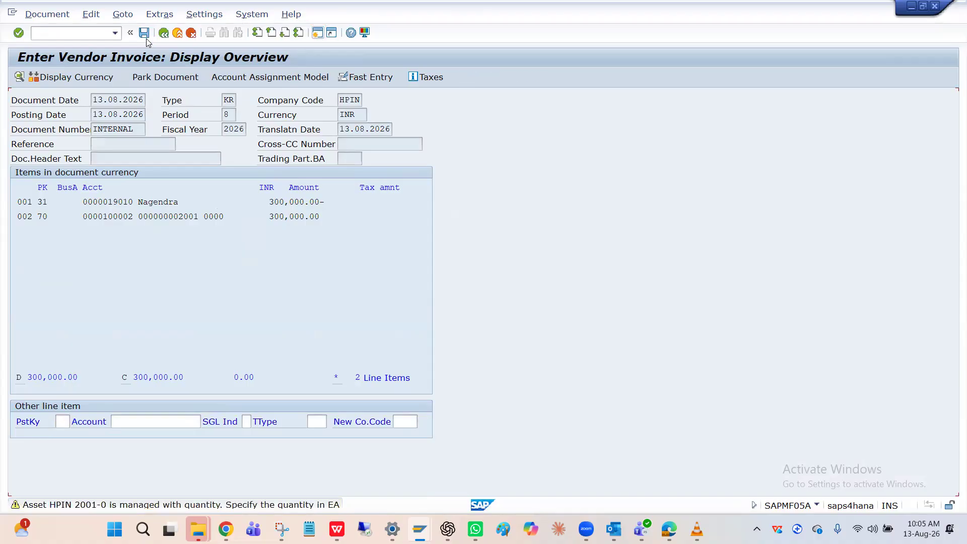
pyautogui.click(146, 38)
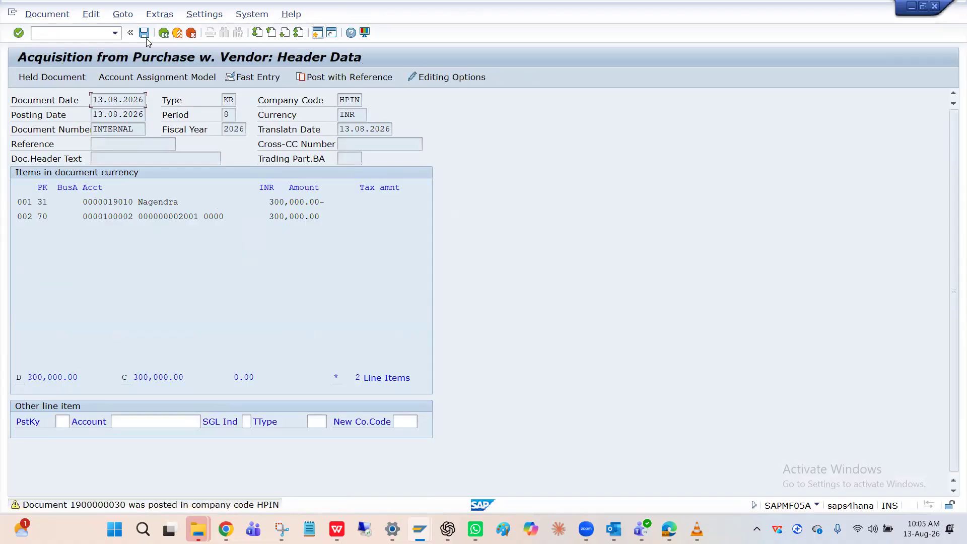
# Switch to the Asset Explorer session and display the values of asset 2001 in HPIN.
pyautogui.write('/n')
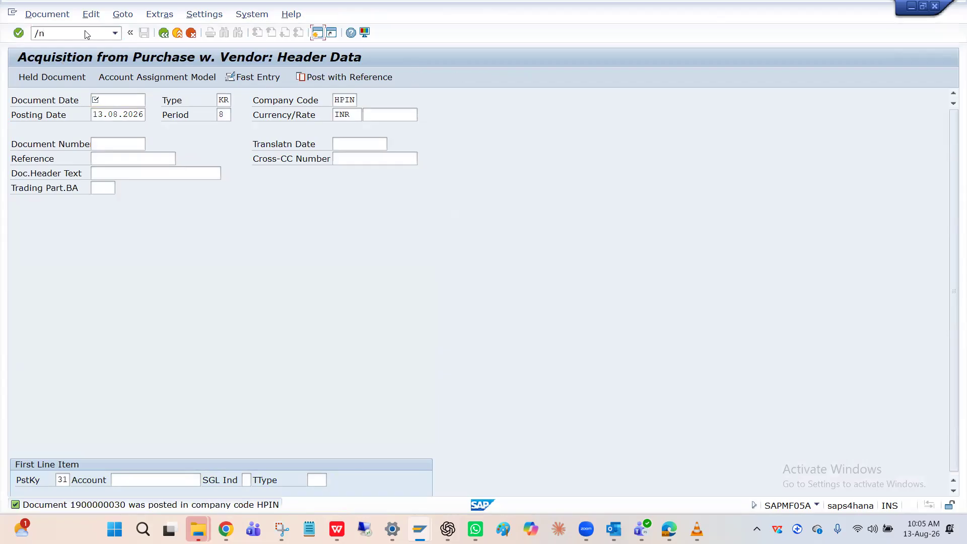
pyautogui.hotkey('alt', 'Tab')
pyautogui.press('Tab')
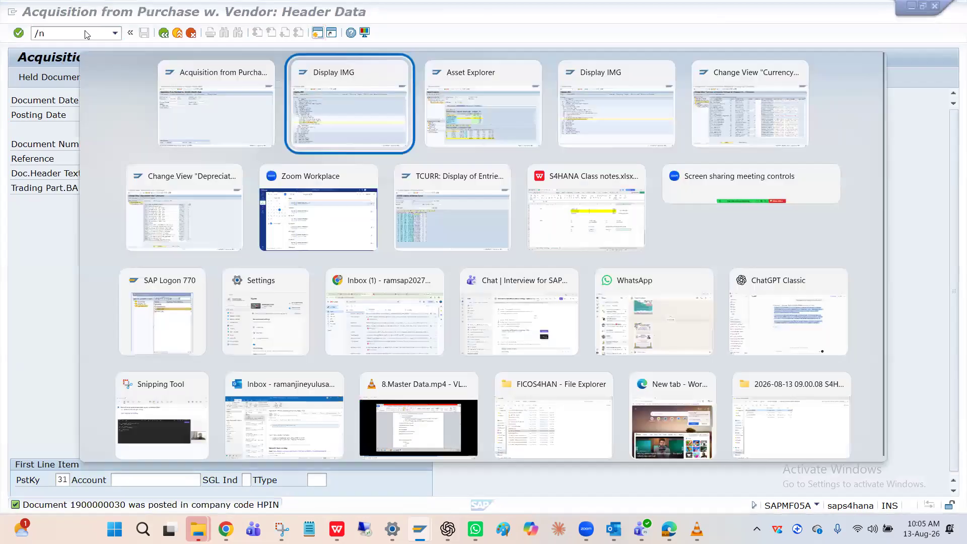
pyautogui.press('BackSpace')
pyautogui.write('1')
pyautogui.press('Return')
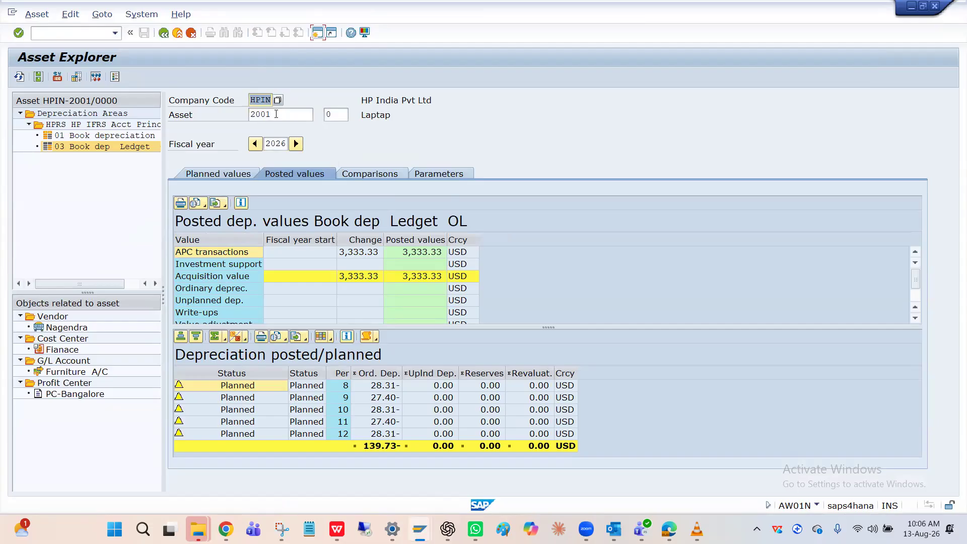
pyautogui.click(275, 114)
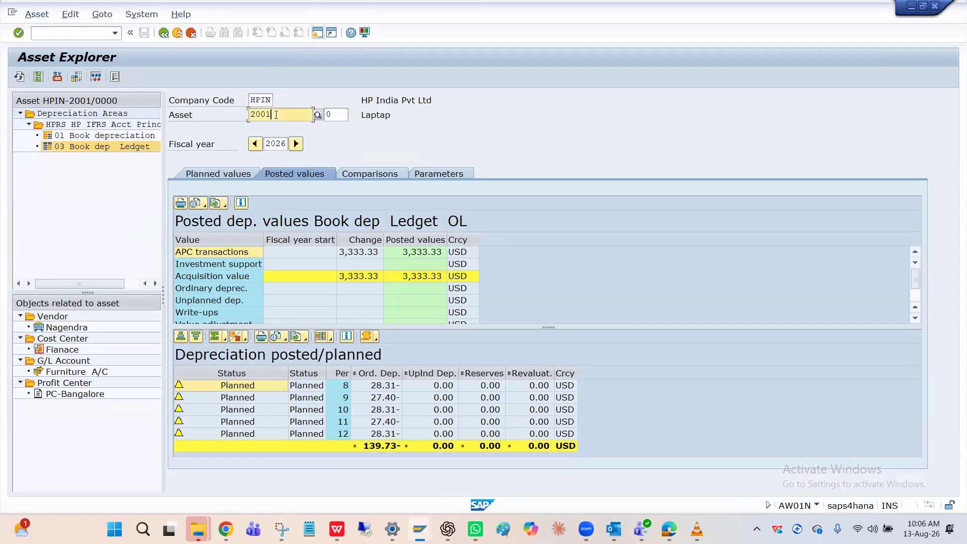
# Return to the acquisition session, display the posted document, and examine its vendor and asset line items.
pyautogui.hotkey('alt', 'Tab')
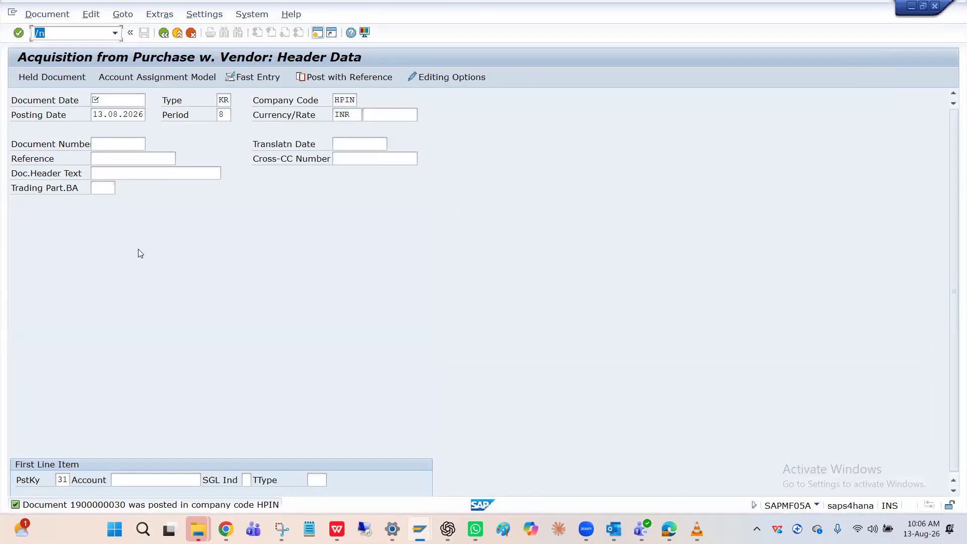
pyautogui.click(57, 15)
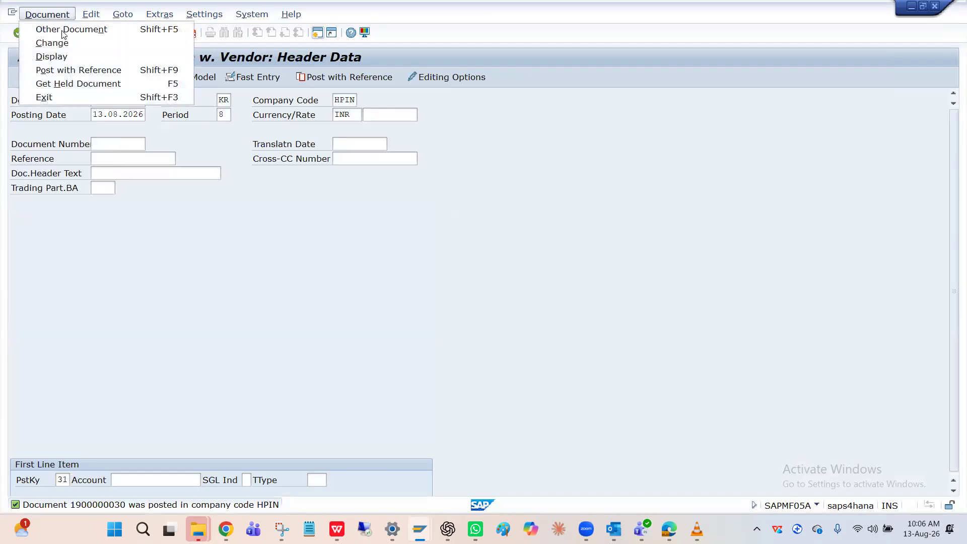
pyautogui.click(70, 58)
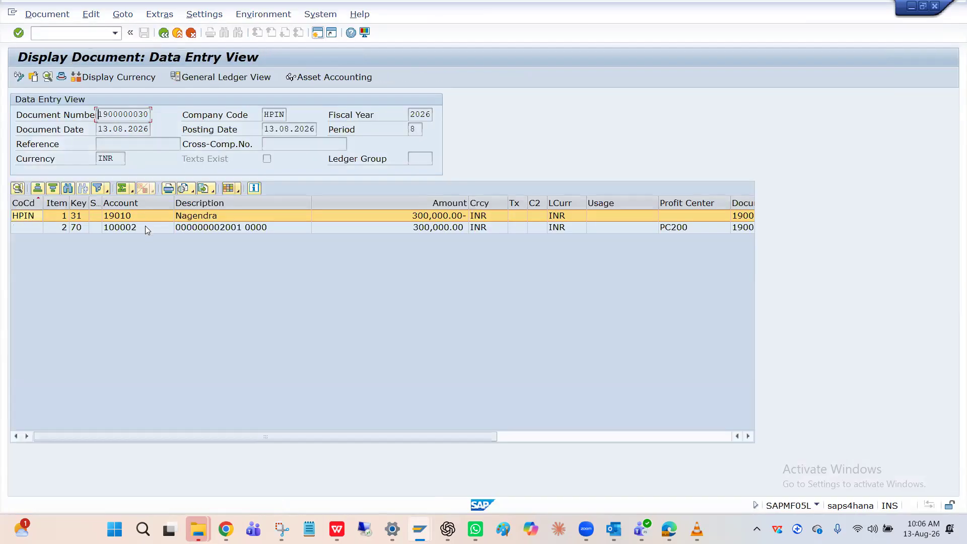
pyautogui.click(146, 228)
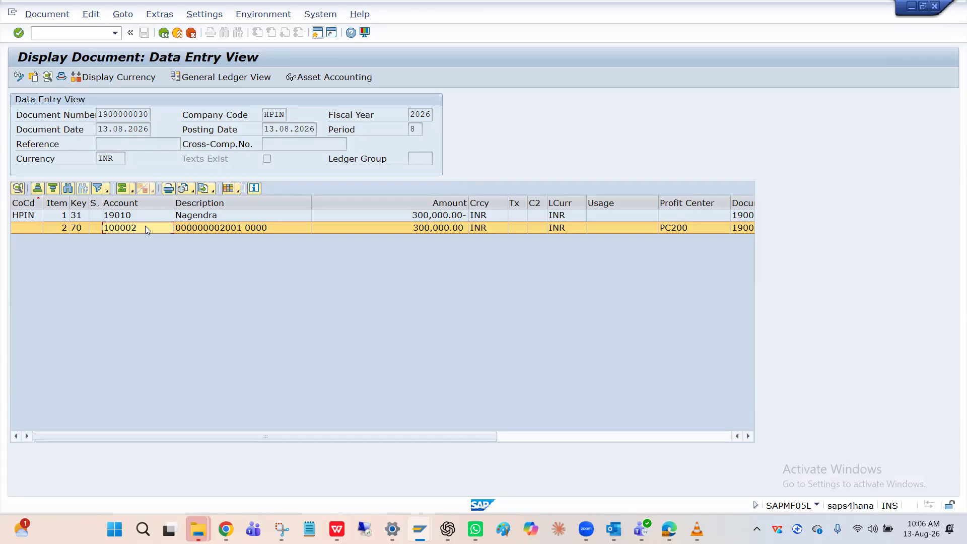
pyautogui.click(146, 220)
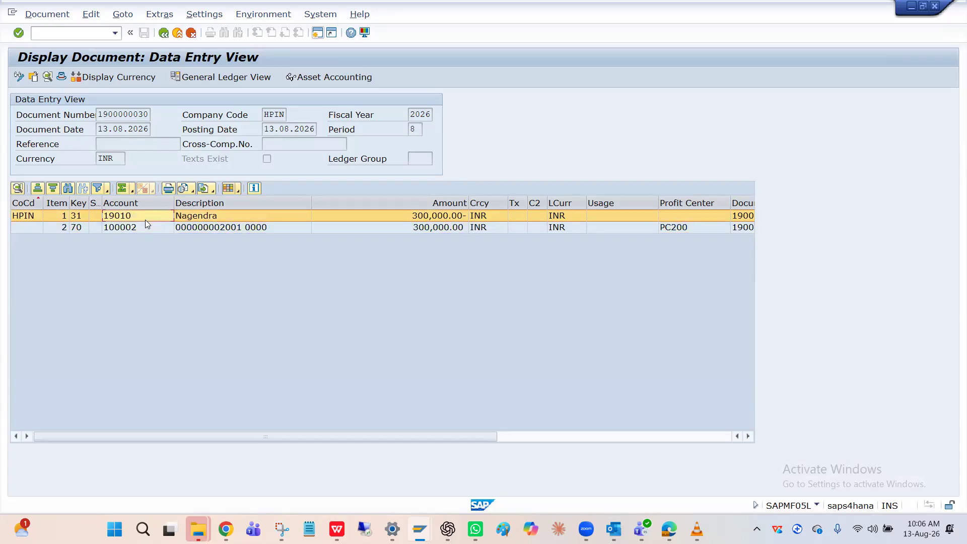
pyautogui.click(146, 227)
pyautogui.click(147, 221)
pyautogui.click(142, 226)
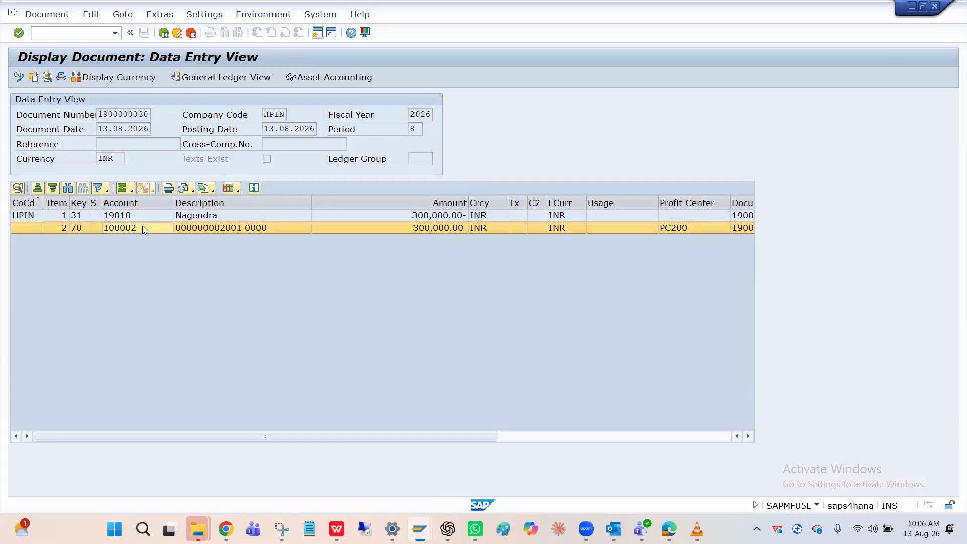
# Switch to the Display IMG session and collapse the Valuation Methods branch under Depreciation.
pyautogui.hotkey('alt', 'Tab')
pyautogui.hotkey('alt', 'Tab')
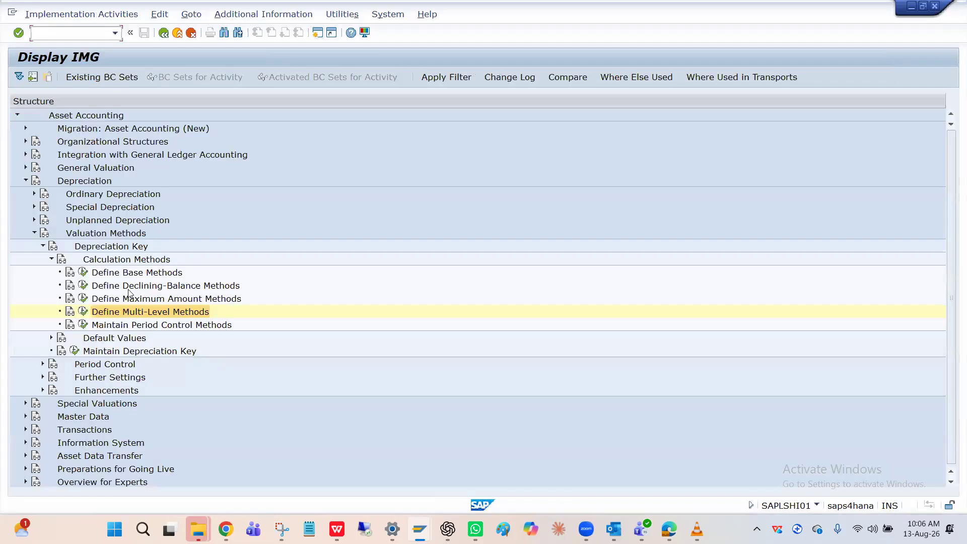
pyautogui.doubleClick(126, 259)
pyautogui.press('Left')
pyautogui.press('Left')
pyautogui.press('Left')
pyautogui.press('Left')
pyautogui.press('Left')
pyautogui.press('Left')
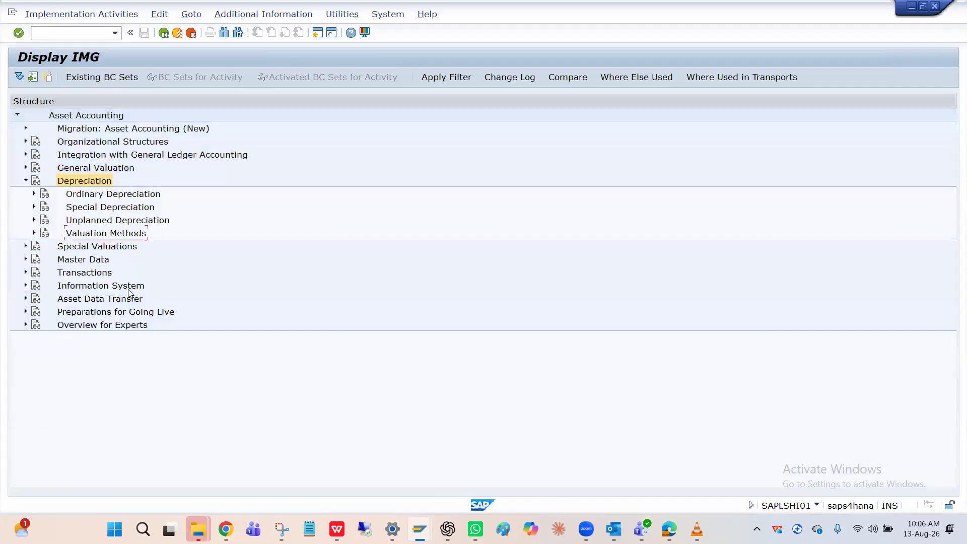
# Expand the General Valuation branch of Asset Accounting, examine its configuration activities, and collapse the branch.
pyautogui.press('Down')
pyautogui.press('Down')
pyautogui.press('Down')
pyautogui.press('Down')
pyautogui.press('Right')
pyautogui.press('Down')
pyautogui.press('Down')
pyautogui.press('Down')
pyautogui.press('Down')
pyautogui.press('Down')
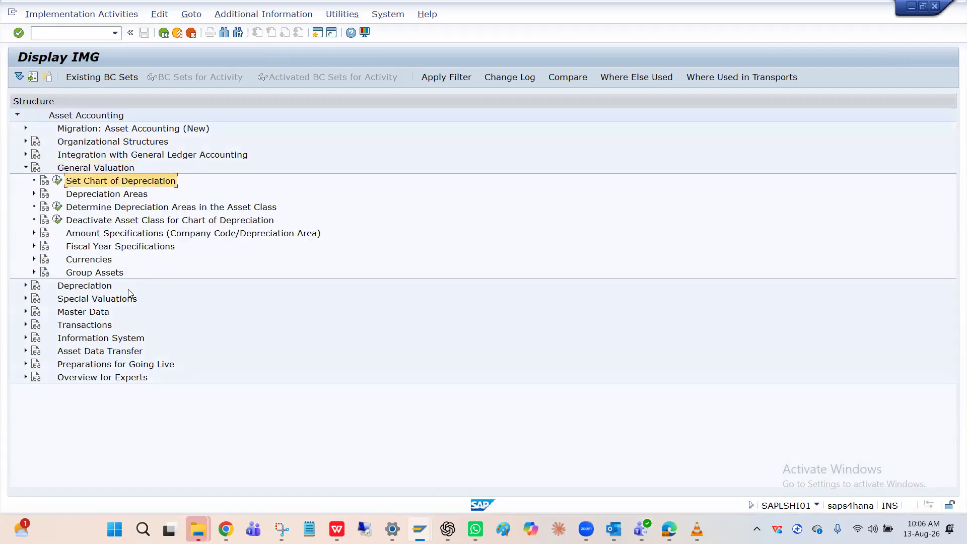
pyautogui.press('Up')
pyautogui.press('Up')
pyautogui.press('Up')
pyautogui.press('Up')
pyautogui.press('Down')
pyautogui.press('Down')
pyautogui.press('Down')
pyautogui.press('Down')
pyautogui.press('Down')
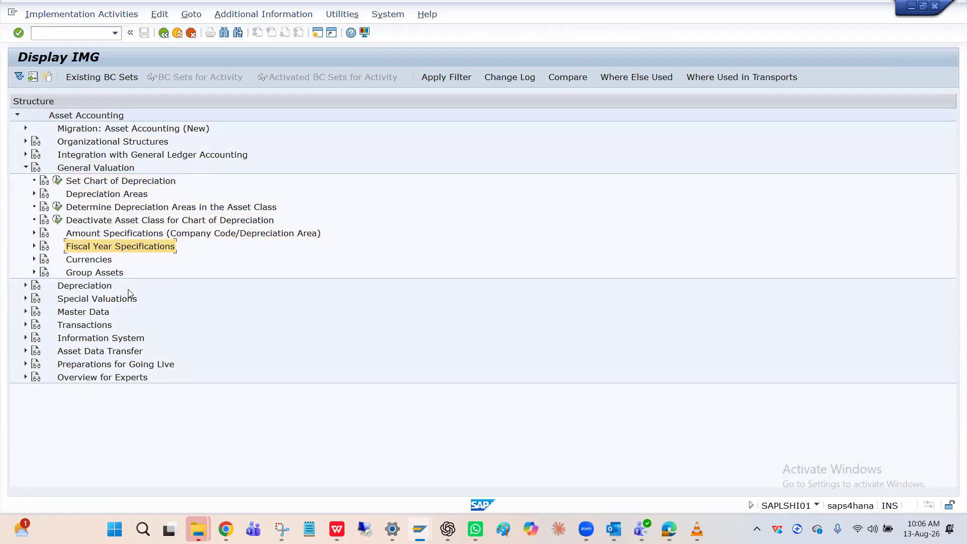
pyautogui.press('Left')
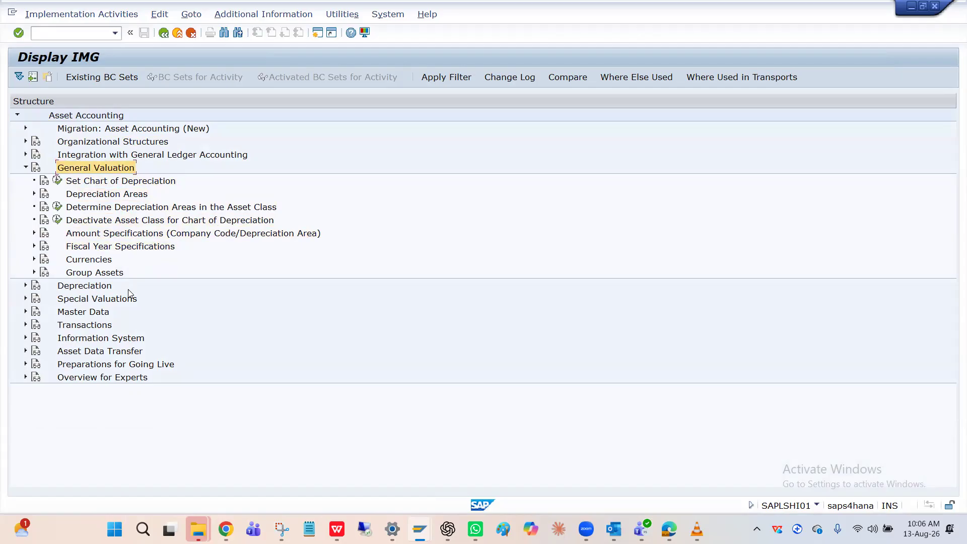
pyautogui.press('Down')
pyautogui.press('Down')
pyautogui.press('Down')
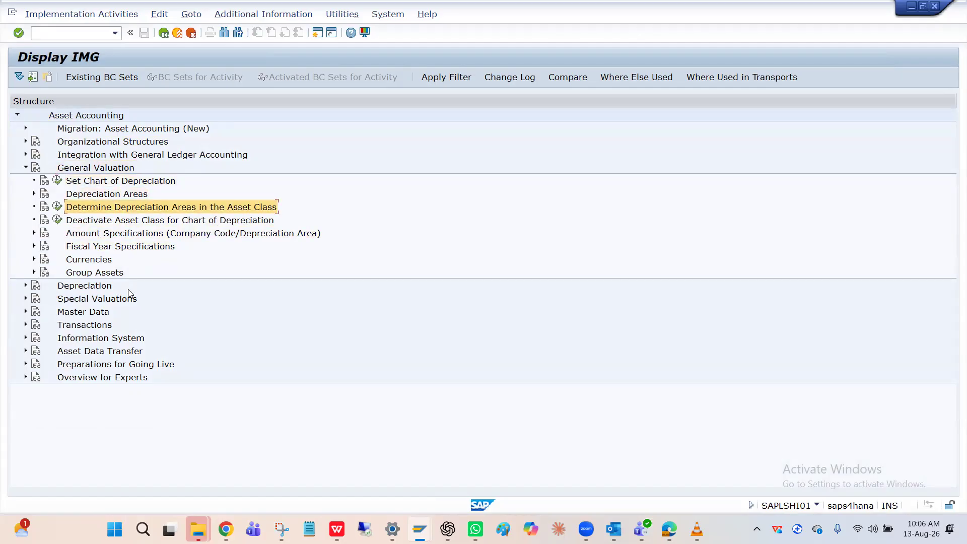
pyautogui.press('Left')
pyautogui.press('Left')
# Expand the Organizational Structures branch, look through its activities, and collapse it.
pyautogui.press('Down')
pyautogui.press('Down')
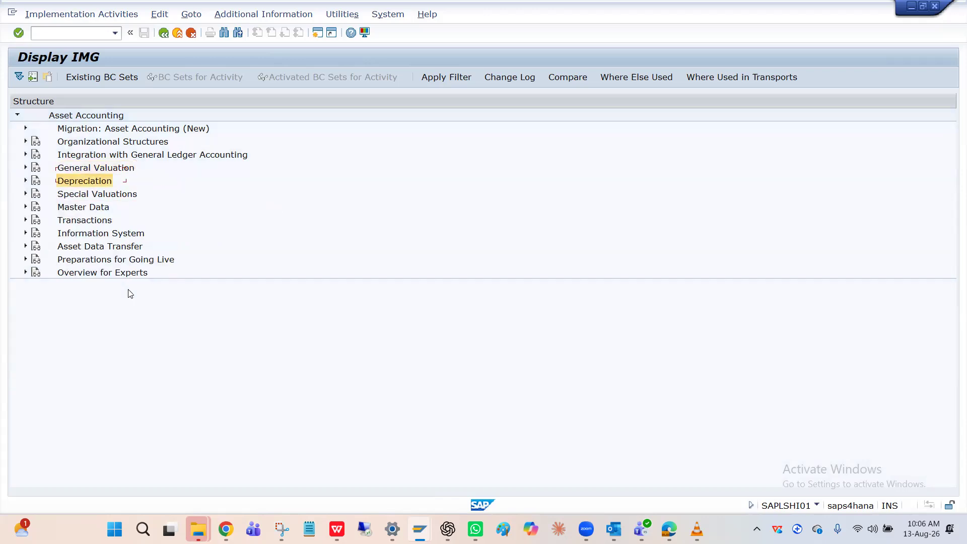
pyautogui.press('Up')
pyautogui.press('Up')
pyautogui.press('Up')
pyautogui.press('Up')
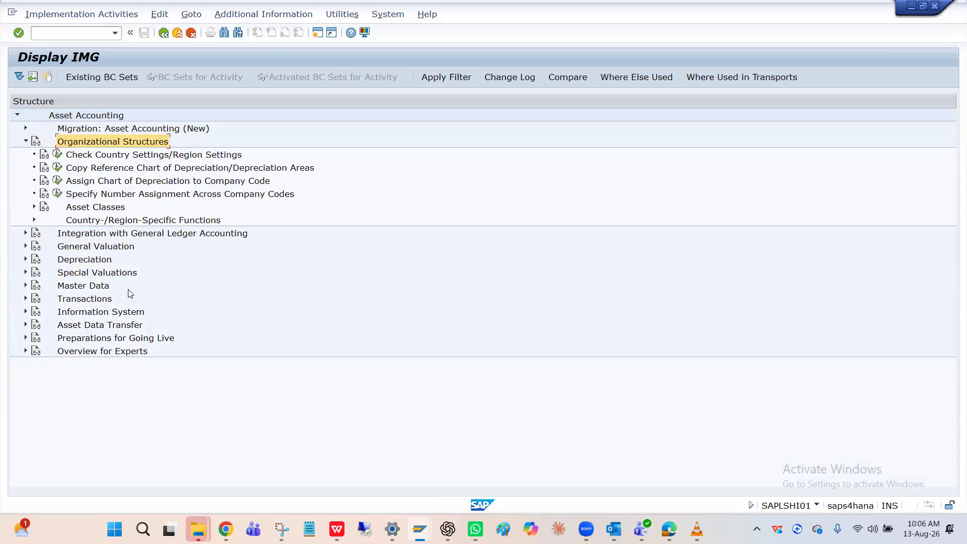
pyautogui.press('Left')
pyautogui.press('Down')
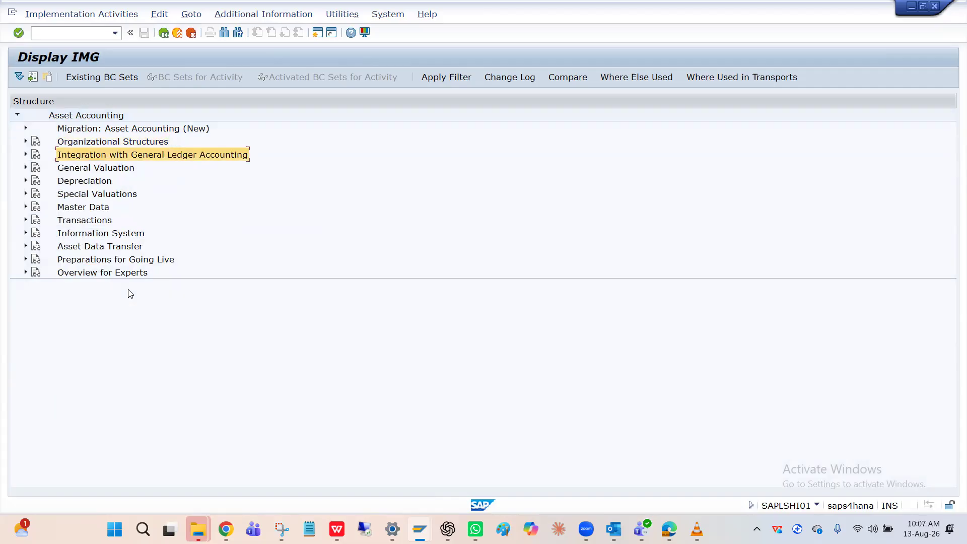
# Expand the Integration with General Ledger Accounting branch in the Asset Accounting structure.
pyautogui.press('Right')
pyautogui.press('Down')
pyautogui.press('Down')
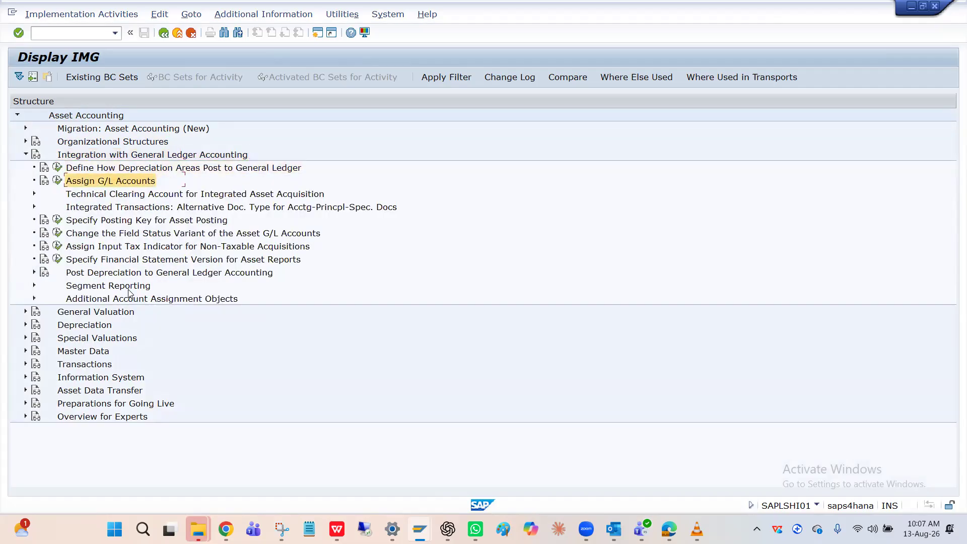
# Examine the activities under Integration with General Ledger Accounting to find the technical clearing account configuration.
pyautogui.press('Up')
pyautogui.press('Down')
pyautogui.press('Down')
pyautogui.press('Down')
pyautogui.press('Down')
pyautogui.press('Down')
pyautogui.press('Down')
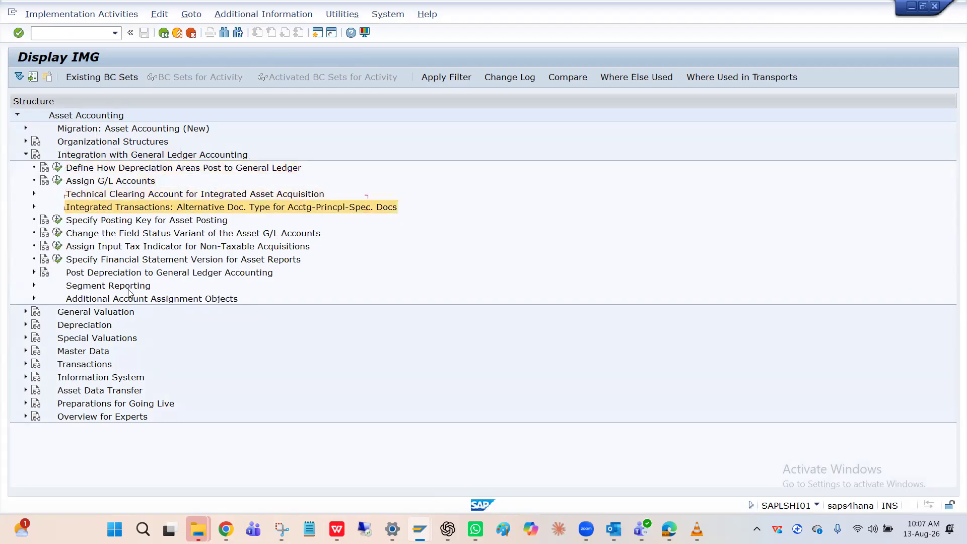
pyautogui.press('Down')
pyautogui.press('Up')
pyautogui.press('Up')
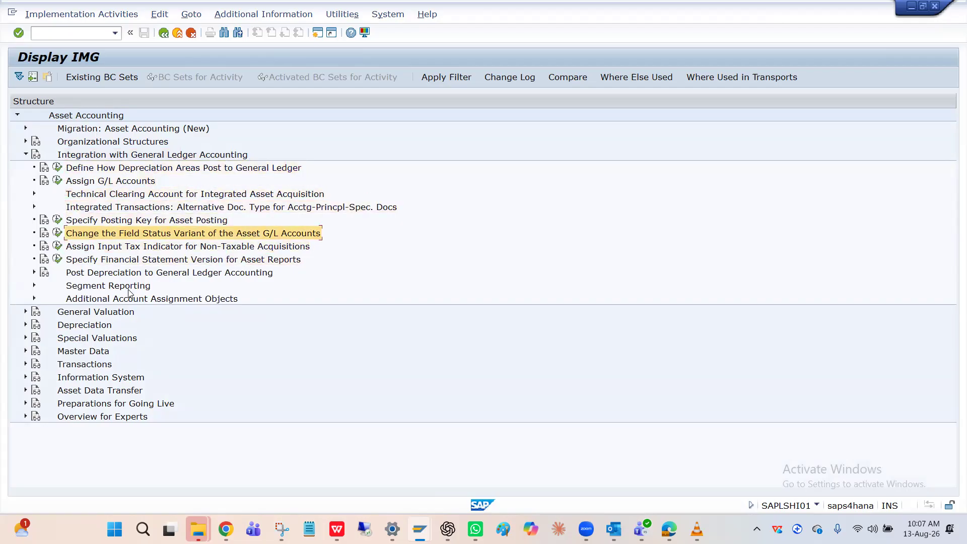
pyautogui.press('Up')
pyautogui.press('Up')
pyautogui.press('Up')
pyautogui.press('Up')
pyautogui.press('Up')
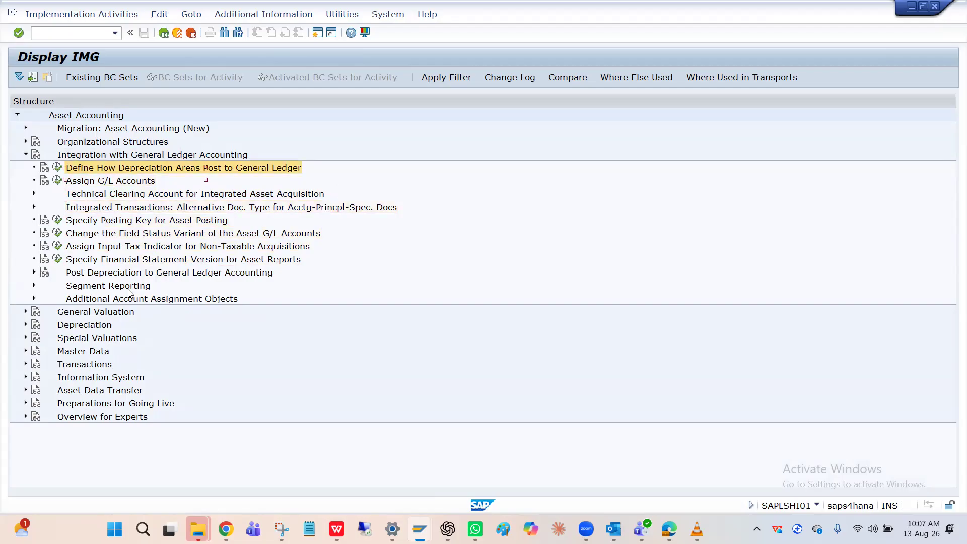
pyautogui.press('Down')
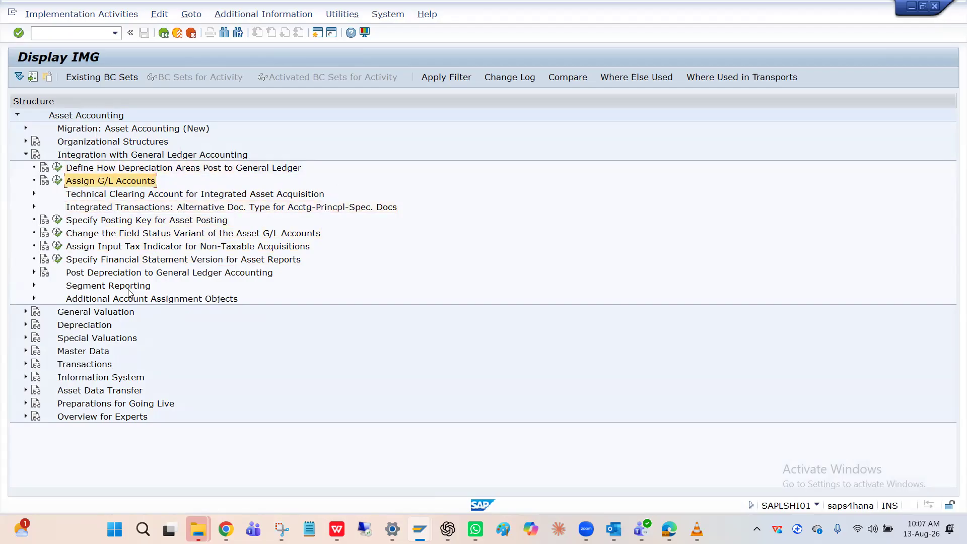
pyautogui.press('Down')
pyautogui.press('Down')
pyautogui.press('Down')
pyautogui.press('Down')
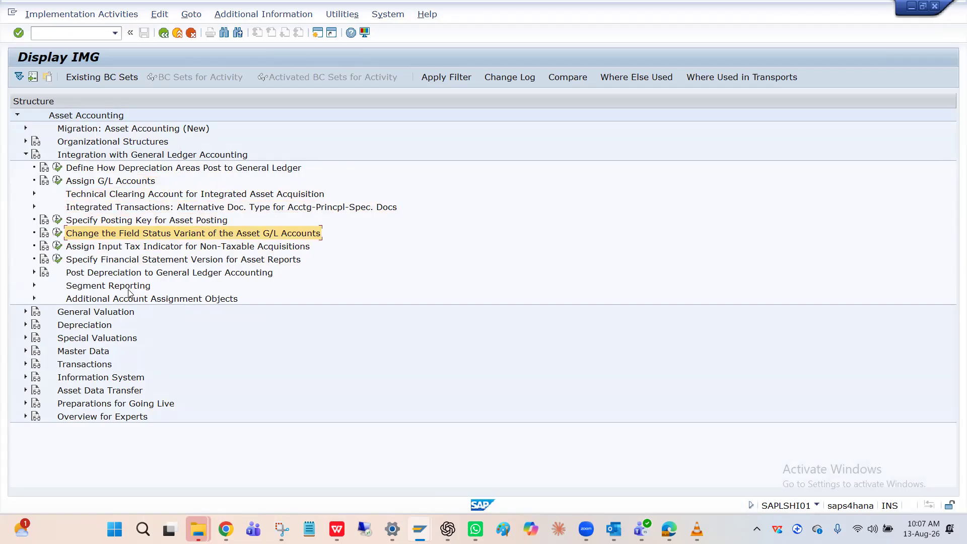
pyautogui.press('Down')
pyautogui.press('Down')
pyautogui.press('Down')
pyautogui.press('Down')
pyautogui.press('Up')
pyautogui.press('Up')
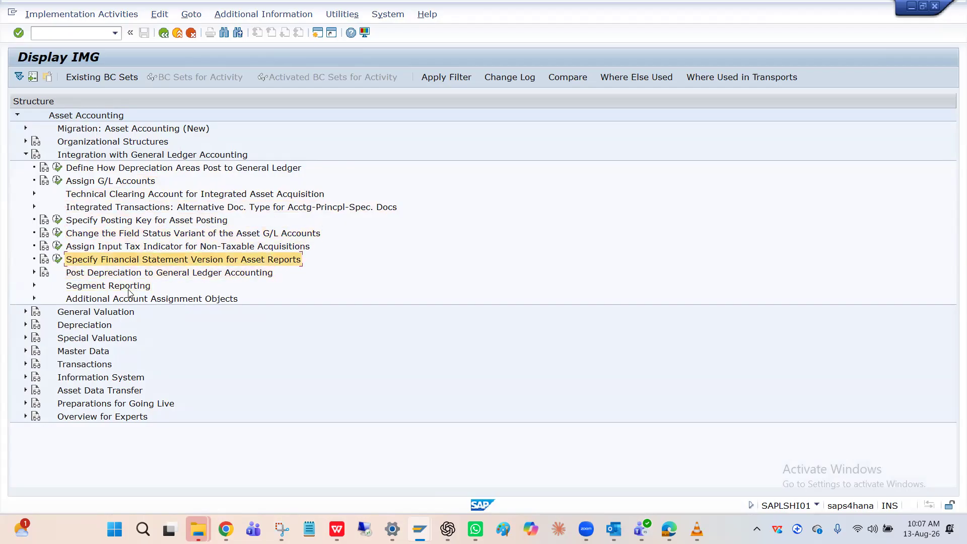
pyautogui.press('Up')
pyautogui.press('Up')
pyautogui.press('Up')
pyautogui.press('Up')
pyautogui.press('Up')
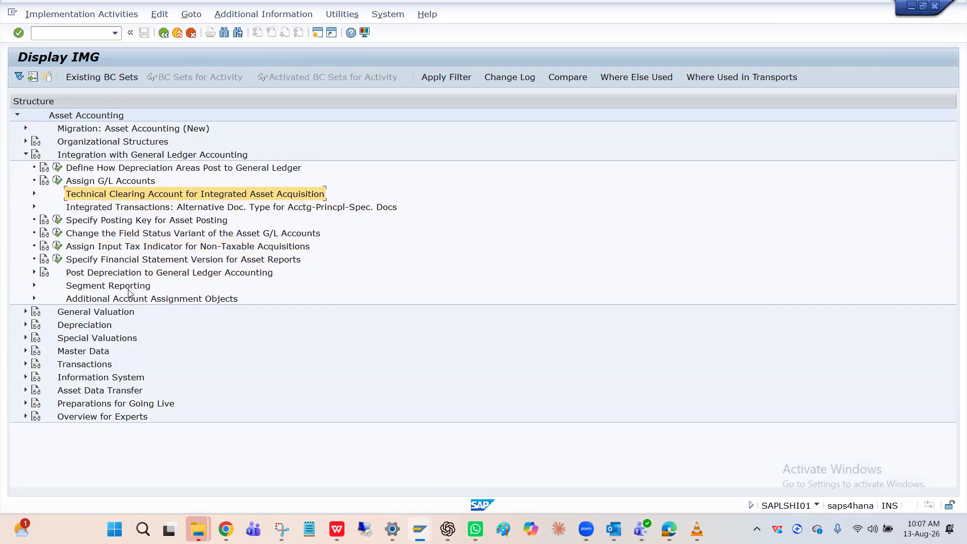
# Expand Technical Clearing Account for Integrated Asset Acquisition and execute the activity Define Technical Clearing Account for Integrated Asset Acquisition.
pyautogui.press('Right')
pyautogui.press('Down')
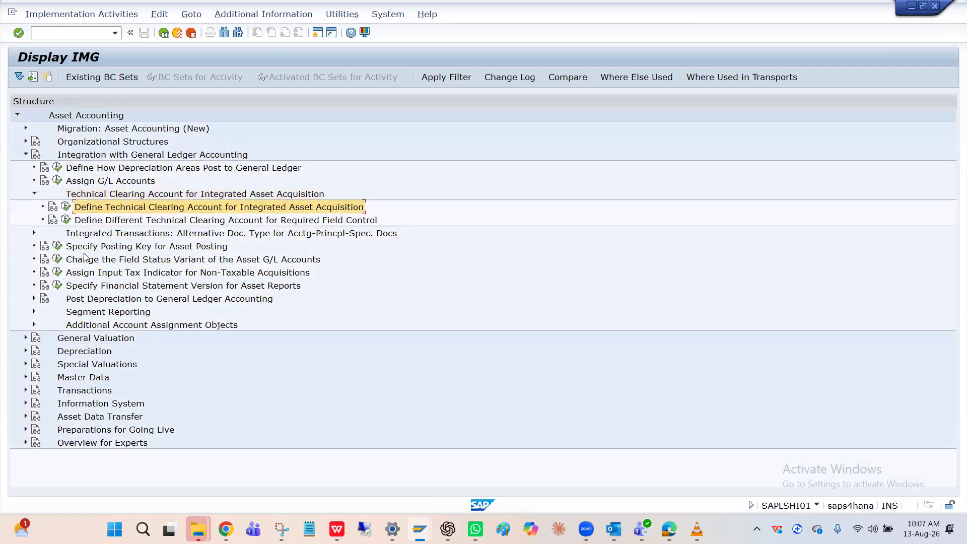
pyautogui.click(66, 206)
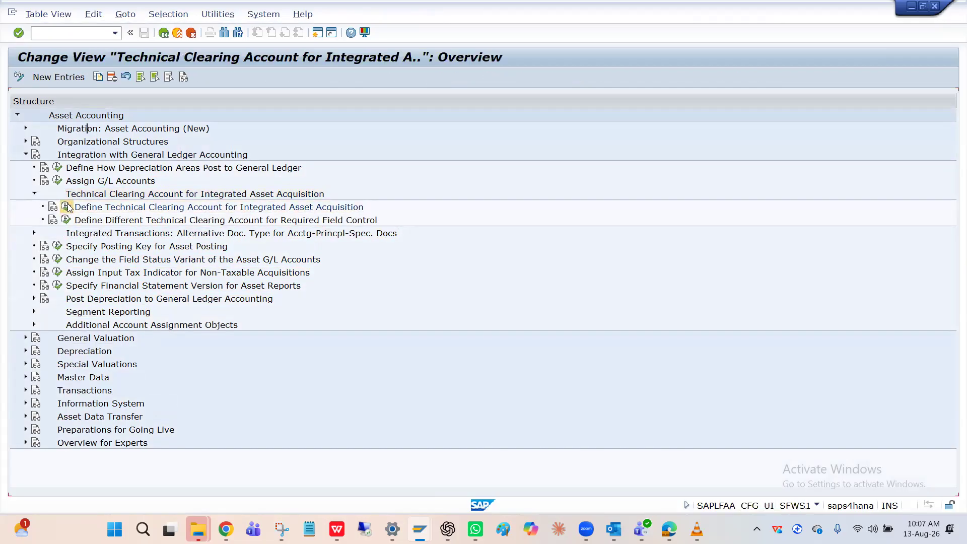
# Examine the technical clearing account assigned to the HPIN entry and return to the IMG structure.
pyautogui.click(27, 171)
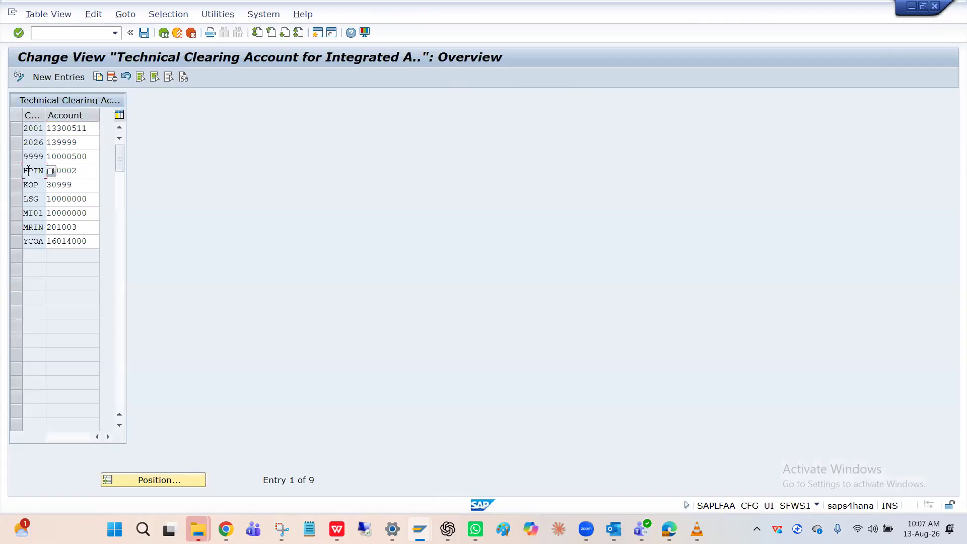
pyautogui.click(71, 171)
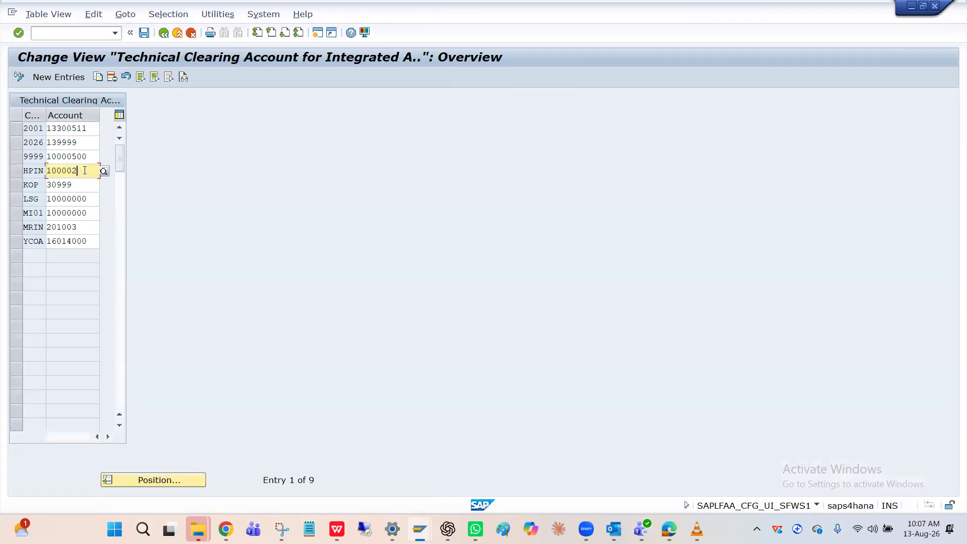
pyautogui.click(18, 173)
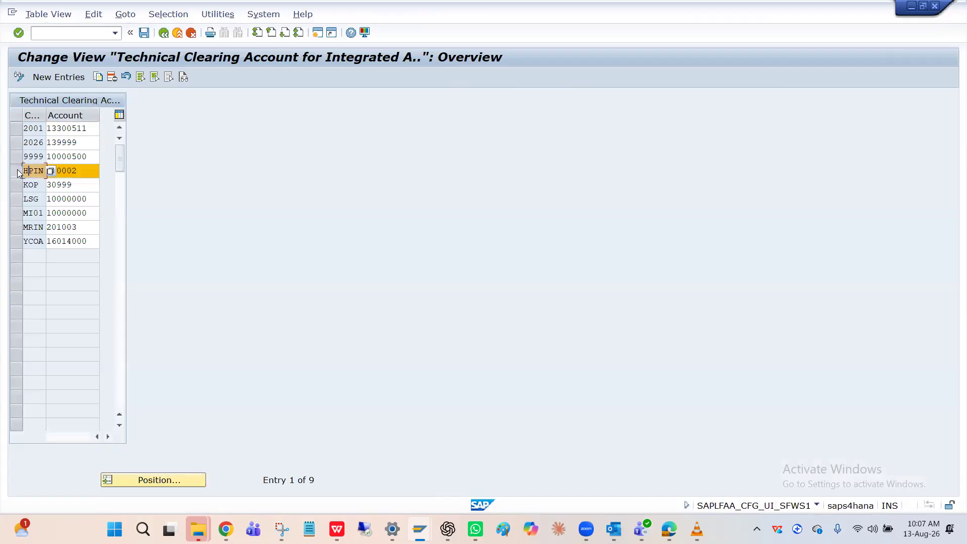
pyautogui.click(85, 168)
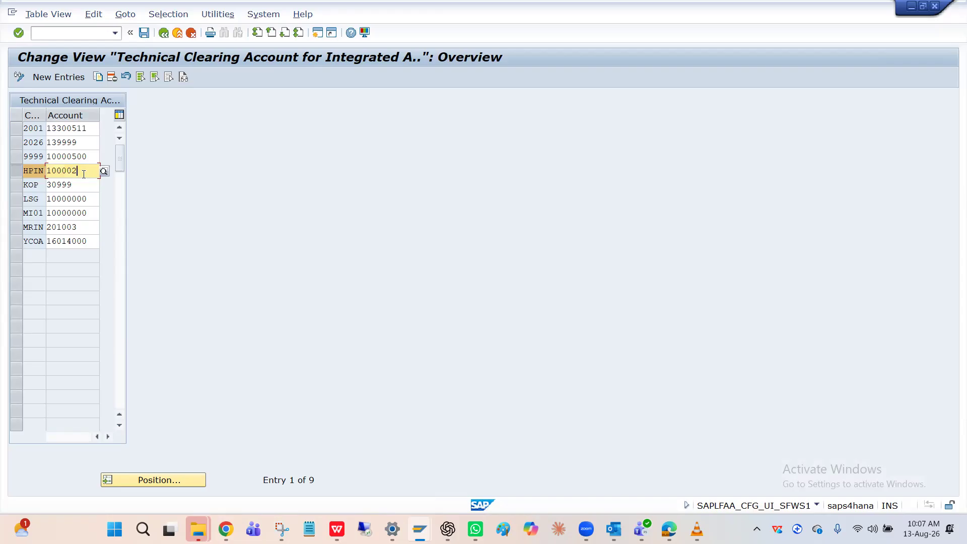
pyautogui.click(164, 33)
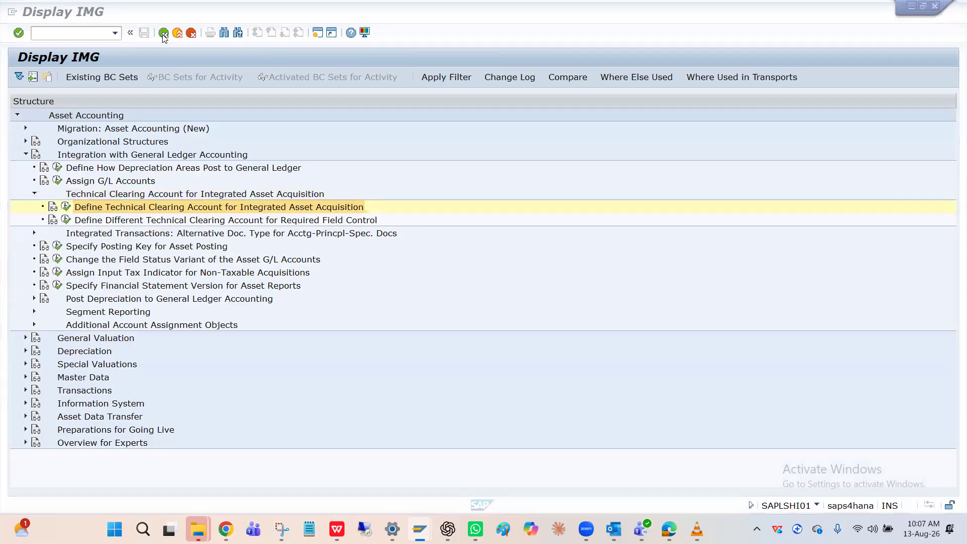
# Switch to the posted document session, start transaction FB03, and open the document list selection.
pyautogui.click(163, 33)
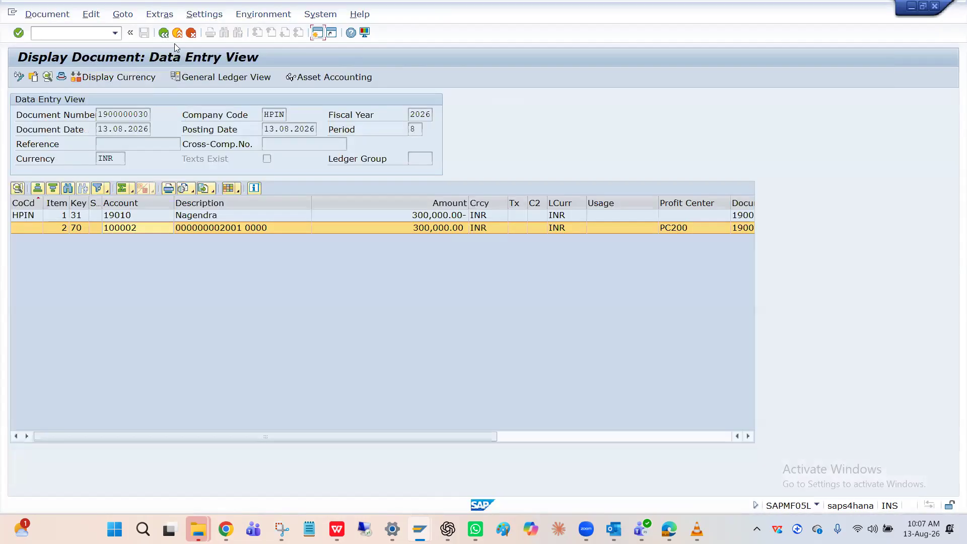
pyautogui.click(75, 33)
pyautogui.write('/nFB03')
pyautogui.press('Return')
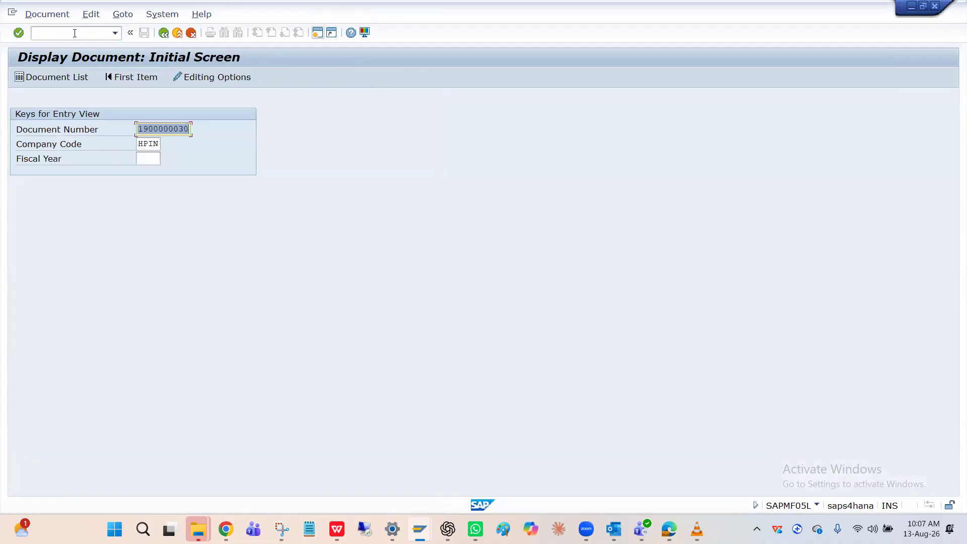
pyautogui.click(66, 78)
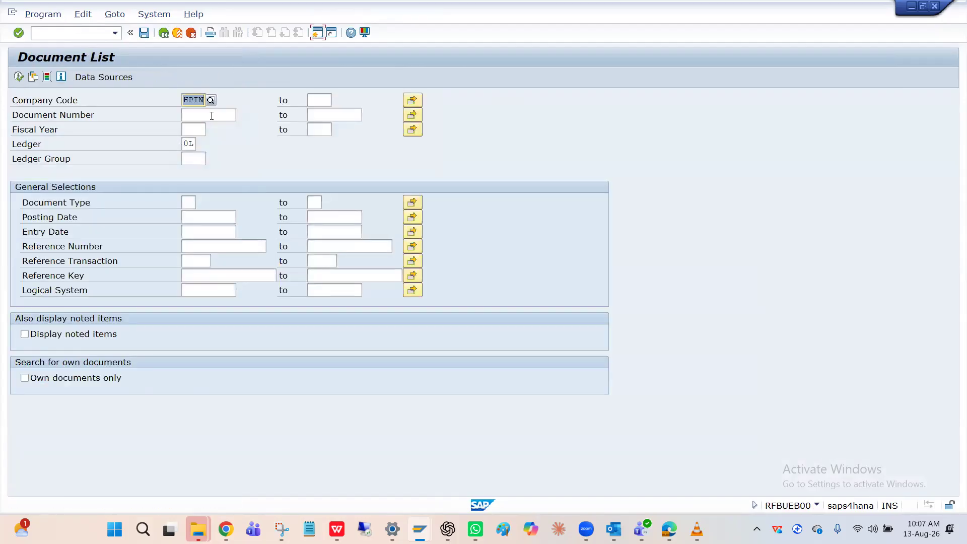
# List the HPIN documents for fiscal year 2026 with entry date 13.08.2026.
pyautogui.click(209, 118)
pyautogui.click(198, 131)
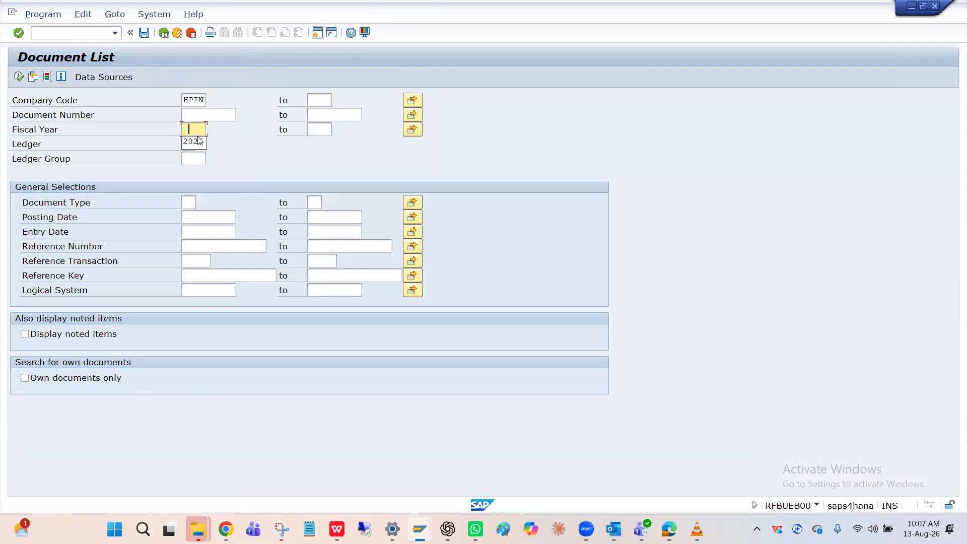
pyautogui.click(193, 143)
pyautogui.click(200, 217)
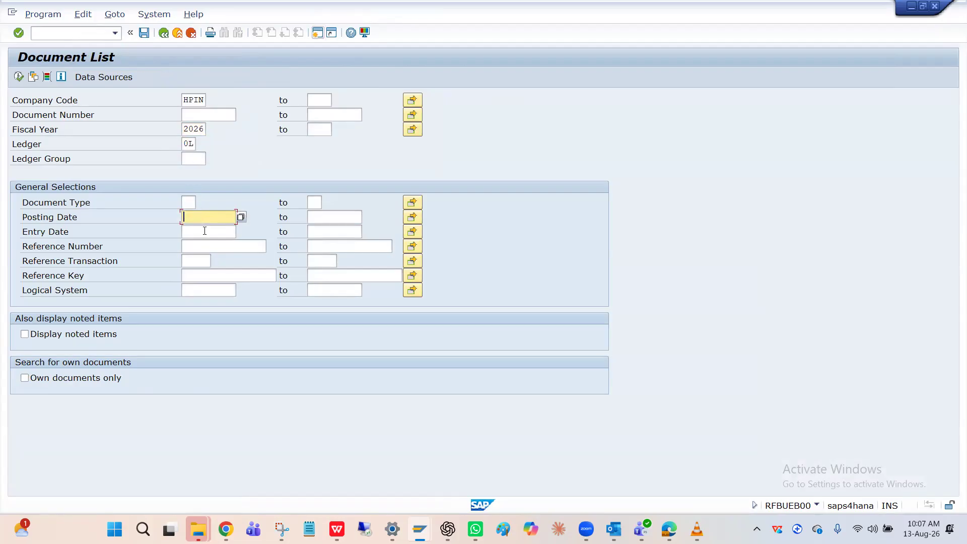
pyautogui.click(204, 231)
pyautogui.click(205, 244)
pyautogui.click(203, 246)
pyautogui.click(196, 233)
pyautogui.doubleClick(191, 231)
pyautogui.write('13')
pyautogui.click(19, 76)
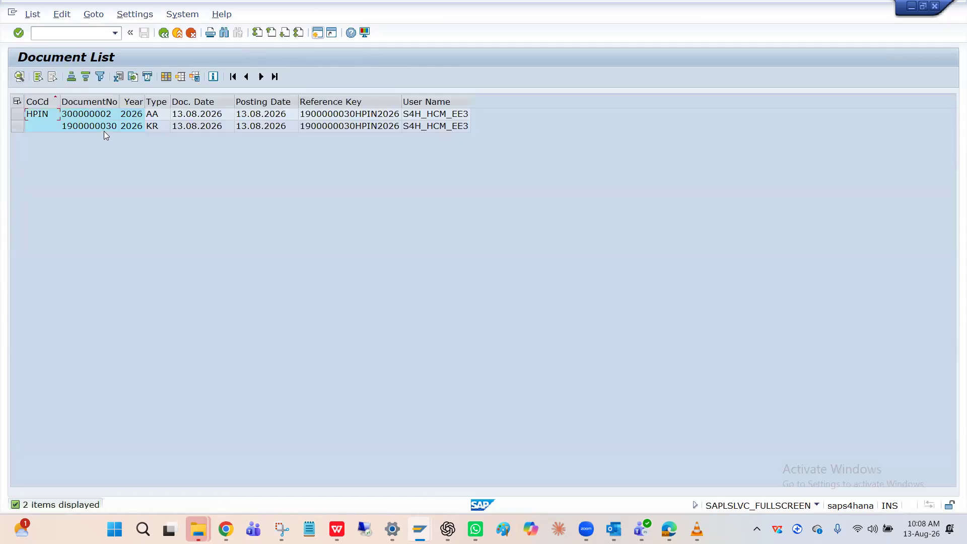
# Display the KR vendor invoice document from the list and return to the document list.
pyautogui.click(104, 130)
pyautogui.doubleClick(109, 129)
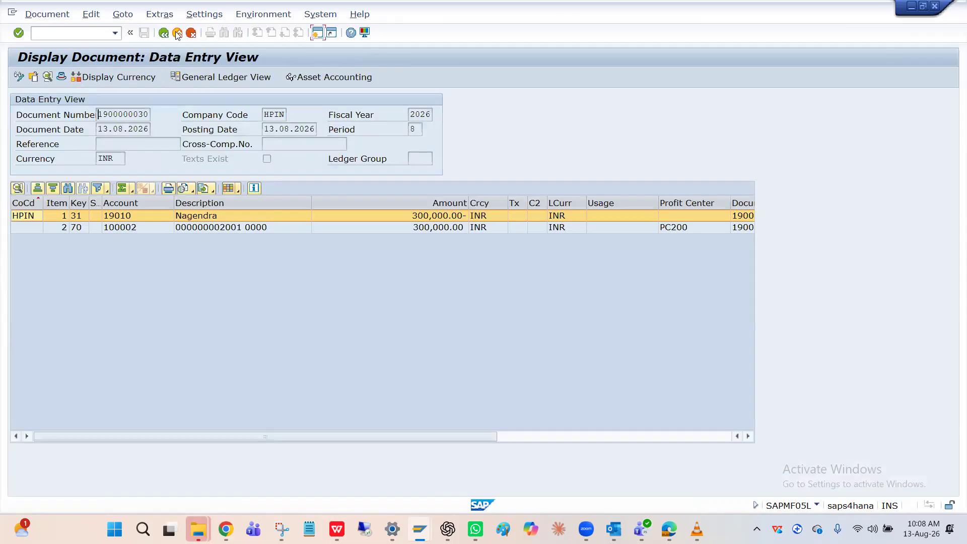
pyautogui.click(163, 35)
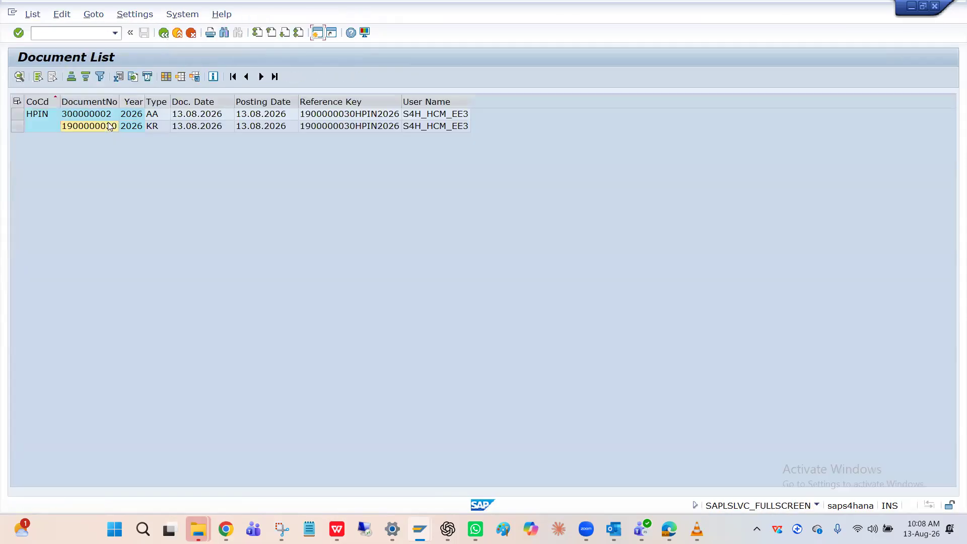
# Display the AA asset document from the list and examine its posting key 70 and 75 line items.
pyautogui.click(105, 116)
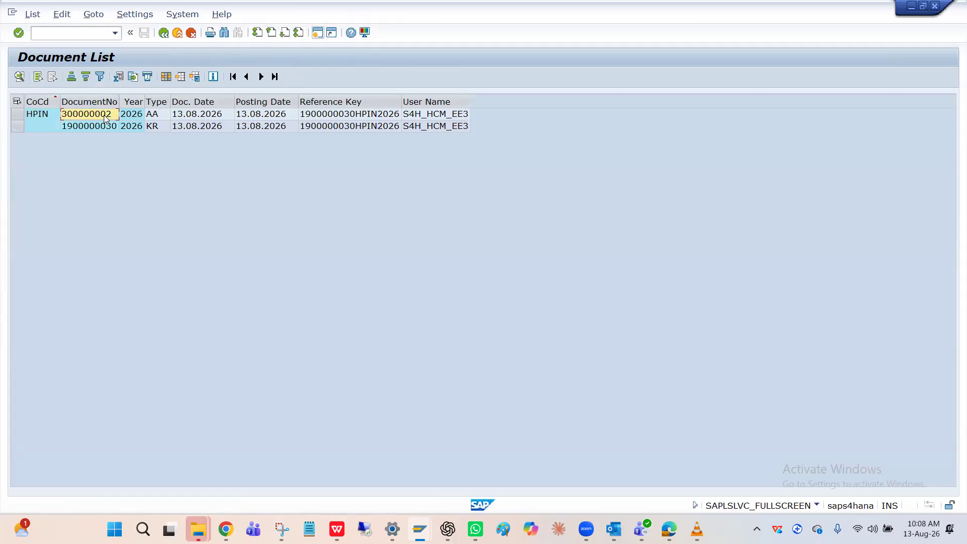
pyautogui.doubleClick(105, 116)
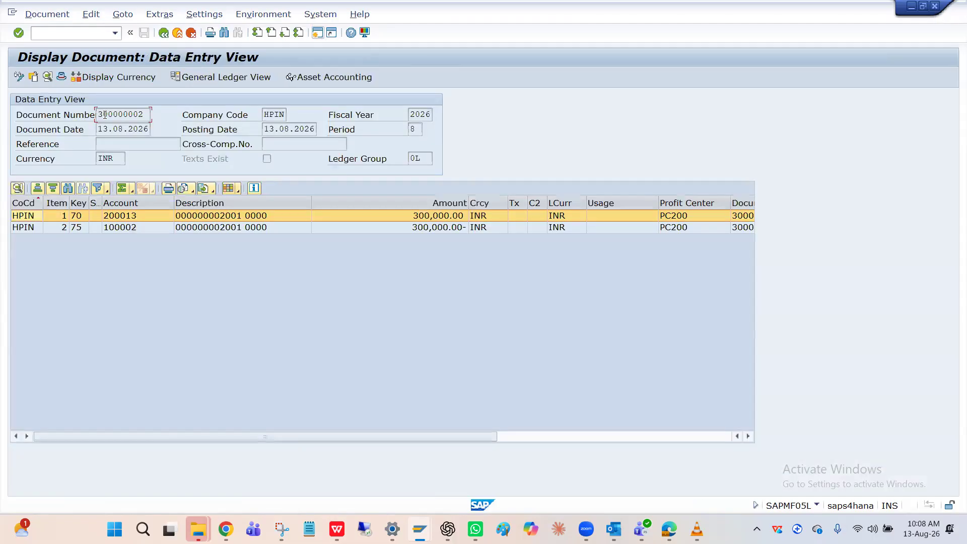
pyautogui.click(137, 227)
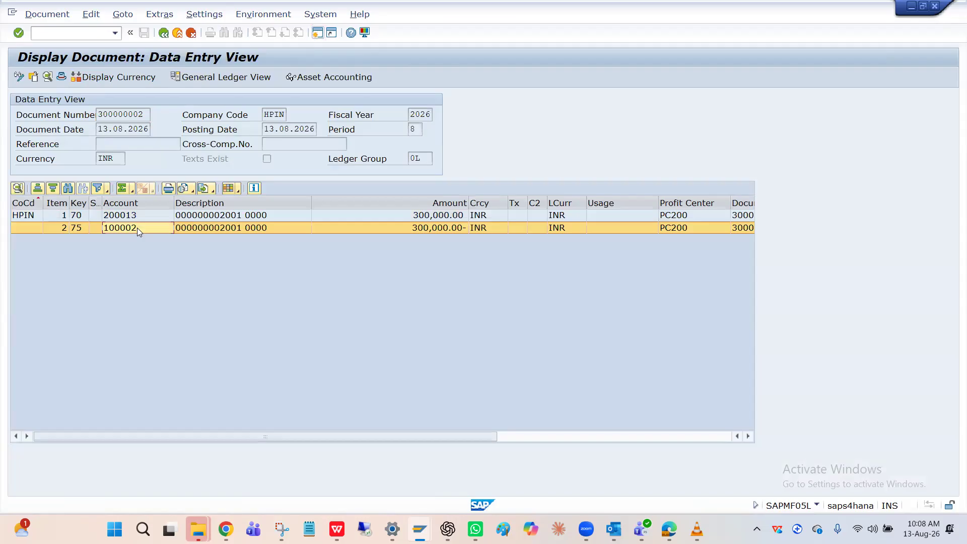
pyautogui.click(137, 217)
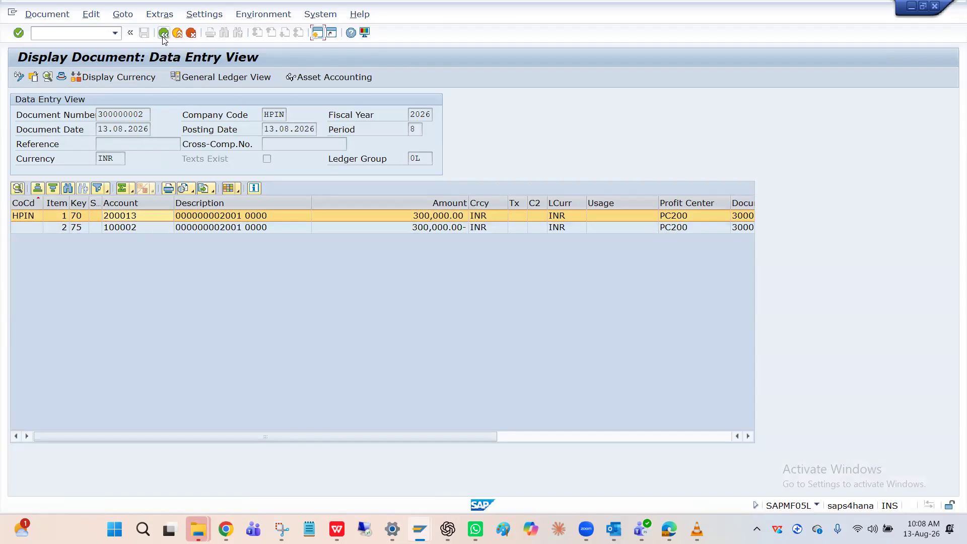
pyautogui.click(86, 232)
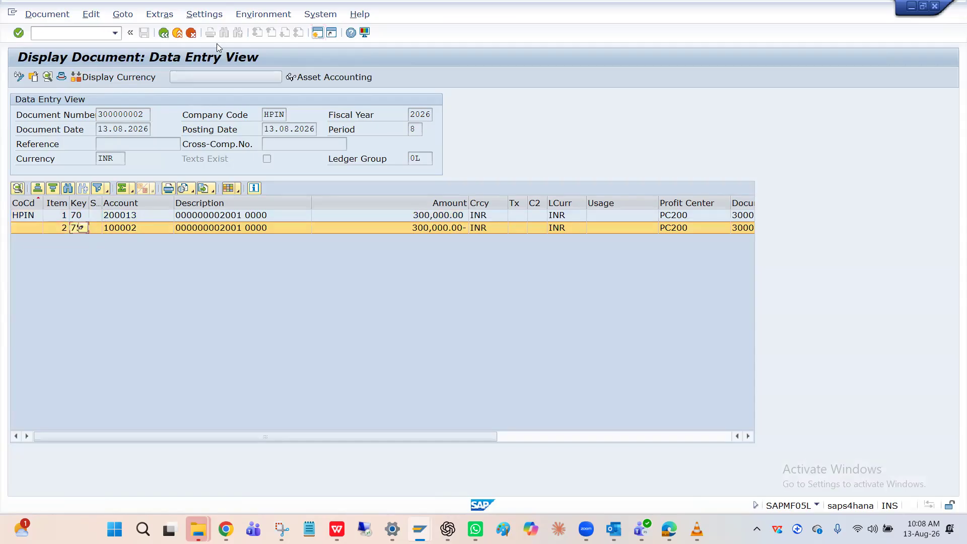
# Display the KR vendor invoice document from the list, examine its posting key 70 line and account, and return to the list.
pyautogui.click(163, 34)
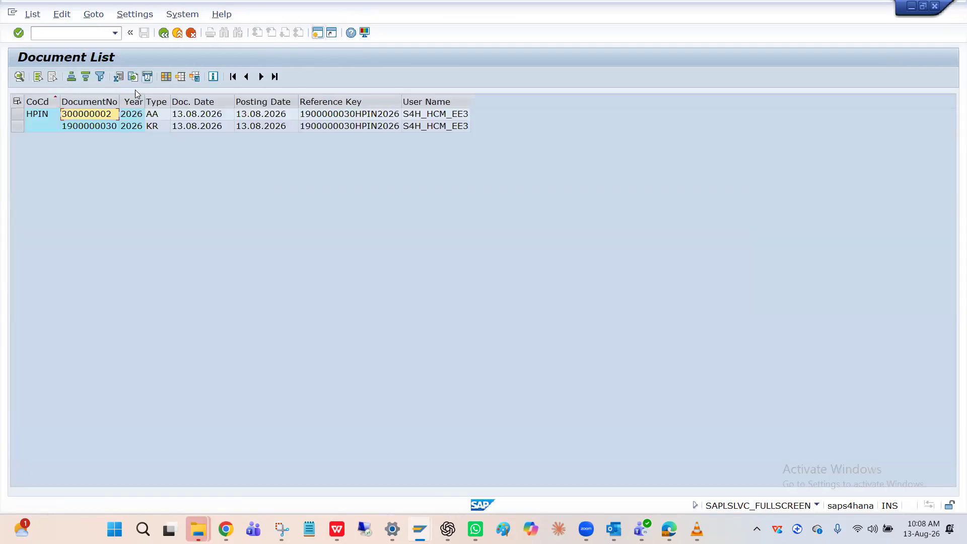
pyautogui.doubleClick(94, 130)
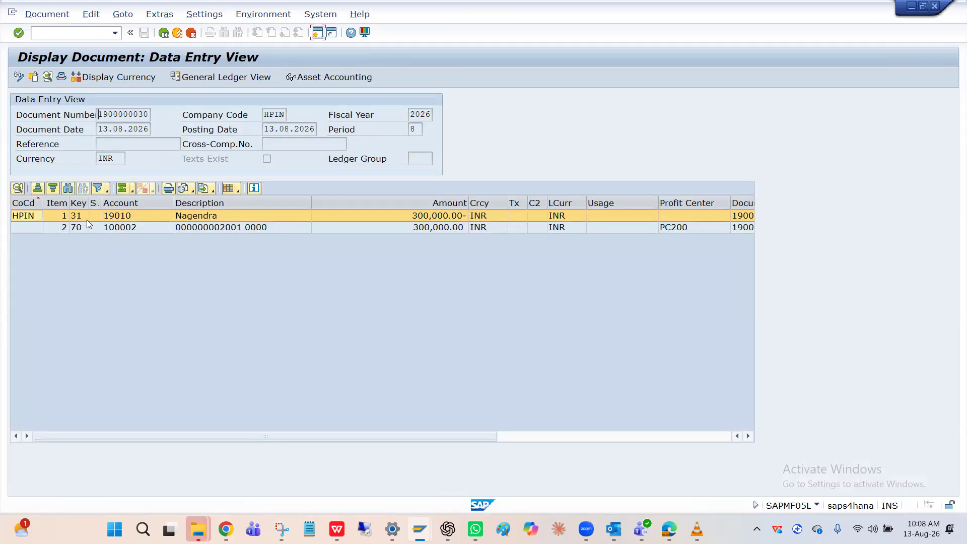
pyautogui.click(84, 227)
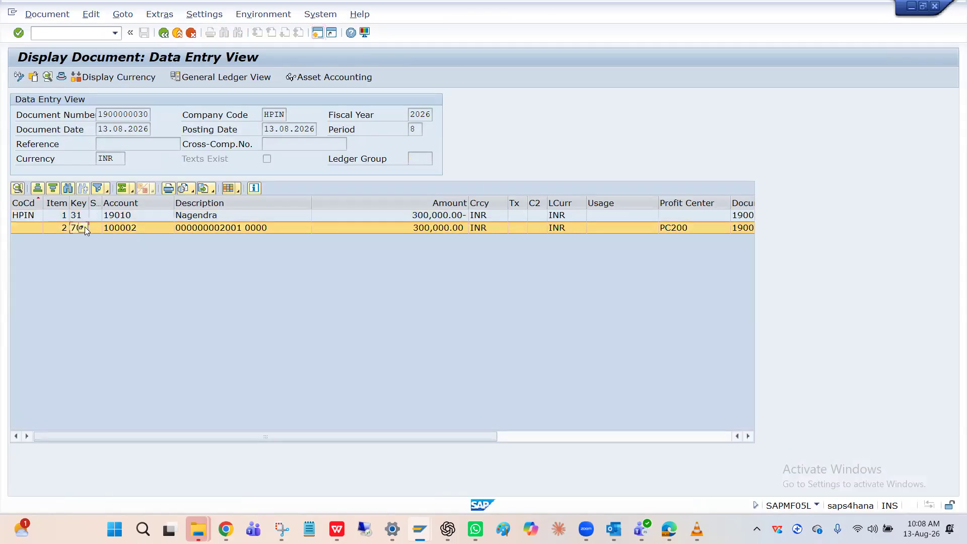
pyautogui.click(122, 230)
pyautogui.click(128, 228)
pyautogui.click(163, 33)
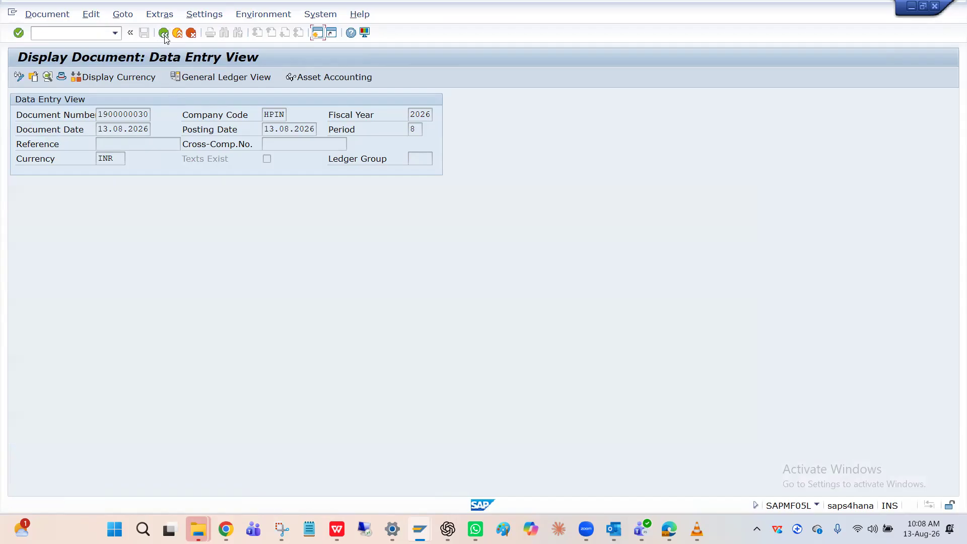
# Reopen the AA asset document, examine the accounts of its posting key 75 and 70 items, and return to the list.
pyautogui.doubleClick(86, 115)
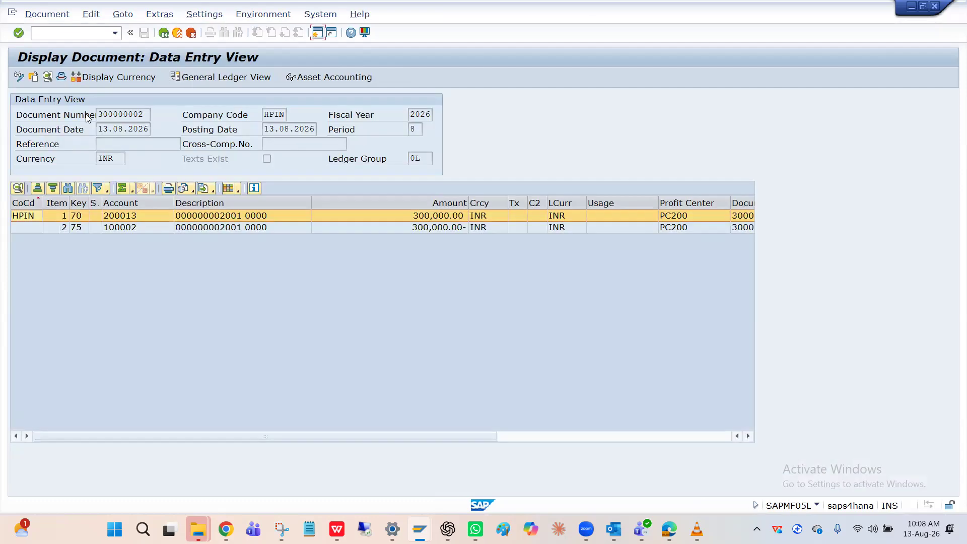
pyautogui.click(125, 228)
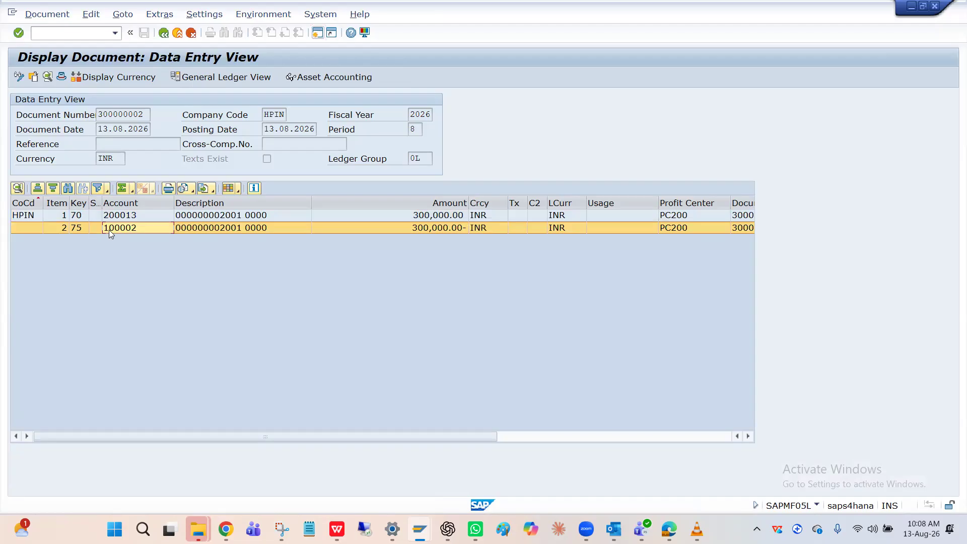
pyautogui.click(134, 216)
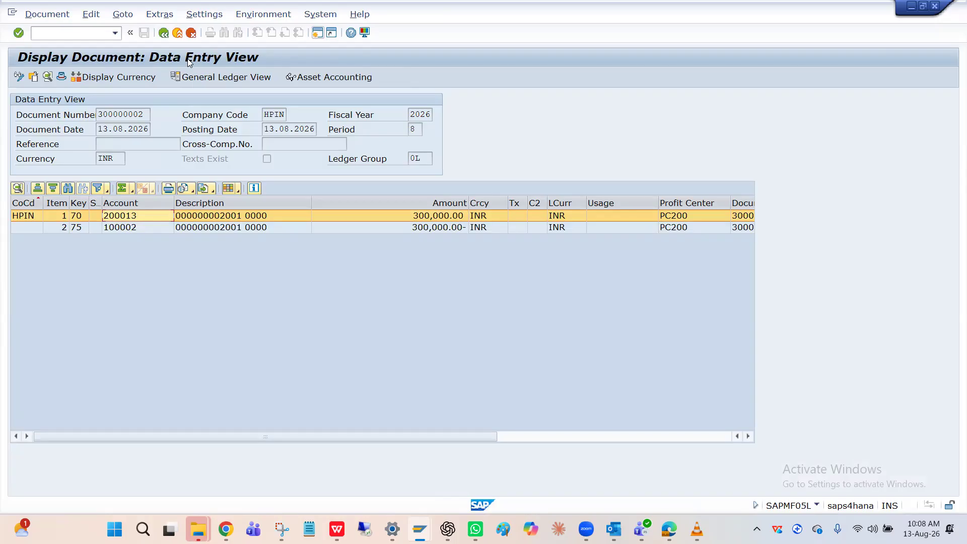
pyautogui.click(165, 37)
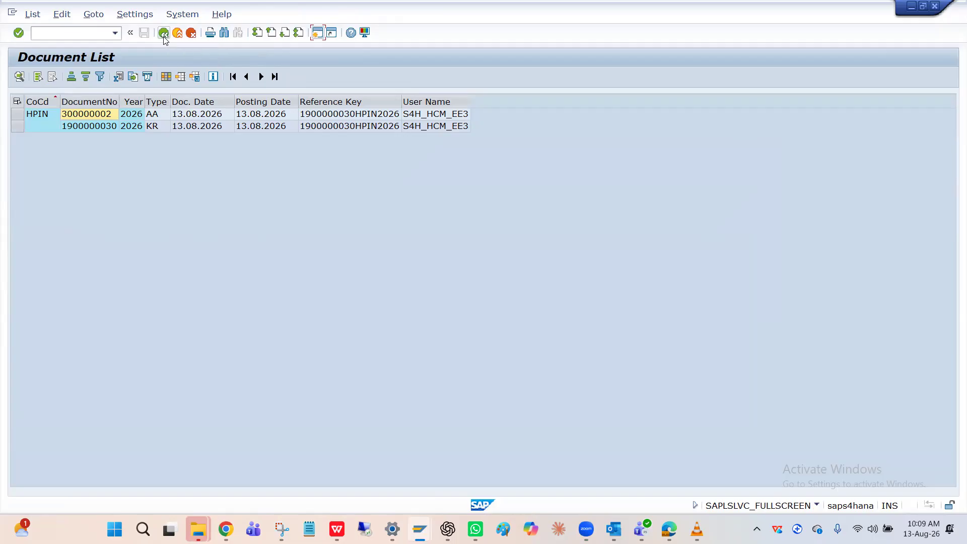
# Compare the KR and AA entries in the document list, leave the list selection, and go back to the Asset Accounting IMG structure.
pyautogui.click(98, 126)
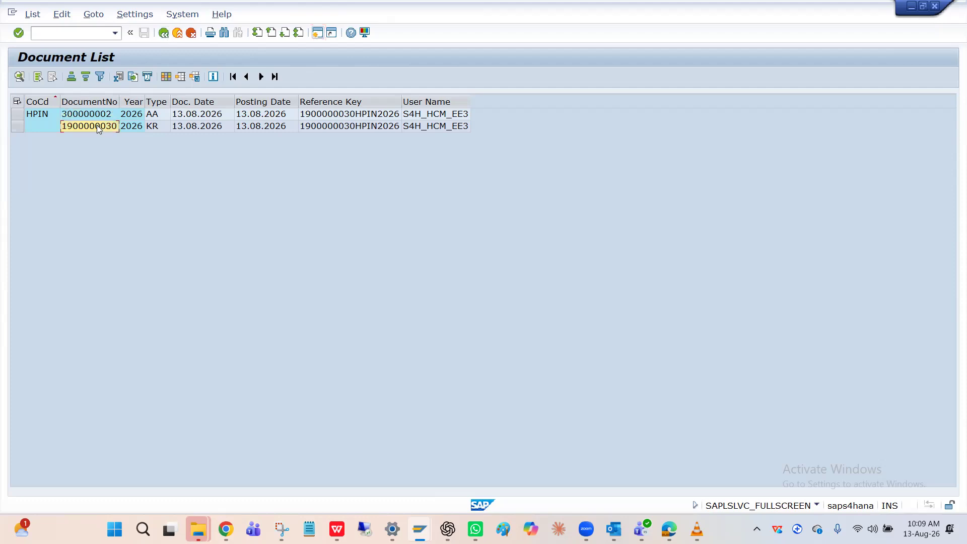
pyautogui.press('Up')
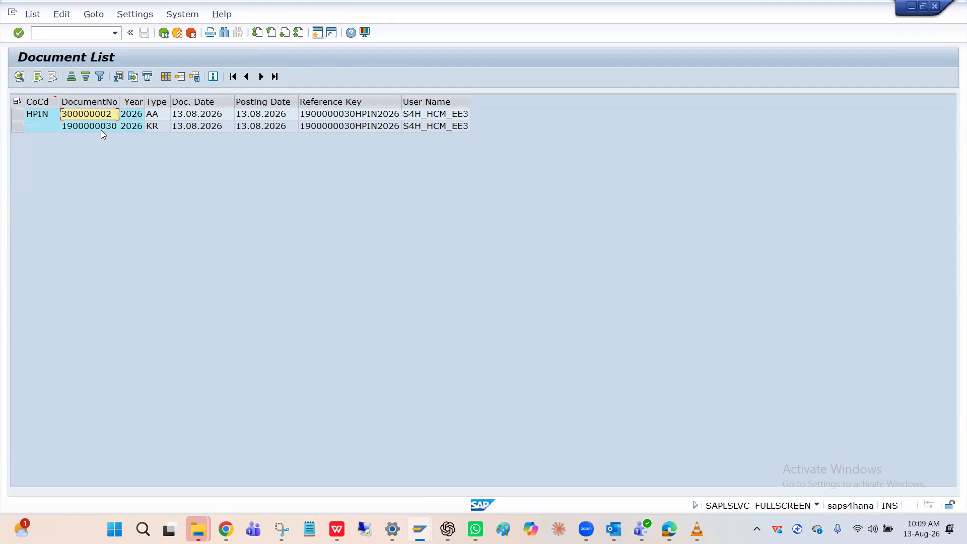
pyautogui.click(101, 130)
pyautogui.click(101, 115)
pyautogui.click(164, 33)
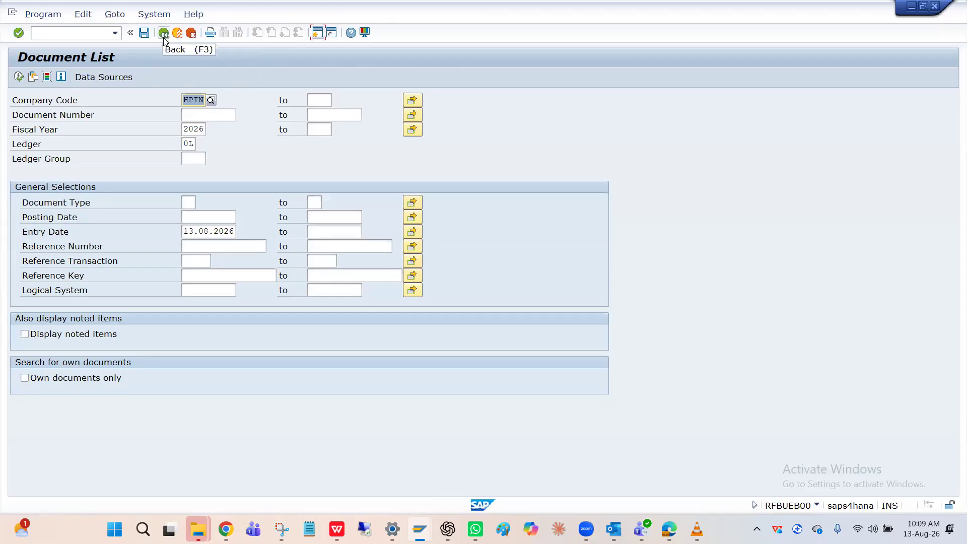
pyautogui.click(164, 35)
pyautogui.click(163, 35)
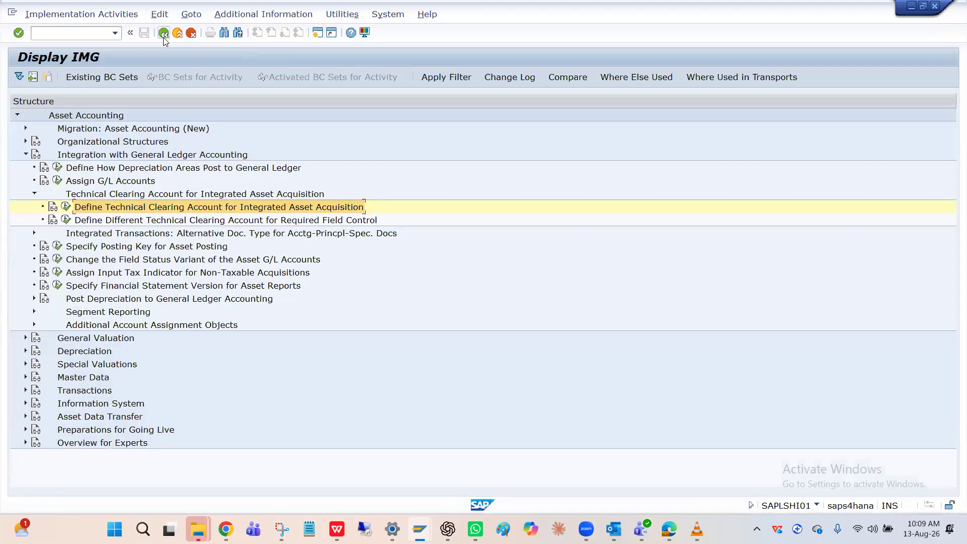
# Show the IMG activity keys as additional information, widen that column, and locate the key for Define Technical Clearing Account for Integrated Asset Acquisition.
pyautogui.click(295, 15)
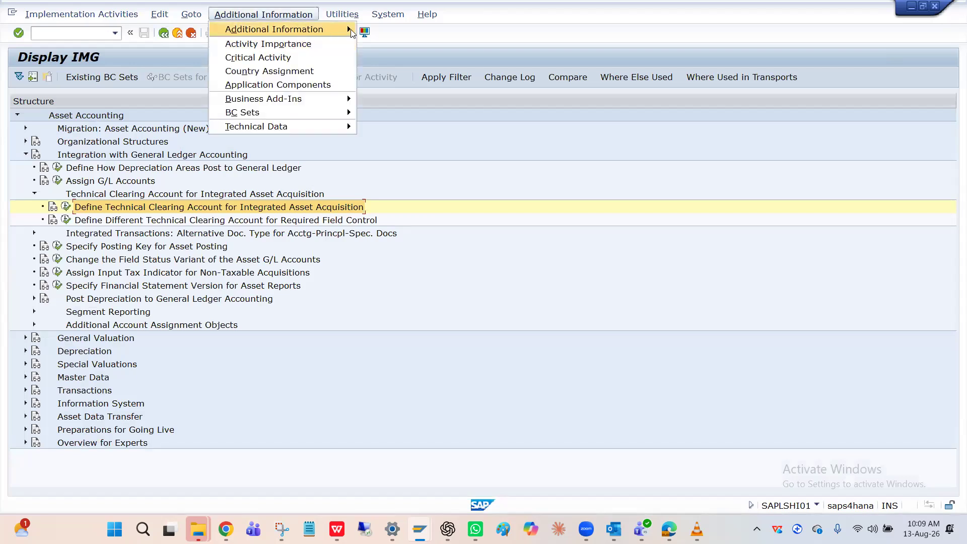
pyautogui.moveTo(350, 29)
pyautogui.moveTo(397, 45)
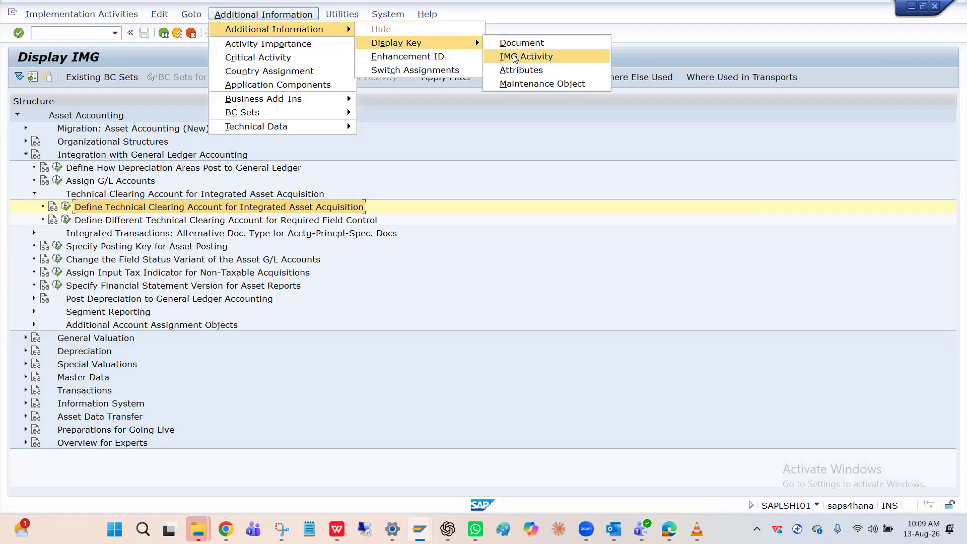
pyautogui.click(514, 59)
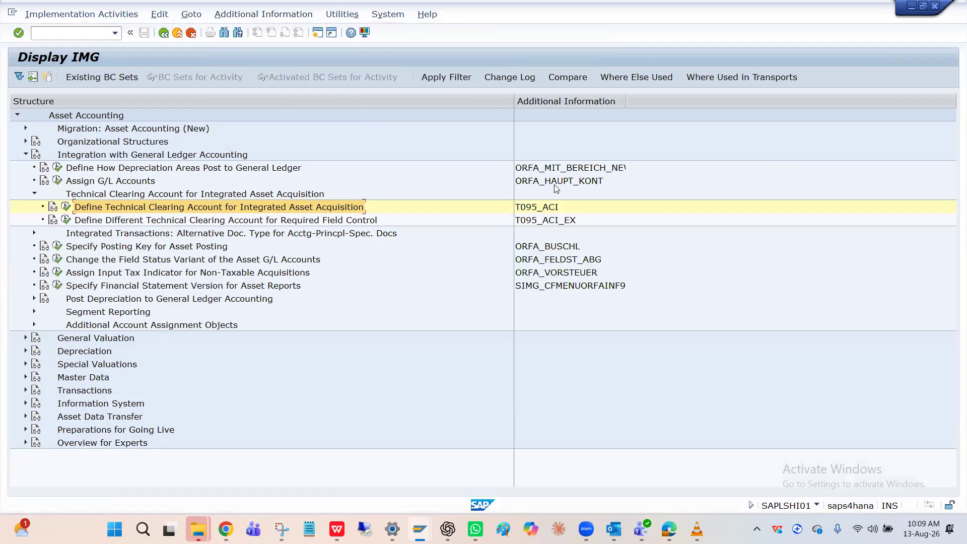
pyautogui.moveTo(625, 101); pyautogui.dragTo(705, 115)
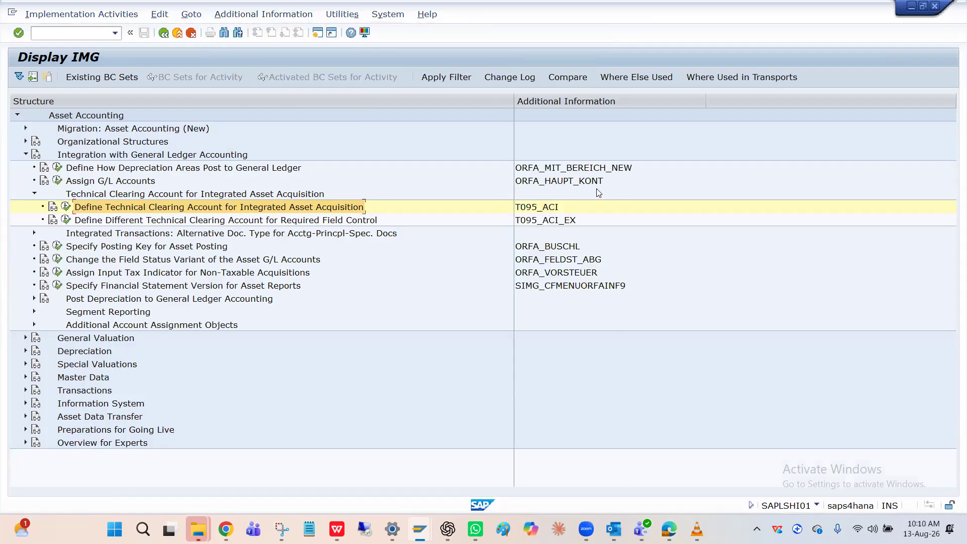
pyautogui.click(541, 207)
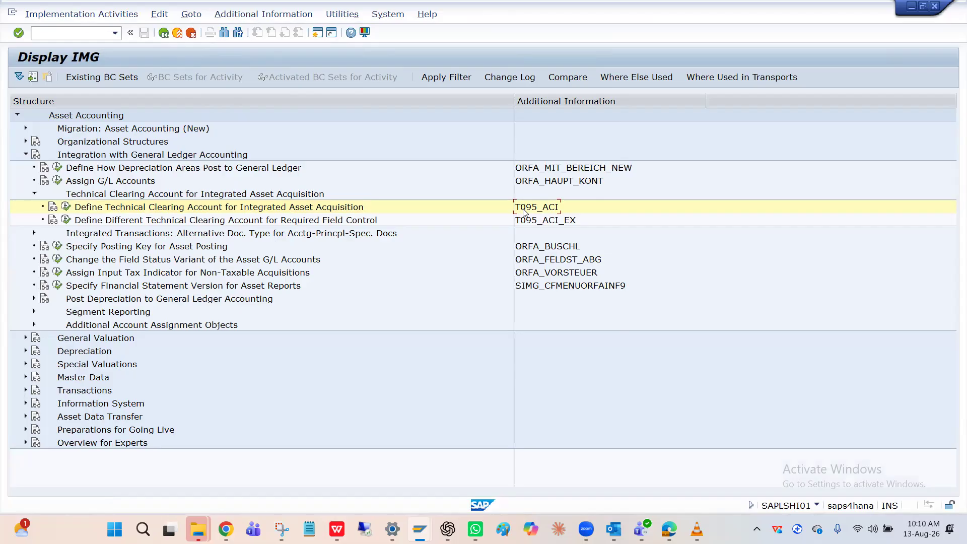
pyautogui.click(98, 212)
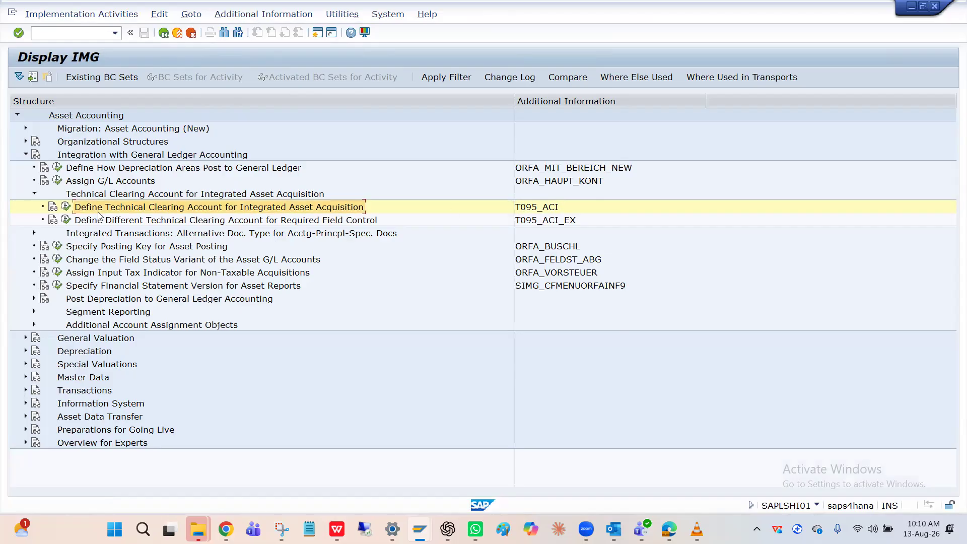
# Open Define Technical Clearing Account for Integrated Asset Acquisition, widen the chart of accounts column, examine the HPIN entry, and return to the IMG.
pyautogui.click(117, 156)
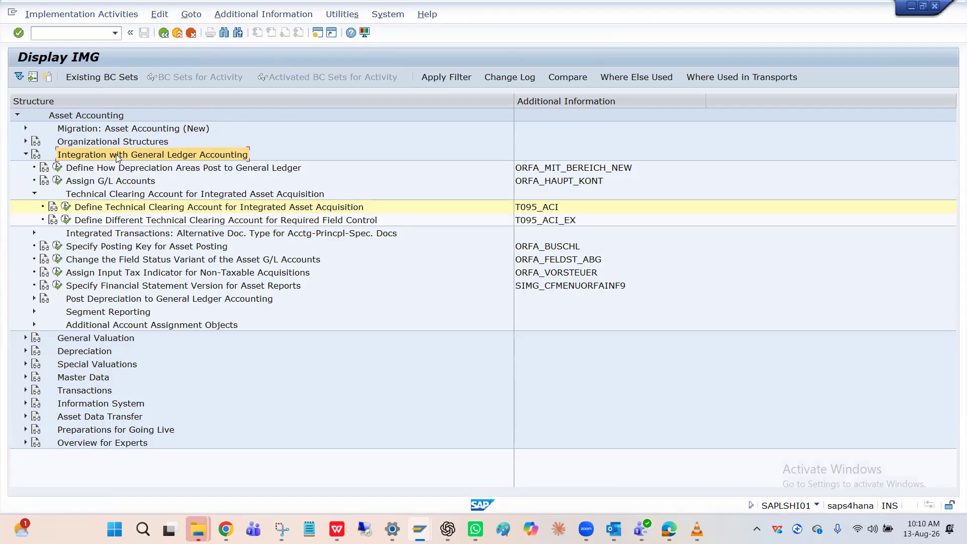
pyautogui.click(66, 206)
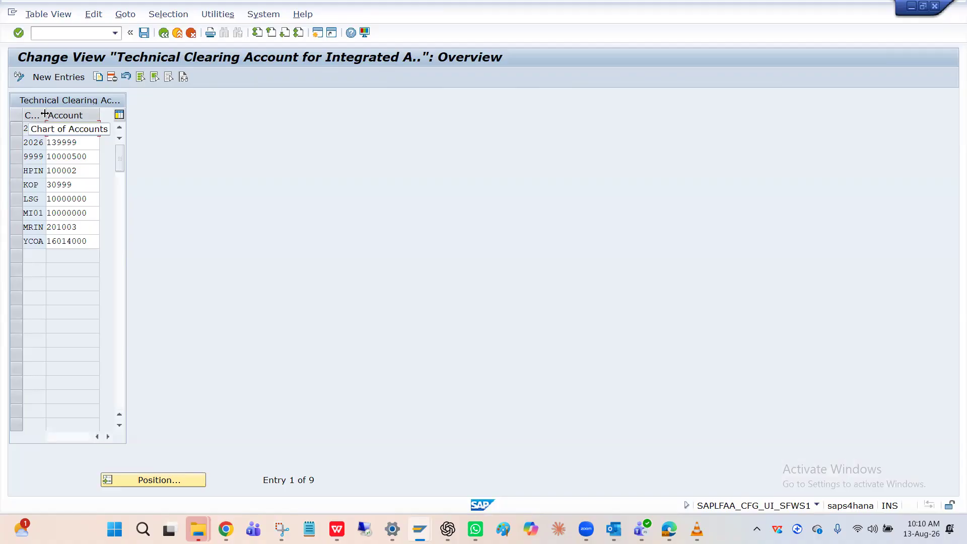
pyautogui.moveTo(45, 114); pyautogui.dragTo(65, 114)
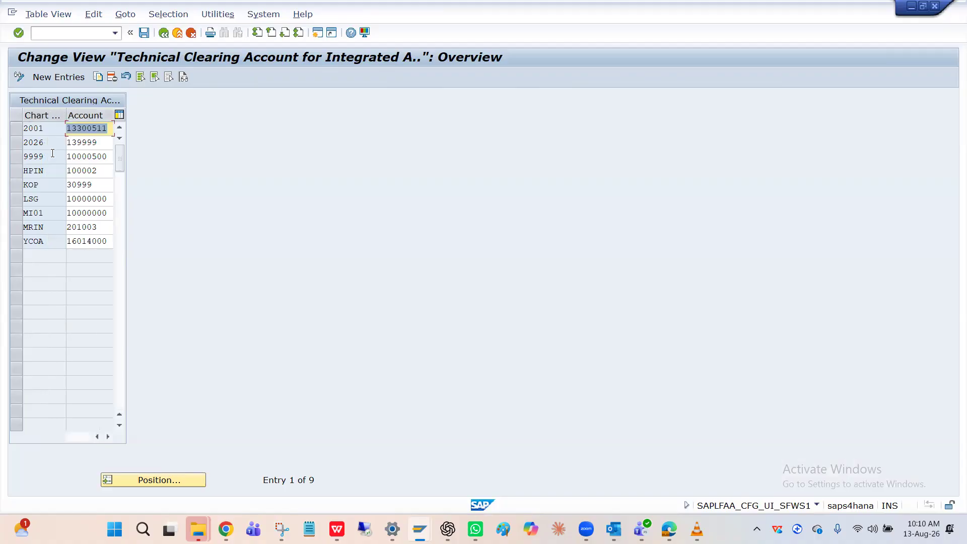
pyautogui.click(51, 198)
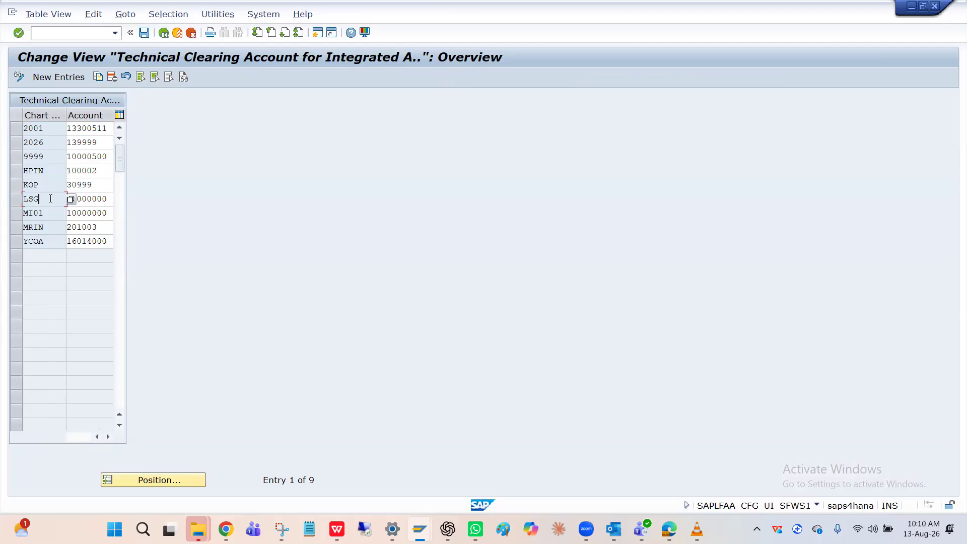
pyautogui.click(70, 171)
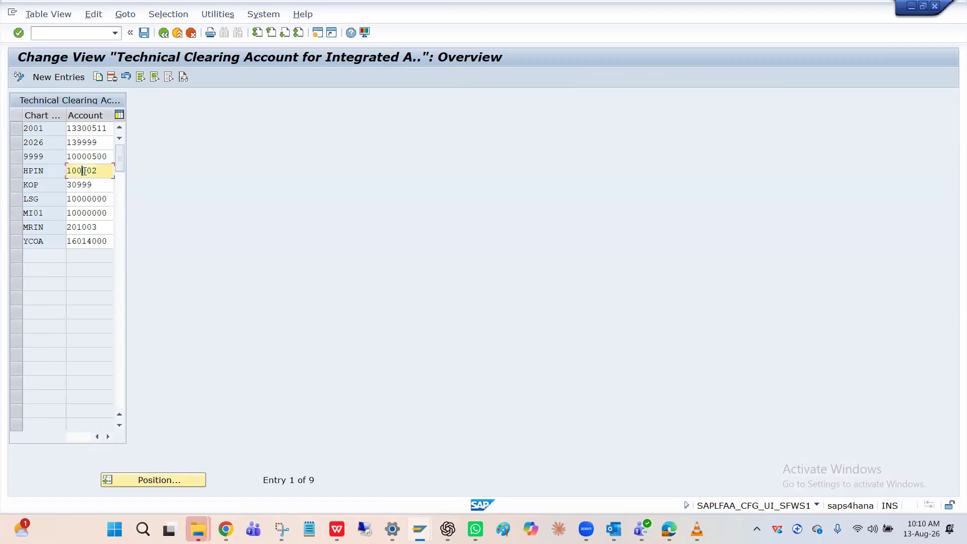
pyautogui.click(16, 171)
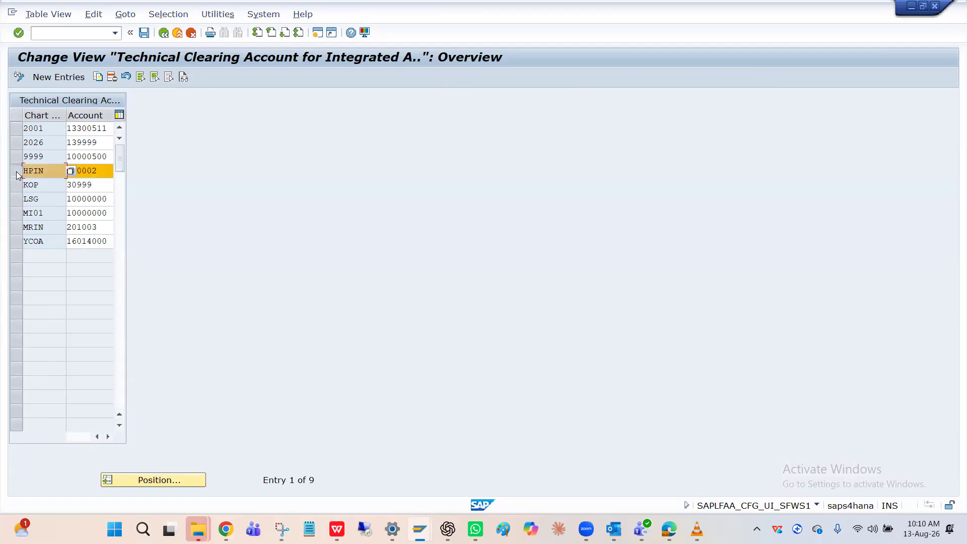
pyautogui.click(163, 34)
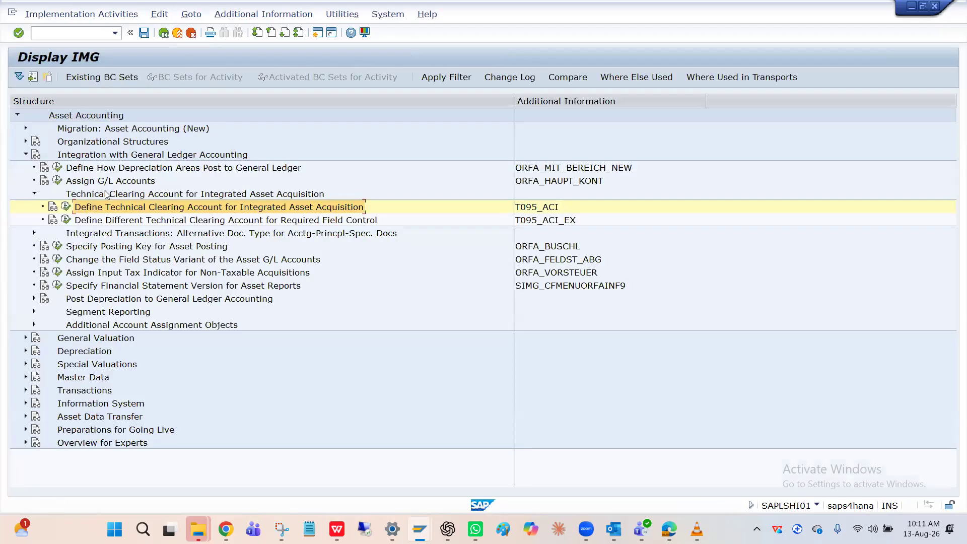
pyautogui.click(68, 203)
pyautogui.hotkey('alt', 'Tab')
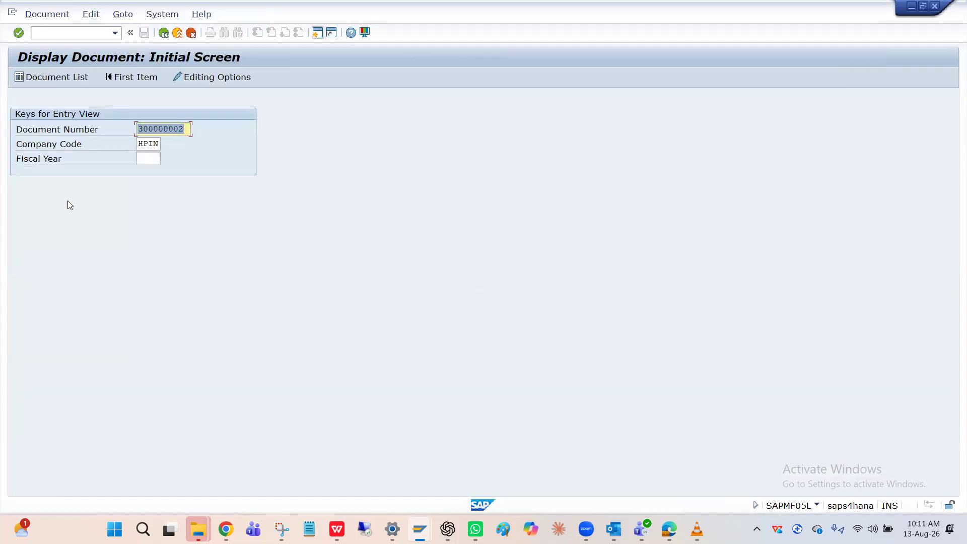
pyautogui.hotkey('alt', 'Tab')
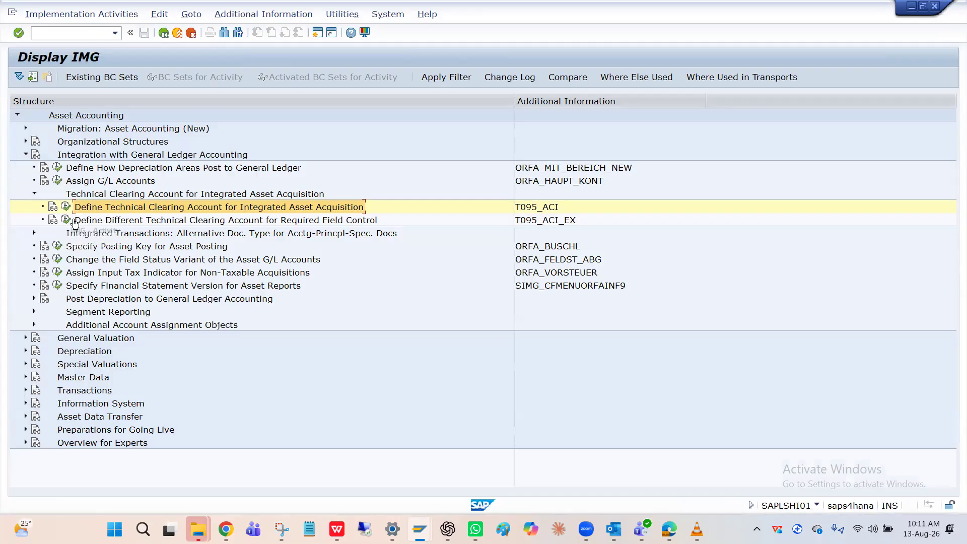
pyautogui.click(103, 221)
pyautogui.click(110, 207)
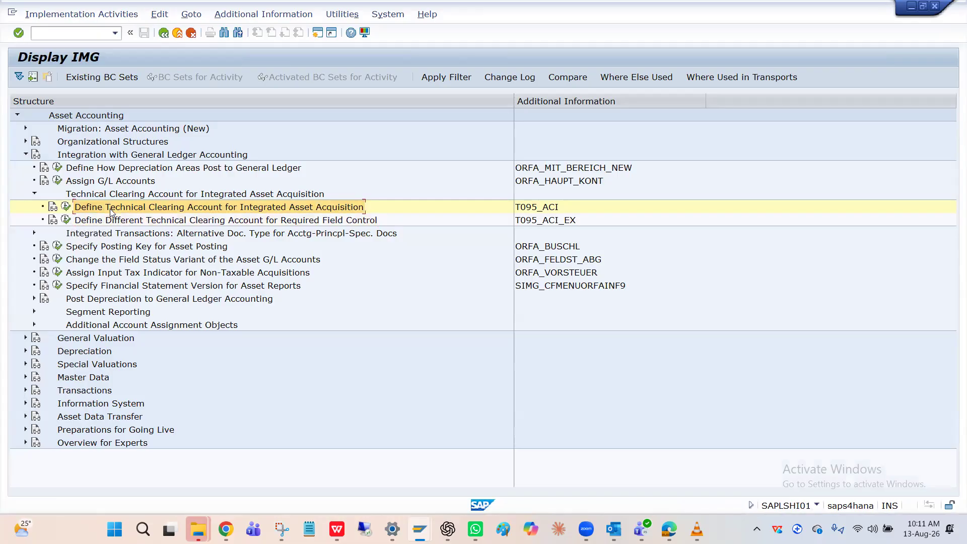